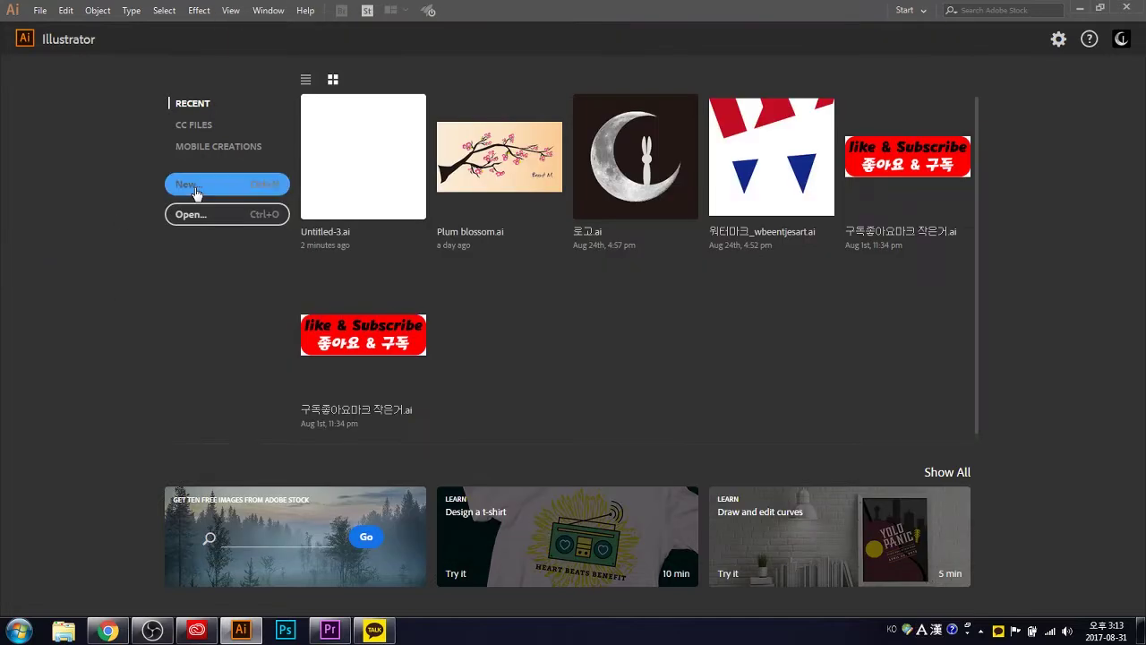
Create a new 640 × 720 px document and begin the Pen outline of the upper arm
click(194, 188)
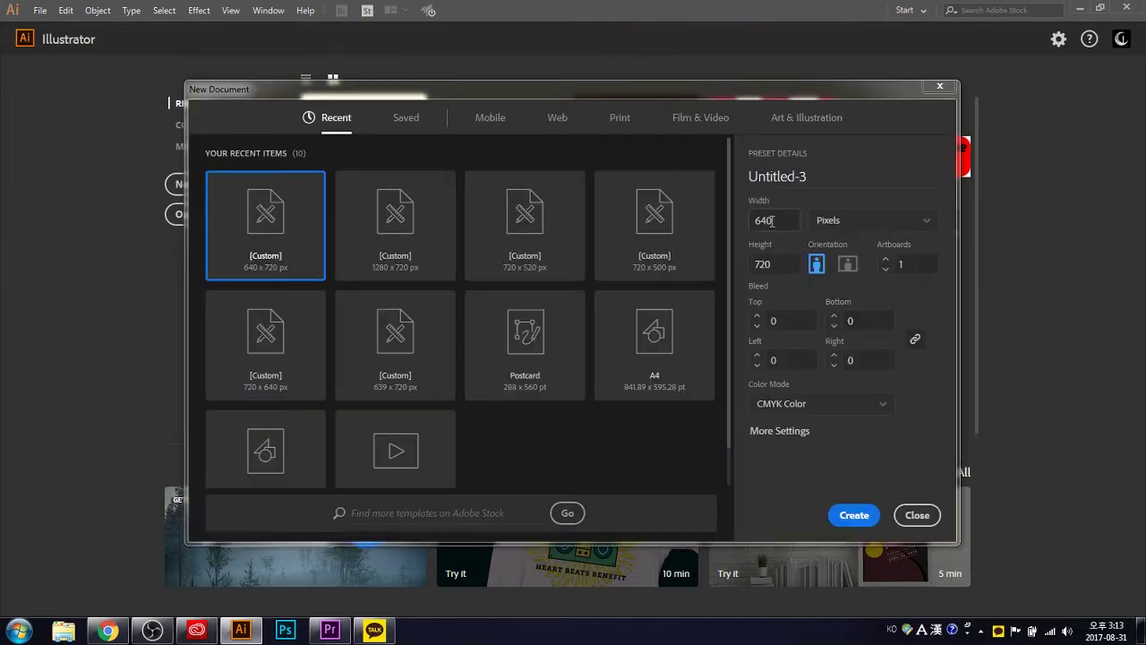
click(854, 515)
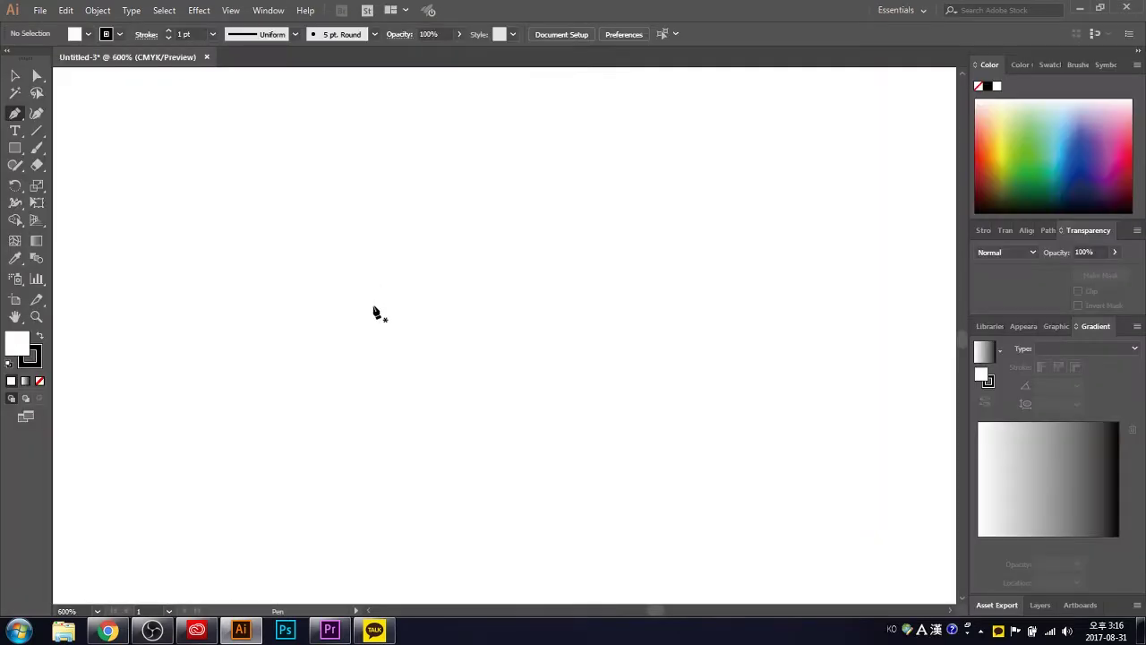
click(367, 314)
click(431, 321)
drag(470, 282, 483, 273)
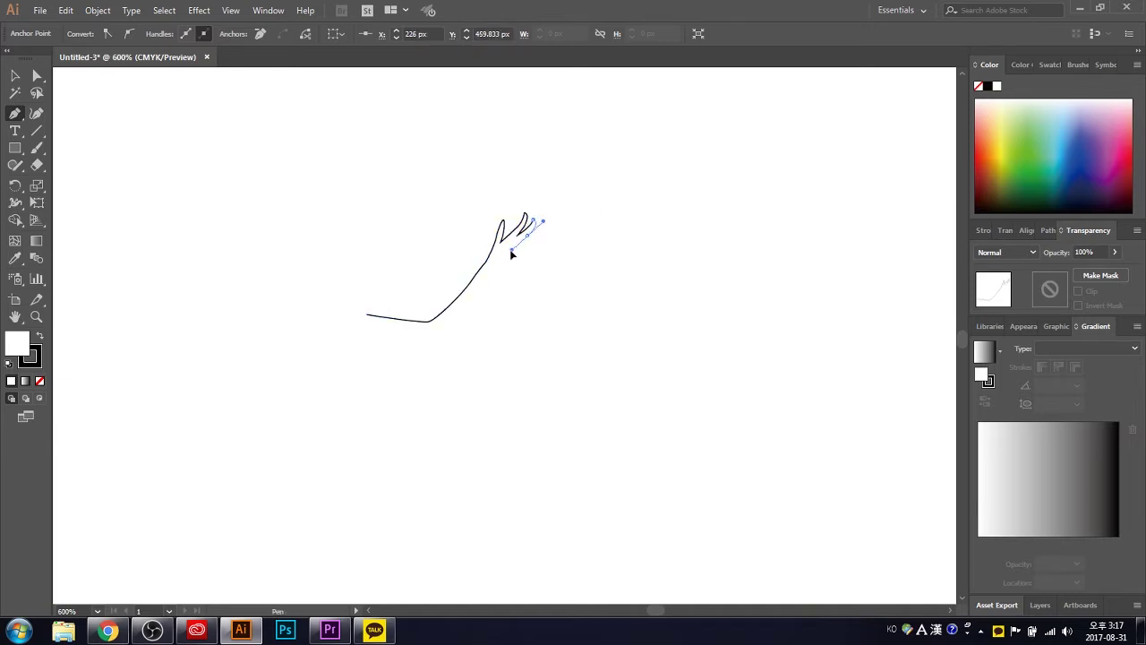
Finish the upper arm's open-hand outline and close it along the forearm underside
mouse_move(520, 244)
mouse_down()
mouse_move(525, 236)
mouse_move(530, 251)
mouse_up()
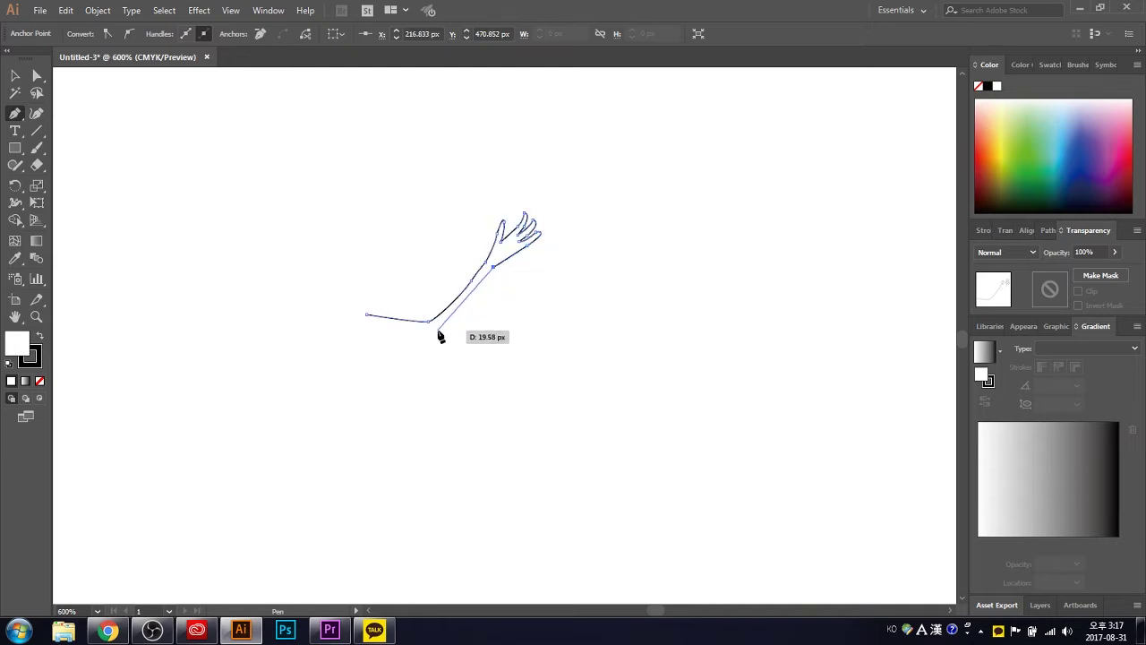
drag(440, 336, 441, 334)
drag(367, 332, 363, 322)
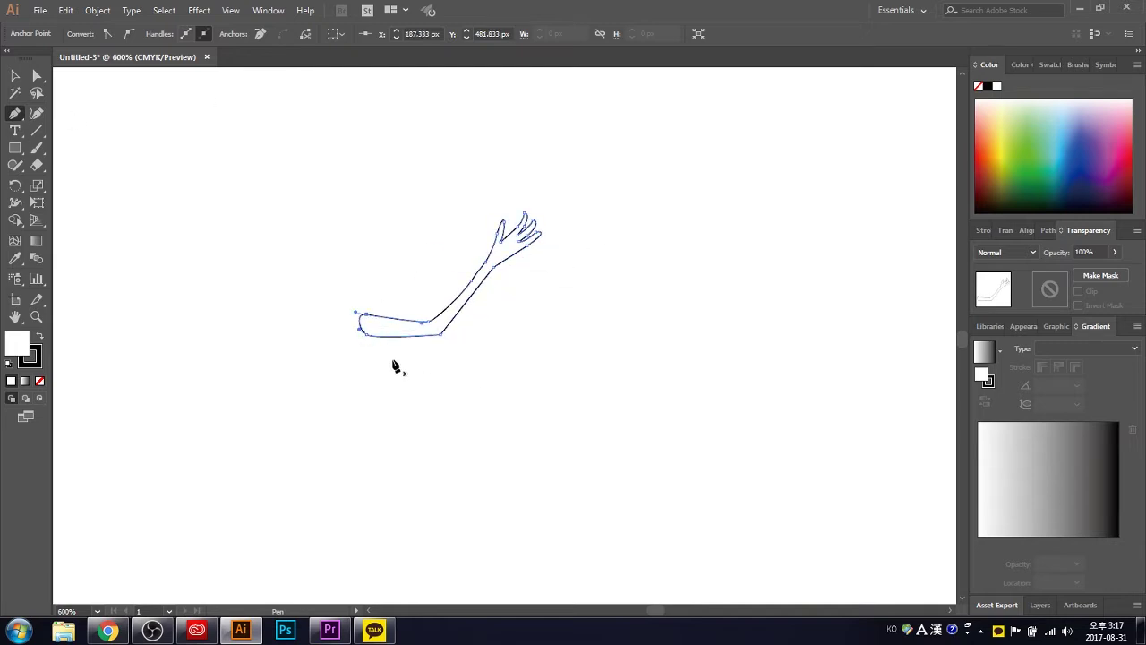
drag(375, 364, 450, 388)
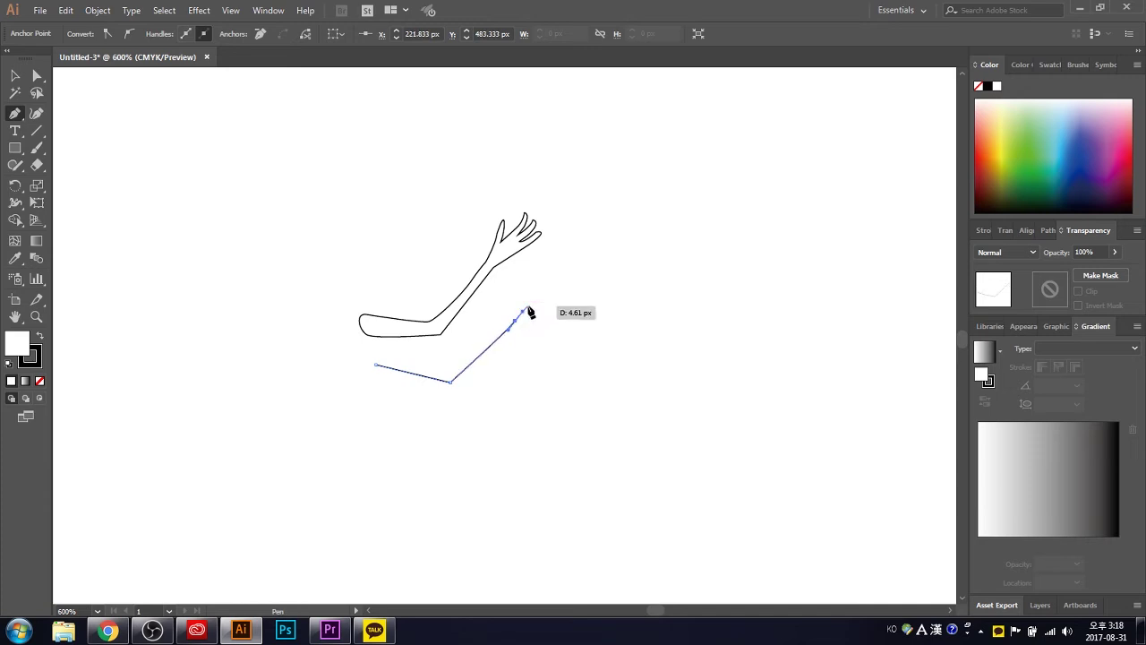
Trace a second arm with fingers beneath the first, then deselect it
drag(550, 275, 548, 293)
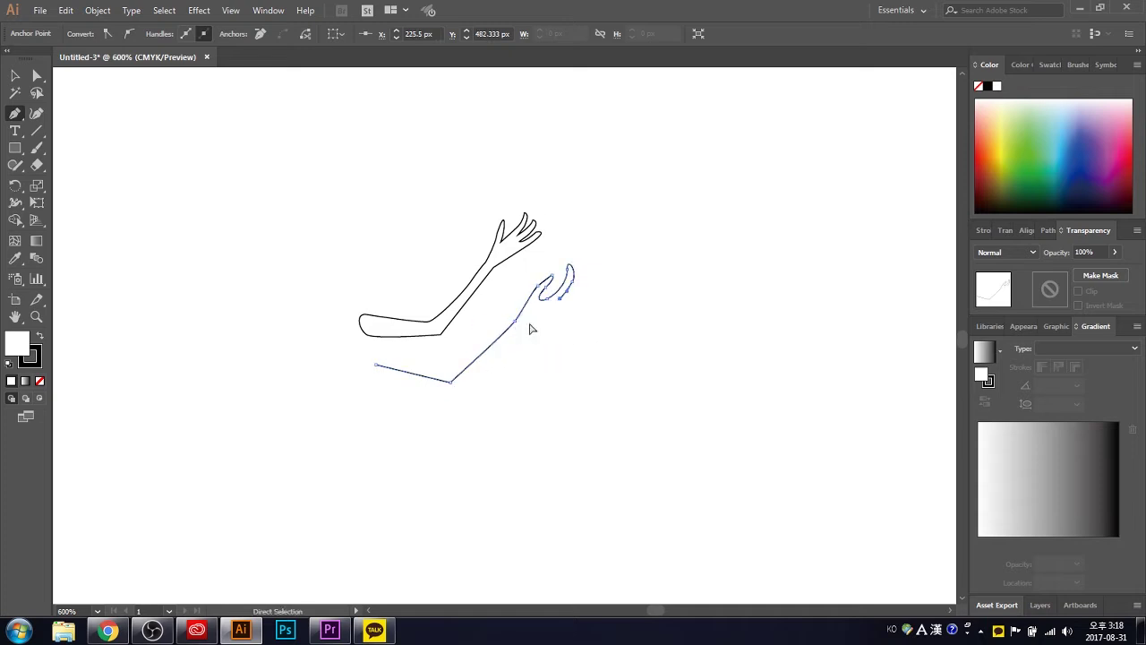
drag(503, 355, 512, 358)
drag(445, 394, 424, 390)
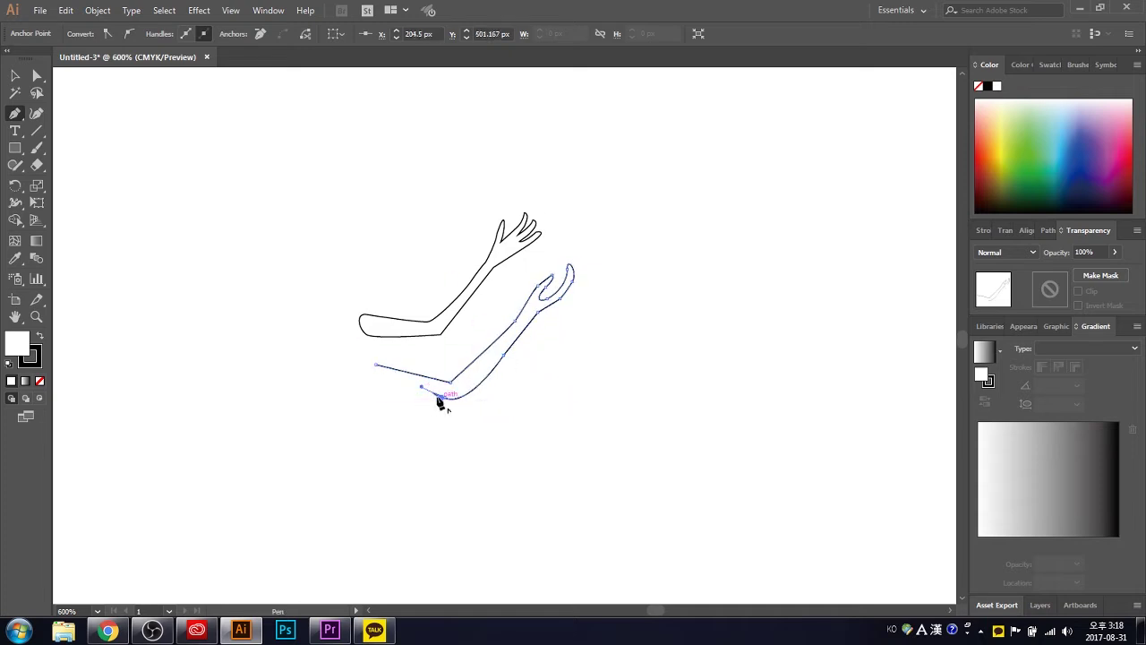
key(v)
click(283, 357)
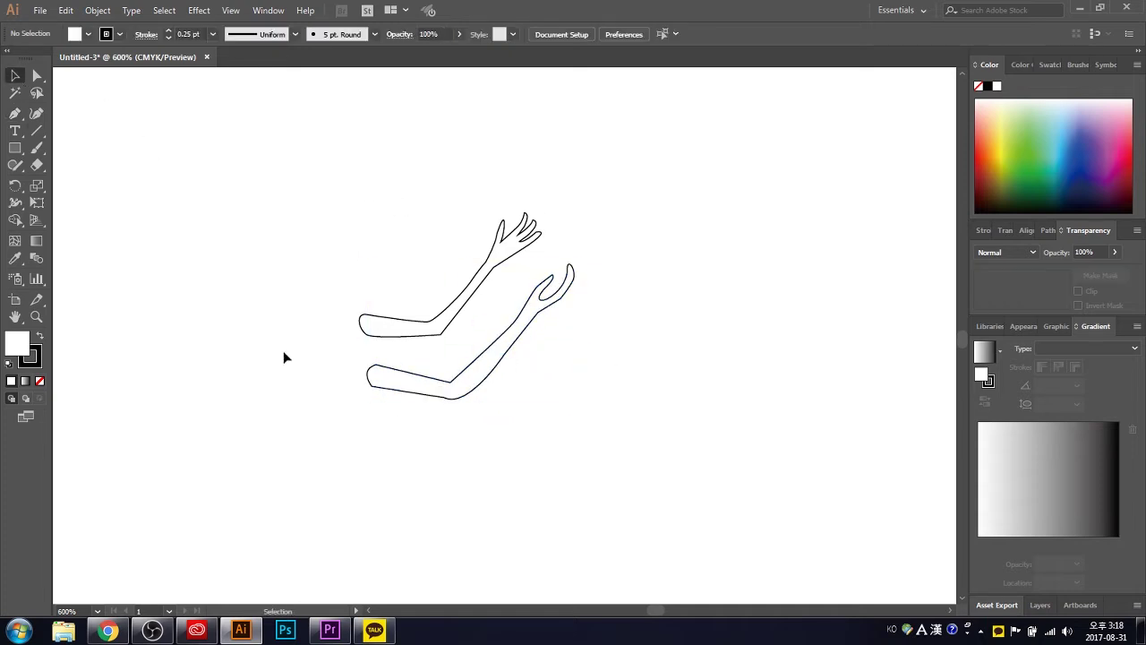
Pen-draw the girl's closed head and body outline
click(299, 249)
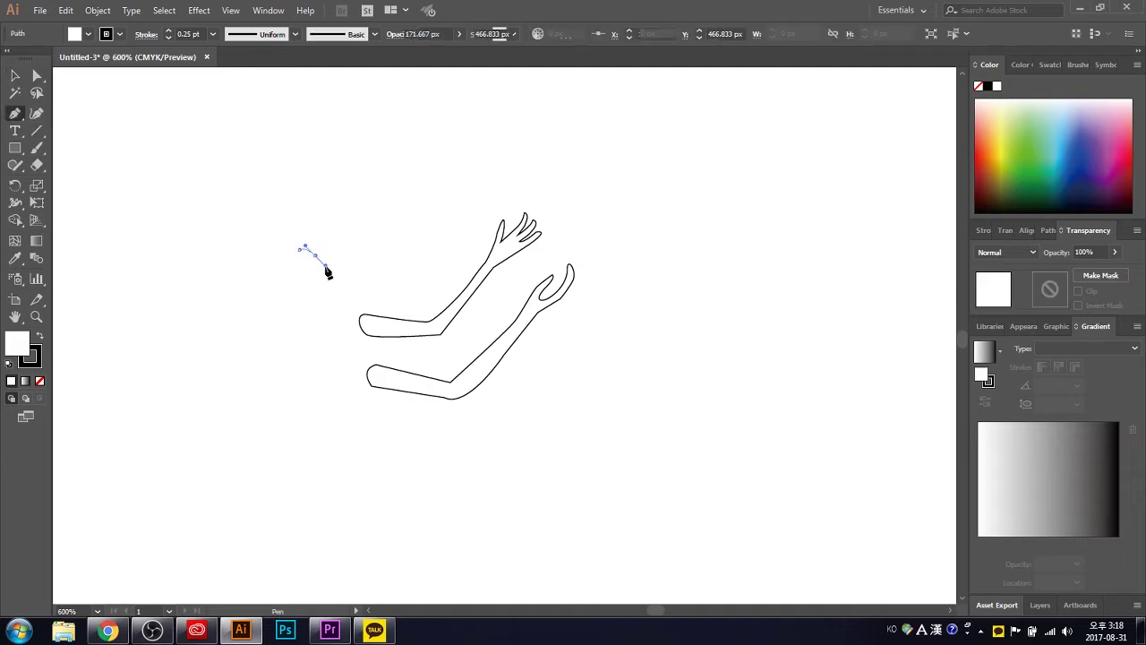
mouse_move(325, 266)
mouse_down()
mouse_move(341, 284)
mouse_move(329, 283)
mouse_move(327, 302)
mouse_move(350, 378)
mouse_move(376, 422)
mouse_move(387, 538)
mouse_up()
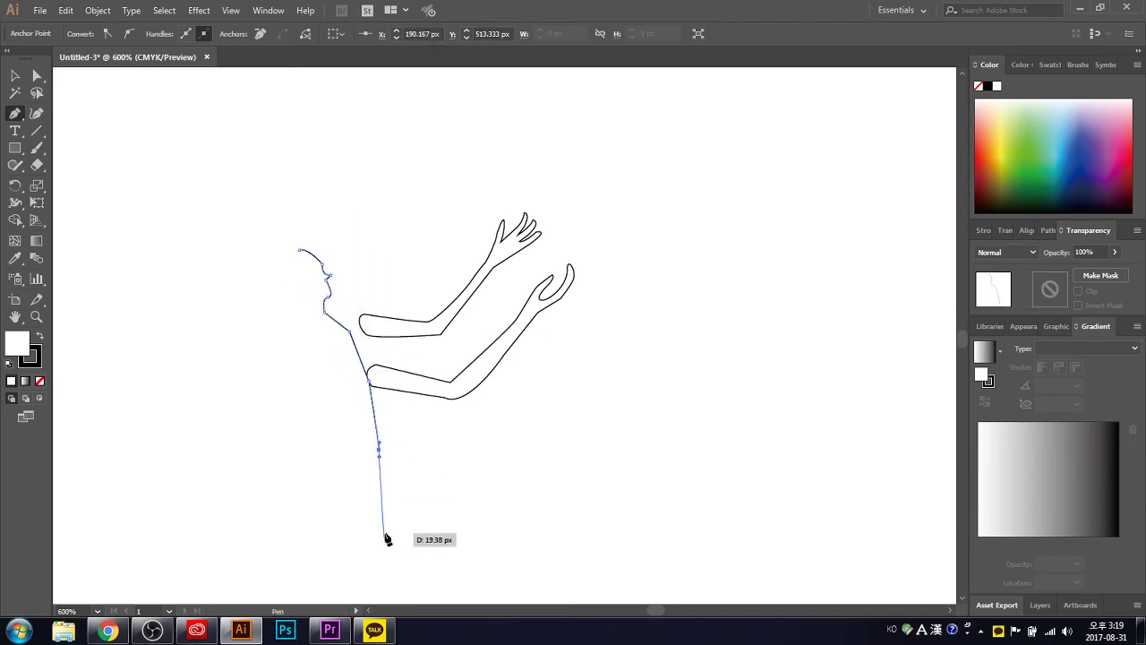
click(325, 602)
drag(335, 477, 348, 481)
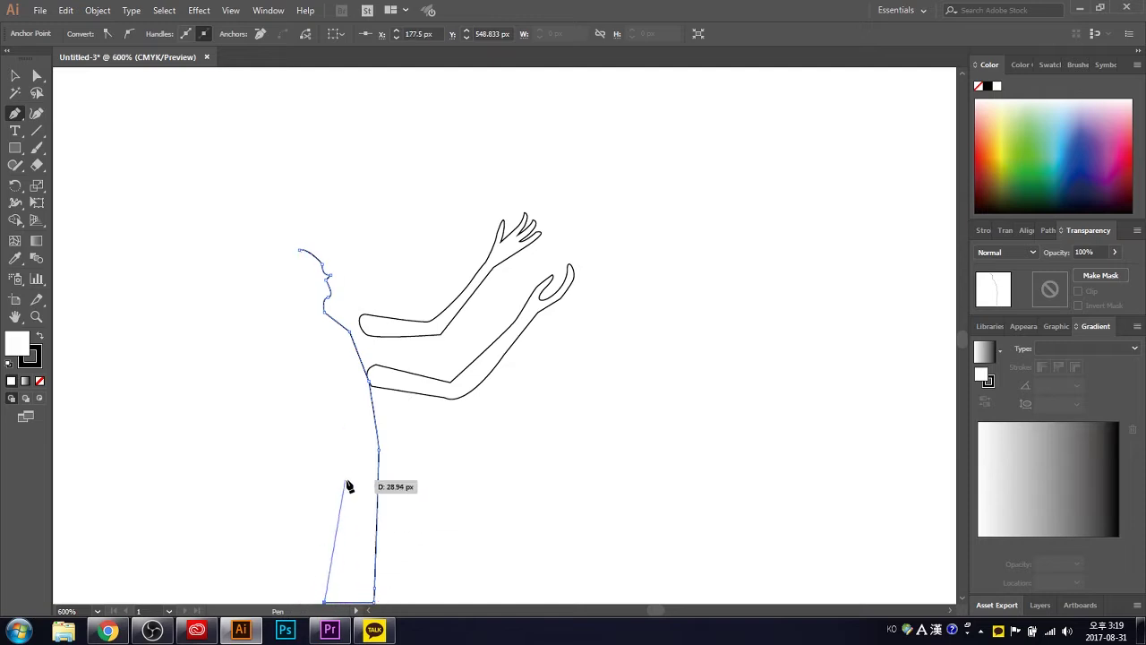
mouse_move(330, 421)
mouse_down()
mouse_move(318, 349)
mouse_move(286, 322)
mouse_up()
drag(300, 249, 352, 247)
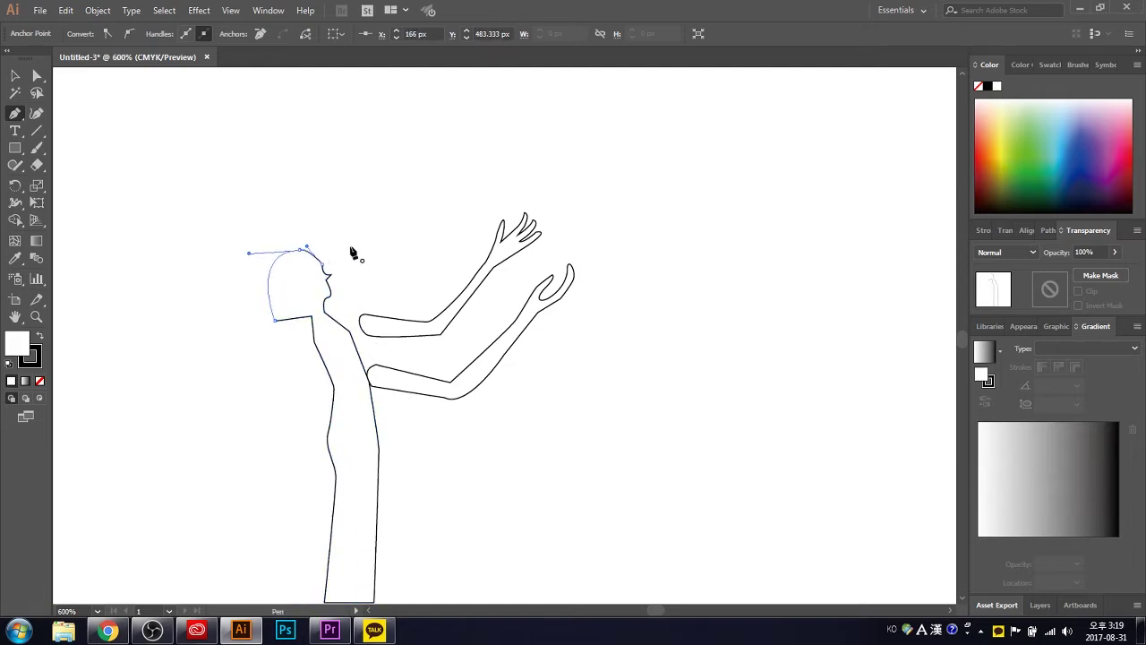
key(v)
click(301, 373)
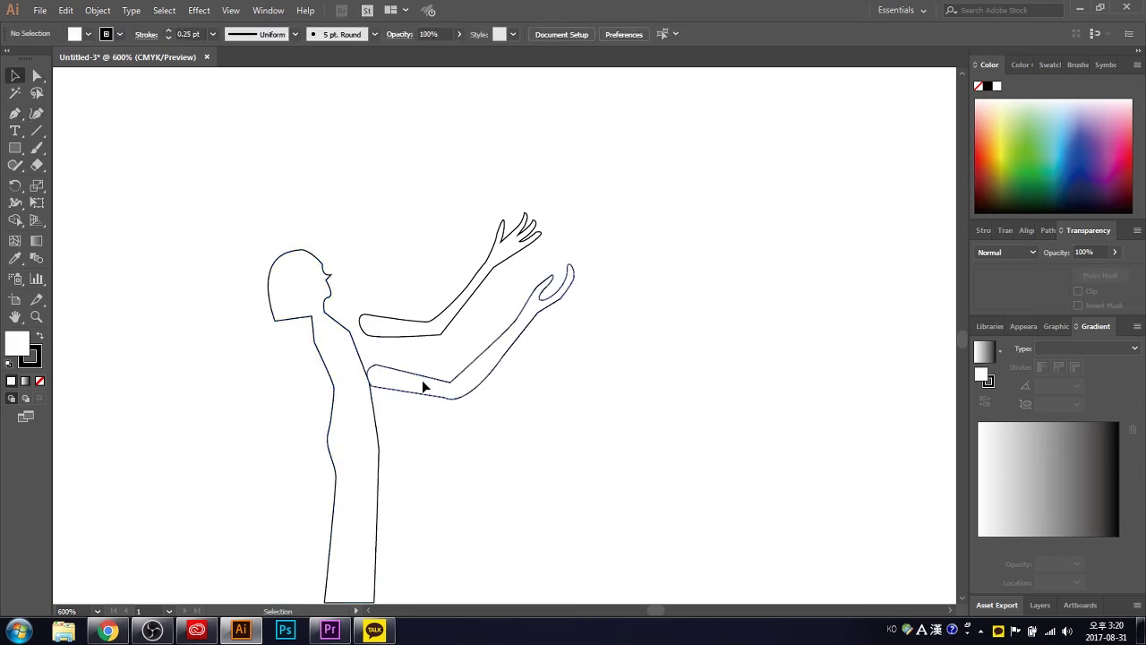
Move and rotate the lower arm up beside the upper arm in a reaching pose
mouse_move(424, 385)
mouse_down()
mouse_move(440, 265)
mouse_move(362, 326)
mouse_move(384, 327)
mouse_up()
click(417, 299)
drag(467, 243, 474, 238)
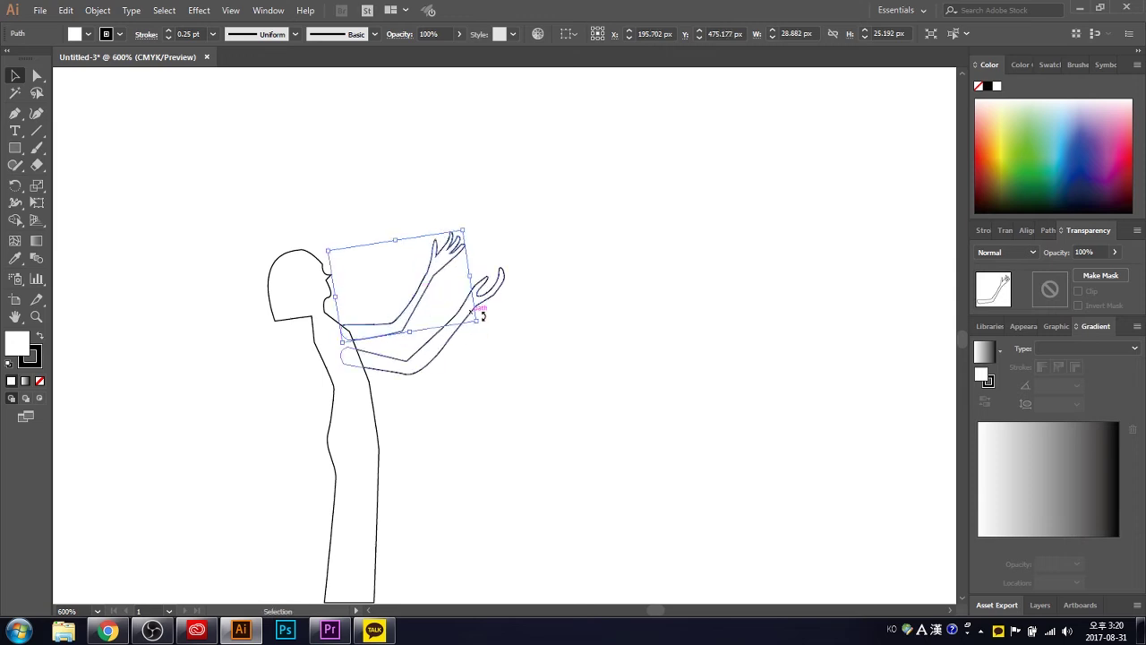
drag(482, 315, 480, 295)
drag(349, 328, 340, 257)
click(549, 299)
scroll(544, 412, up, 1)
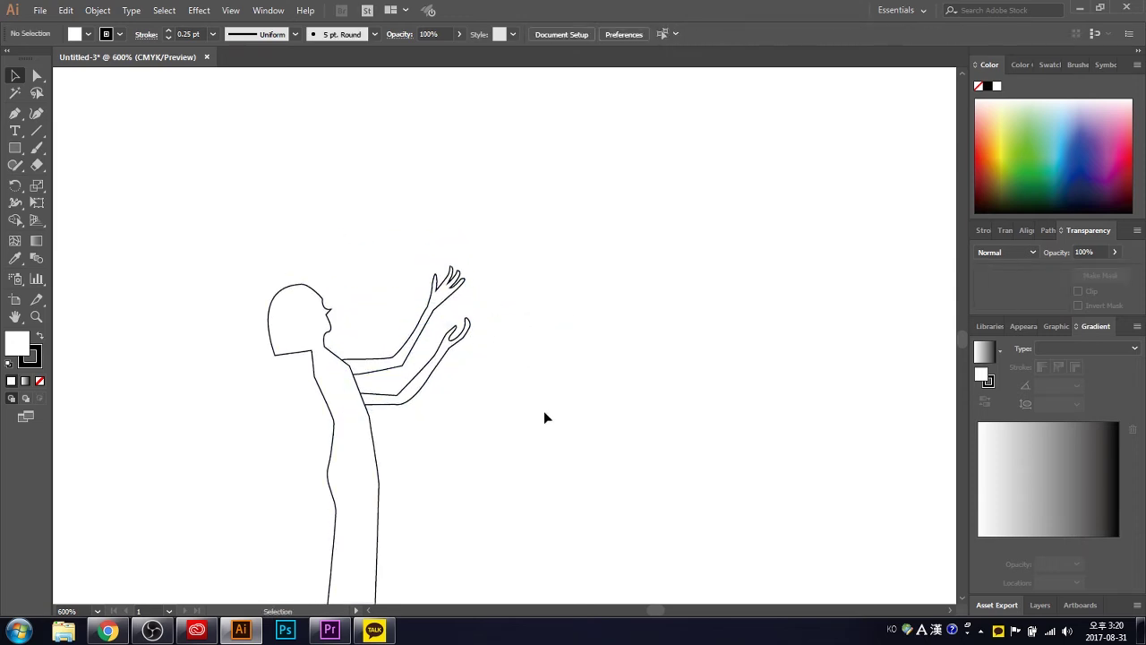
scroll(544, 417, down, 1)
Pen-draw the closed four-sided lantern outline above the hands
click(15, 113)
click(517, 140)
drag(587, 127, 605, 140)
drag(605, 212, 565, 251)
drag(518, 141, 523, 129)
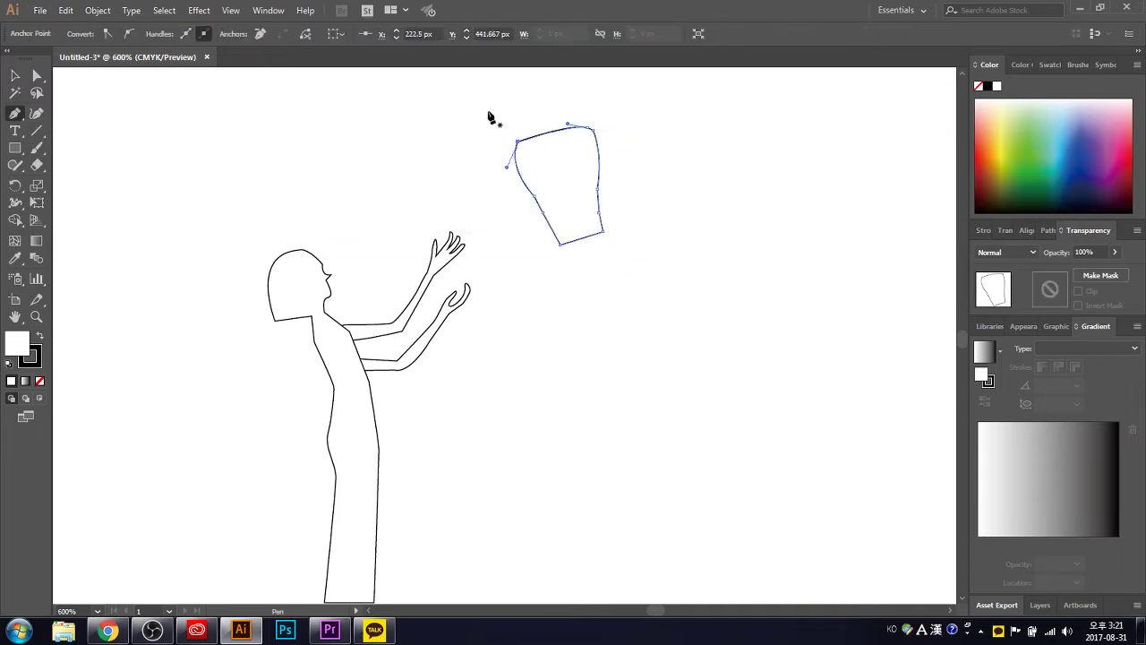
drag(507, 167, 604, 134)
key(ctrl+z)
drag(519, 149, 508, 154)
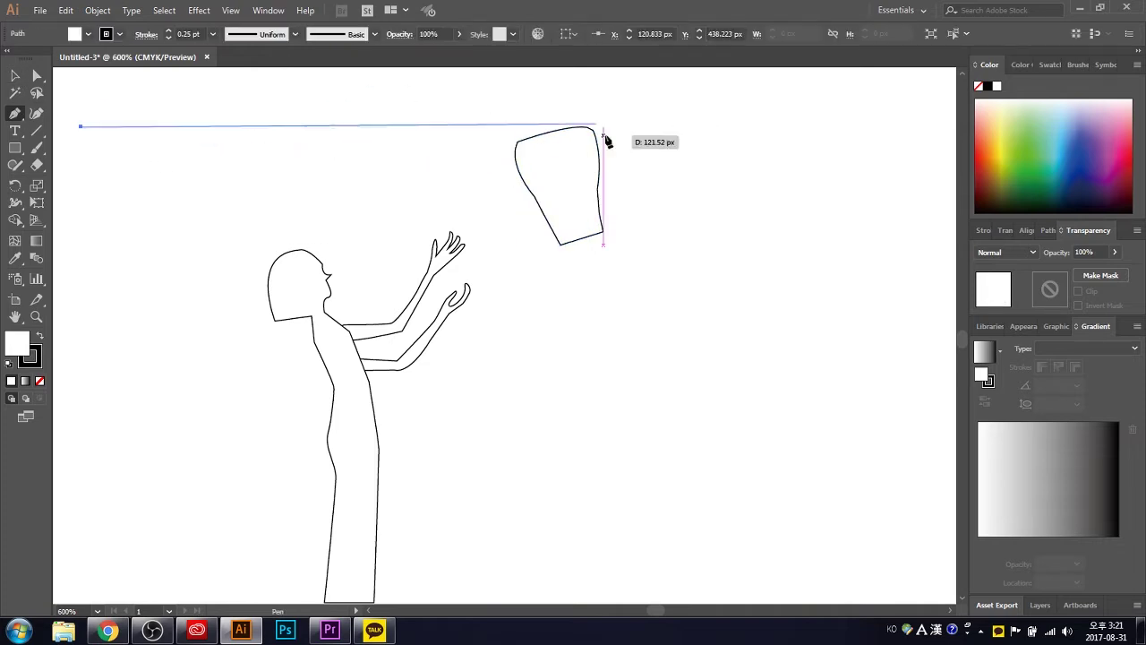
click(23, 77)
Add curved right and left side seams down the lantern
key(p)
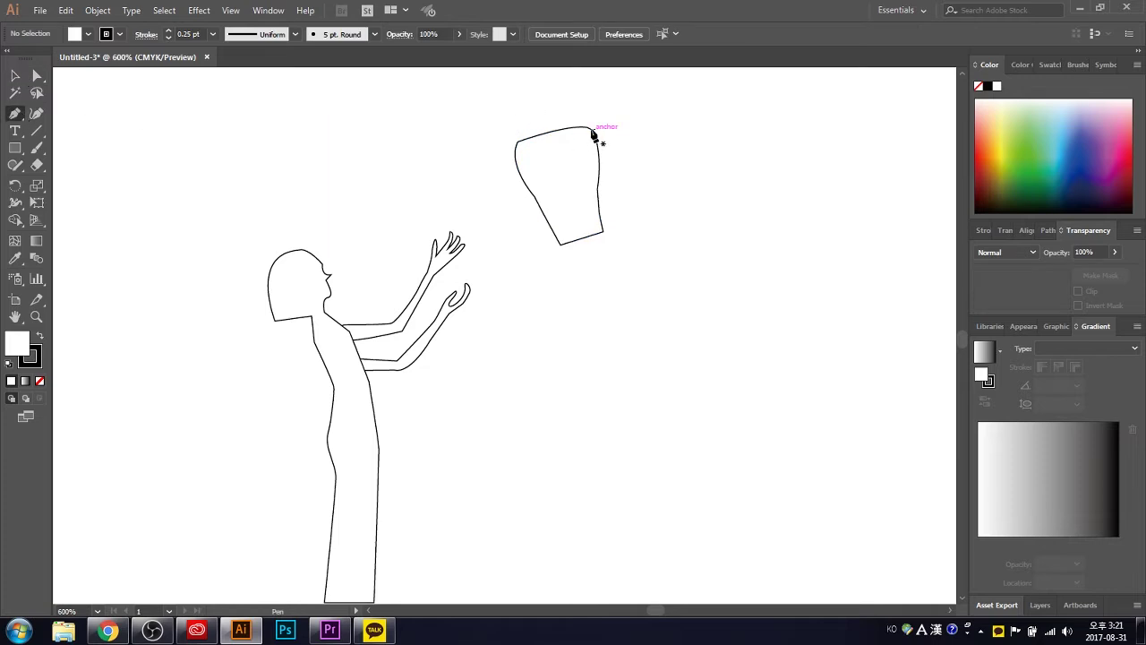
click(592, 130)
drag(620, 153, 619, 165)
click(616, 224)
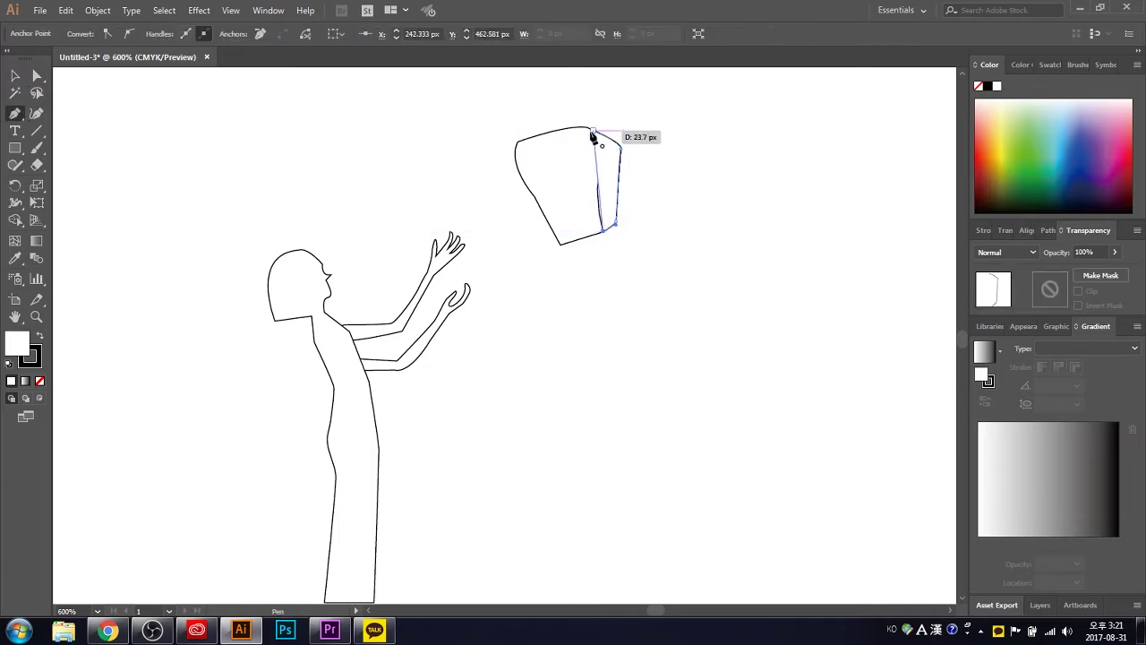
click(18, 77)
click(463, 153)
click(513, 179)
key(p)
click(515, 144)
click(508, 174)
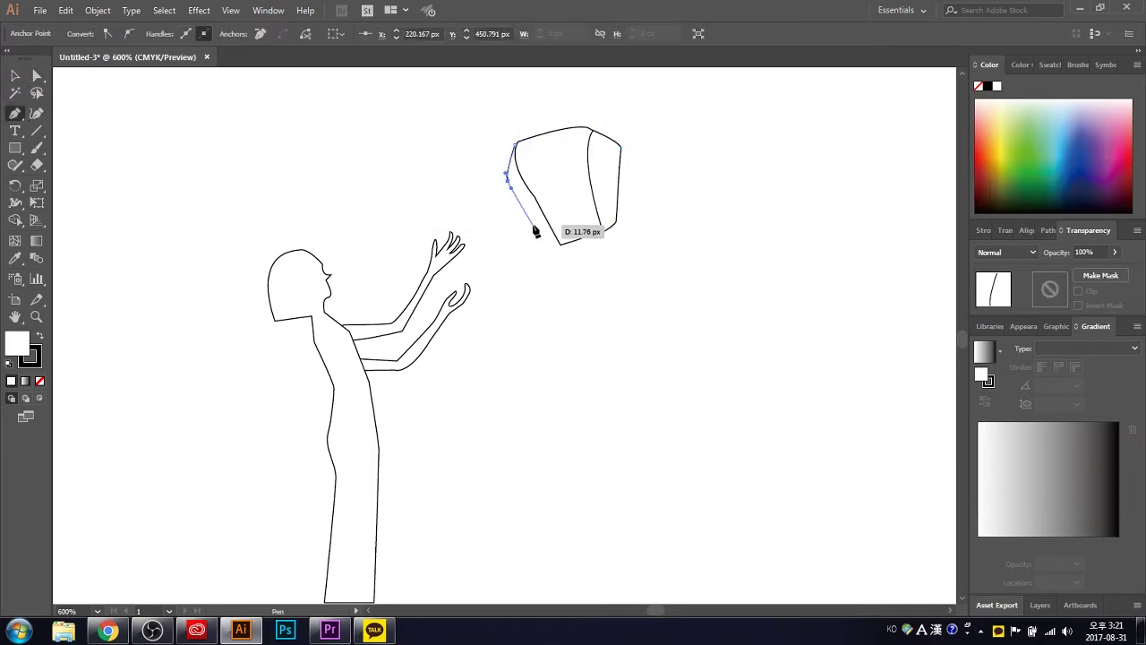
click(550, 242)
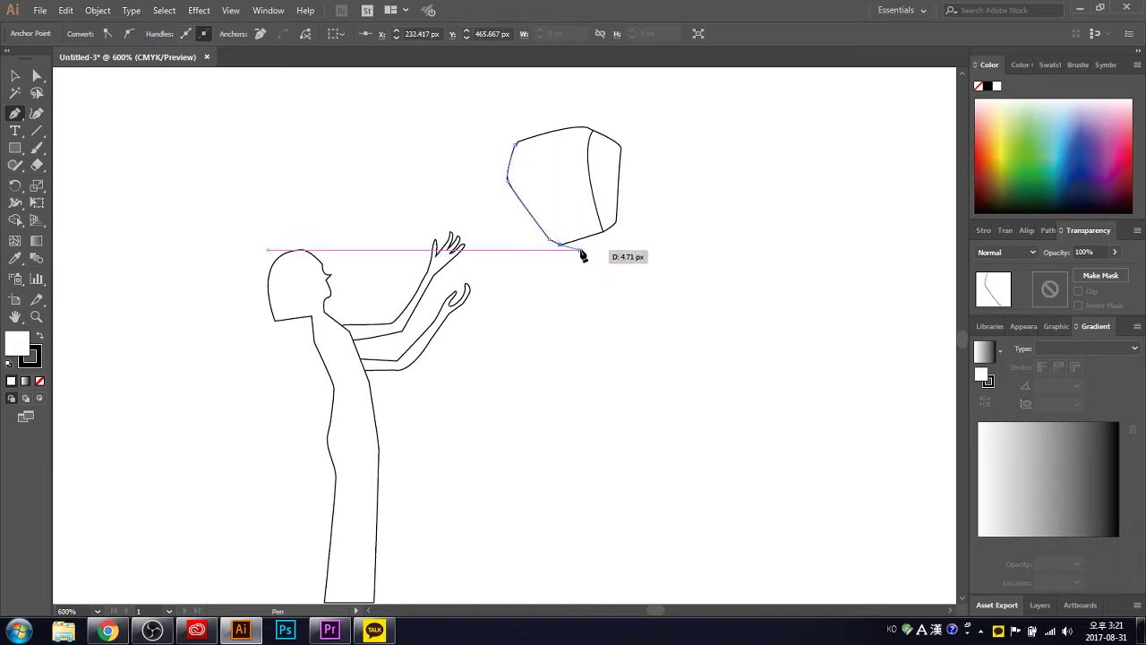
click(559, 243)
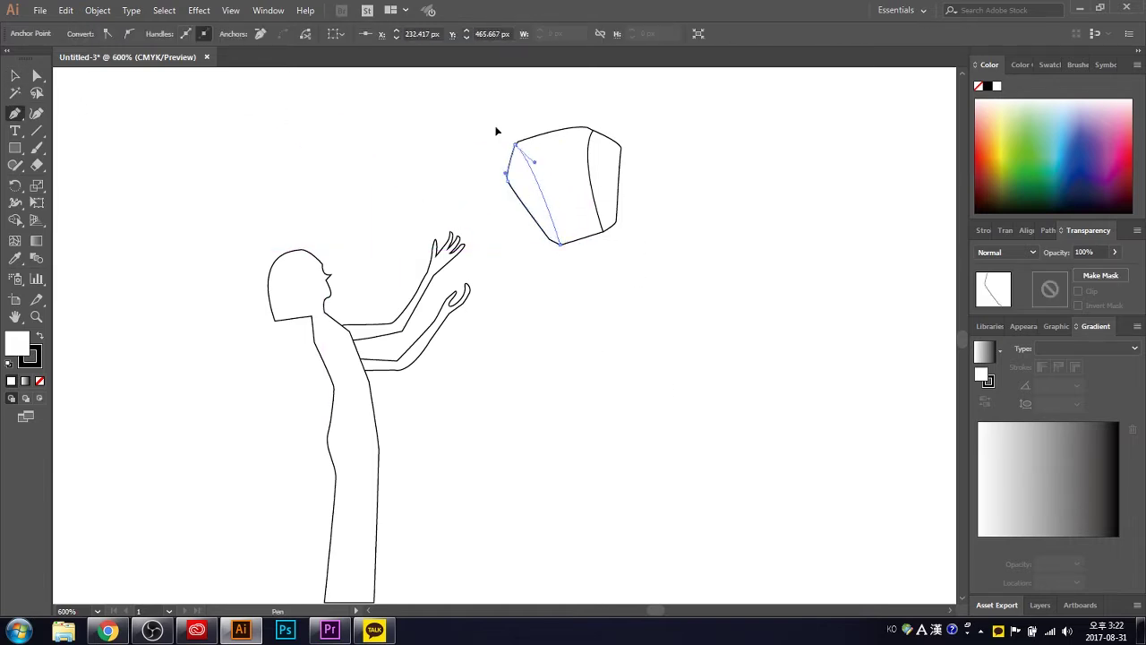
Enlarge and tilt all lantern parts, then draw an oval at its bottom opening
key(v)
click(621, 183)
key(v)
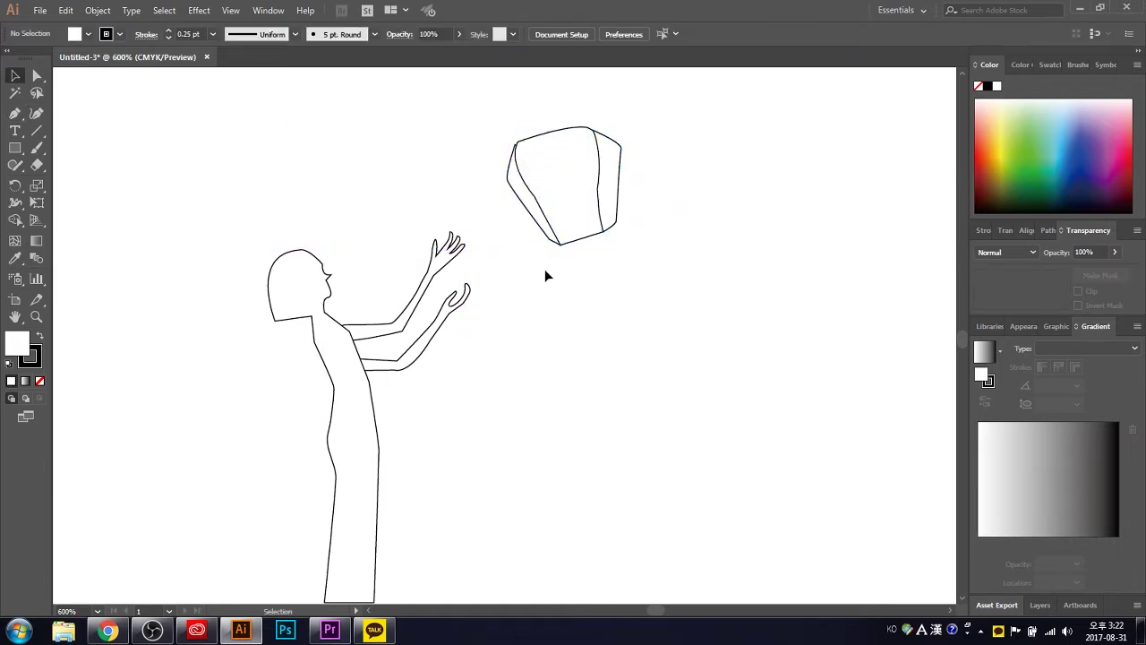
drag(491, 276, 638, 127)
click(693, 253)
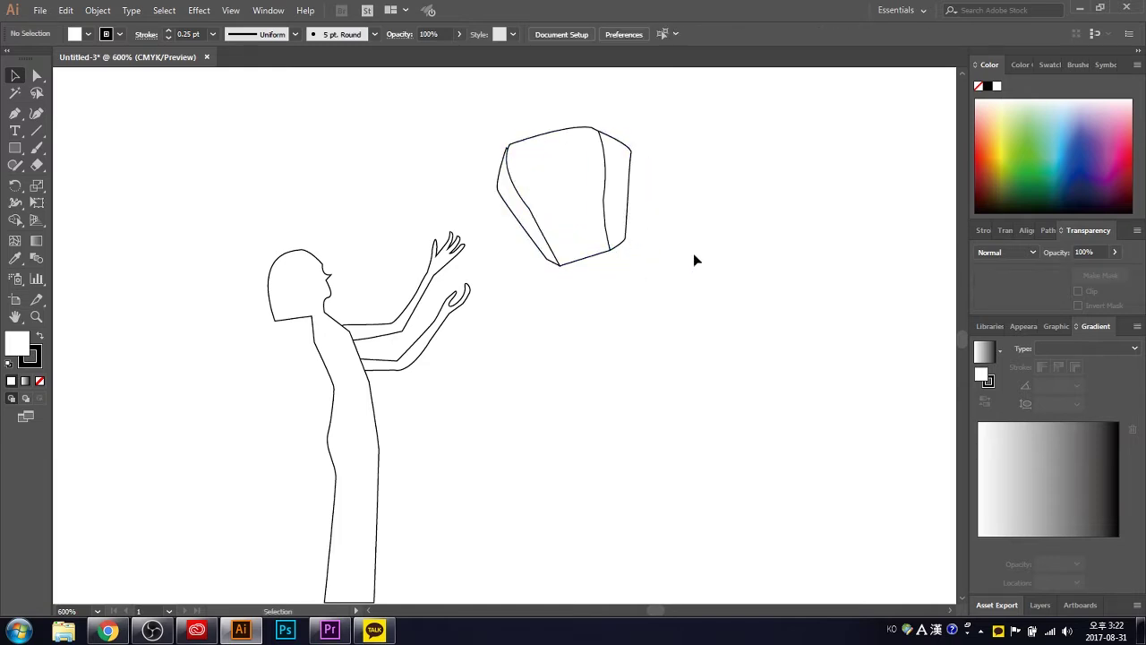
click(614, 197)
drag(556, 263, 561, 264)
drag(639, 126, 639, 146)
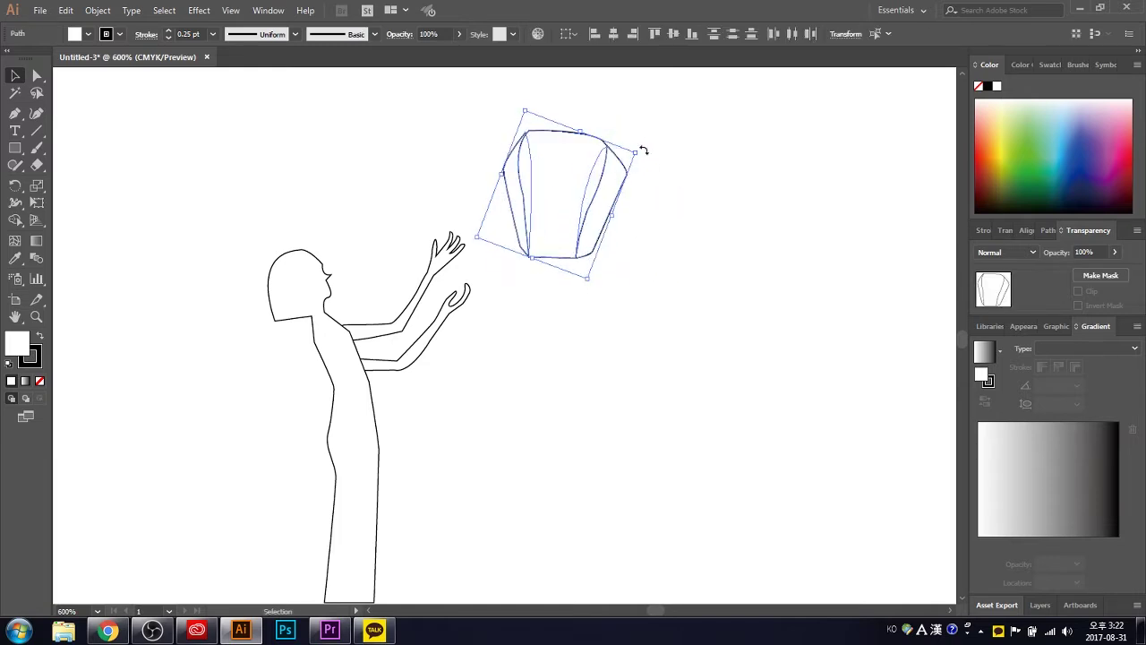
drag(573, 190, 568, 146)
drag(14, 148, 90, 175)
mouse_move(518, 259)
mouse_down()
mouse_move(577, 317)
mouse_move(550, 281)
mouse_move(547, 220)
mouse_move(569, 224)
mouse_move(582, 212)
mouse_up()
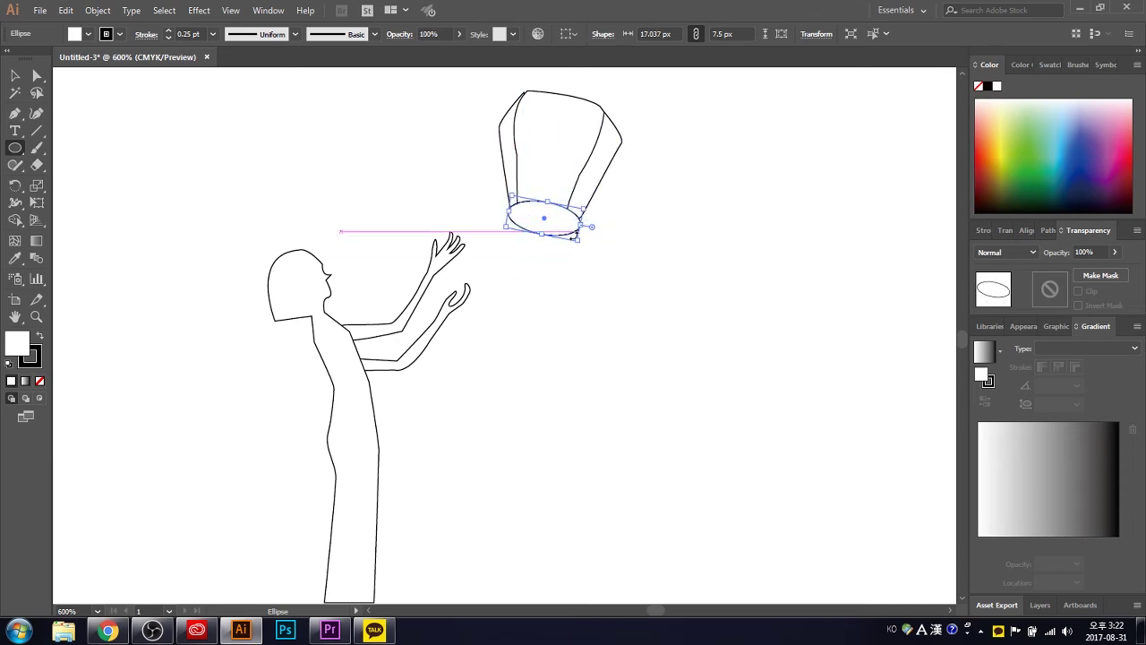
Resize and align the oval to fit the lantern's bottom opening
click(609, 225)
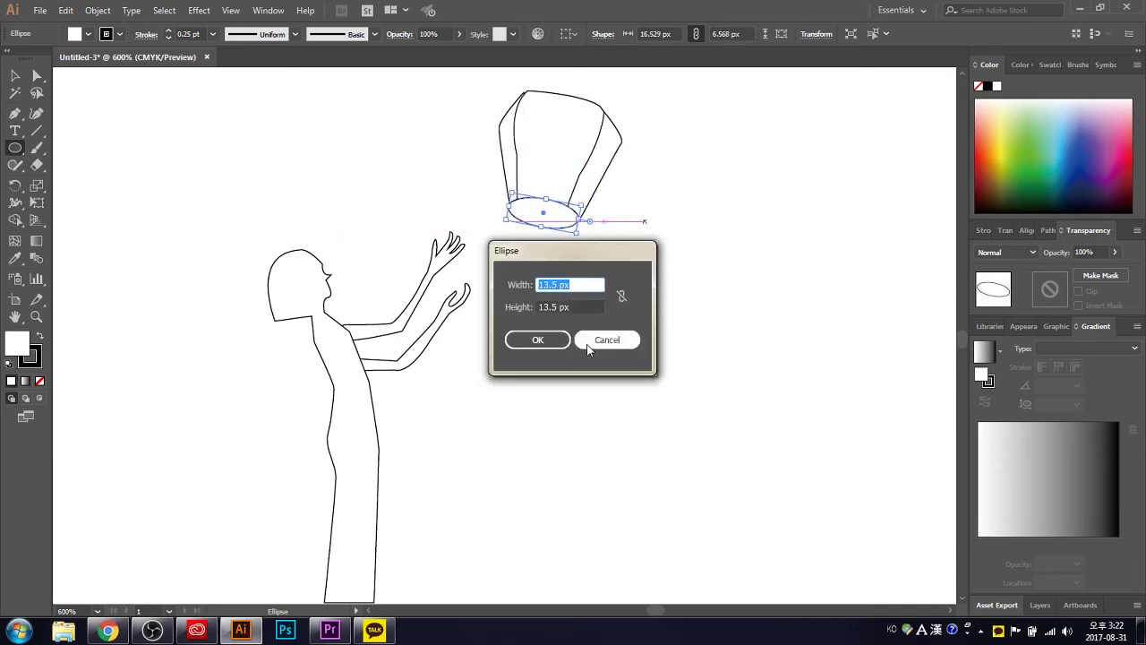
click(597, 340)
key(v)
click(566, 205)
alt+scroll(535, 197, up, 2)
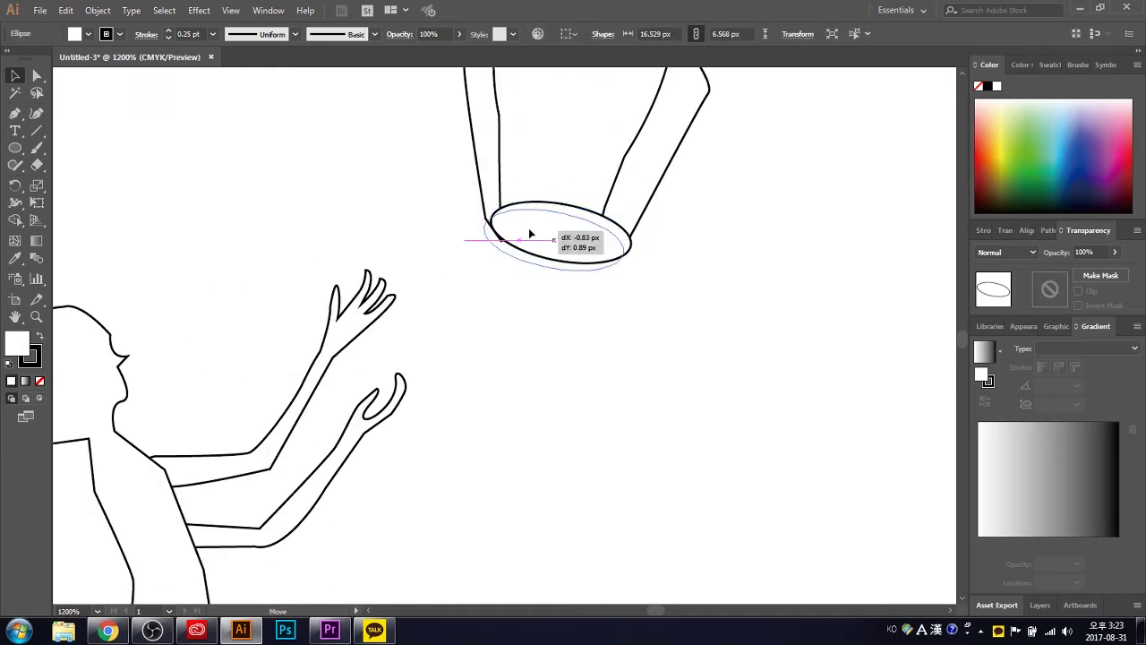
drag(487, 219, 484, 219)
drag(553, 231, 563, 243)
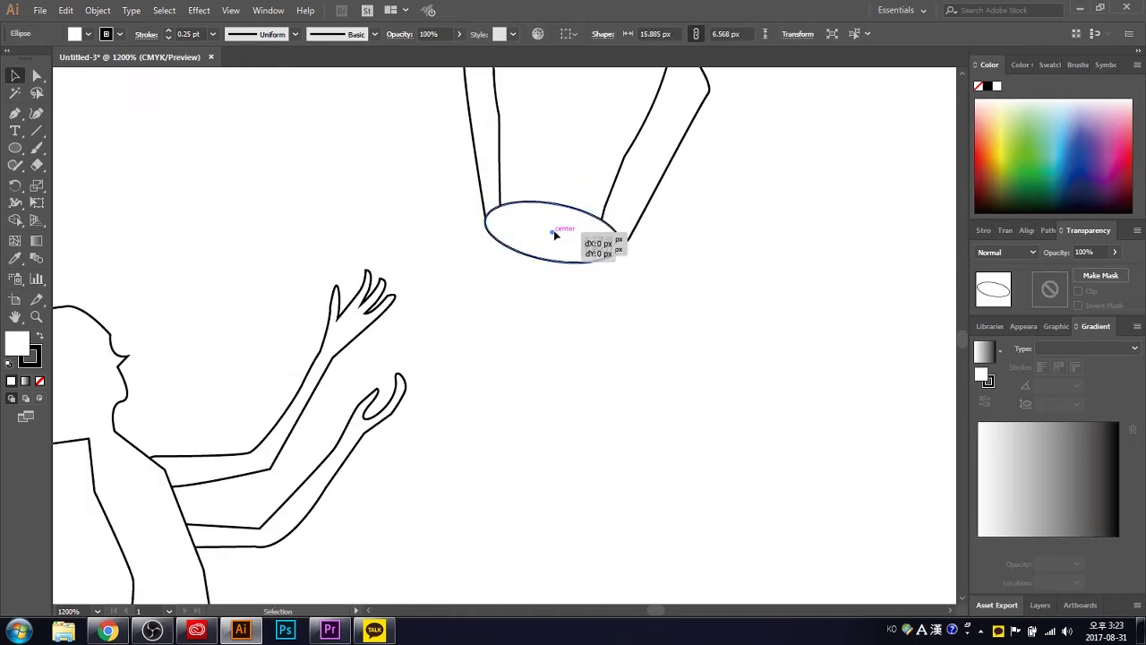
click(708, 284)
alt+scroll(672, 394, down, 4)
Enlarge the girl and lantern together, then lift the lantern higher above her hands
drag(665, 428, 617, 266)
click(749, 384)
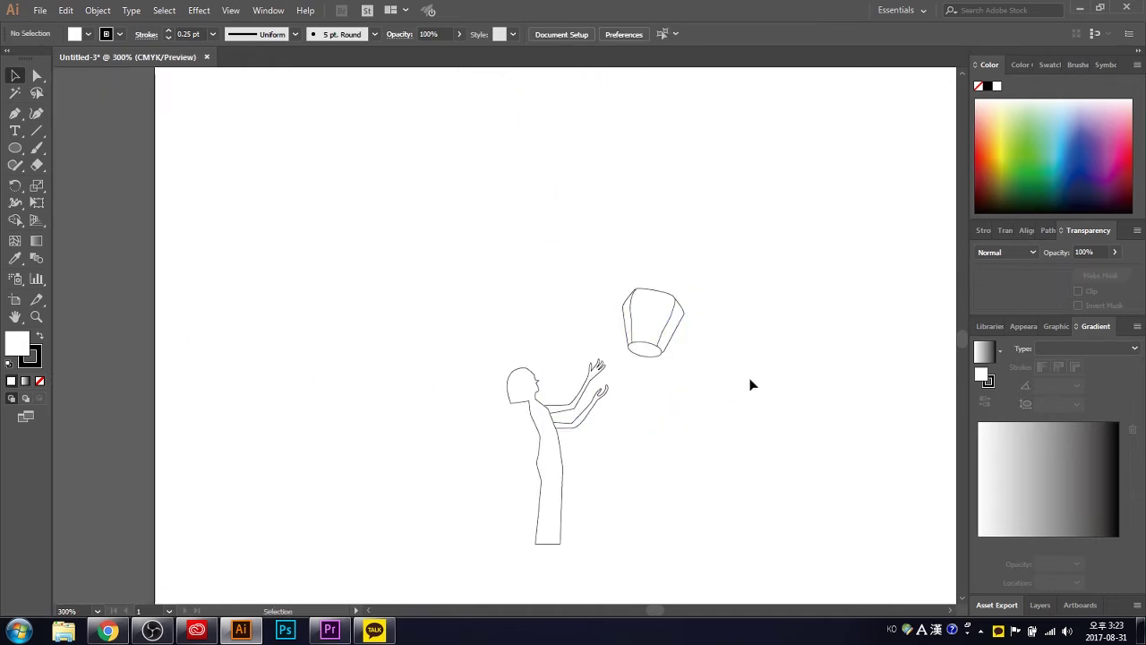
scroll(770, 385, down, 3)
alt+scroll(673, 346, down, 3)
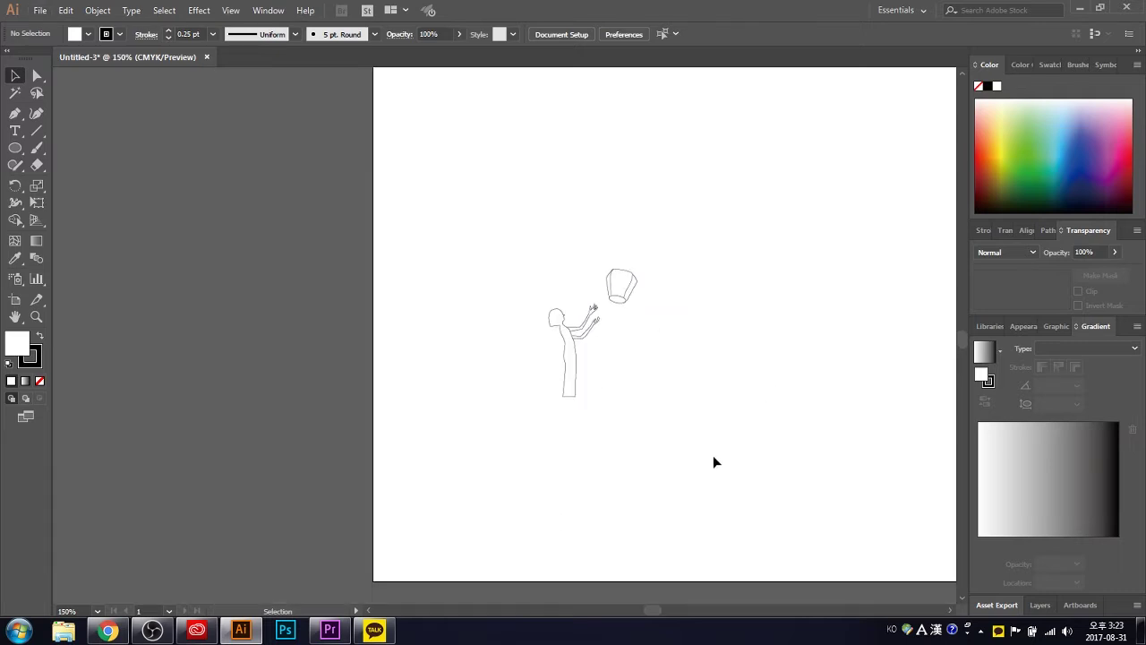
alt+scroll(713, 460, down, 1)
click(642, 325)
drag(665, 409, 751, 504)
click(751, 504)
scroll(751, 504, right, 3)
scroll(720, 518, up, 2)
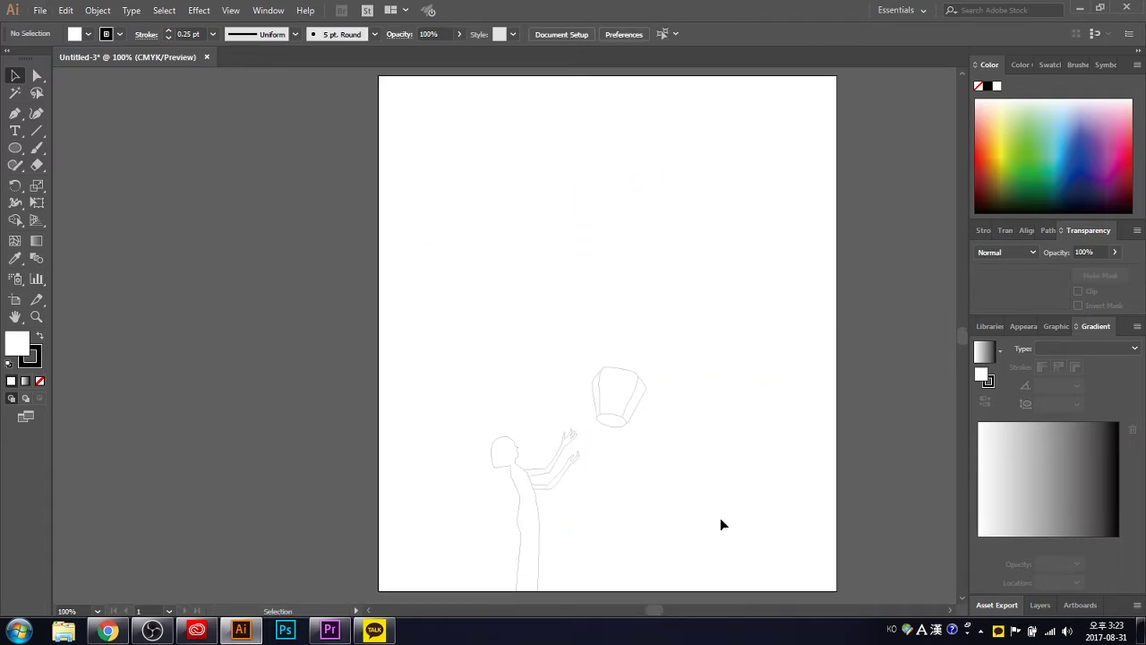
drag(613, 367, 608, 335)
Draw a straight horizon line across the full artboard width
click(828, 470)
click(17, 113)
scroll(391, 300, up, 1)
click(378, 302)
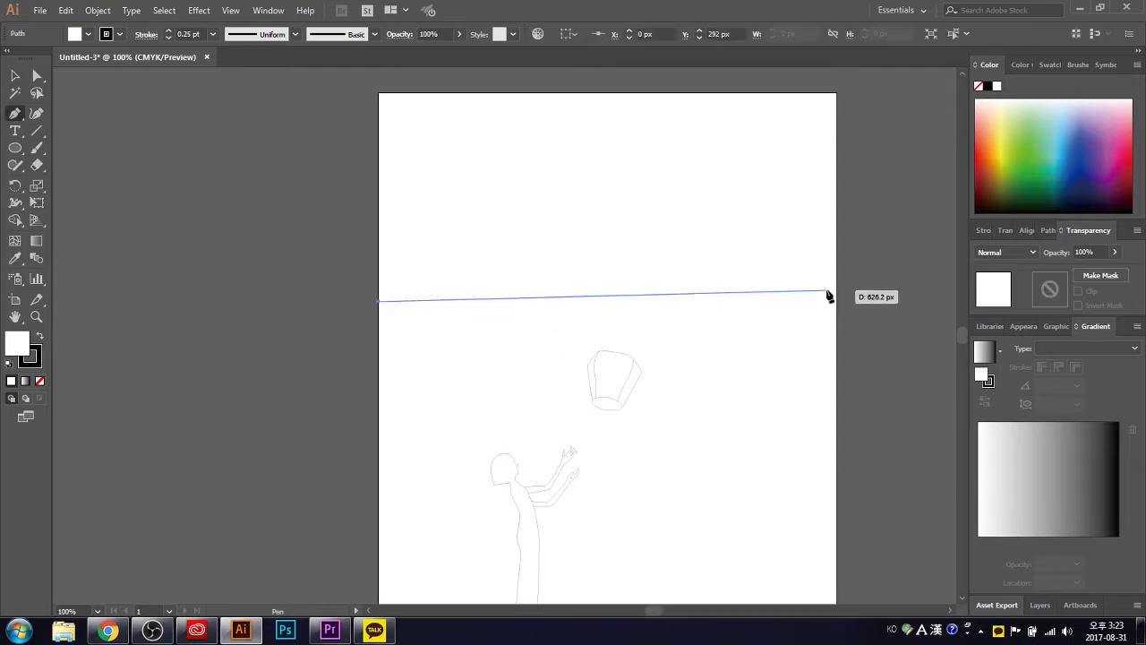
click(835, 301)
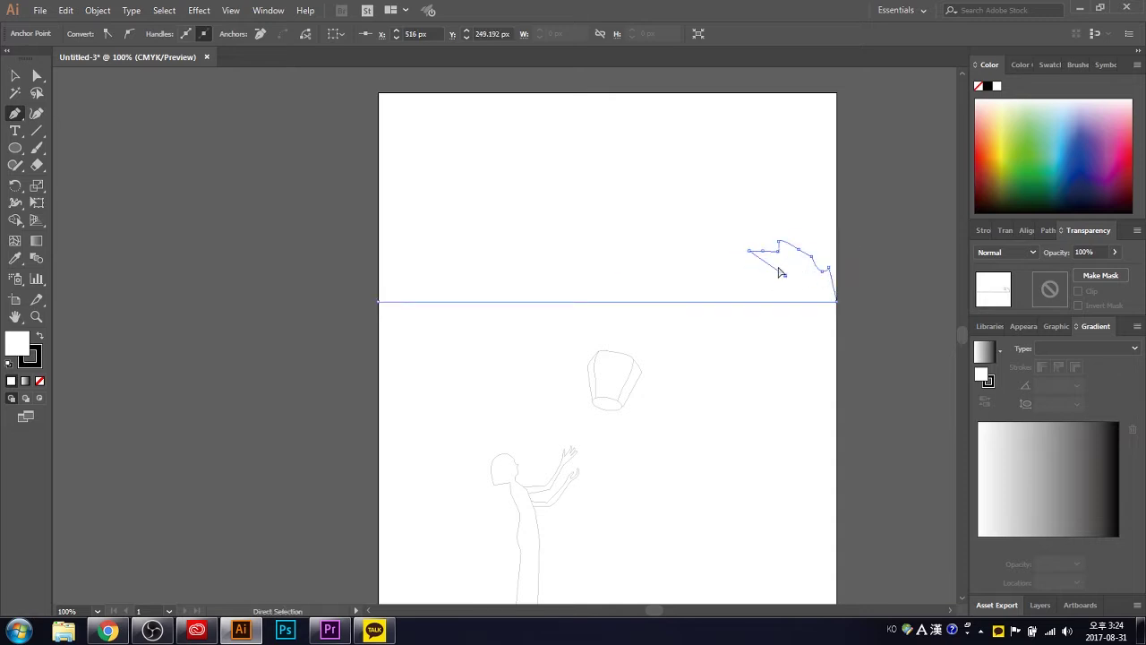
Draw a jagged mountain ridge path above the horizon from right to left
click(773, 266)
click(759, 270)
click(661, 219)
click(608, 223)
click(560, 278)
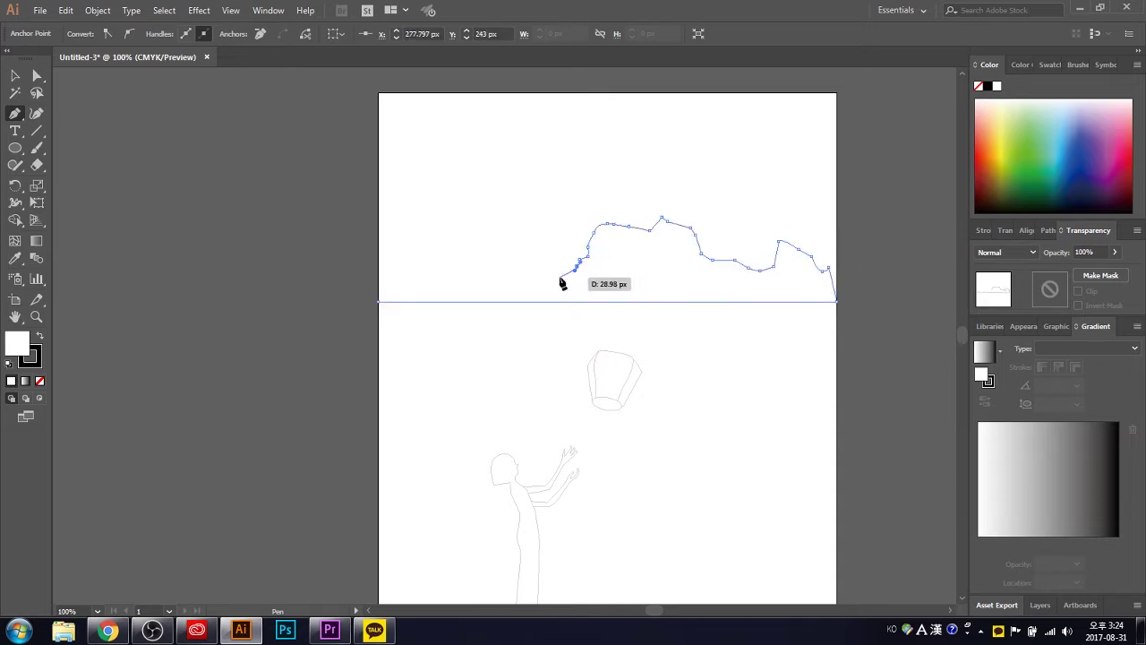
click(471, 234)
click(394, 262)
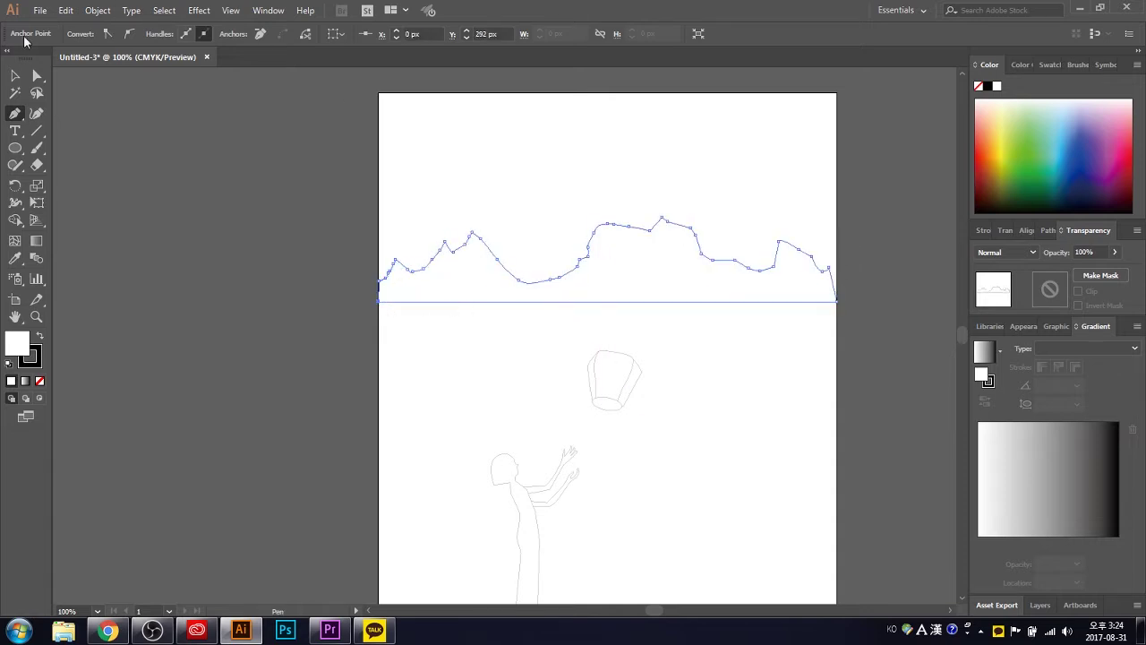
Draw a circle moon and place it in the upper-left sky
click(14, 149)
key(v)
drag(181, 167, 452, 155)
click(302, 165)
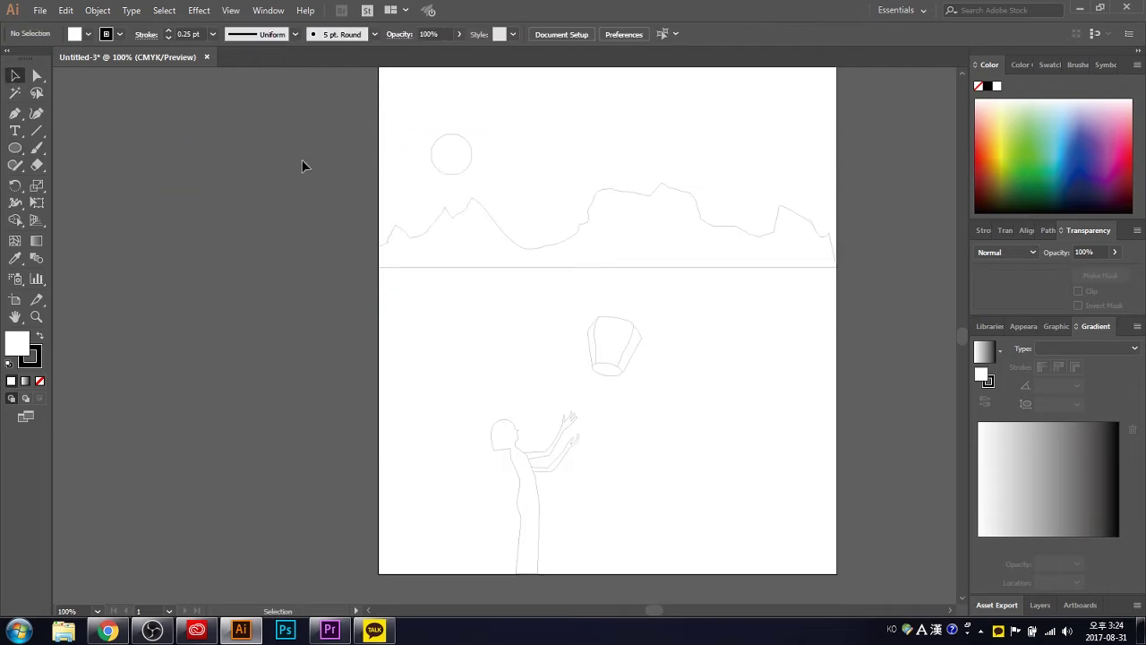
Draw a rectangular ground strip along the artboard bottom
click(379, 522)
click(836, 523)
click(836, 573)
click(378, 573)
click(379, 523)
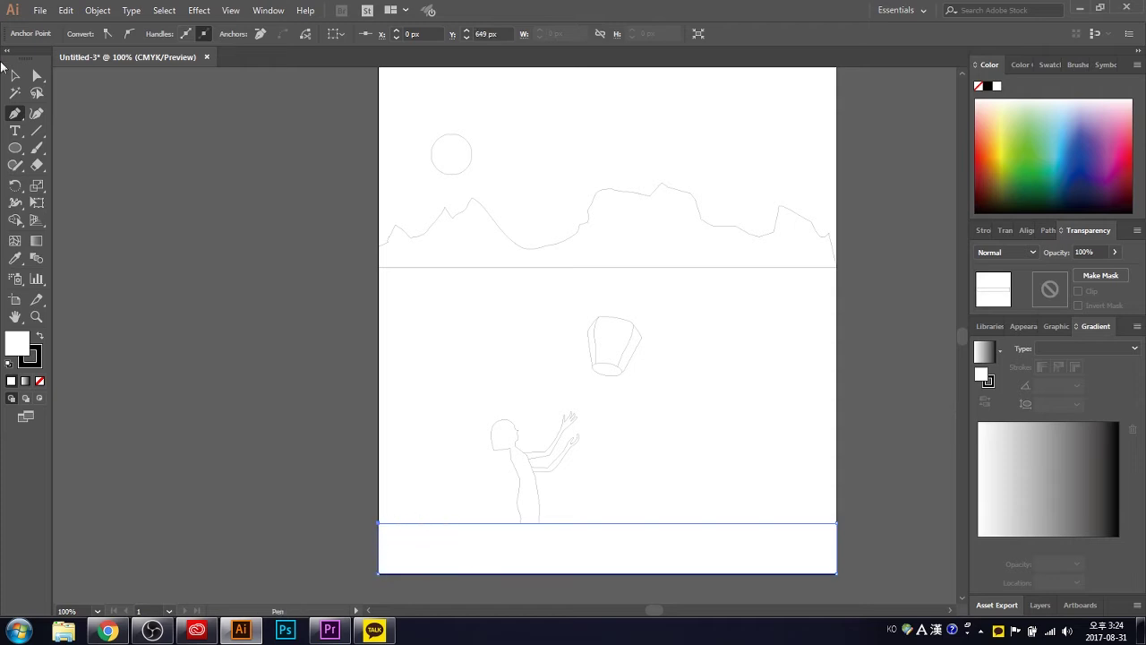
key(ctrl+shift+a)
Draw a thin horizontal railing band across the artboard
click(379, 432)
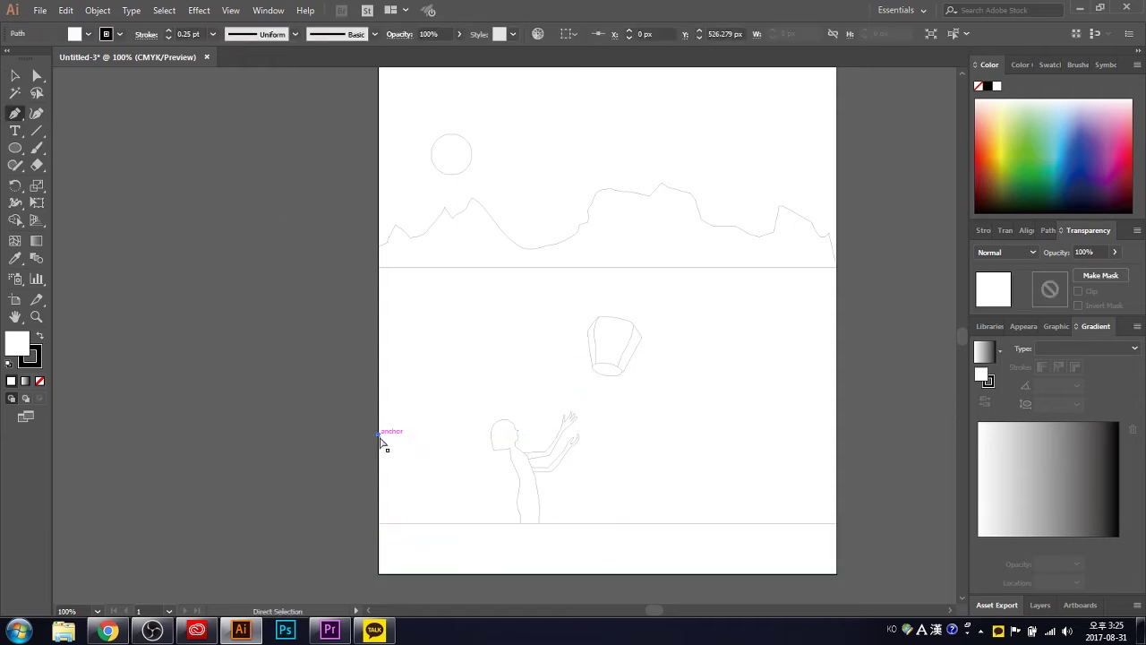
drag(837, 433, 871, 419)
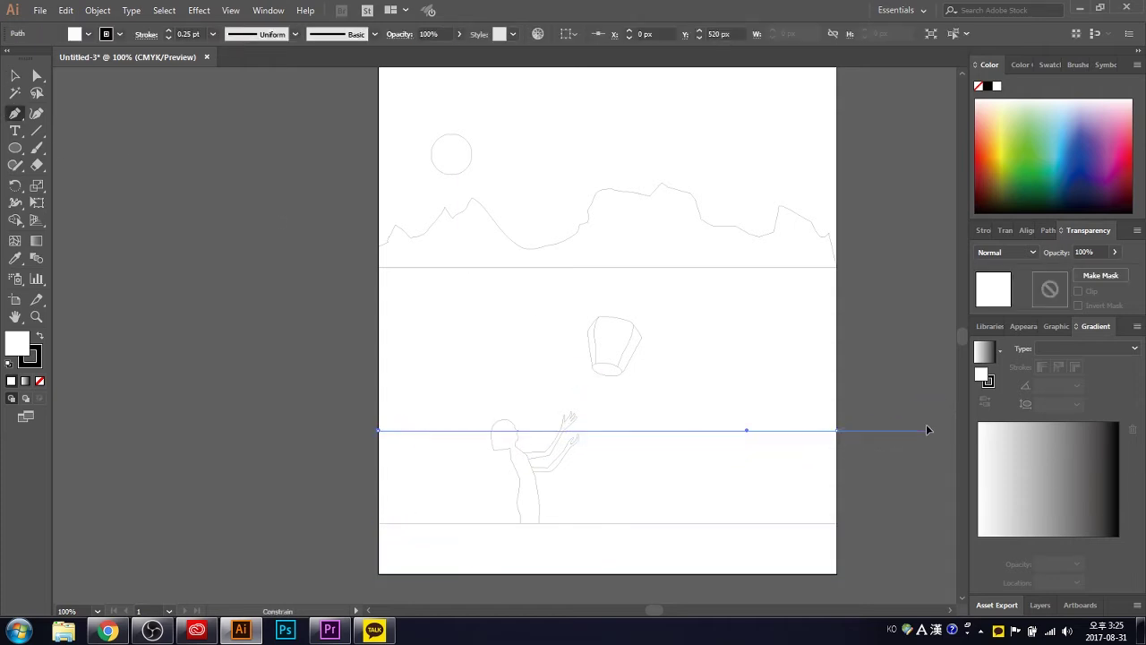
click(836, 441)
click(378, 440)
click(379, 431)
key(v)
key(p)
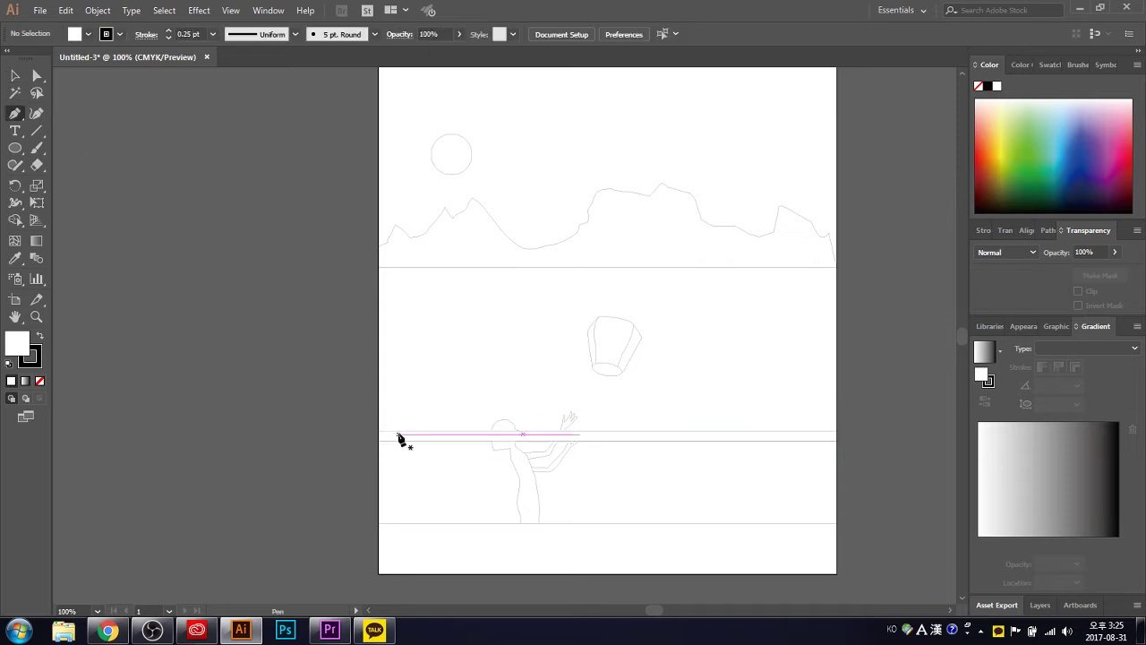
Draw a picket, duplicate it into an evenly spaced row, and send the pickets behind the girl
click(397, 431)
shift+click(398, 488)
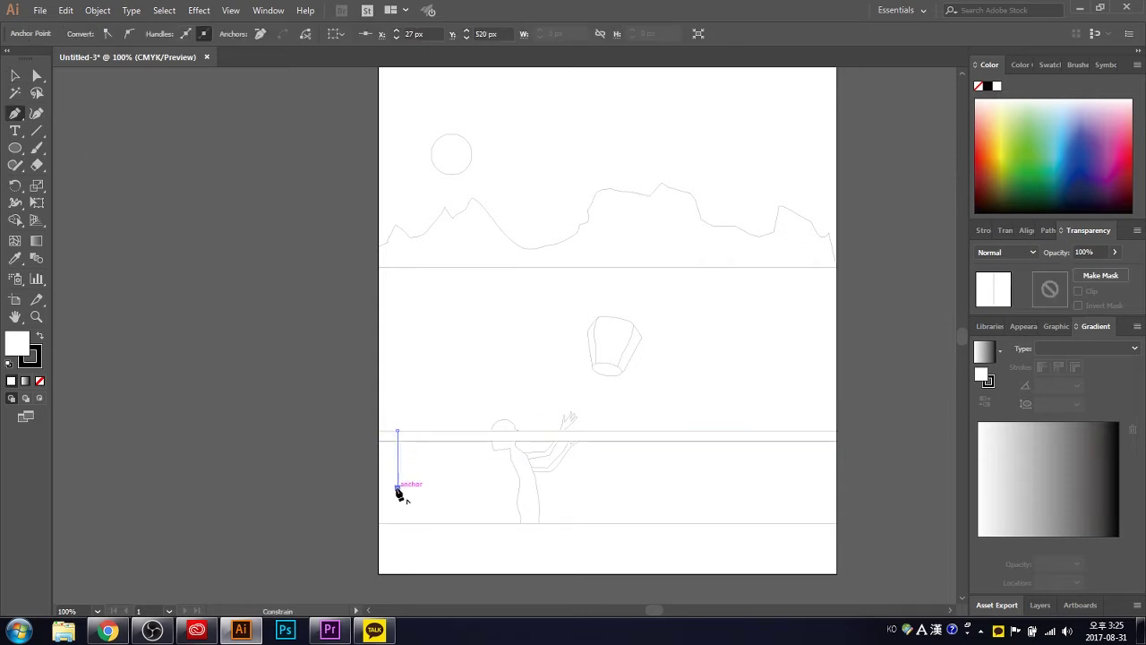
click(418, 430)
click(397, 430)
key(v)
drag(405, 458, 442, 459)
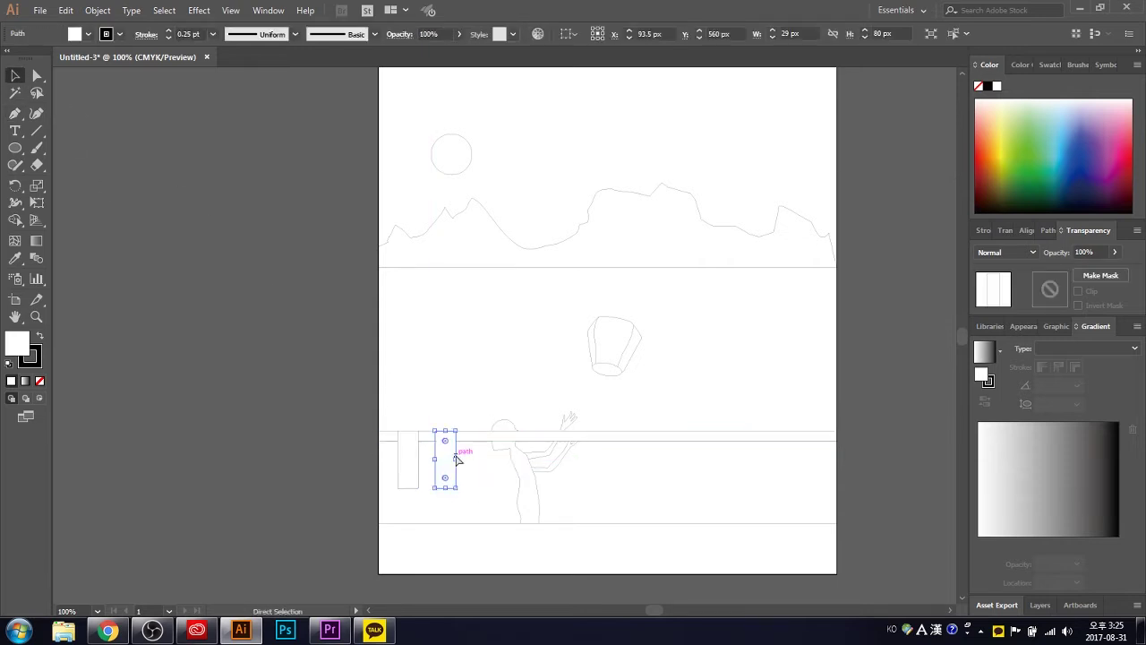
key(ctrl+d)
key(ctrl+d)
key(ctrl+d)
key(ctrl+d)
key(ctrl+d)
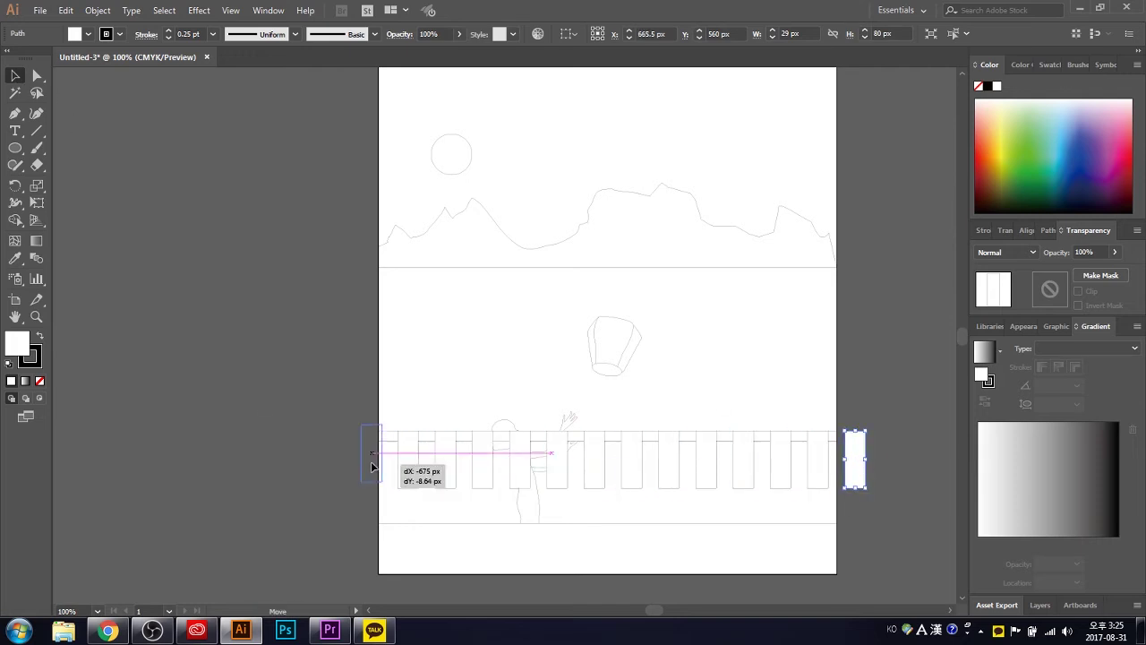
drag(376, 426, 457, 463)
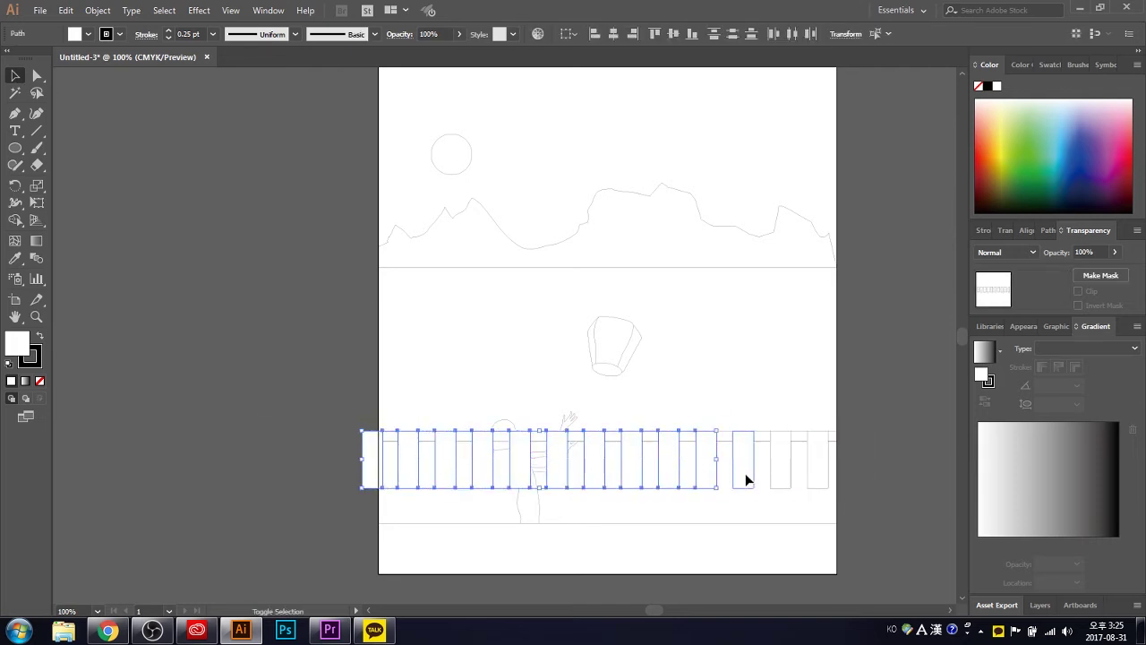
key(ctrl+shift+bracketleft)
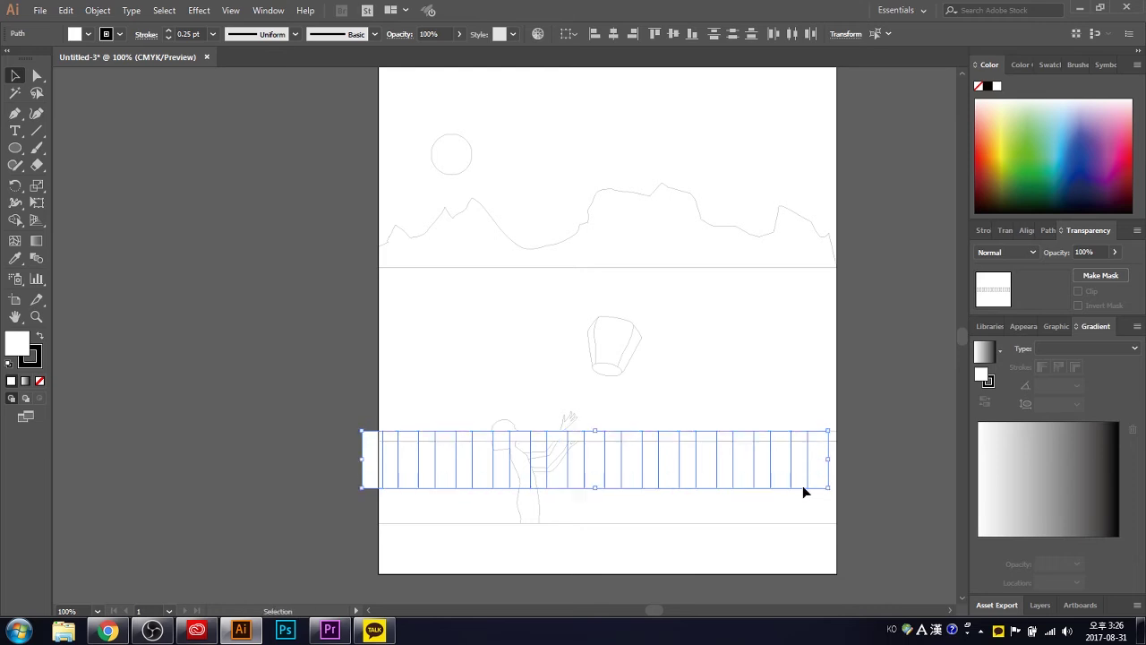
click(838, 464)
Fill the girl figure and the bottom ground strip with solid black
click(526, 469)
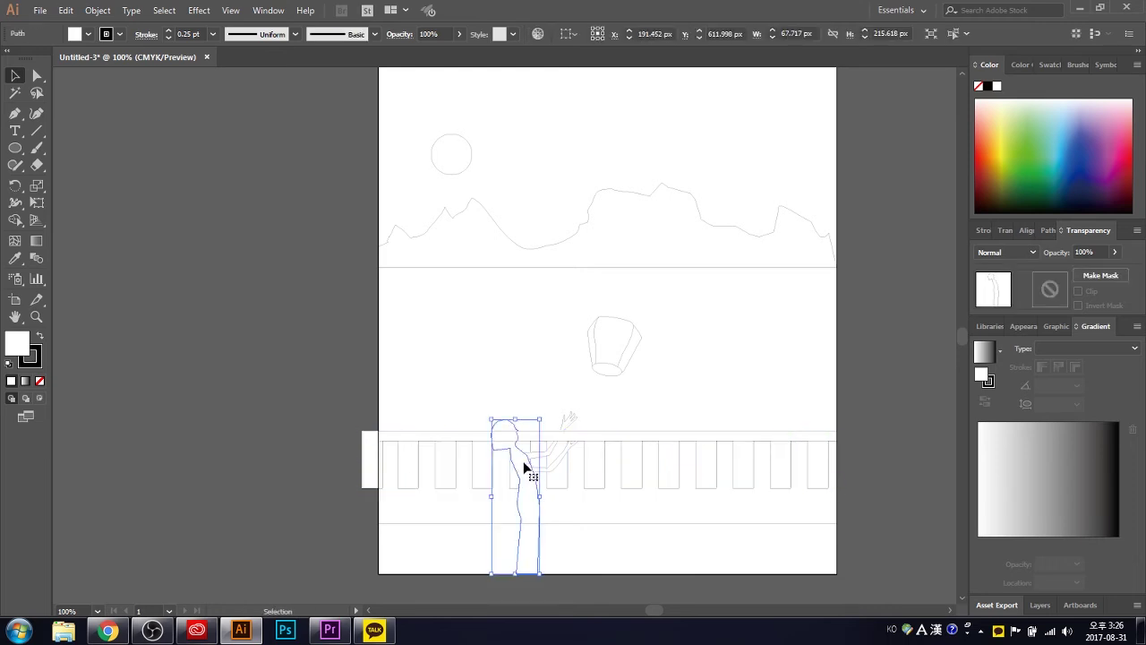
key(shift+x)
click(162, 359)
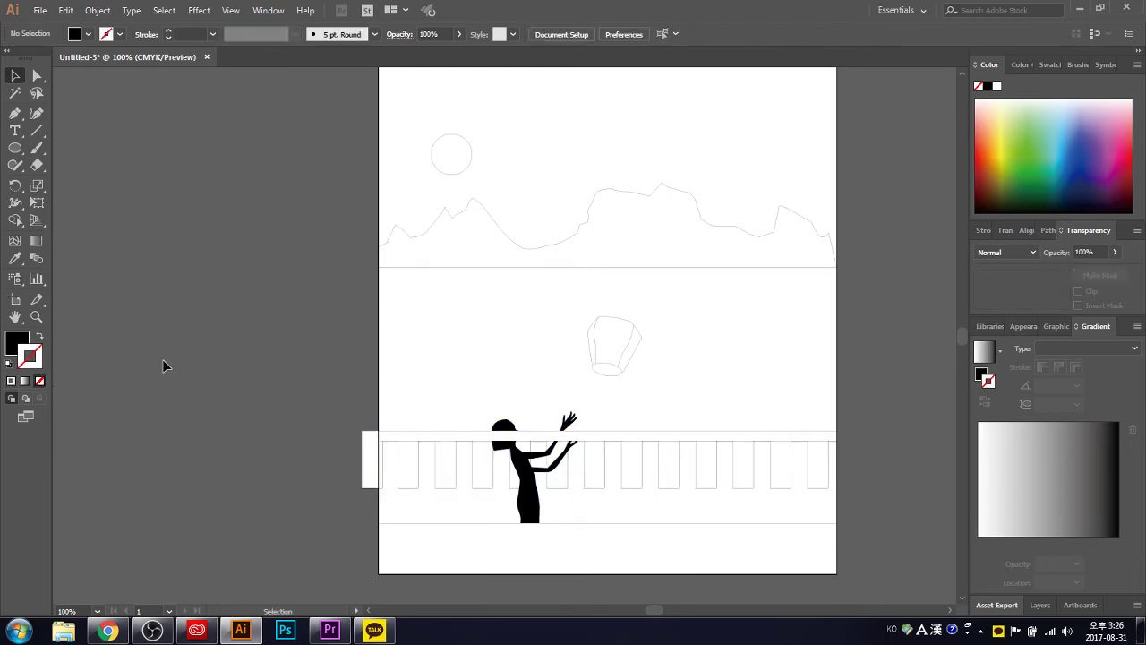
click(517, 440)
scroll(857, 409, down, 5)
click(857, 409)
scroll(795, 378, up, 5)
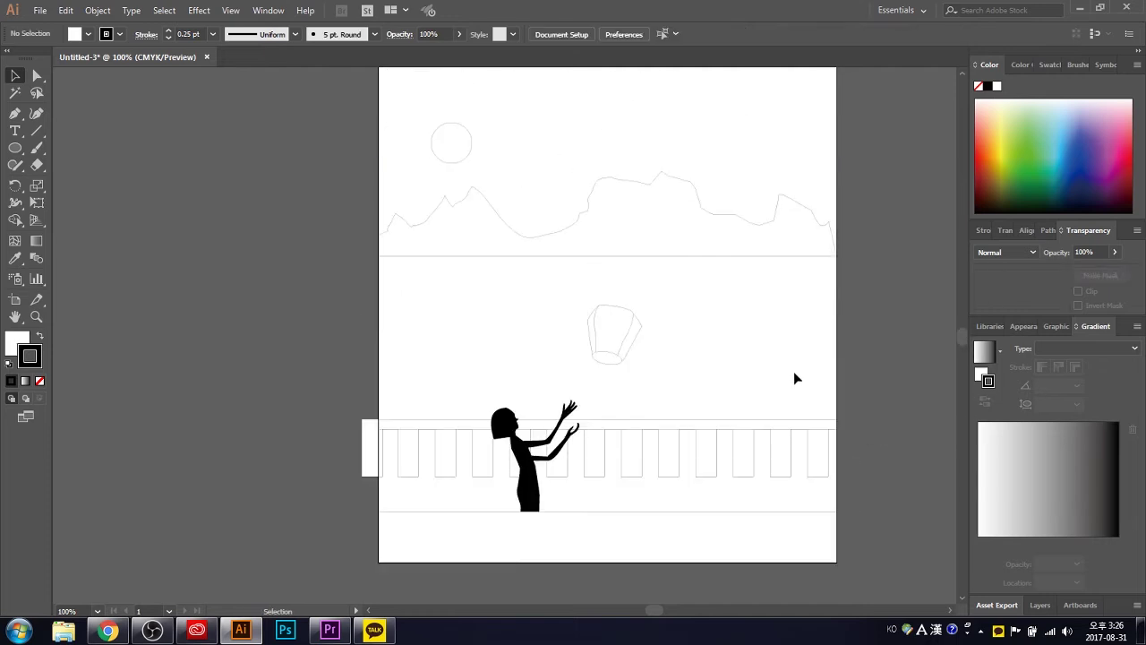
click(603, 527)
click(40, 337)
Shift the girl upward and return the ground strip to the artboard bottom
click(536, 482)
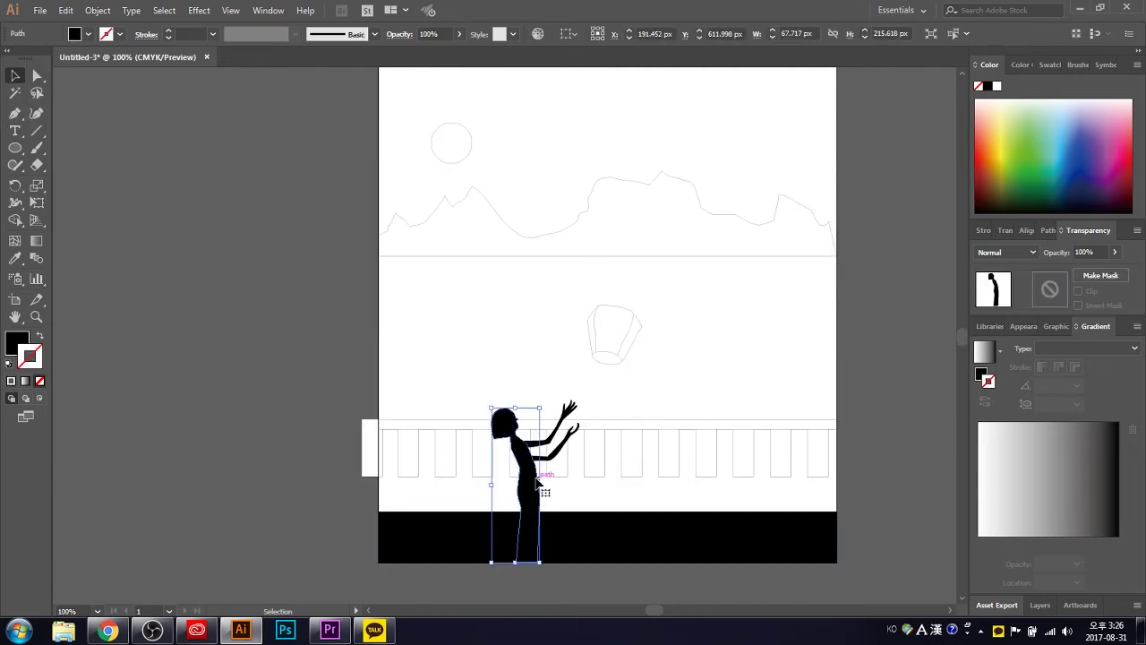
shift+click(582, 537)
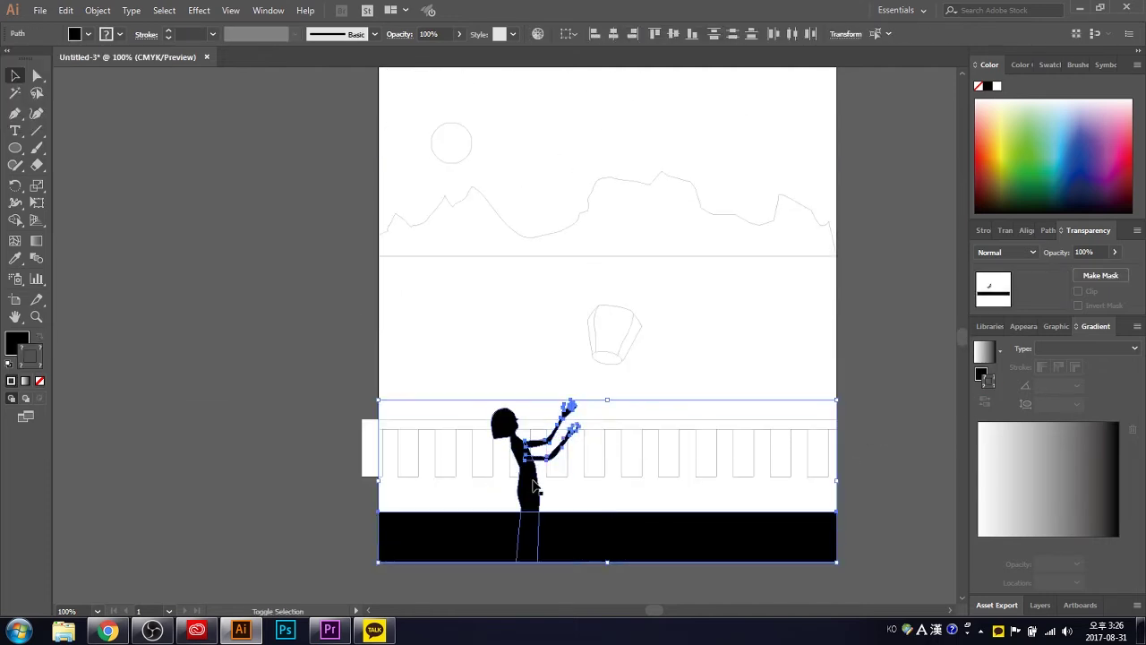
drag(532, 483, 532, 459)
click(576, 529)
drag(575, 529, 576, 554)
click(864, 560)
click(716, 529)
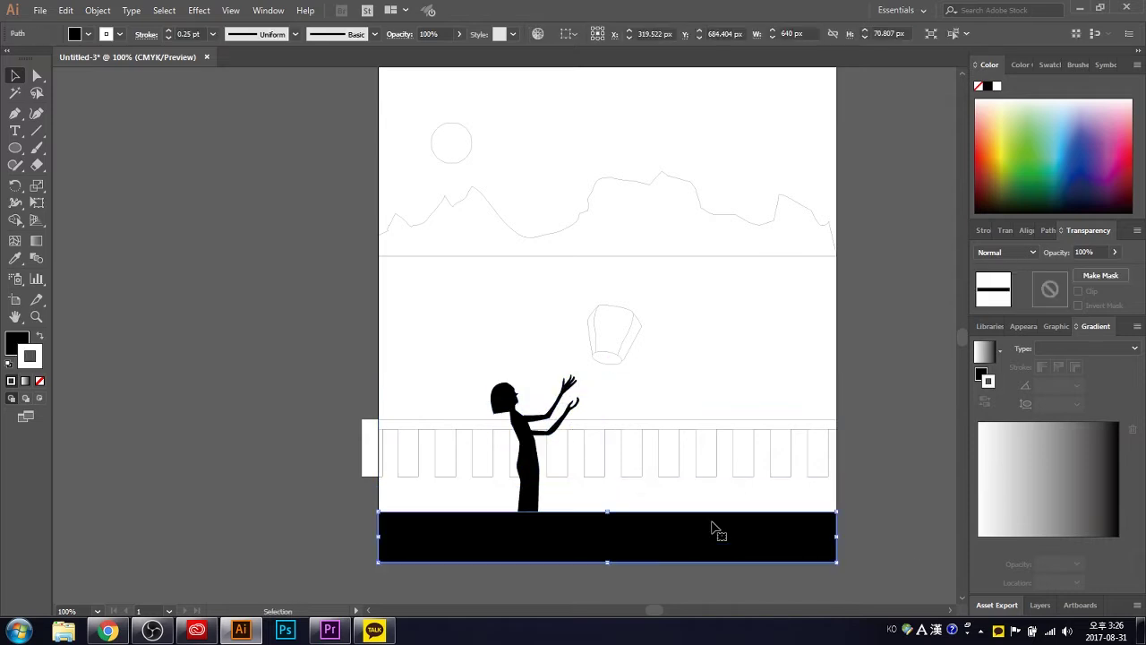
click(840, 379)
Move the lantern up and fill it with a red gradient ending in deep red
mouse_move(626, 330)
mouse_down()
mouse_move(616, 304)
mouse_move(585, 296)
mouse_move(631, 289)
mouse_move(618, 309)
mouse_up()
click(675, 343)
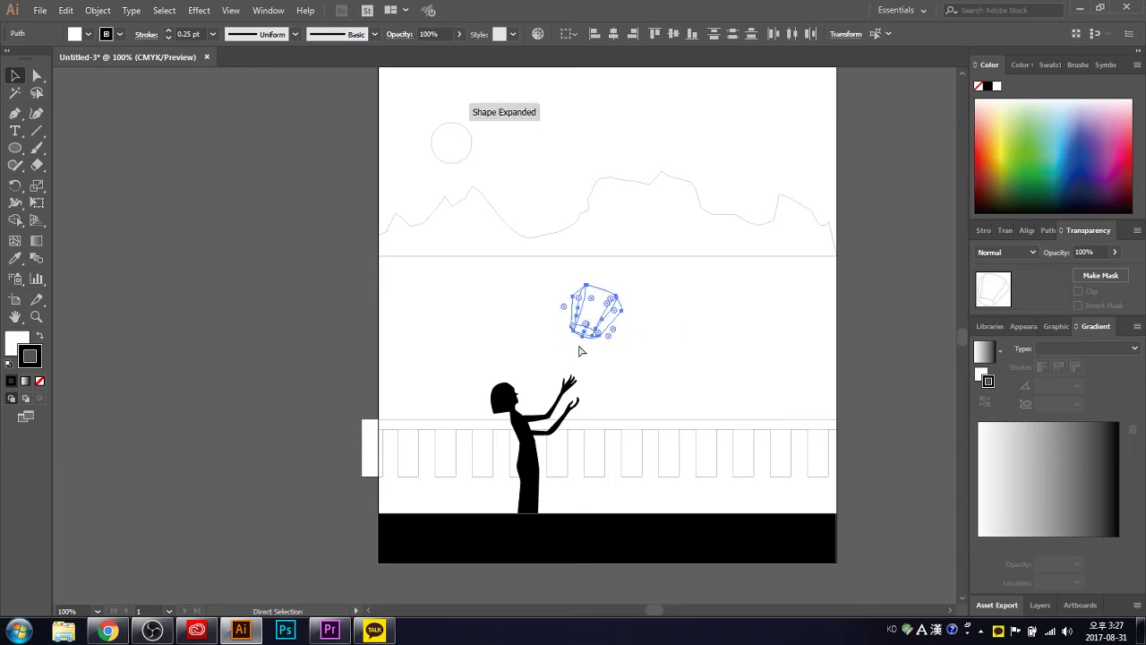
scroll(557, 327, up, 2)
click(608, 389)
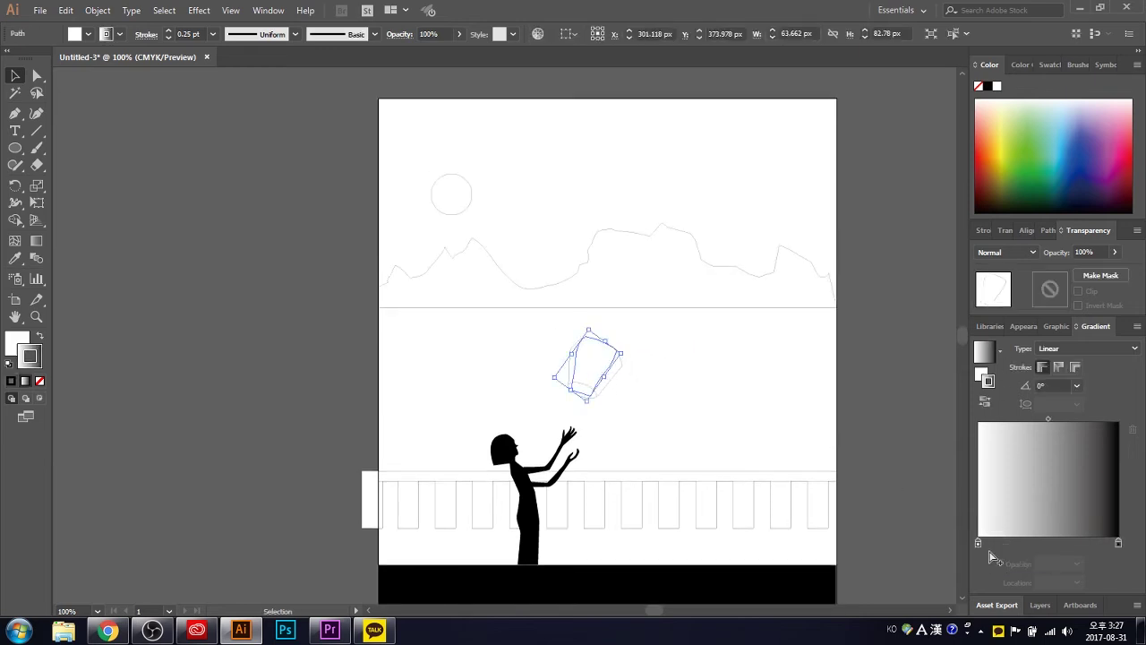
double_click(982, 541)
click(1034, 296)
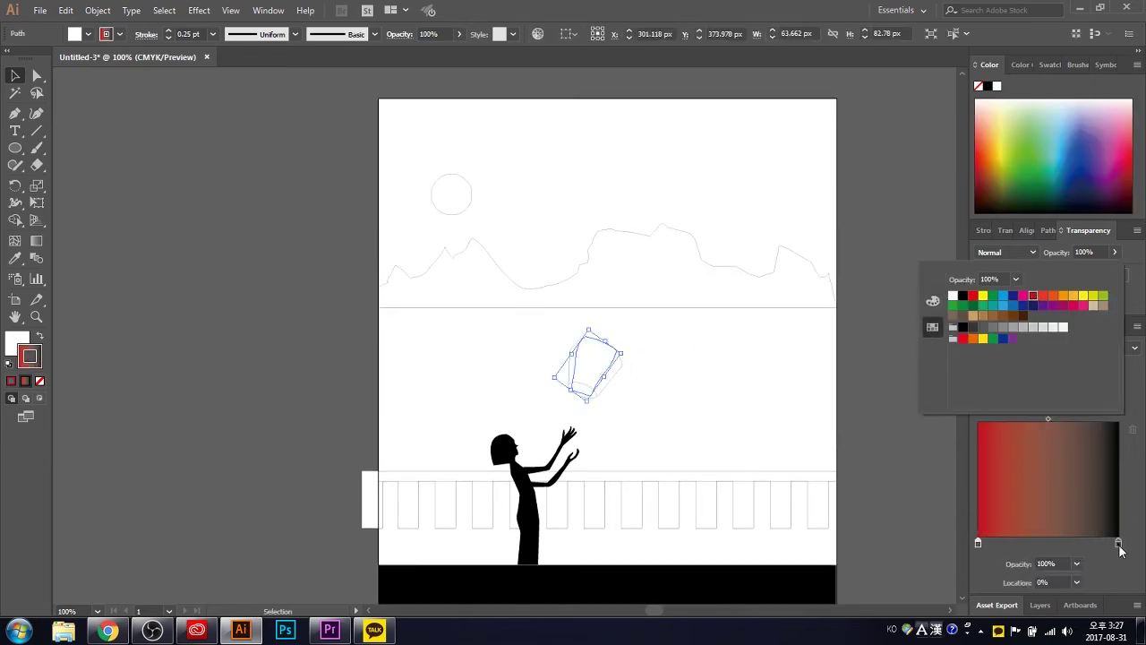
click(1033, 296)
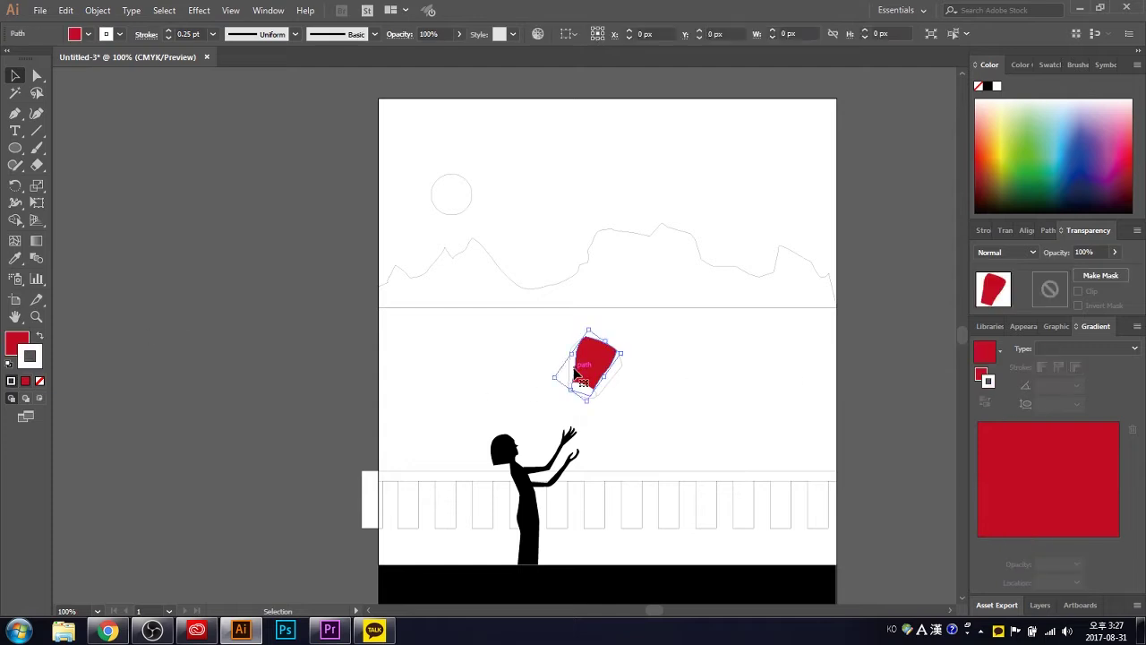
double_click(1118, 543)
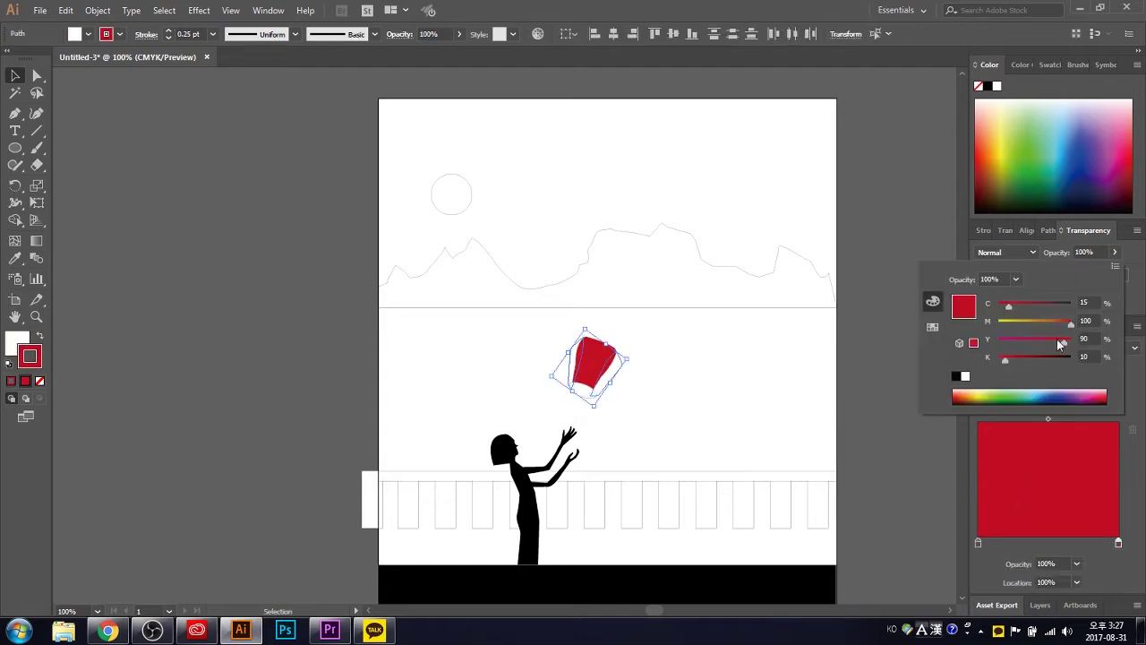
drag(1030, 348, 1052, 356)
click(807, 383)
Remove the lantern's outline and reapply the red gradient fill to its body
click(573, 363)
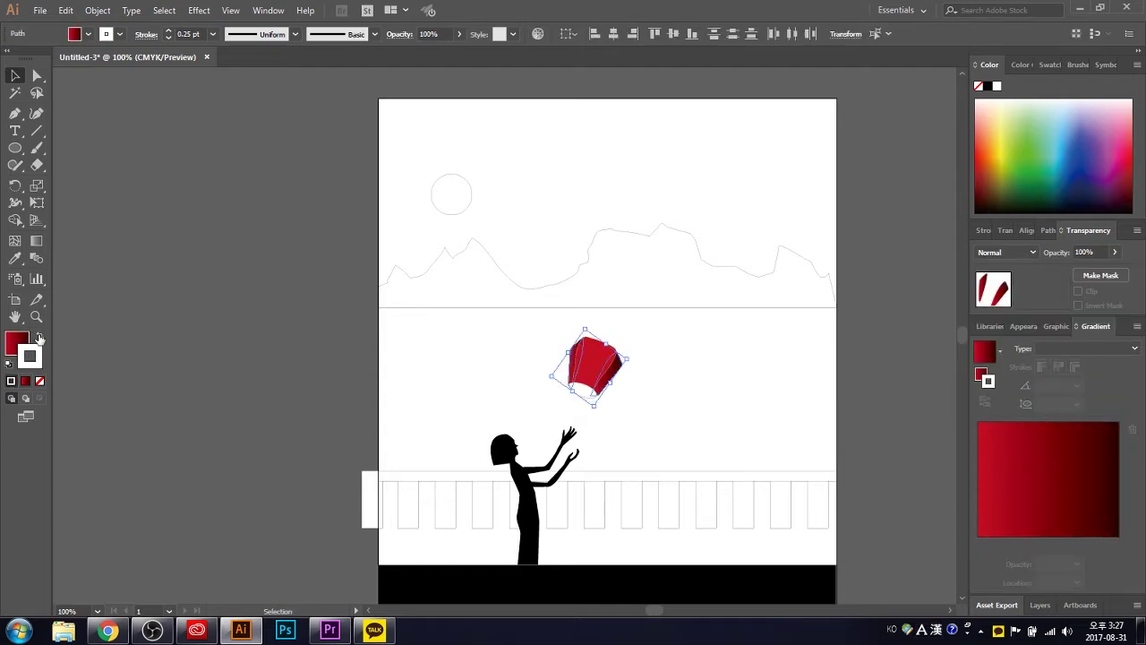
key(x)
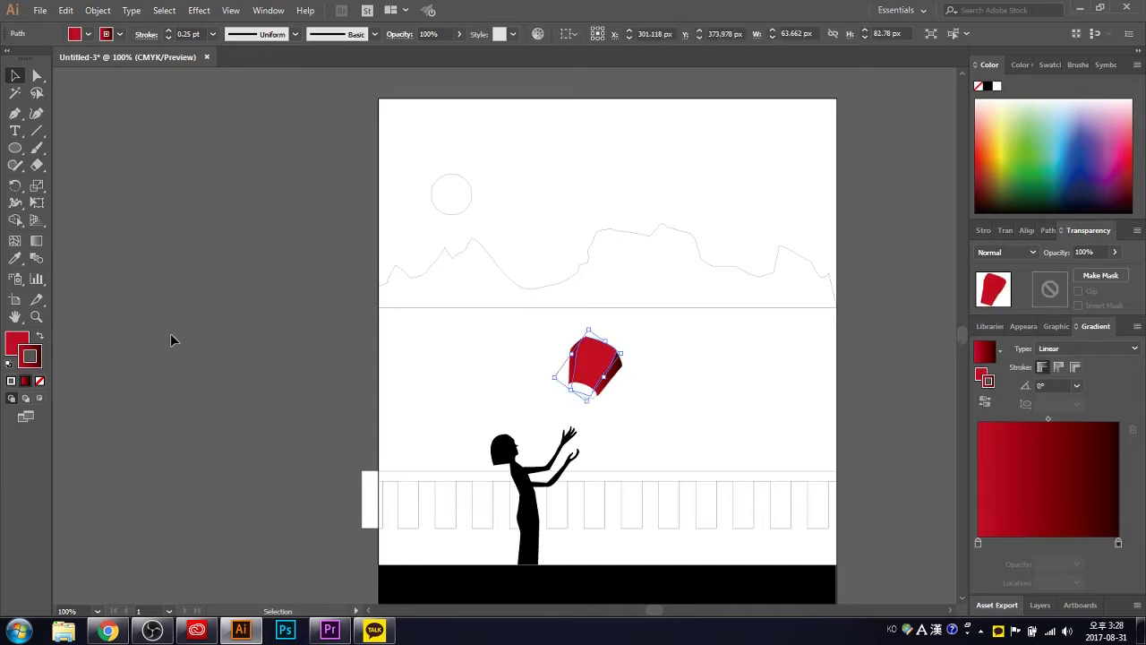
click(40, 381)
click(987, 347)
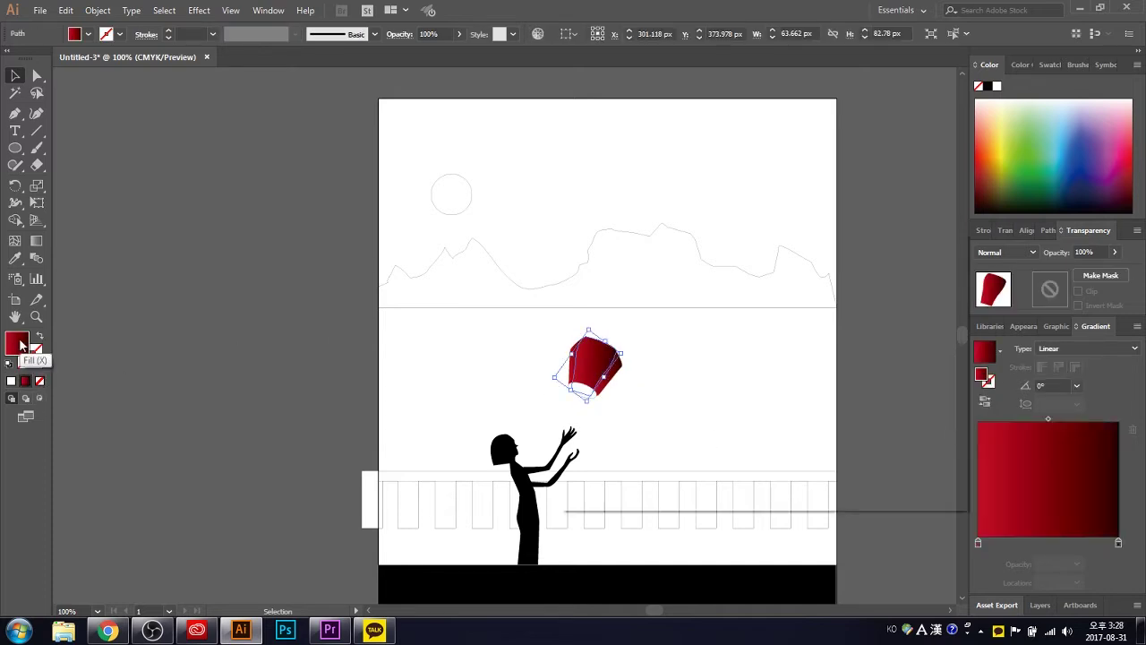
double_click(16, 343)
click(915, 306)
double_click(978, 543)
click(1139, 443)
double_click(978, 542)
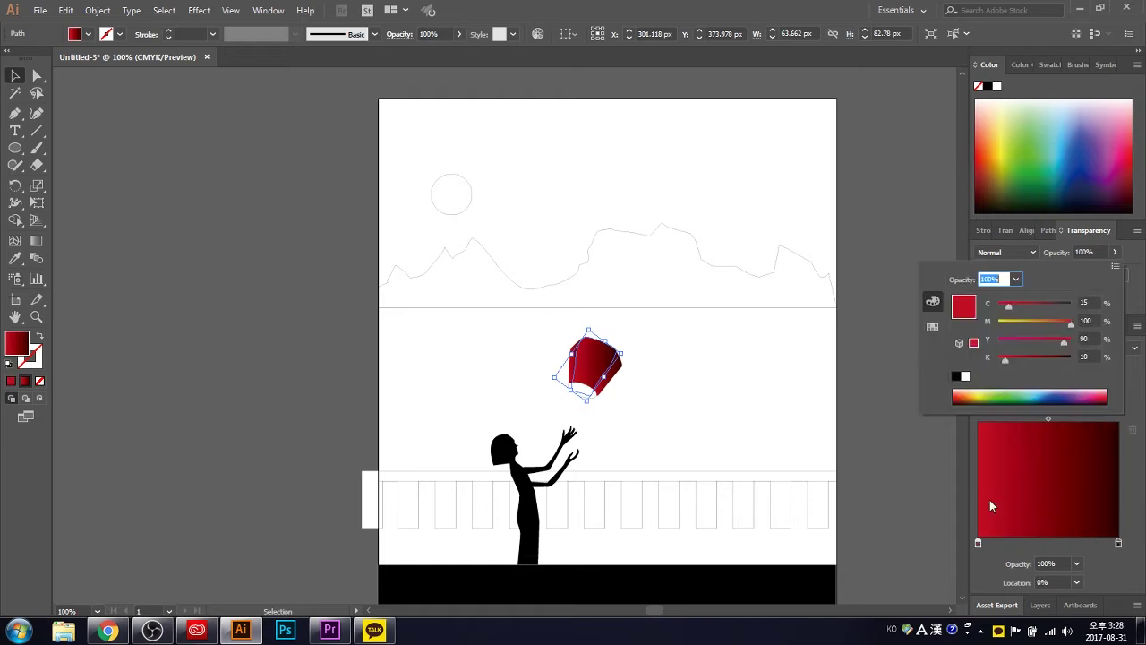
click(754, 457)
key(ctrl+z)
Nudge the lantern's left gradient stop and shift its colour toward orange-red
double_click(978, 542)
mouse_move(978, 542)
mouse_down()
mouse_move(1023, 542)
mouse_move(978, 544)
mouse_up()
click(902, 498)
double_click(978, 542)
drag(1068, 329, 1062, 347)
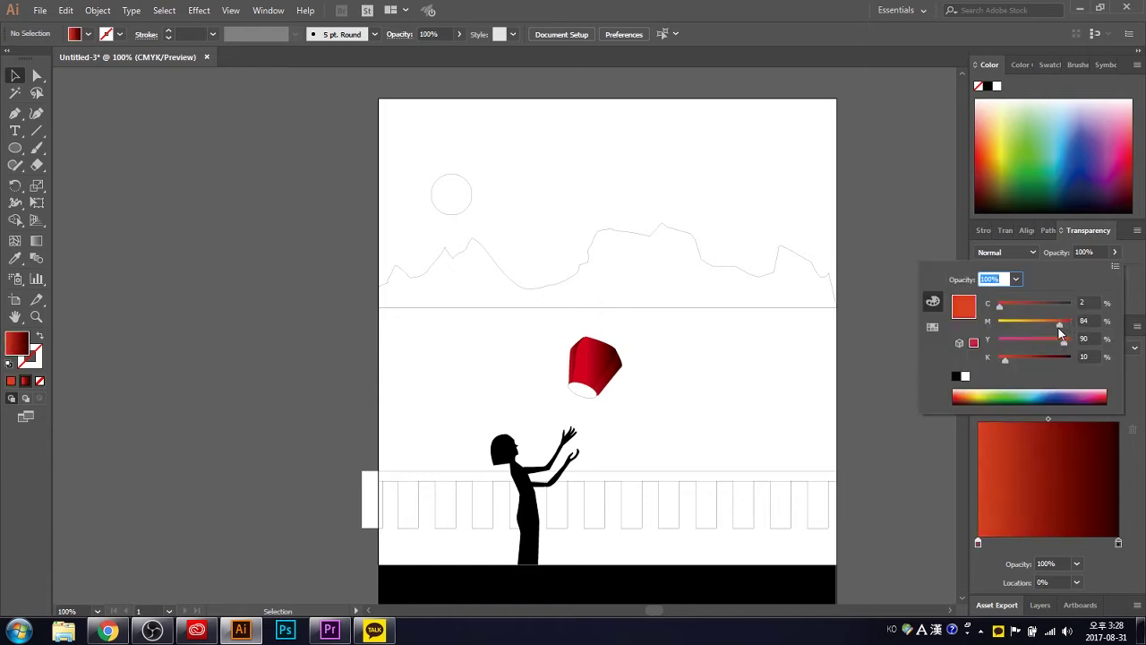
click(893, 410)
Give the lantern's bottom ellipse a glowing yellow radial gradient
click(582, 391)
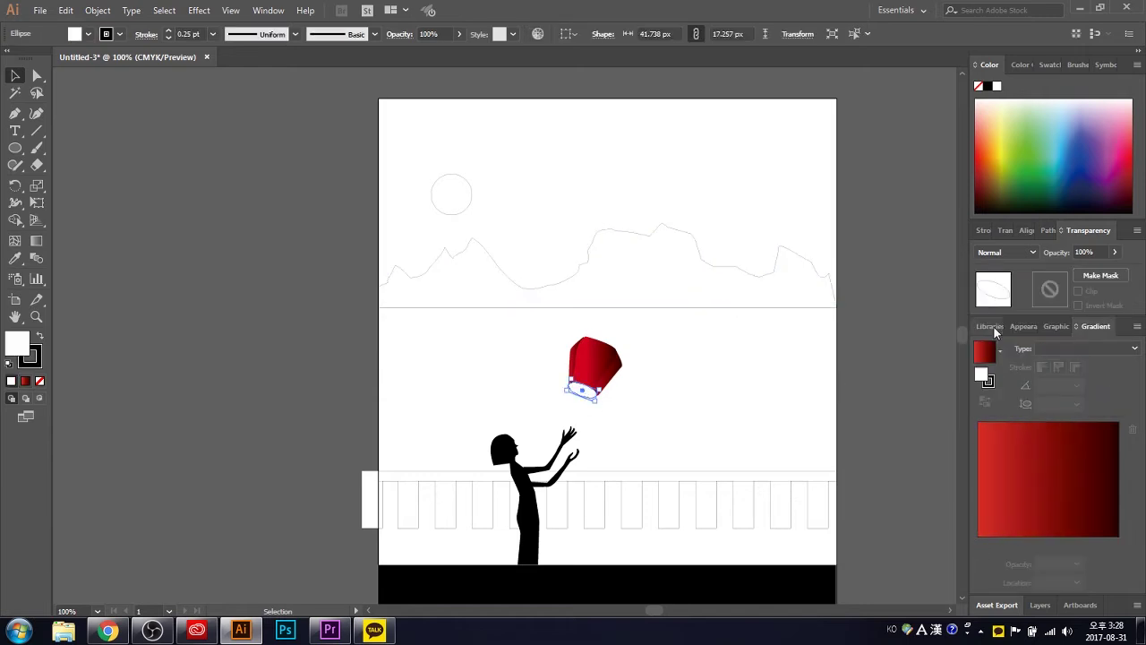
double_click(979, 543)
click(989, 398)
click(1088, 348)
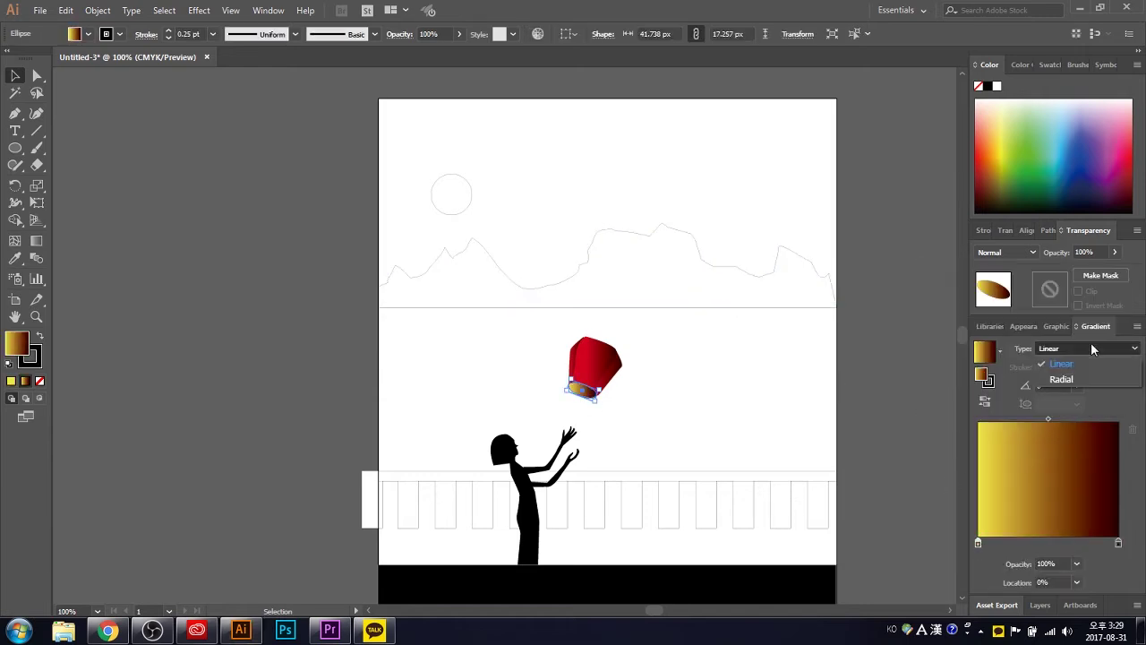
click(939, 442)
Fill the fence group with a vertical gold-to-dark-brown gradient
click(474, 501)
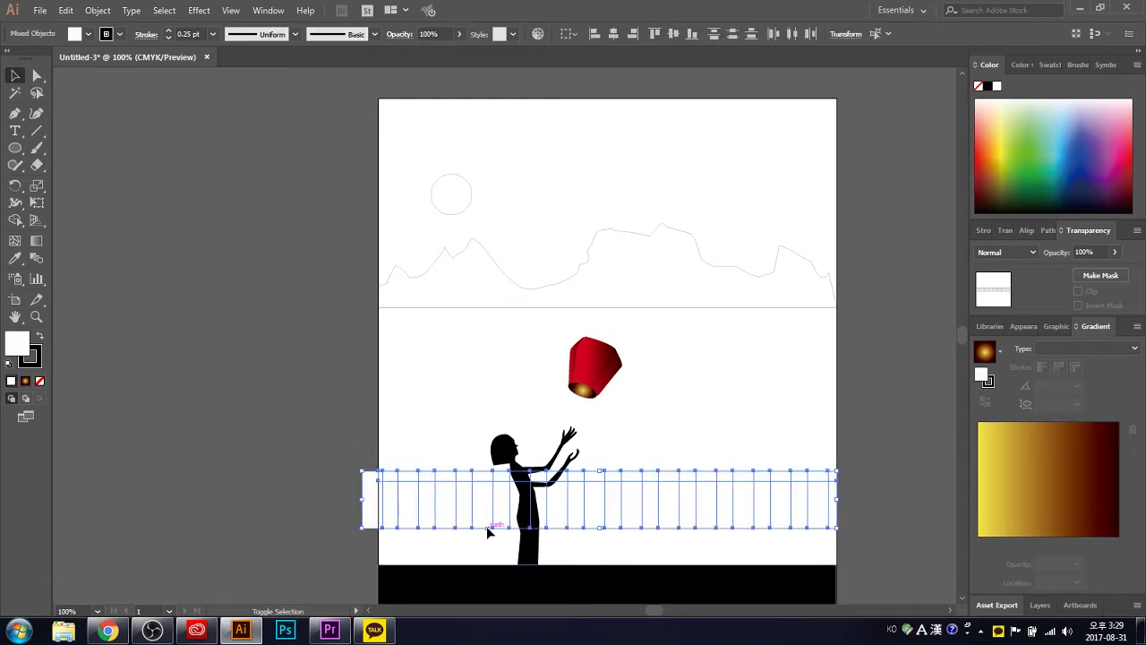
click(88, 35)
click(133, 83)
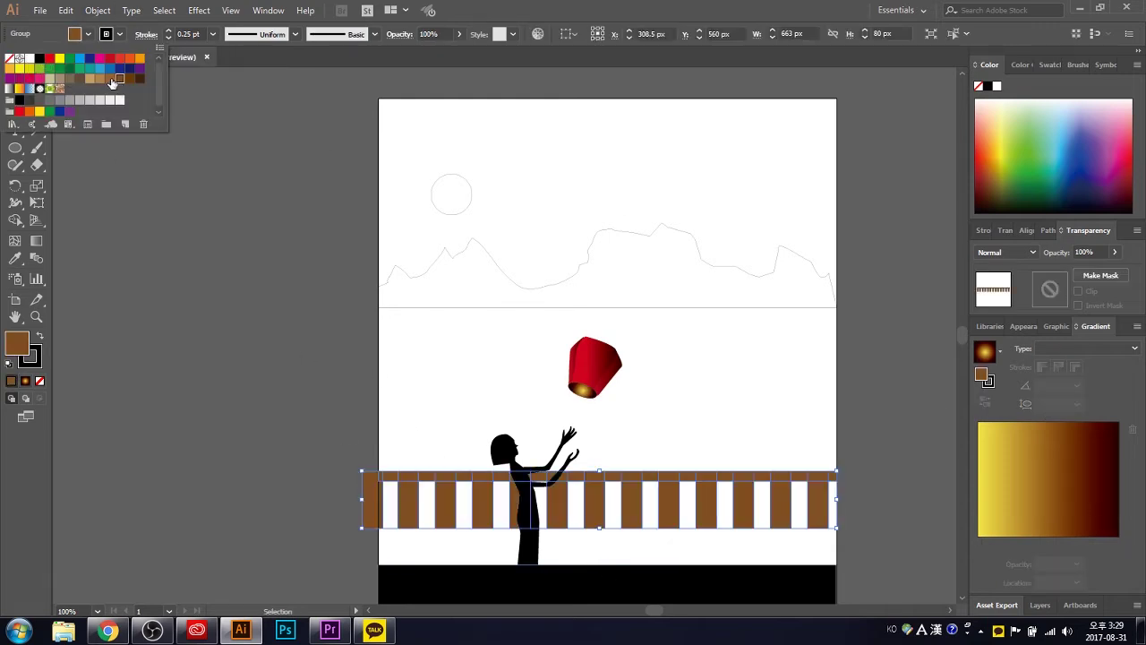
click(1057, 493)
click(1088, 348)
key(g)
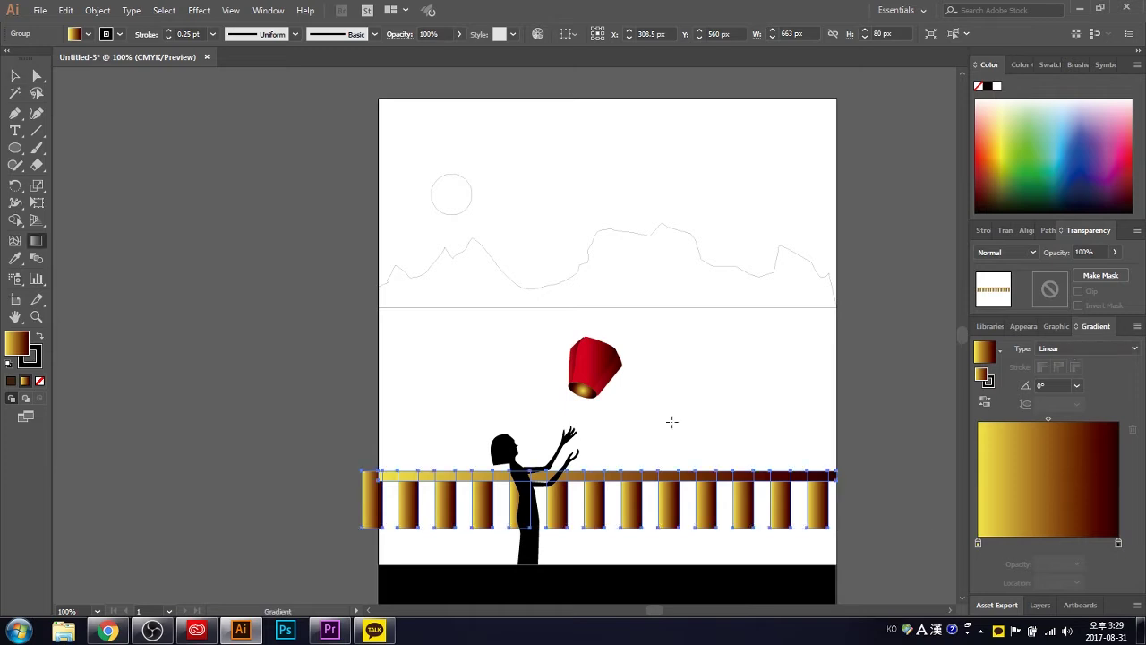
drag(632, 430, 639, 537)
key(v)
Align the fence and top rail with the artboard edges, stretching the rail full width
click(358, 334)
scroll(357, 334, down, 1)
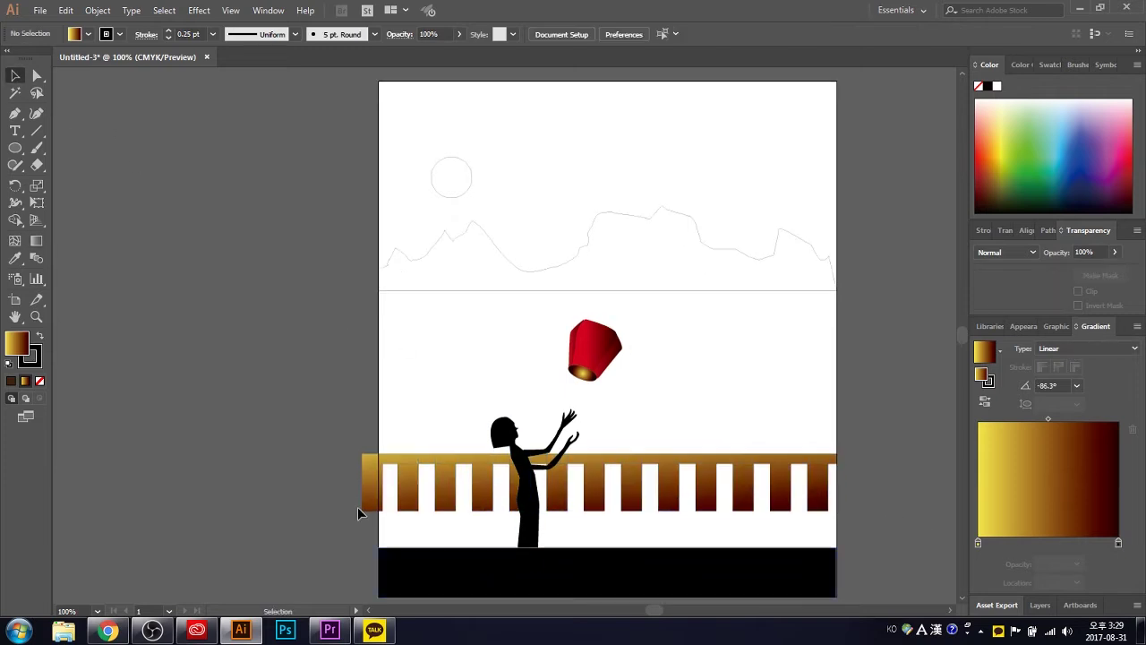
click(364, 501)
drag(367, 501, 383, 501)
click(329, 498)
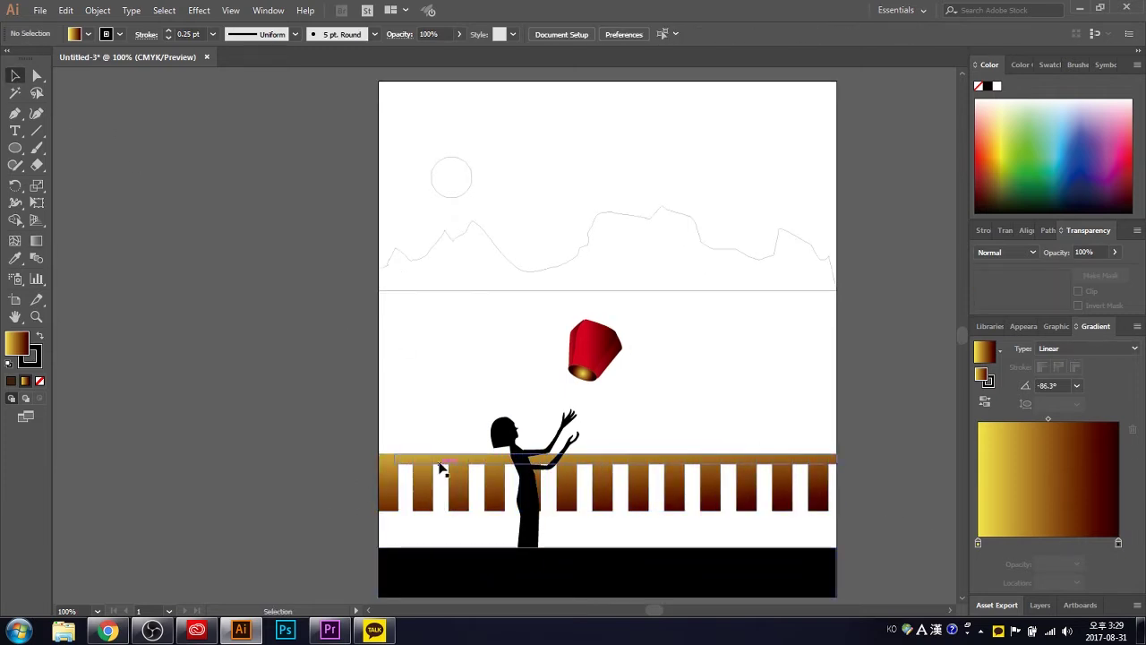
drag(441, 467, 425, 466)
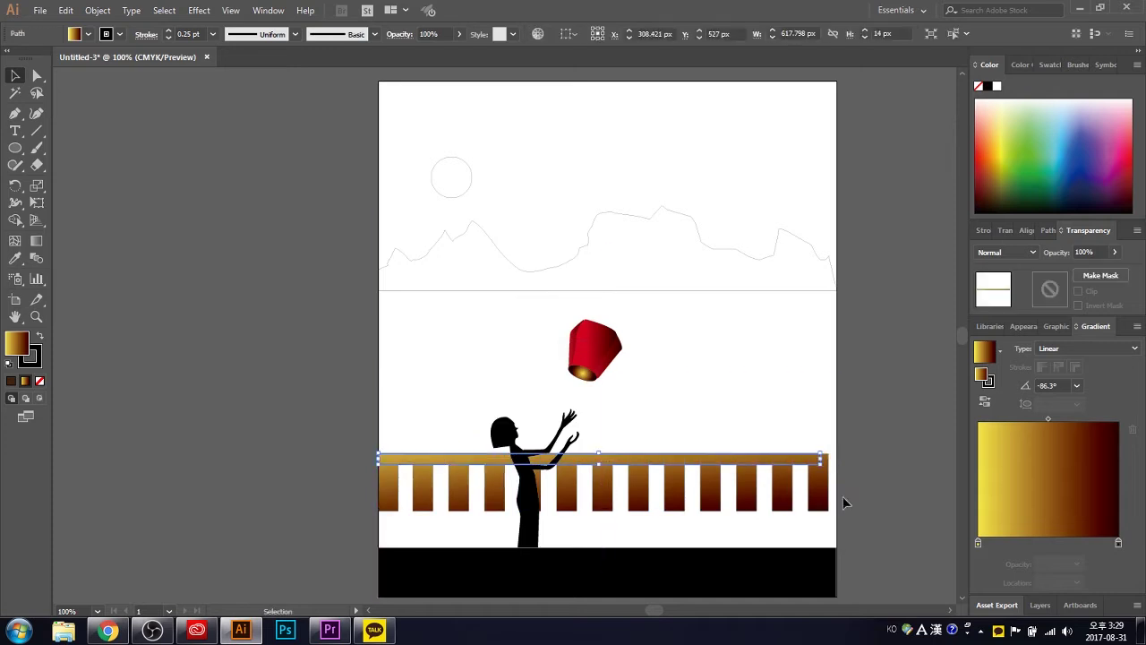
drag(820, 464, 839, 460)
Set the top rail's stroke to None and check the fence placement
click(690, 460)
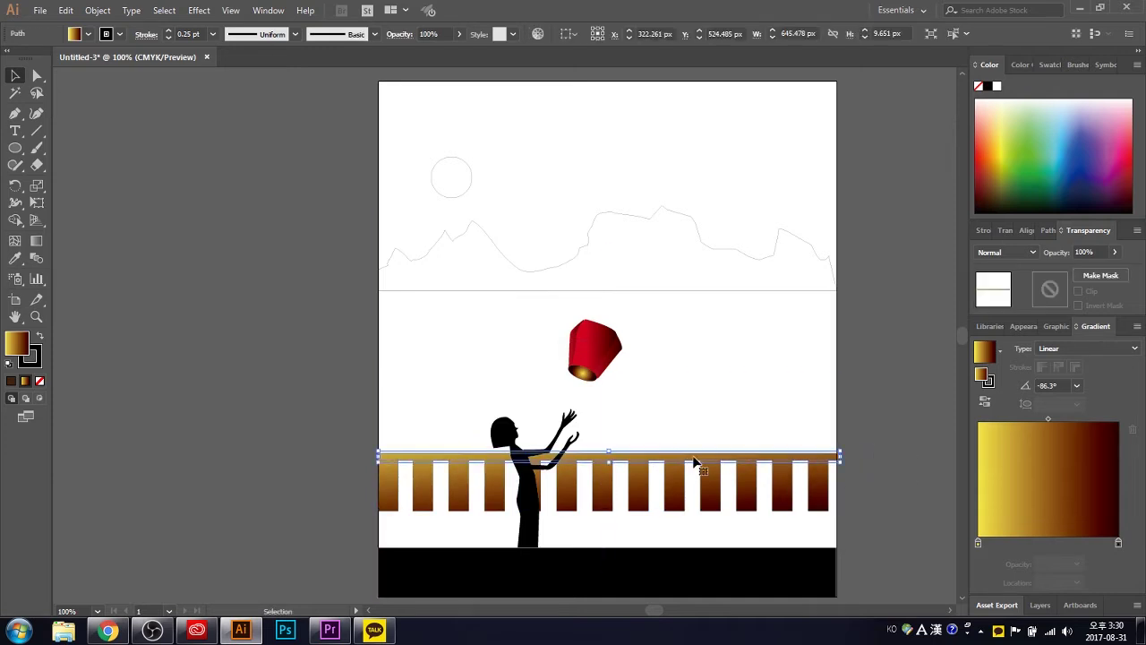
click(120, 34)
click(9, 56)
click(840, 481)
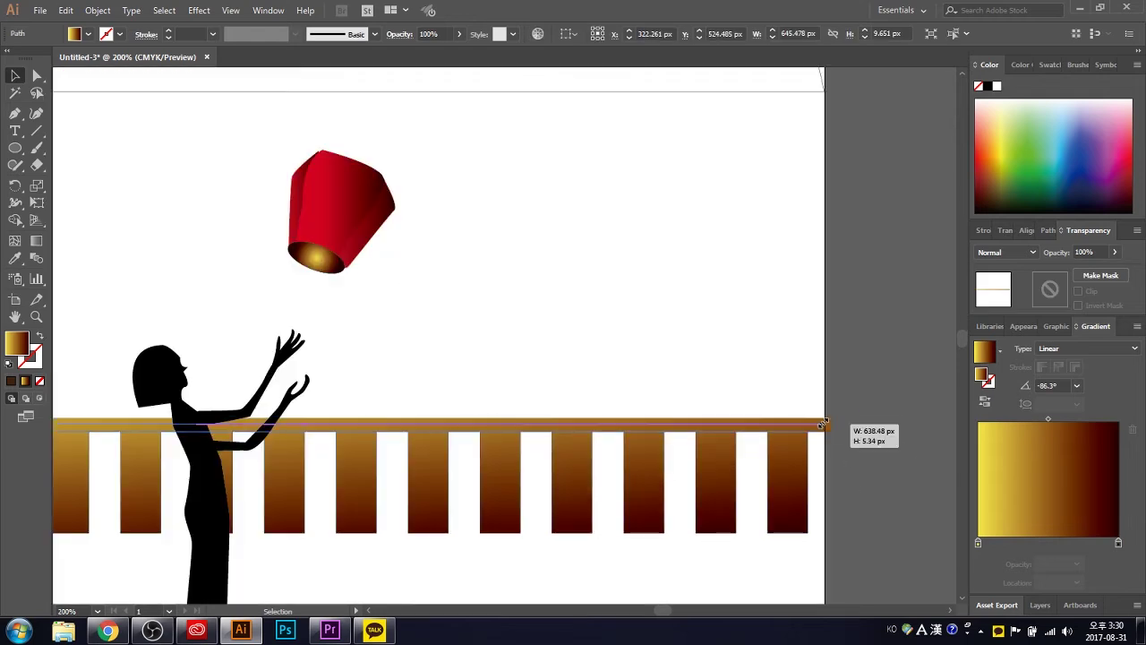
scroll(754, 396, down, 2)
click(776, 409)
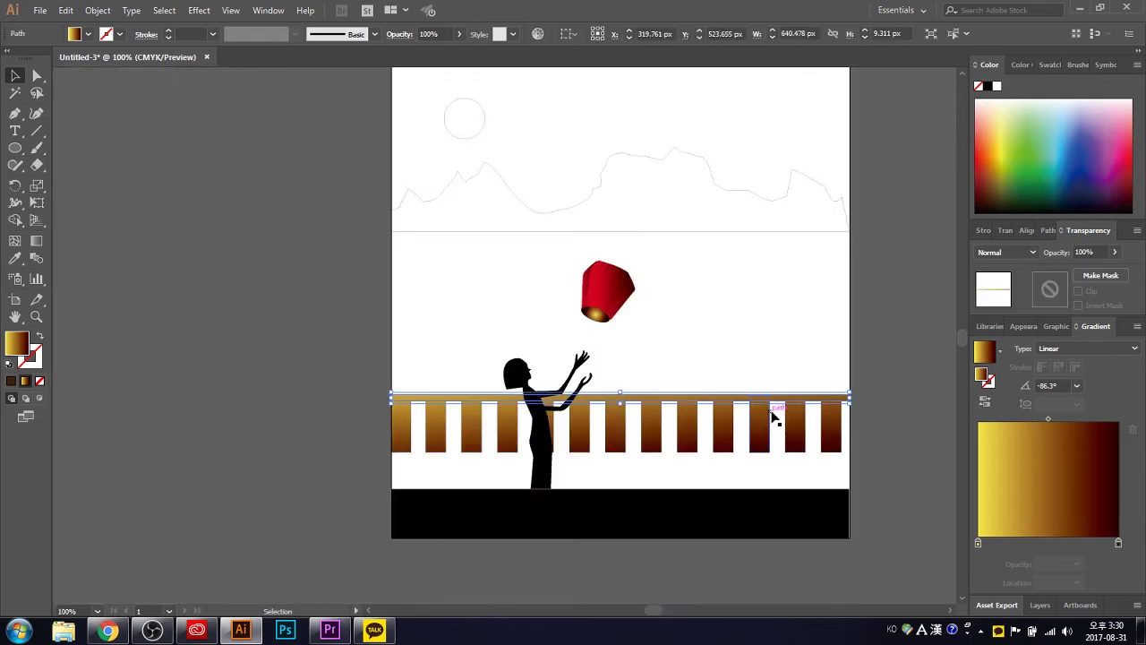
scroll(724, 429, down, 2)
click(853, 401)
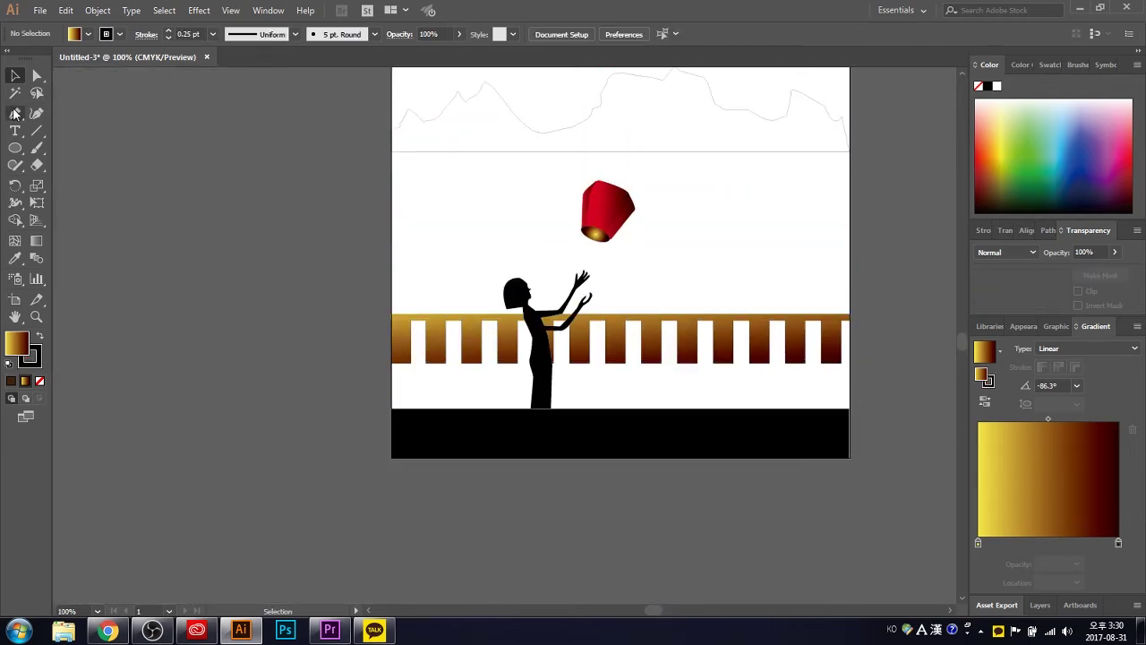
Draw a ground strip under the fence with the Pen tool and send it behind the girl
click(392, 363)
click(849, 362)
click(849, 411)
click(392, 412)
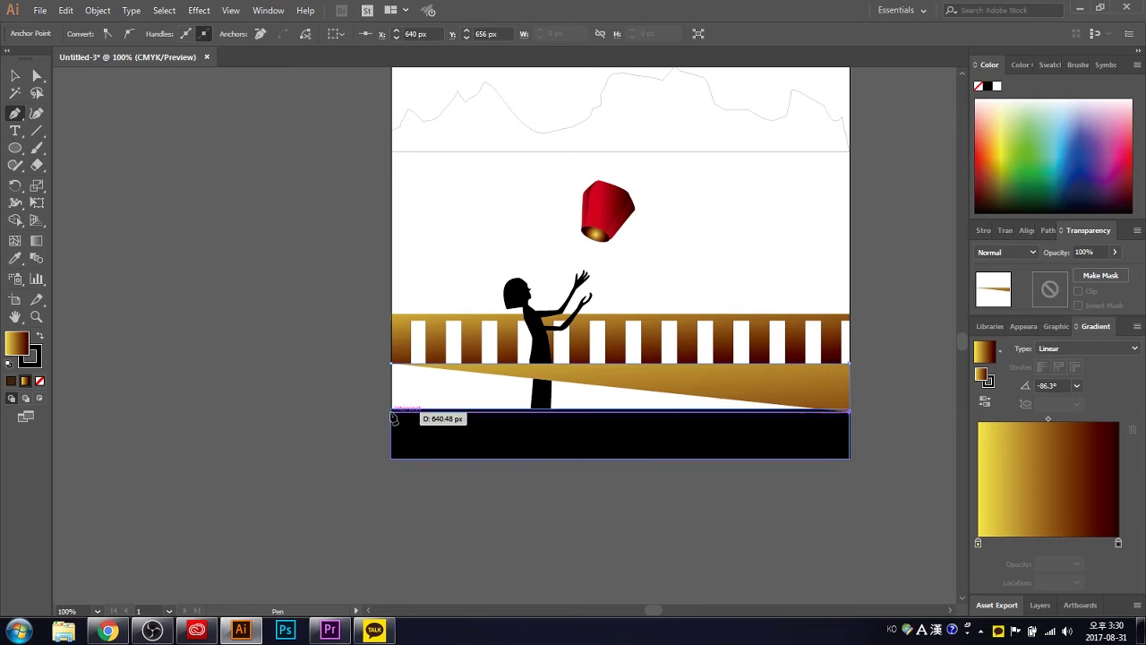
click(392, 363)
key(v)
key(ctrl+bracketleft)
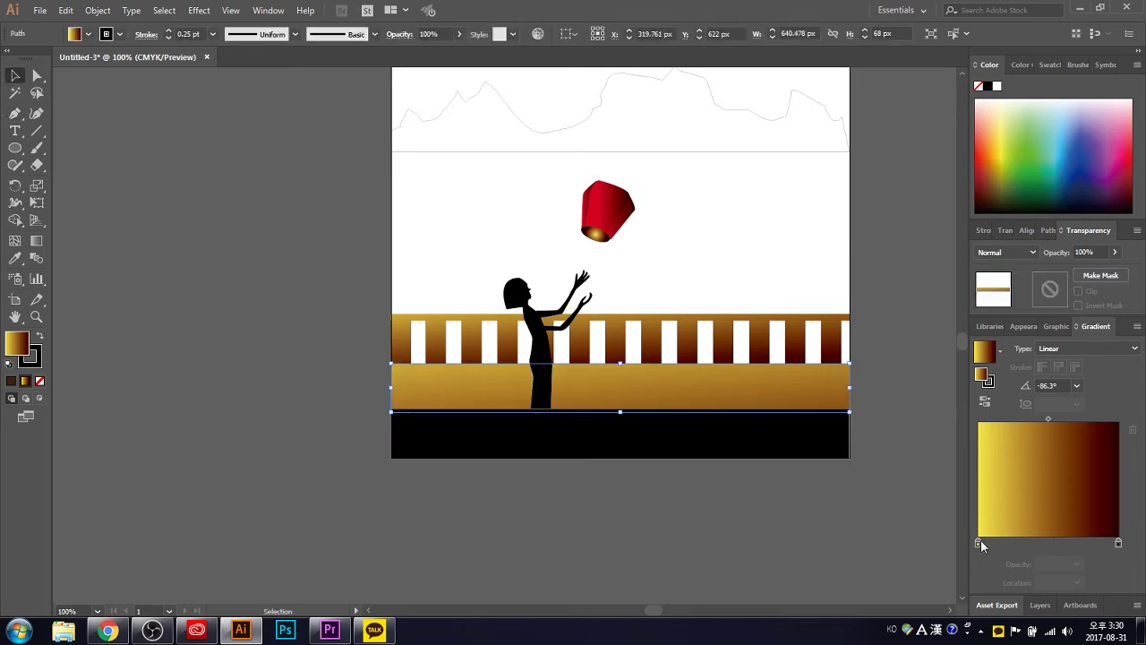
Shade the strip with a vertical olive-to-dark gradient
double_click(979, 543)
mouse_move(1045, 358)
mouse_down()
mouse_move(1062, 358)
mouse_move(1049, 359)
mouse_up()
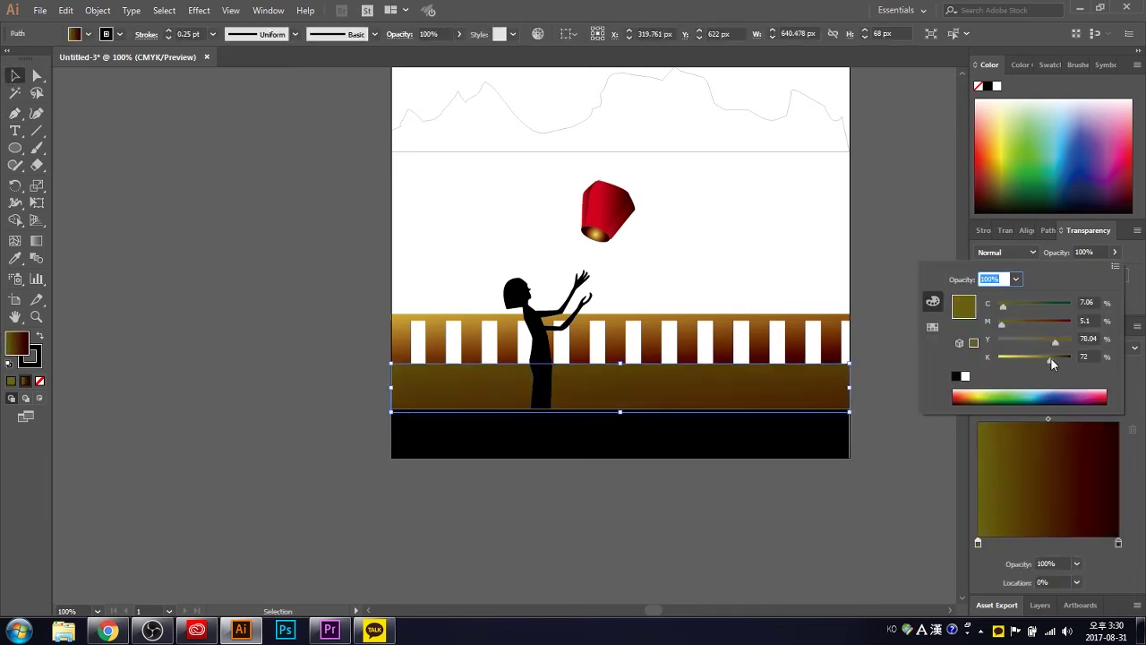
double_click(1117, 543)
key(Return)
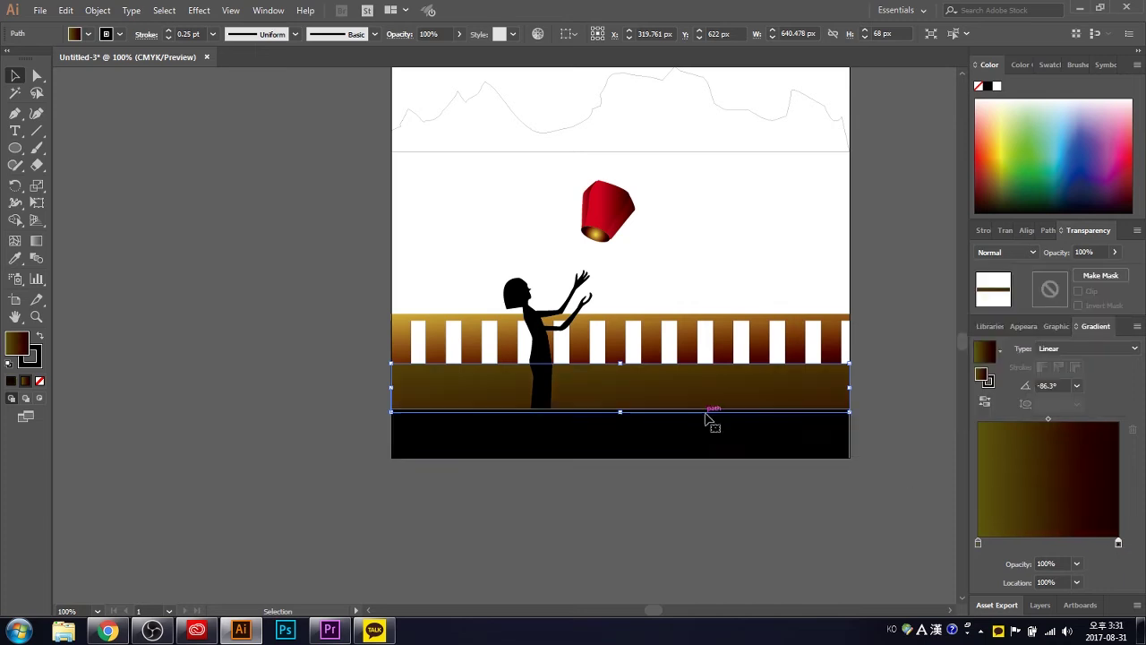
drag(619, 368, 694, 407)
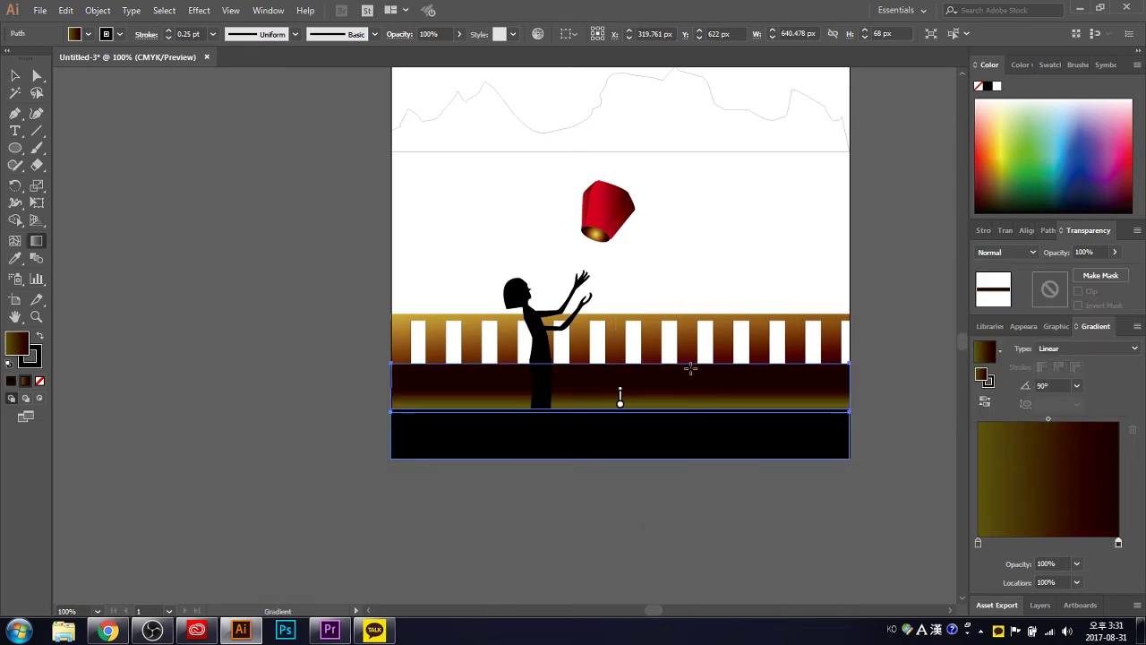
key(v)
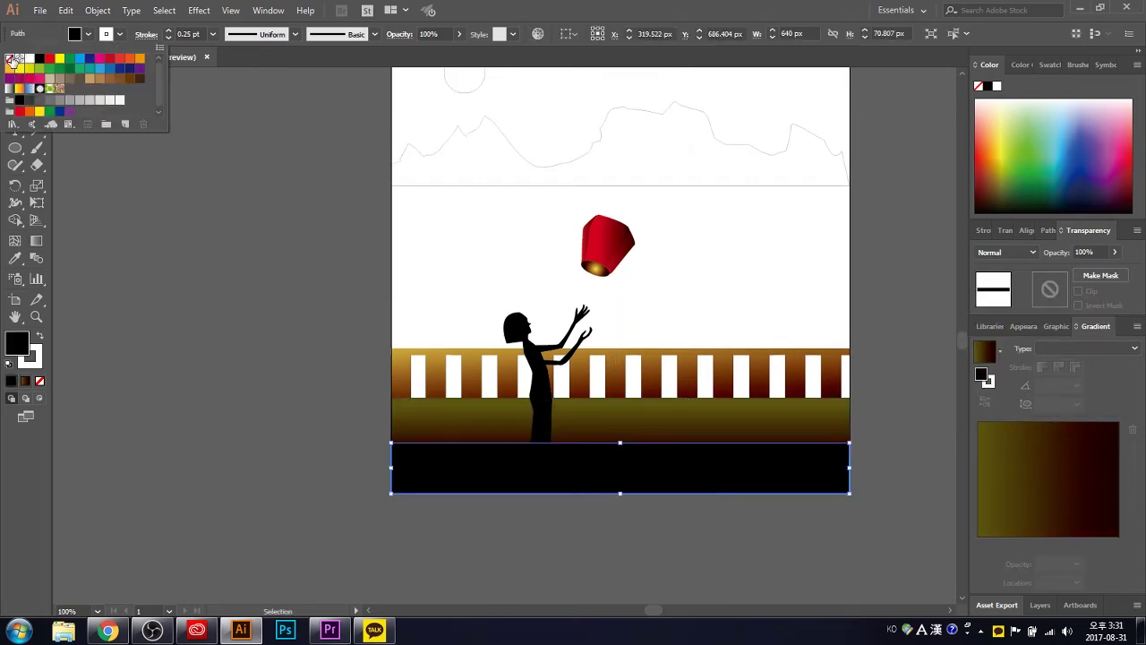
click(372, 334)
scroll(372, 334, up, 3)
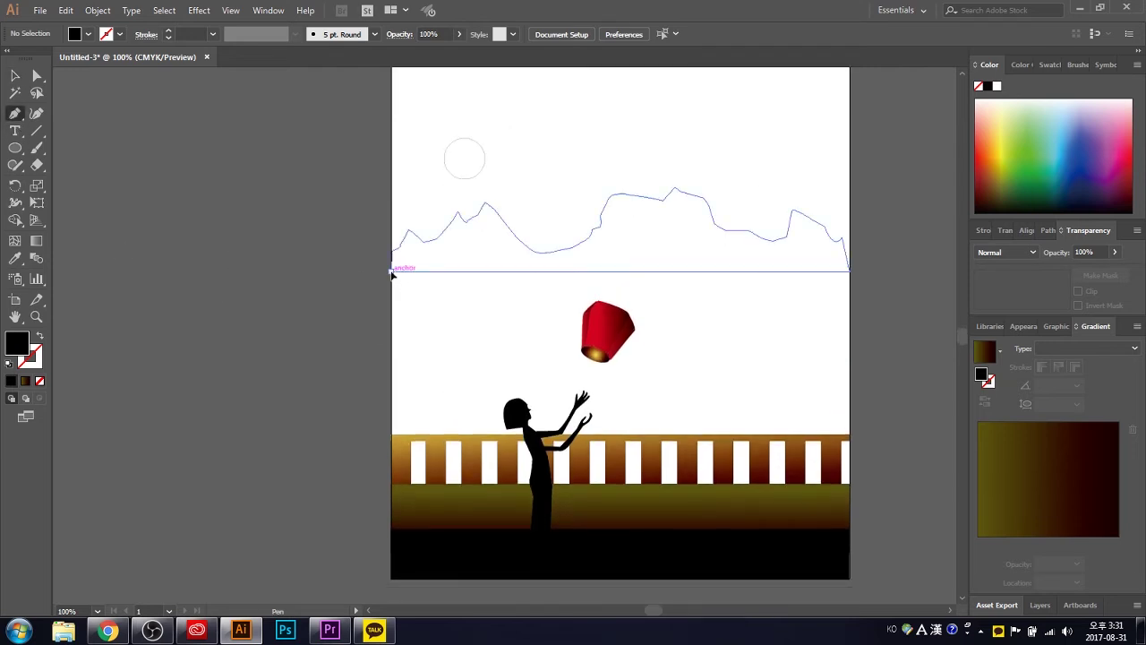
Draw a rectangle from the horizon to the ground, send it to the back, and give it a gradient
click(391, 271)
click(849, 271)
click(849, 483)
click(391, 483)
click(392, 270)
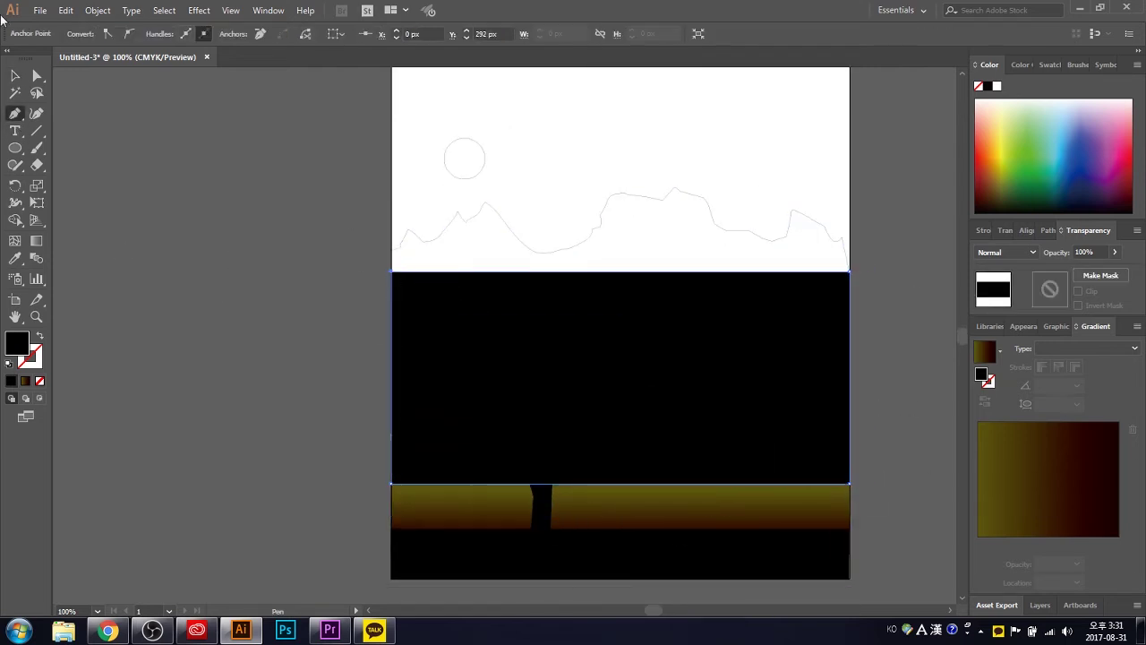
key(v)
key(ctrl+shift+bracketleft)
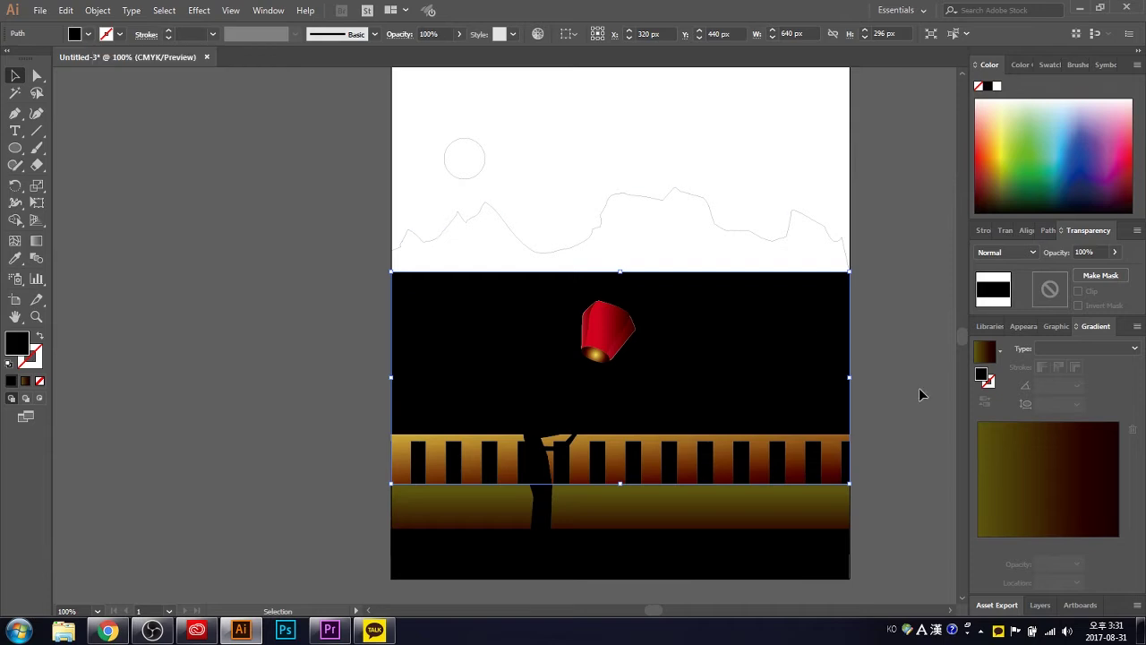
key(period)
Set the rectangle's gradient from light cyan to near-black navy
double_click(1118, 544)
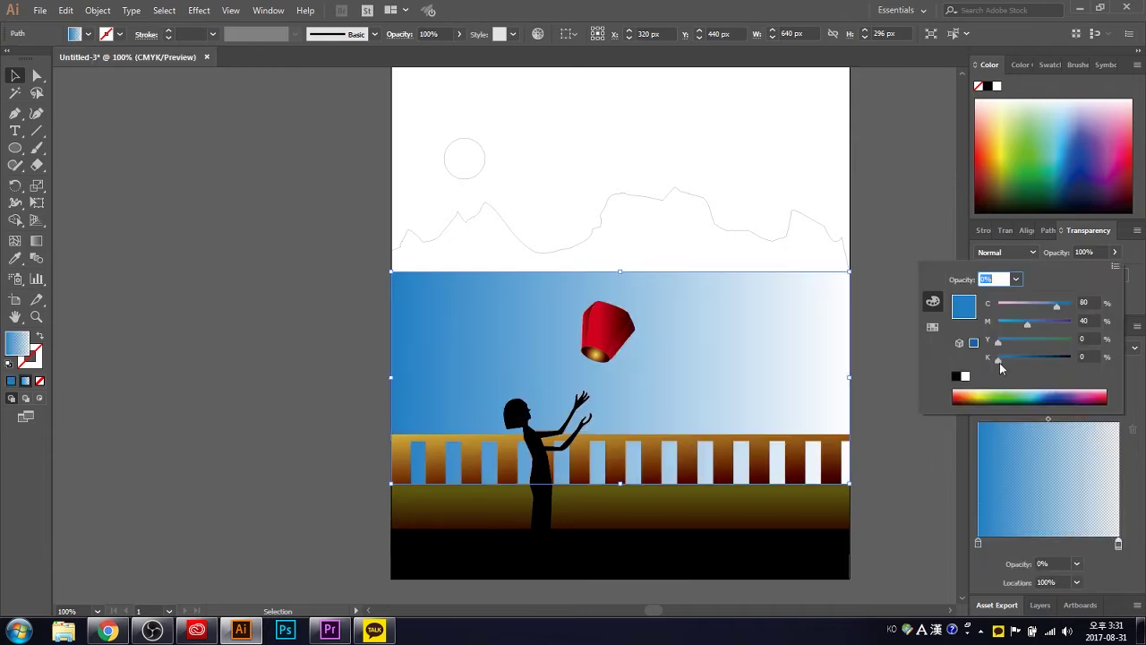
drag(999, 359, 1057, 359)
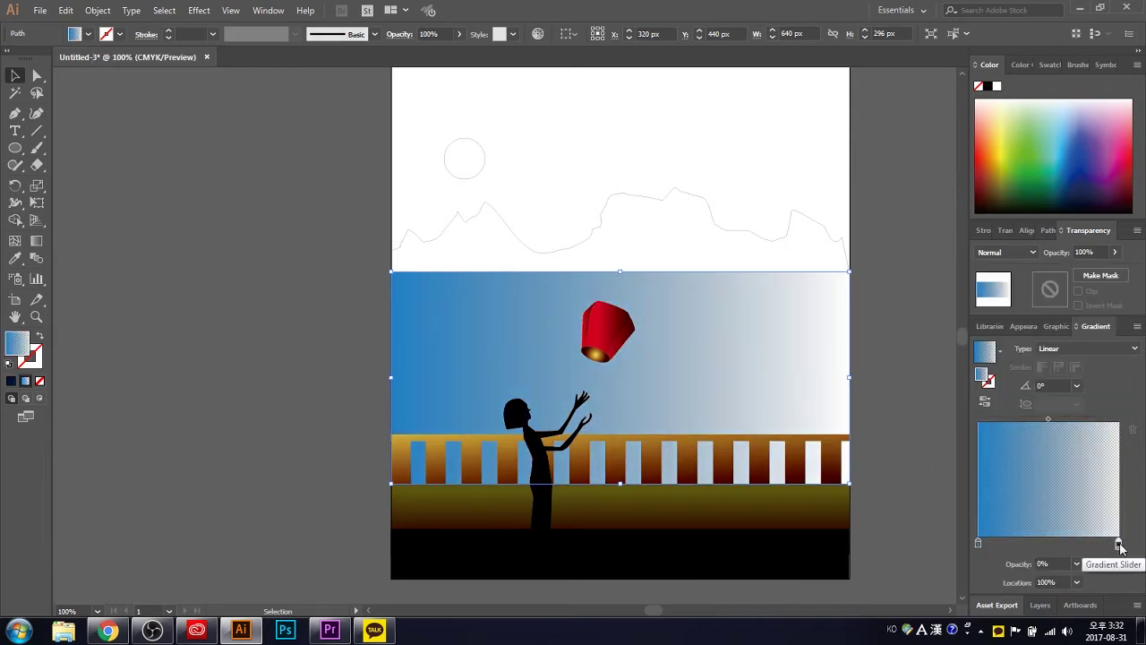
drag(1118, 544, 1072, 545)
click(995, 353)
double_click(1118, 542)
click(1061, 394)
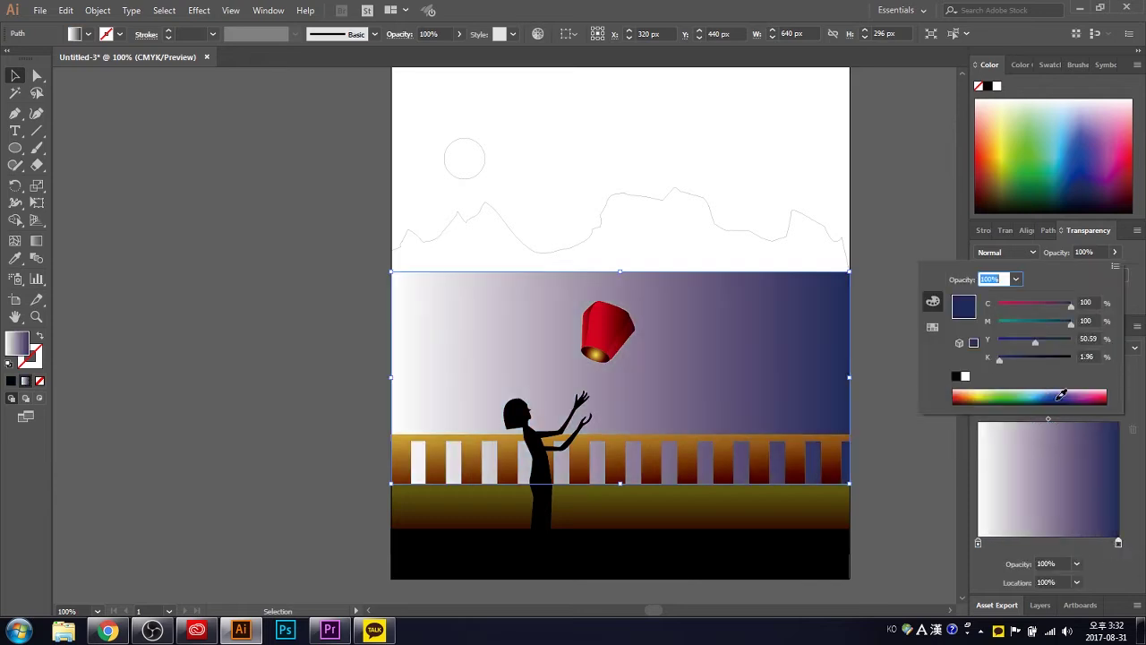
drag(999, 357, 1057, 360)
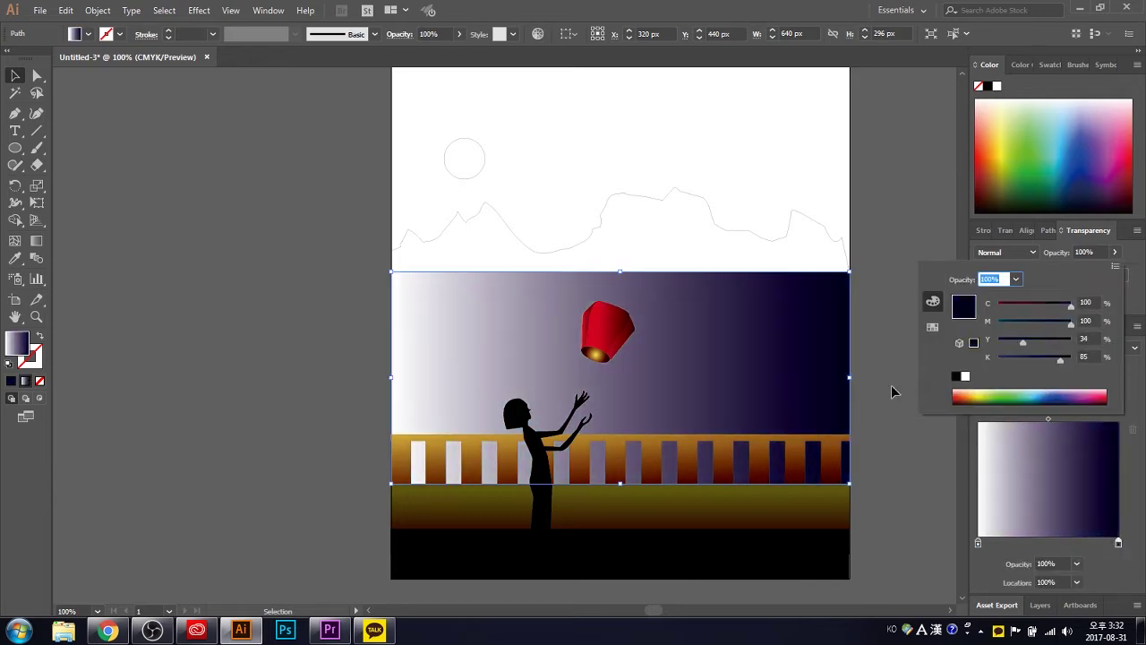
double_click(977, 543)
click(1040, 394)
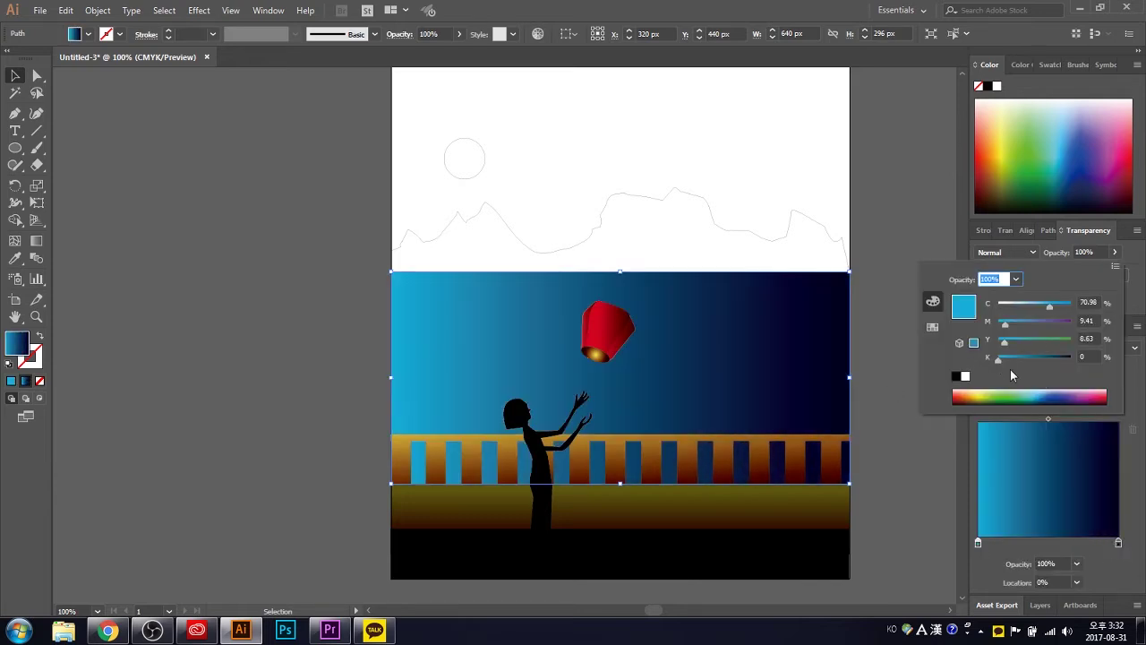
click(908, 349)
Add a teal-grey middle stop shifted right and lighten the dark end to navy
double_click(1032, 542)
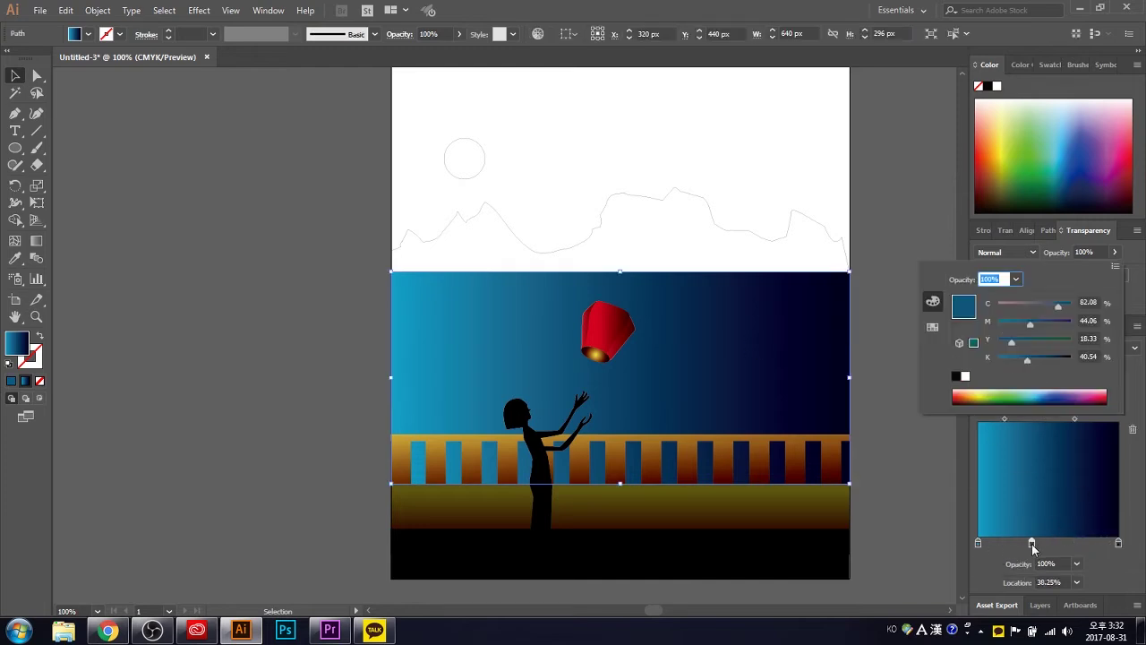
drag(1037, 357, 1026, 367)
click(915, 381)
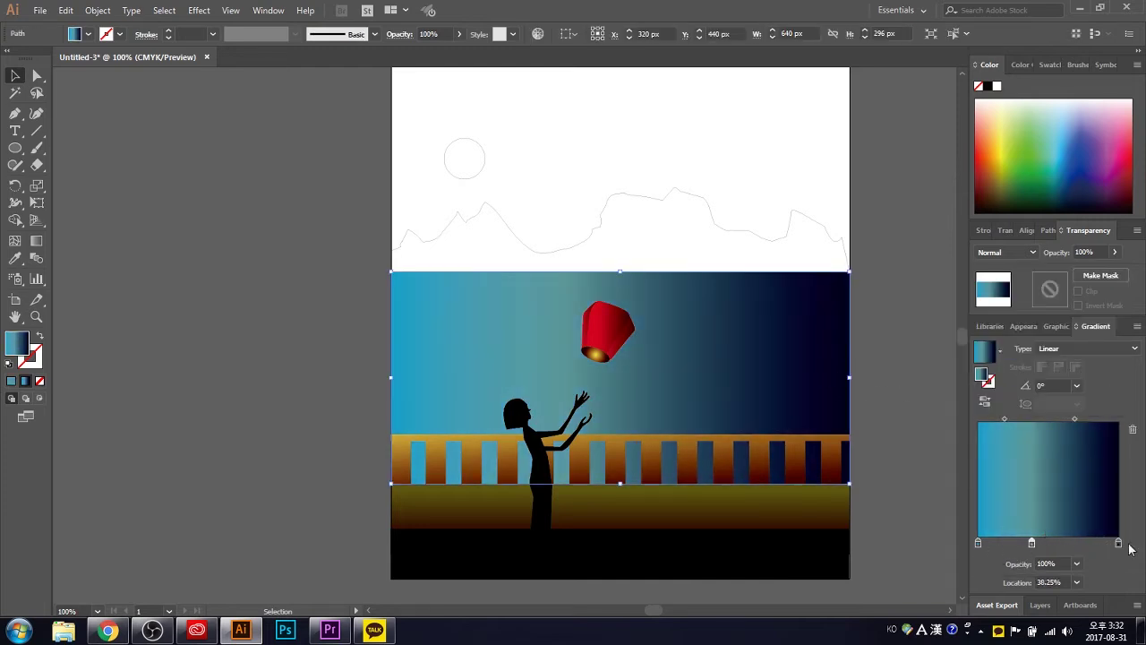
drag(1031, 542, 1058, 543)
double_click(1113, 543)
drag(1060, 357, 1021, 358)
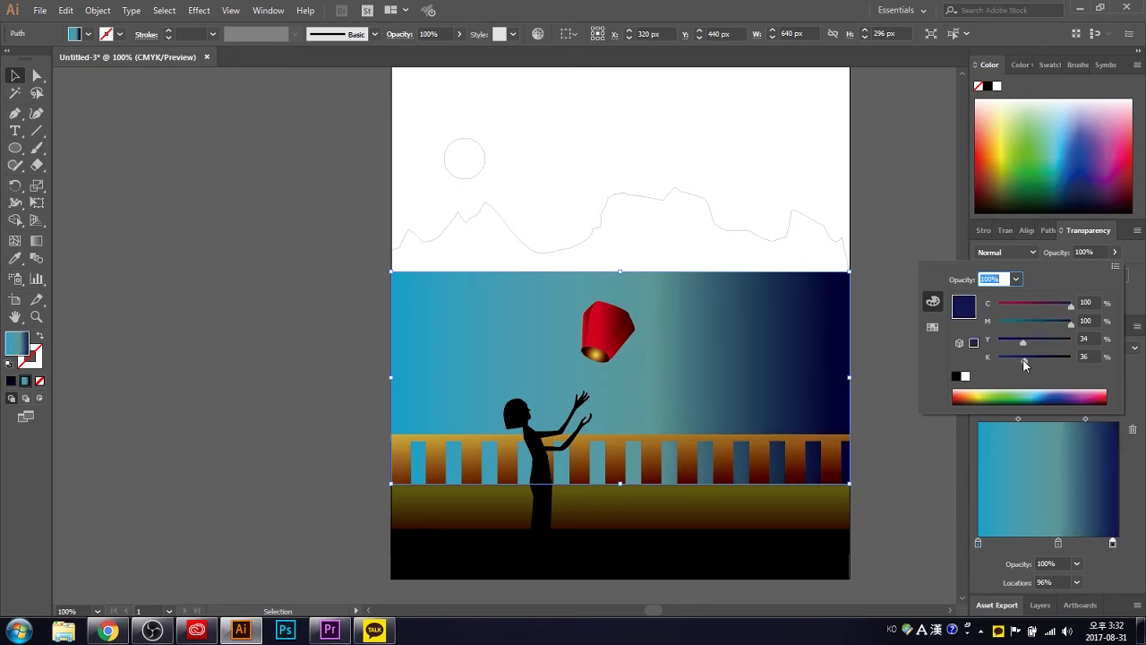
click(637, 225)
Turn the mountain outline into a solid black fill
click(637, 197)
key(i)
click(690, 555)
click(164, 158)
Fill the small sky circle yellow and give another circle a light grey fill
scroll(152, 180, up, 1)
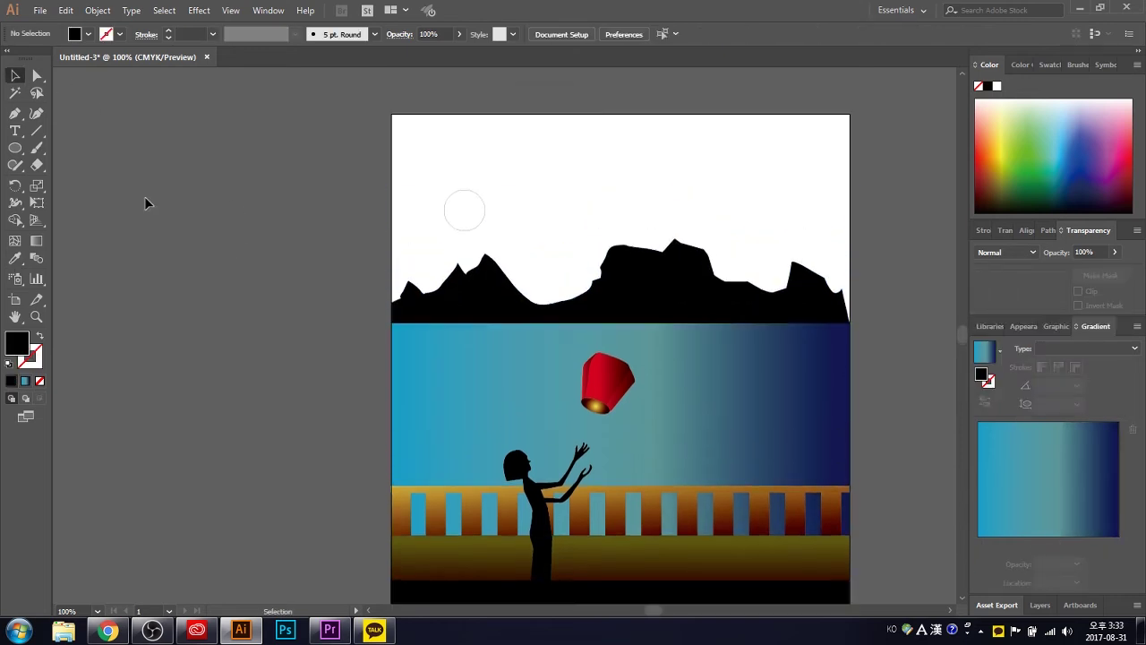
click(463, 209)
click(88, 34)
click(52, 70)
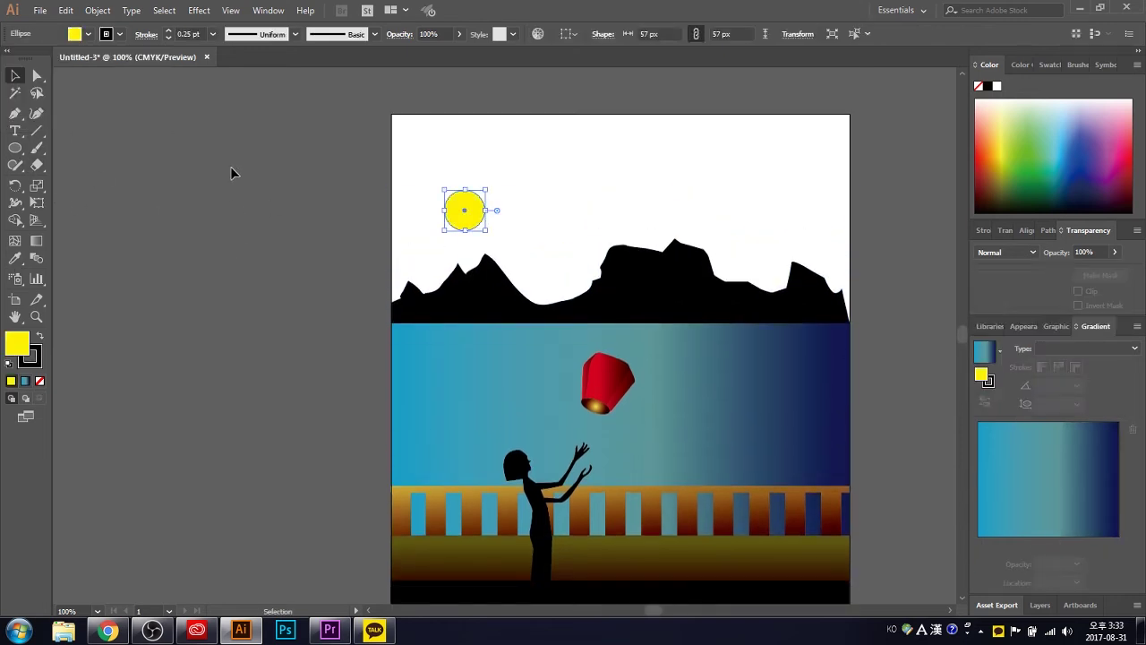
click(251, 173)
click(363, 261)
click(464, 209)
click(88, 34)
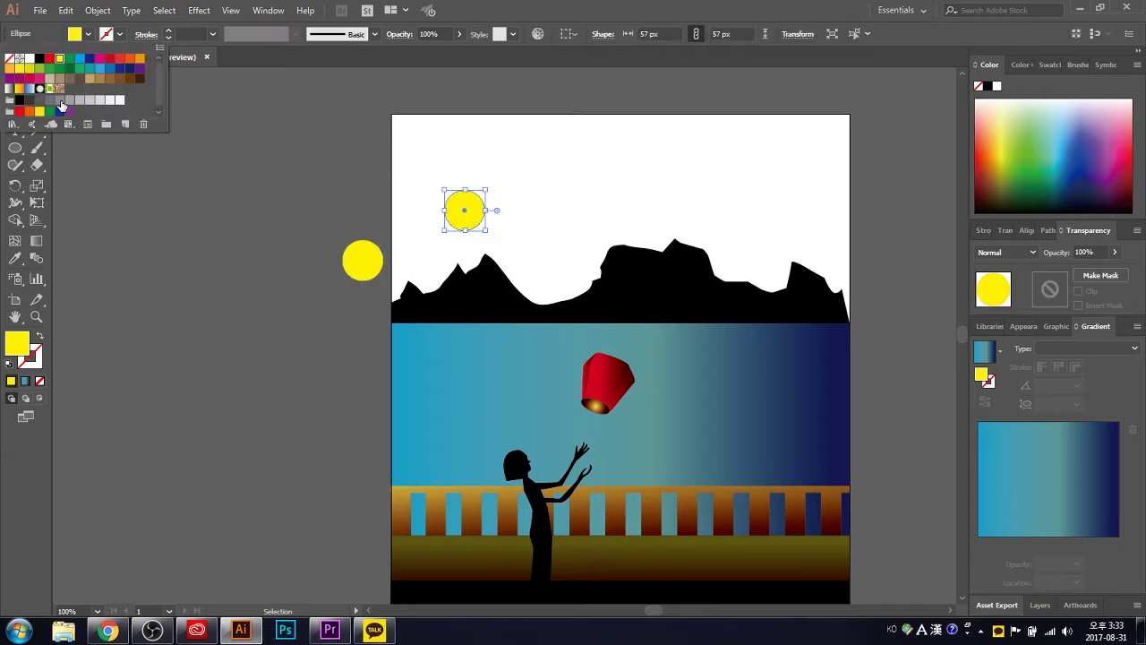
click(90, 100)
click(366, 267)
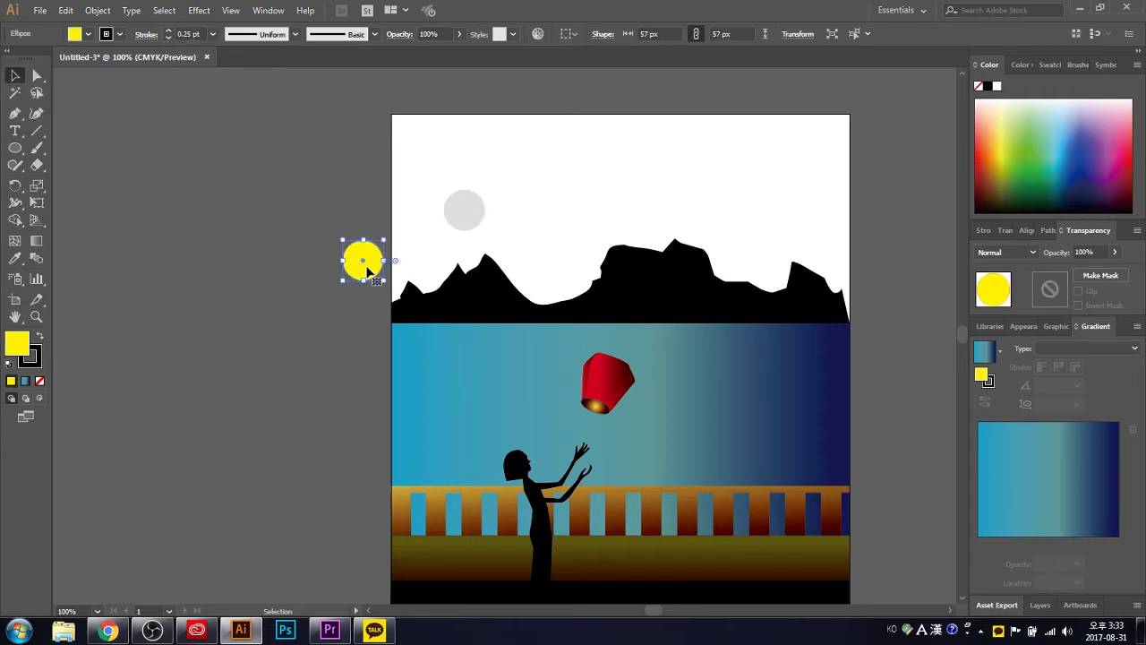
Blur the grey circle with Gaussian Blur and move the yellow circle onto it
click(463, 211)
click(198, 10)
click(397, 252)
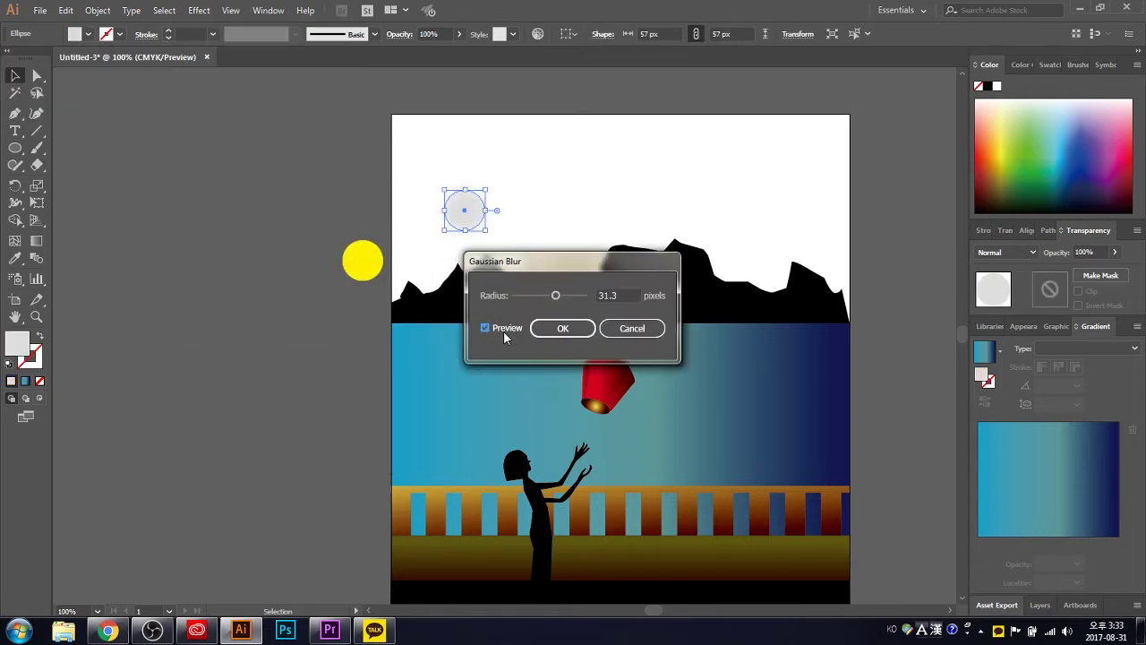
click(559, 329)
drag(361, 259, 452, 215)
click(451, 215)
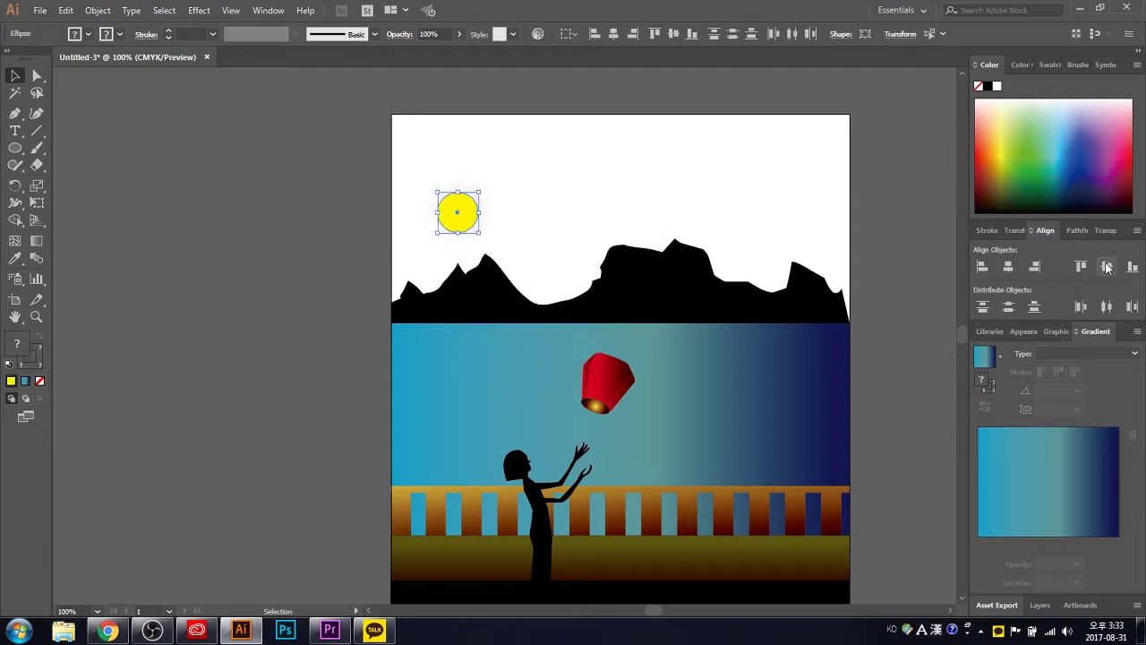
click(87, 34)
click(100, 100)
click(209, 210)
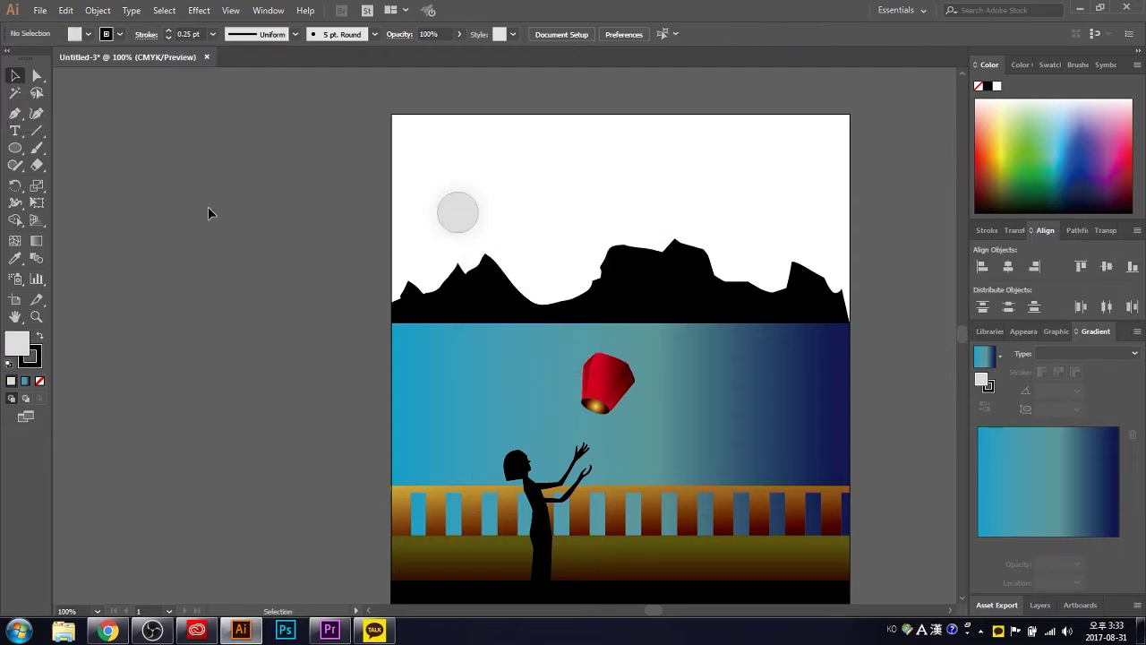
key(ctrl+z)
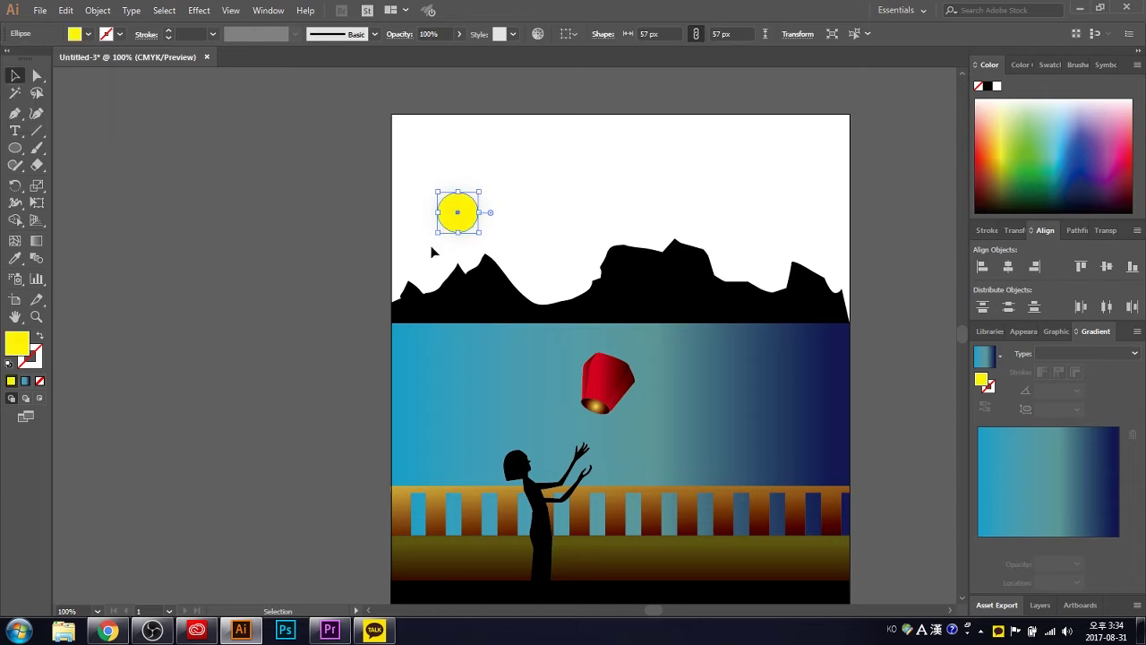
Position the enlarged yellow sun and apply a 44-pixel Gaussian Blur for a soft glow
drag(462, 209, 460, 205)
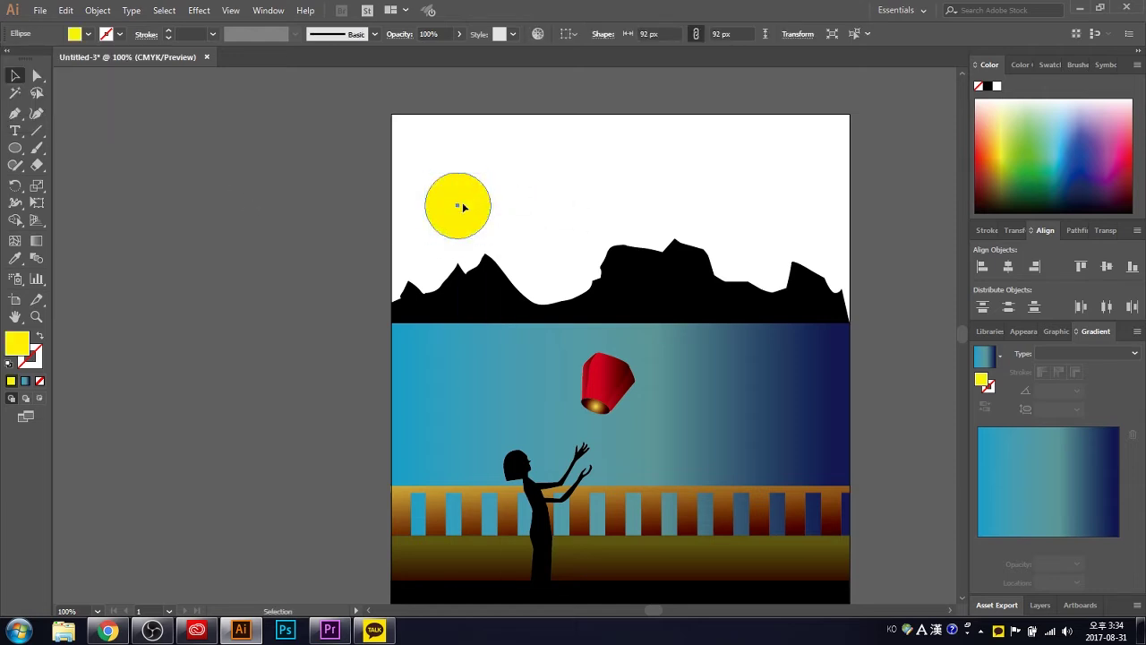
click(199, 10)
mouse_move(301, 259)
click(394, 252)
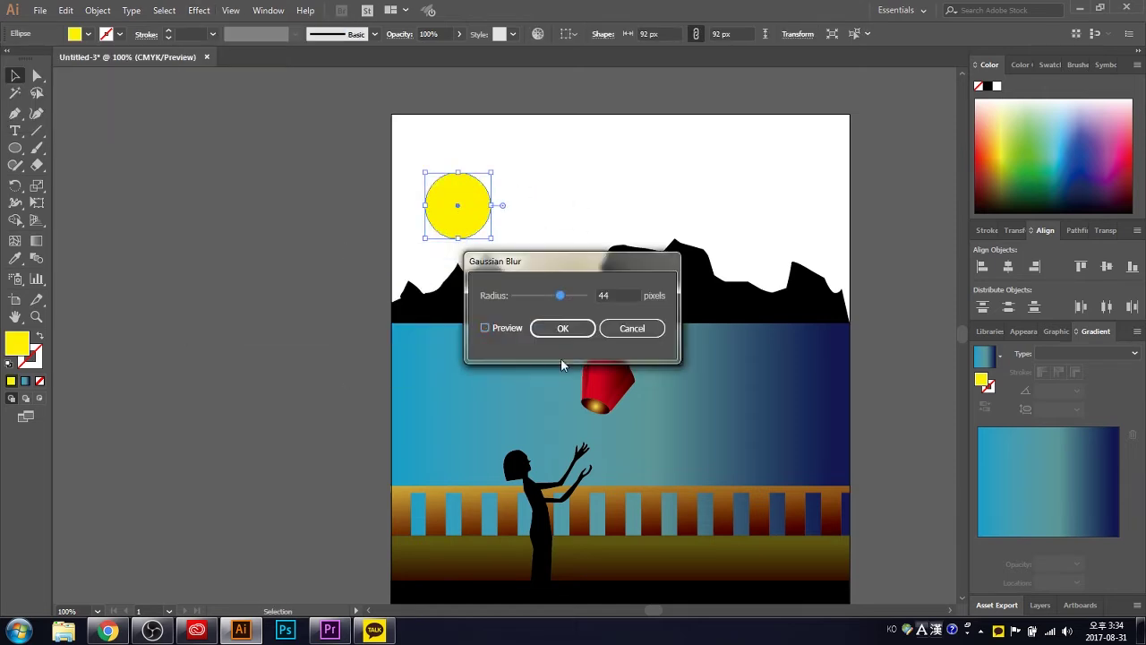
click(545, 327)
click(434, 198)
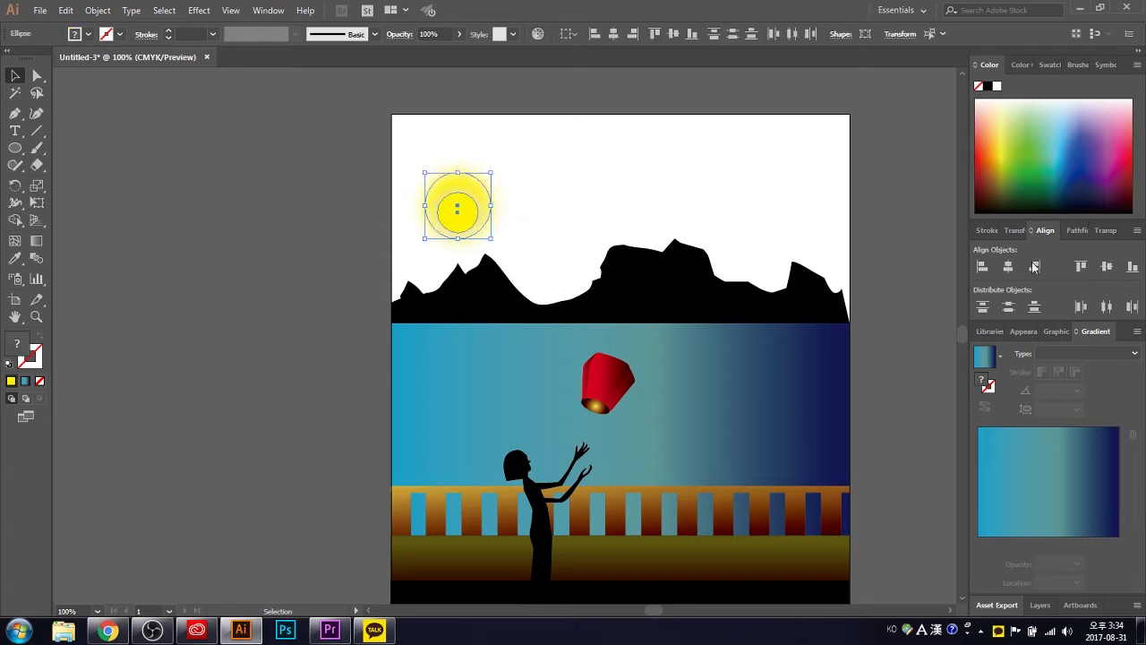
Draw a yellow streak angling from the sky edge down to the girl's hands
click(923, 207)
scroll(923, 207, down, 1)
scroll(869, 313, down, 1)
scroll(869, 254, up, 1)
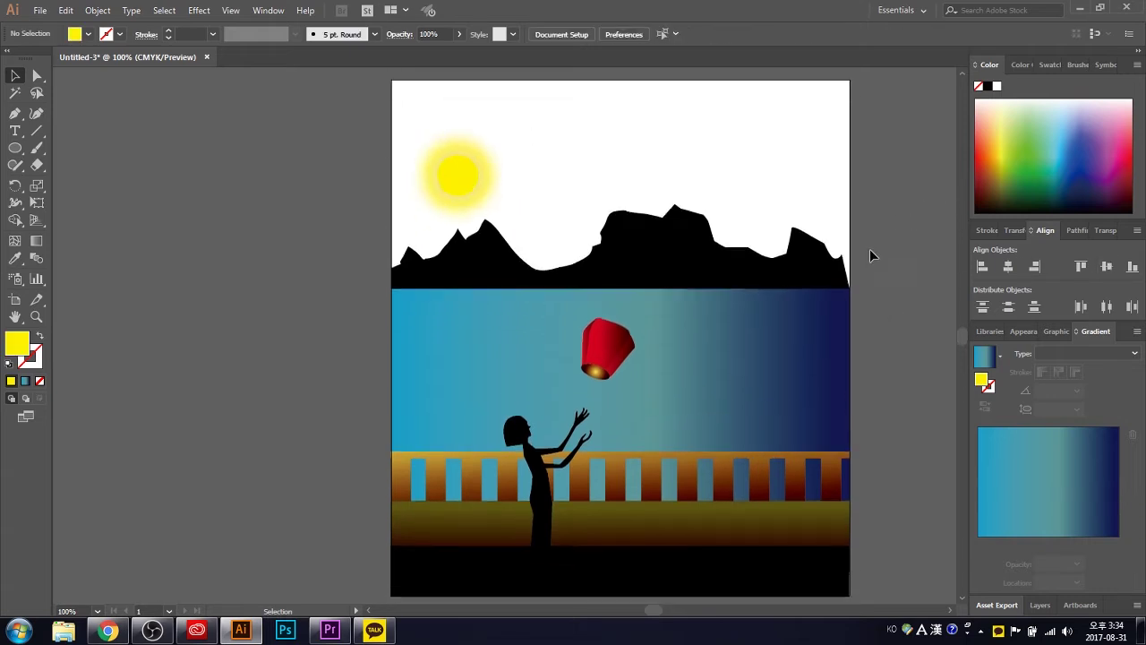
scroll(717, 214, down, 1)
drag(451, 273, 521, 360)
Make the drawn line a yellow stroke and roughen it with lower detail and 5% size
key(v)
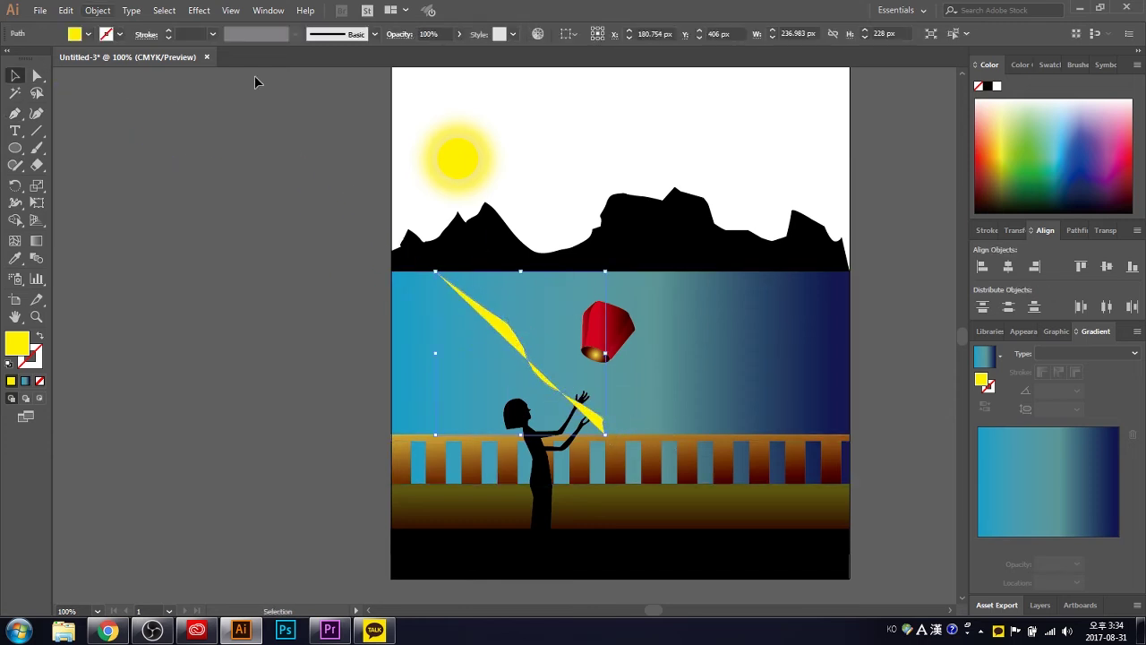
key(shift+x)
click(199, 10)
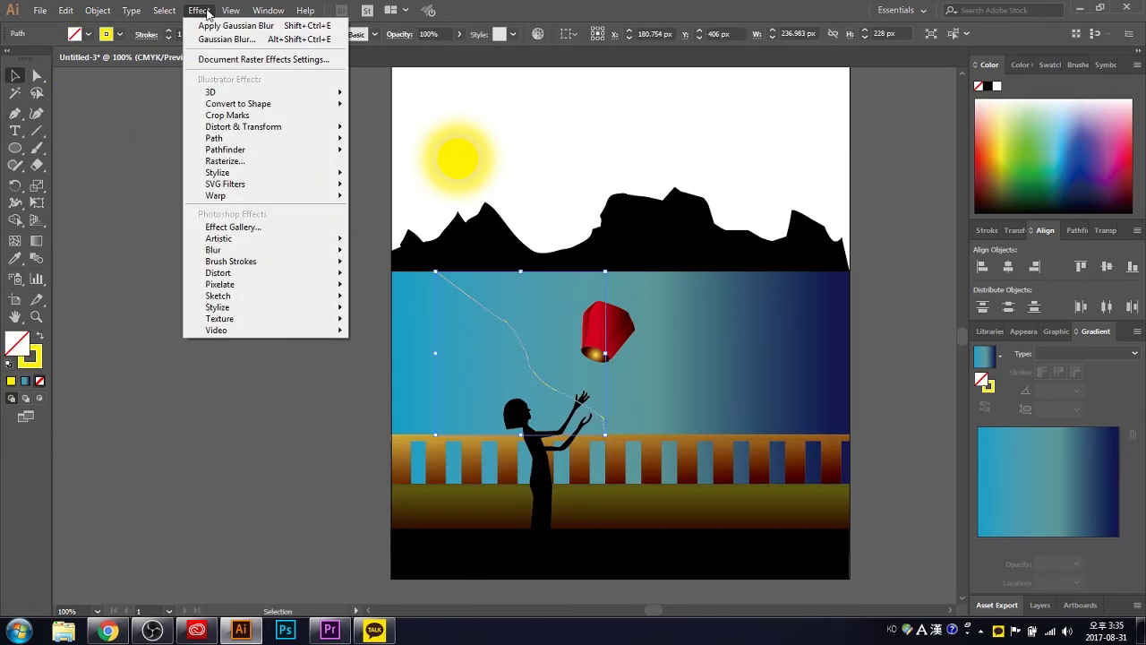
click(385, 161)
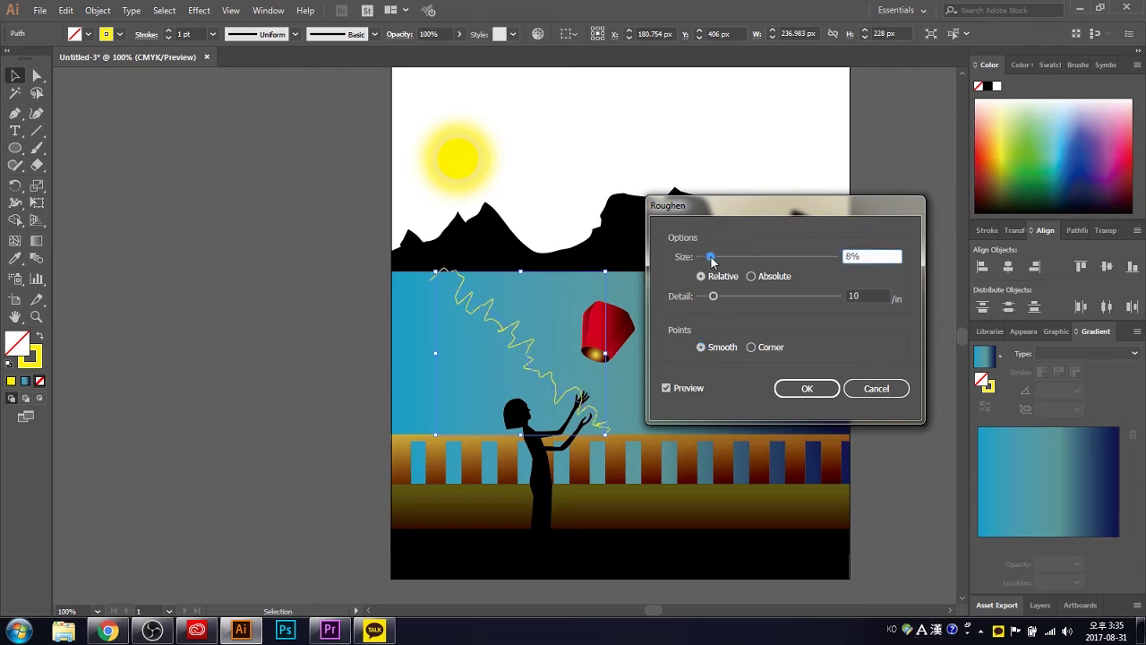
drag(713, 297, 704, 299)
drag(711, 257, 708, 258)
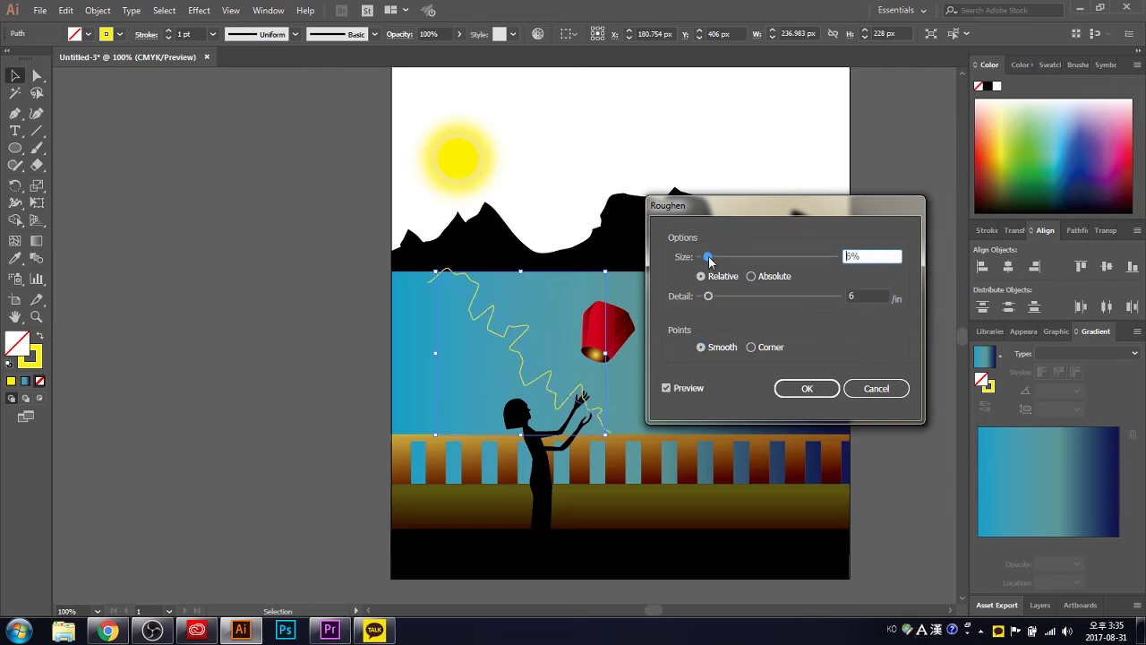
key(Return)
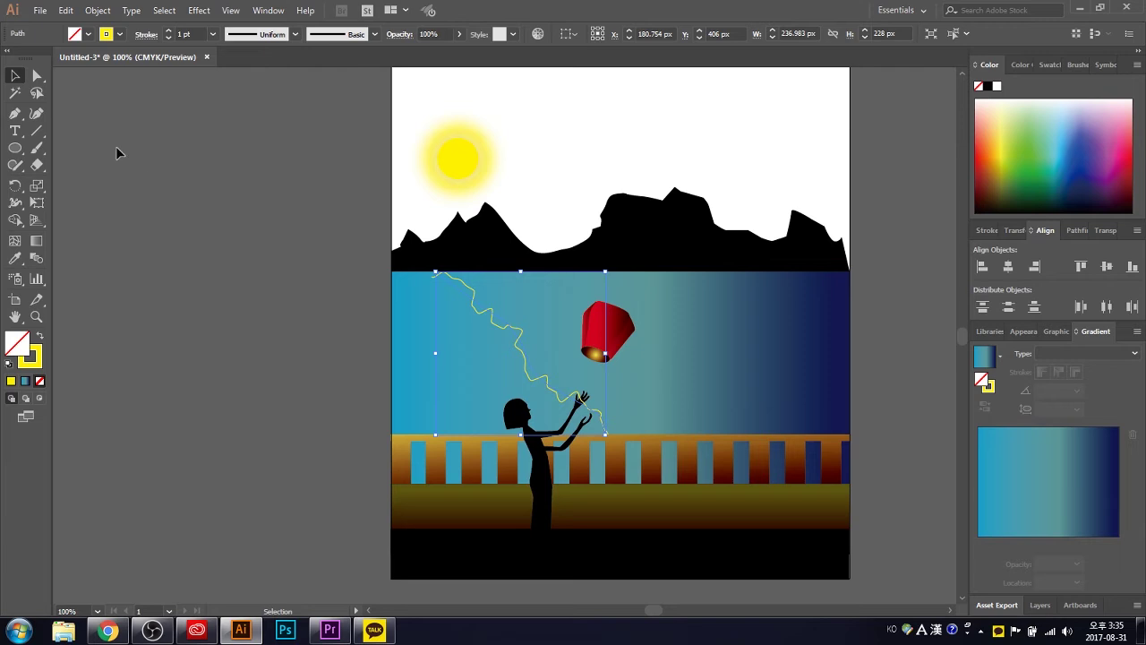
Expand the roughened line's appearance so its wavy zigzag becomes permanent
click(98, 10)
click(142, 180)
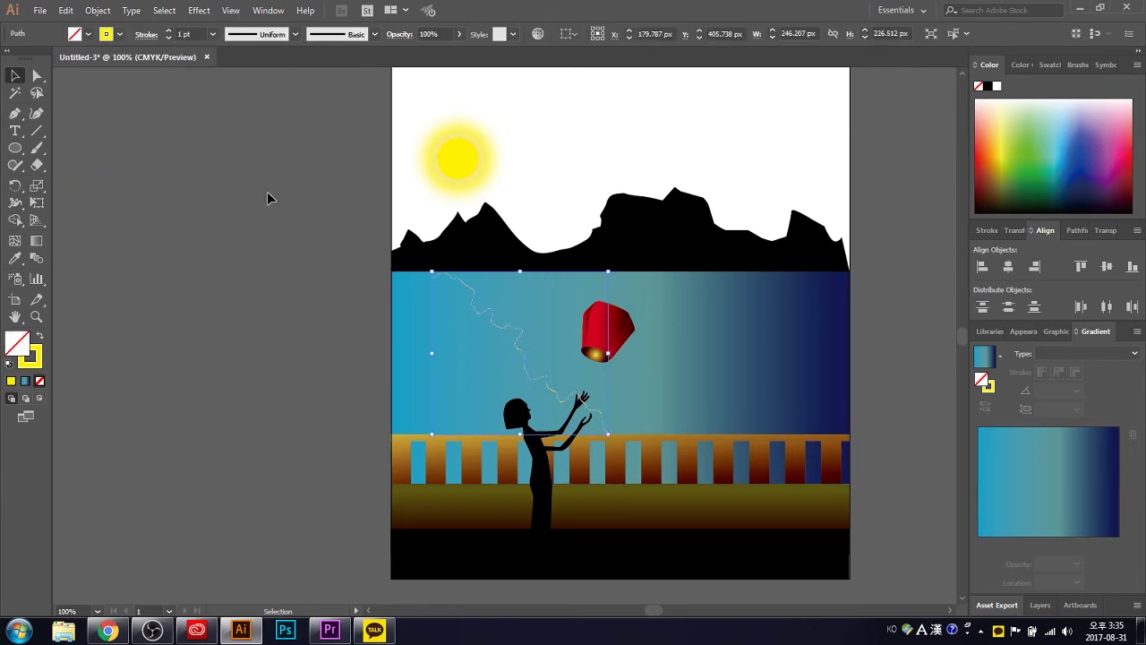
click(98, 10)
click(121, 164)
click(538, 391)
Outline a light-beam shape from the sky's top-left down to the railing and girl's hand
key(p)
drag(410, 273, 390, 284)
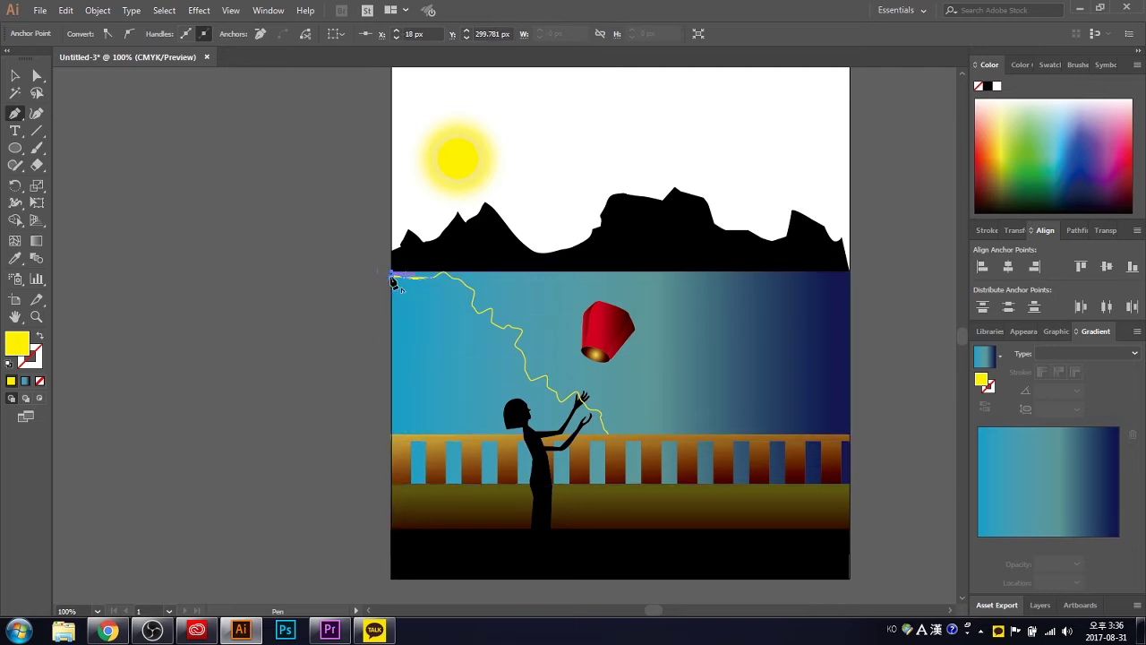
click(392, 484)
click(605, 484)
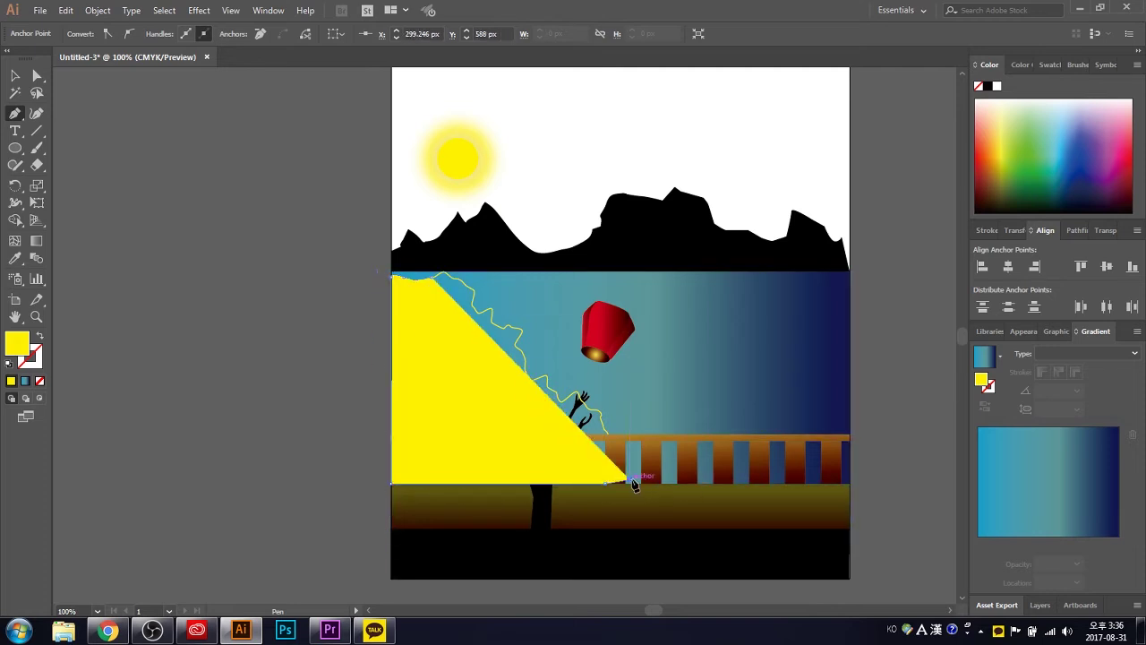
click(598, 415)
key(shift+x)
click(395, 283)
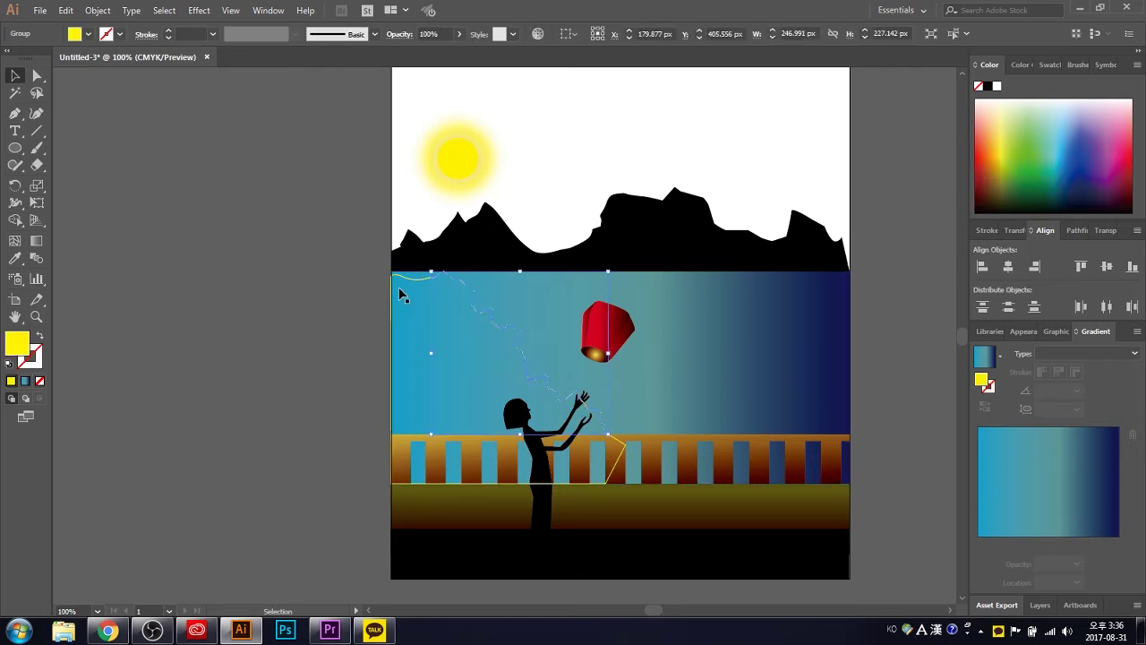
Fill the first beam shape solid yellow, then delete it
key(v)
click(1077, 230)
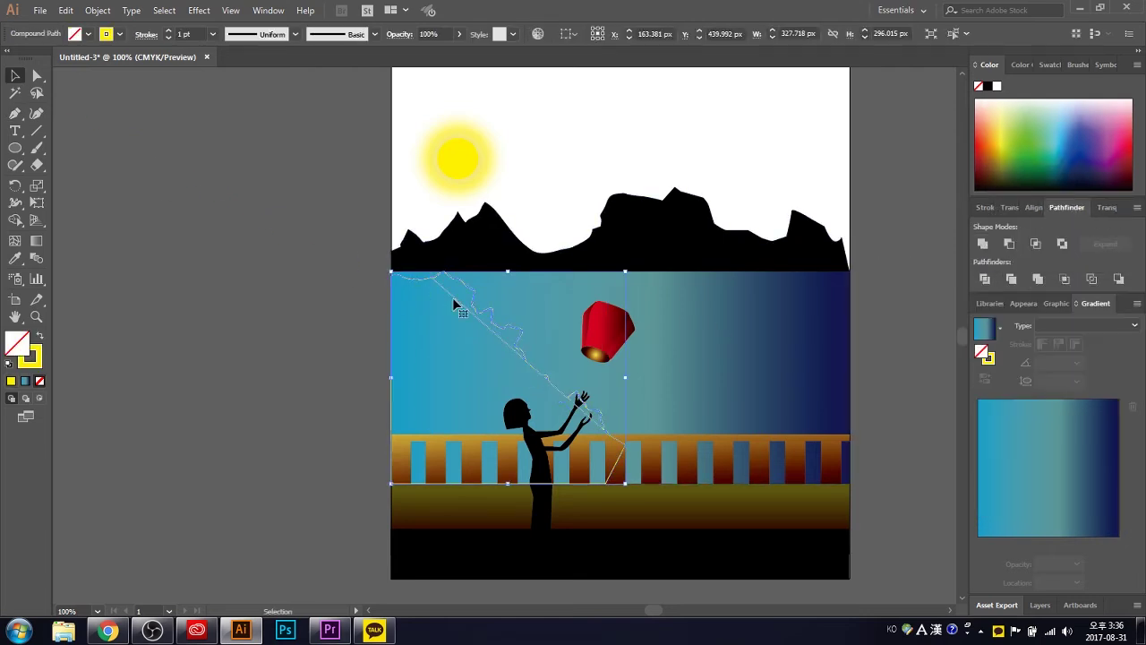
key(shift+x)
key(ctrl+shift+a)
click(474, 331)
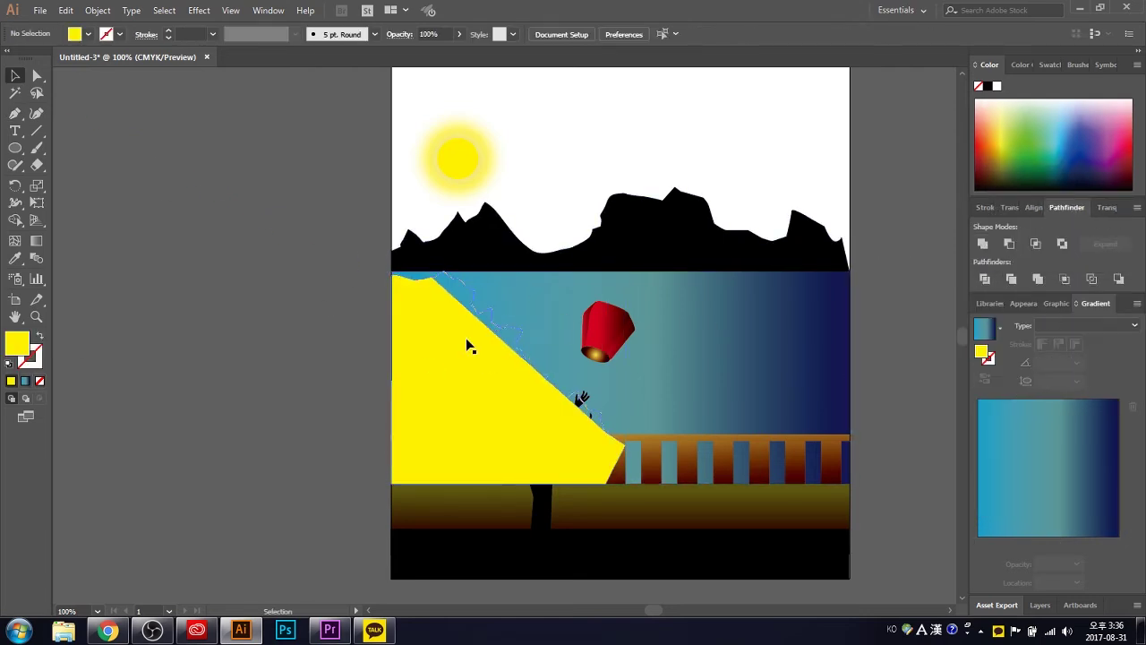
key(Delete)
Redraw the beam as a zigzag shape from the sky's top edge toward the girl's hand
key(p)
click(447, 271)
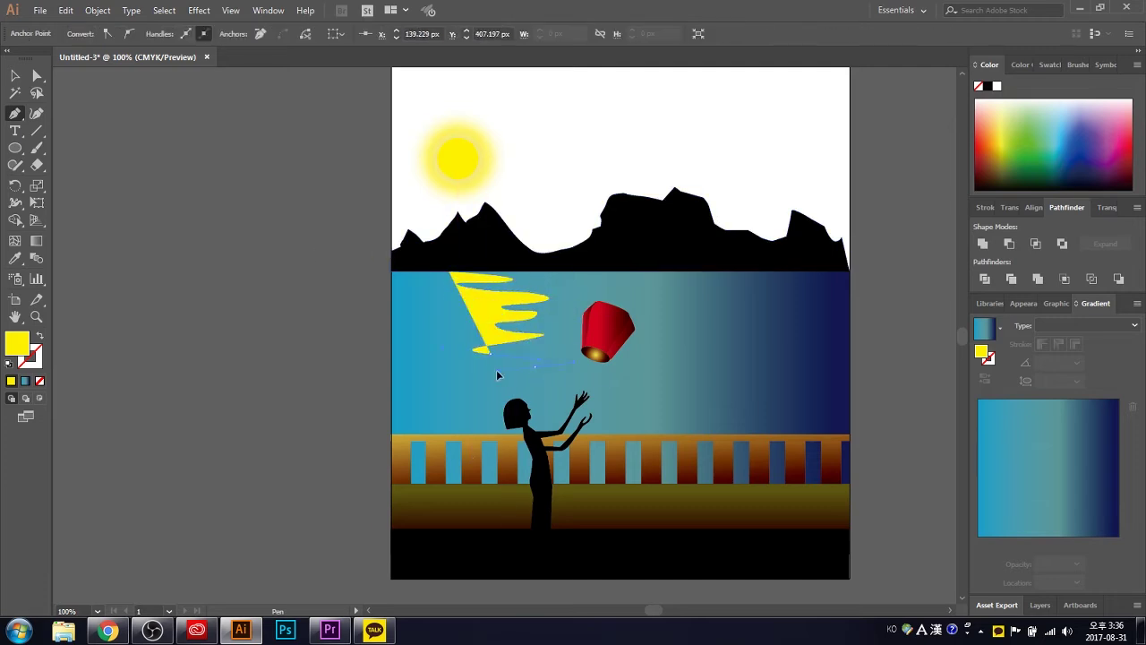
click(477, 400)
click(586, 396)
click(452, 409)
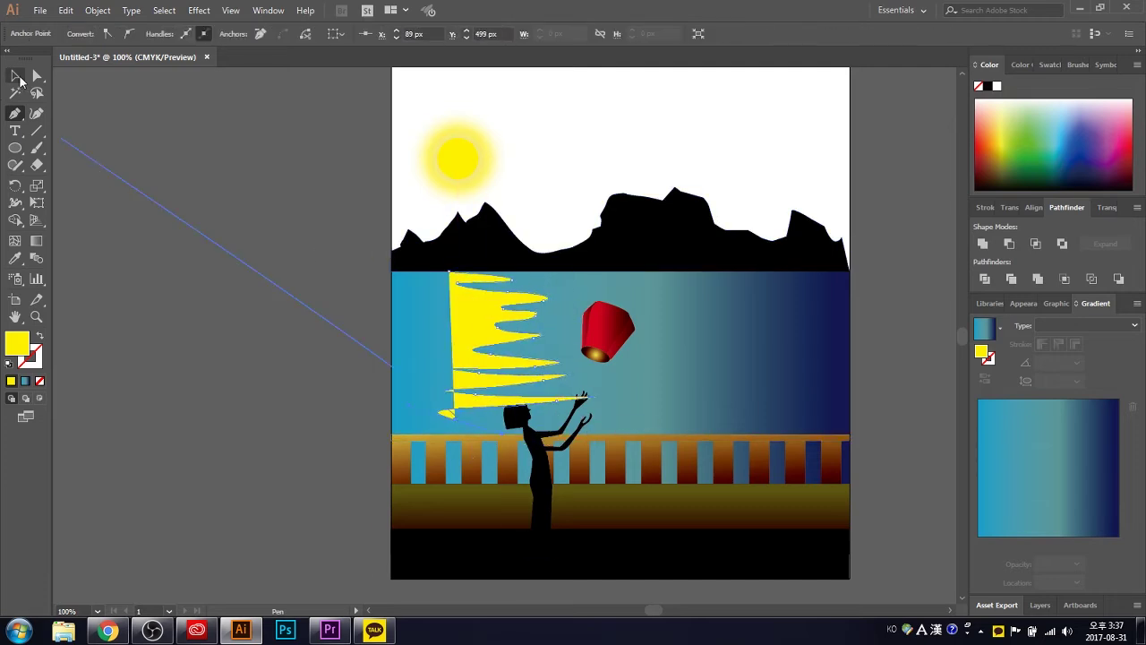
click(414, 419)
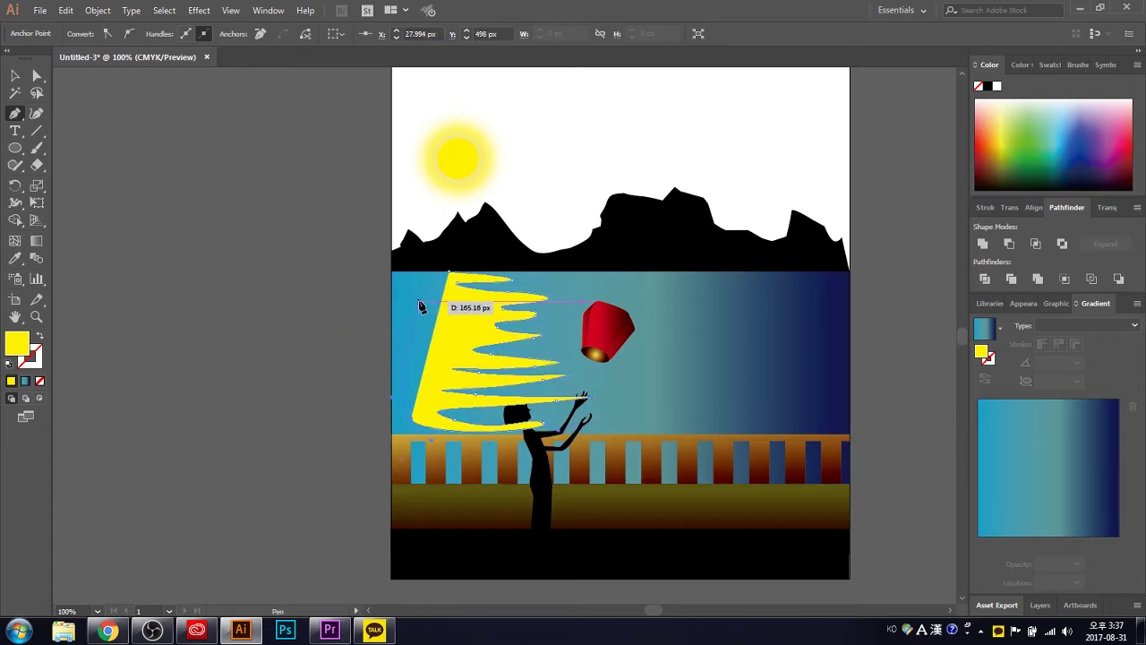
drag(450, 273, 484, 275)
key(v)
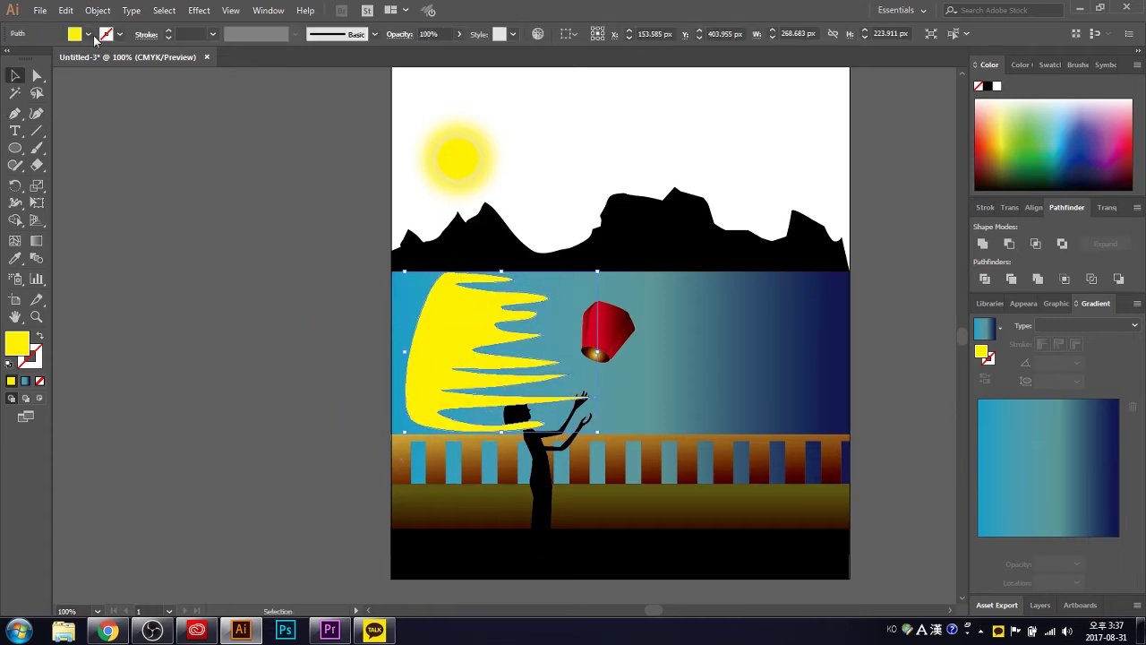
Give the beam a linear gradient fill with its middle stop at 41.25%
click(1047, 466)
double_click(978, 542)
click(1096, 370)
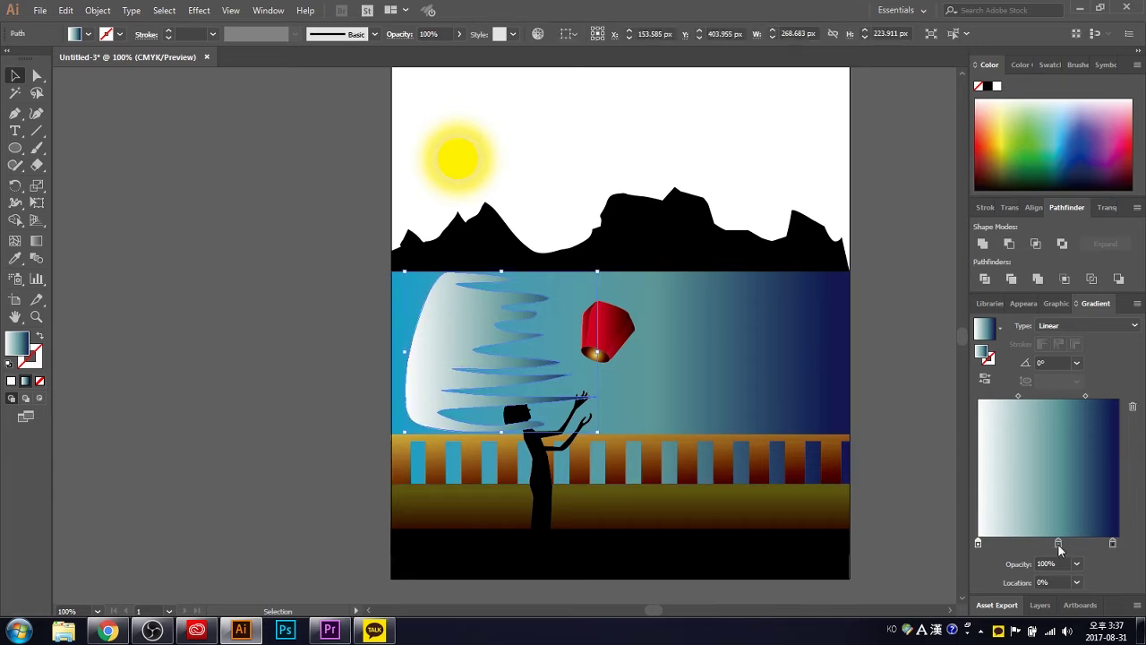
drag(1059, 544, 1036, 544)
key(ctrl+shift+a)
Move the white wave shape left and send it to the back, leaving the background rectangle in place
drag(470, 413, 430, 413)
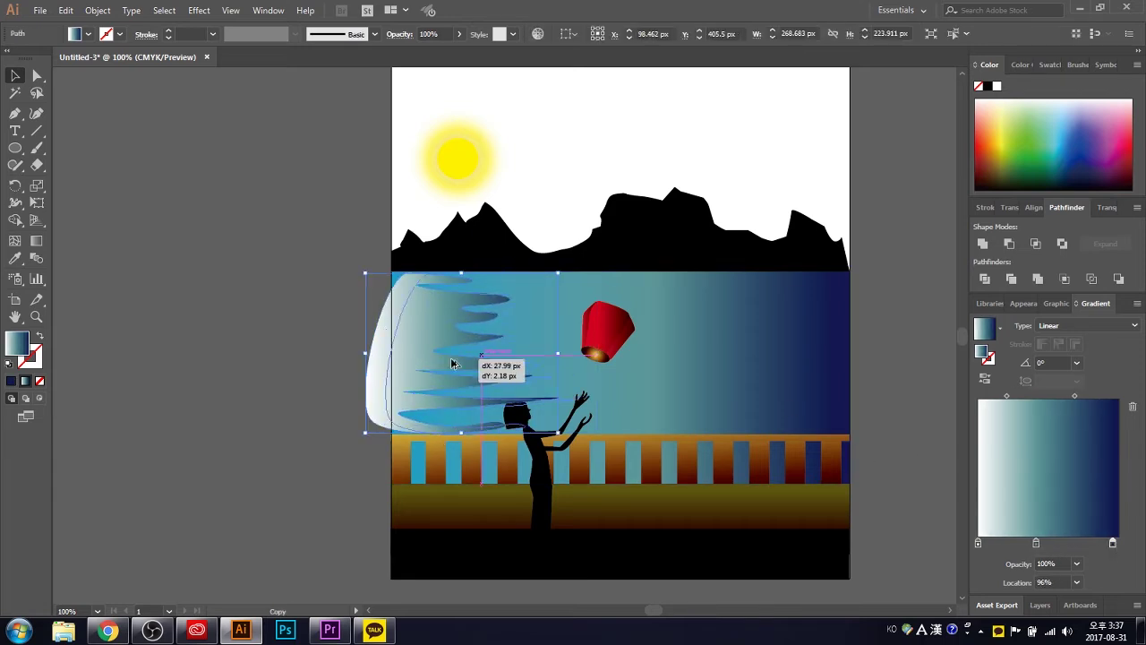
drag(452, 364, 415, 376)
key(ctrl+shift+bracketleft)
key(ctrl+shift+a)
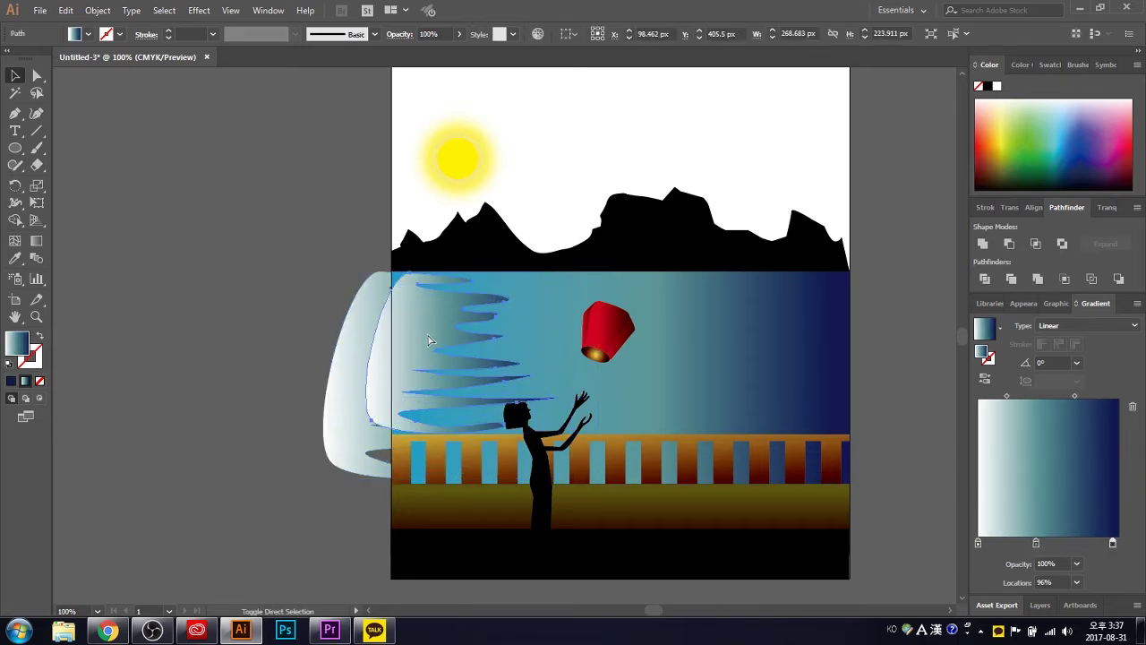
click(428, 338)
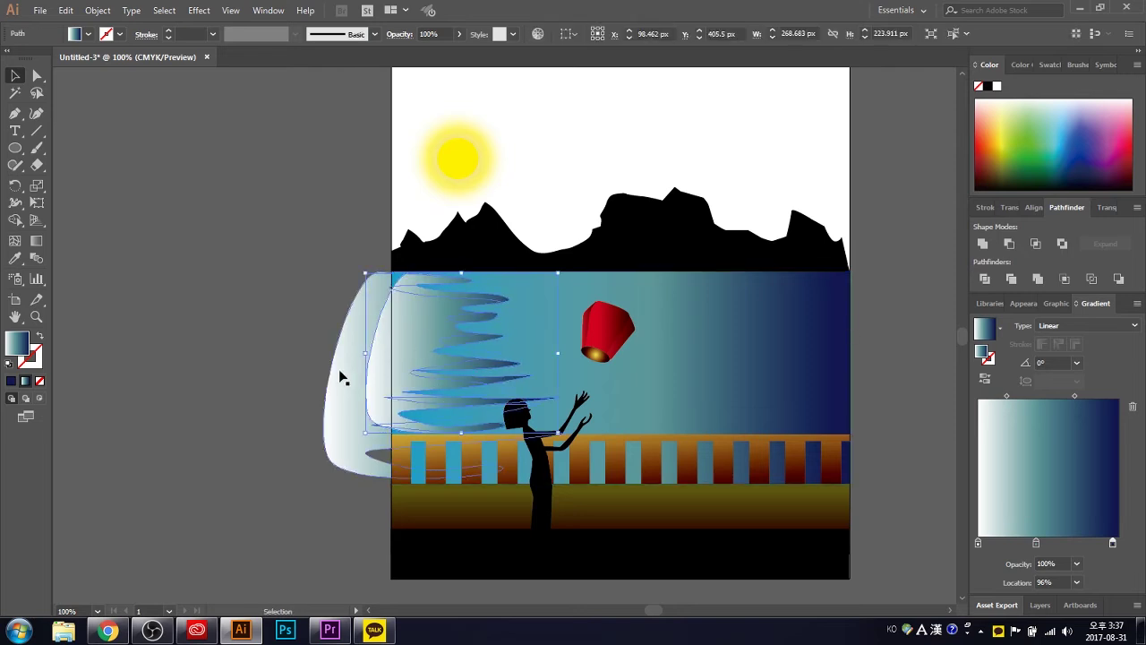
mouse_move(340, 376)
mouse_down()
mouse_move(476, 367)
mouse_move(454, 343)
mouse_up()
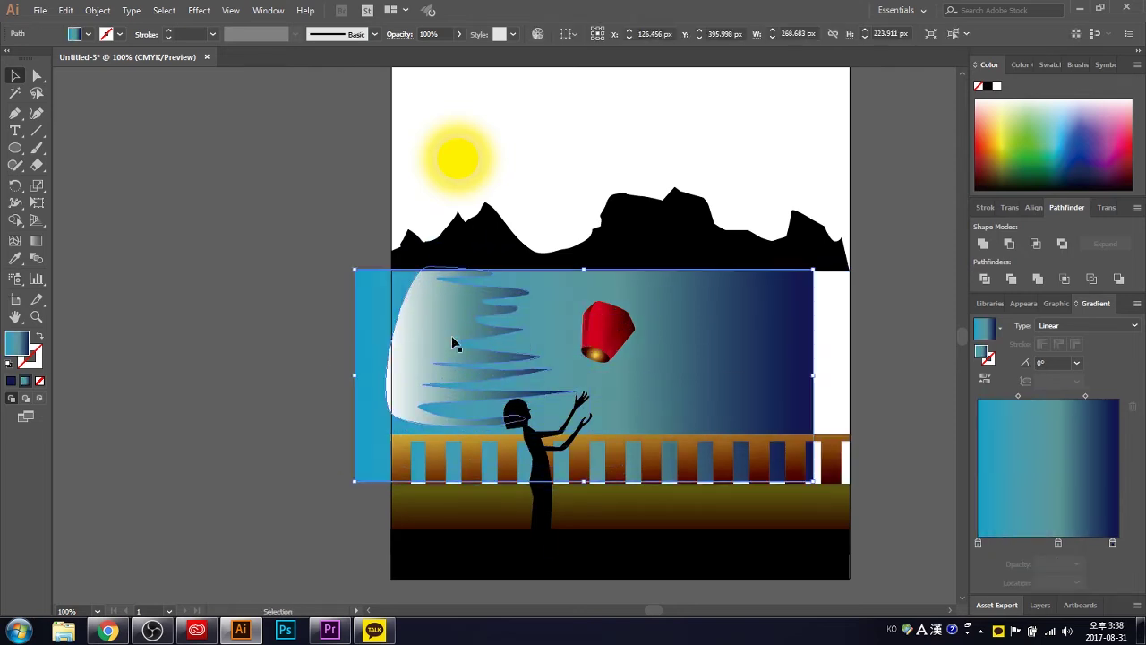
key(ctrl+z)
Remove the dark-blue stop and recolour the background gradient's end stop dark navy
drag(1112, 542, 1016, 498)
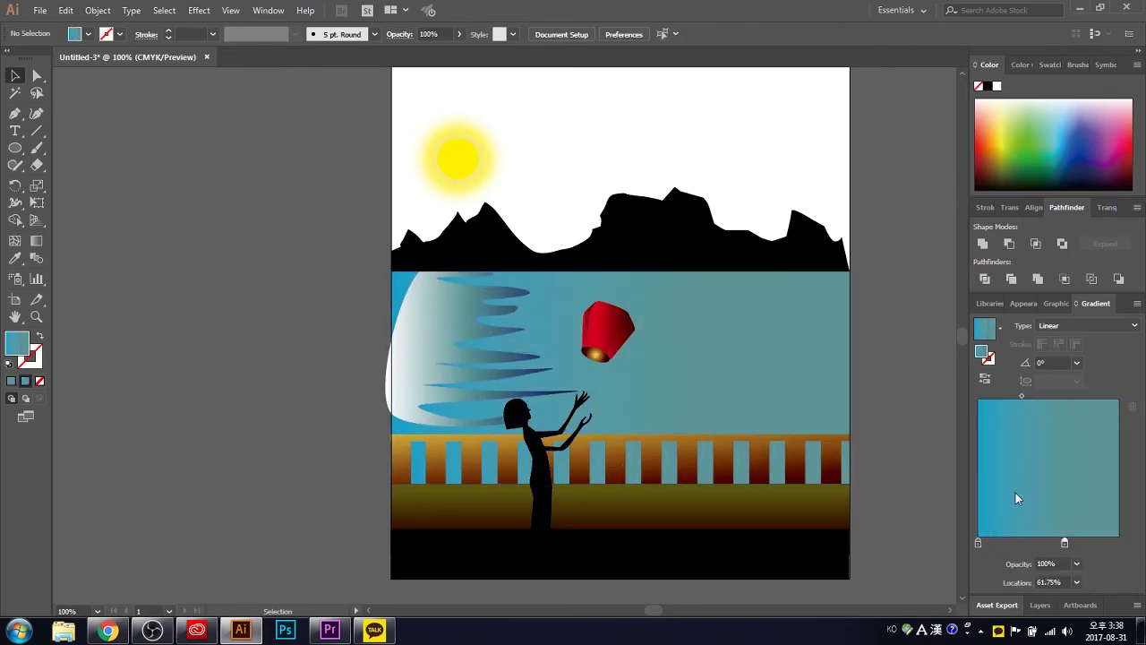
double_click(1119, 543)
click(1062, 370)
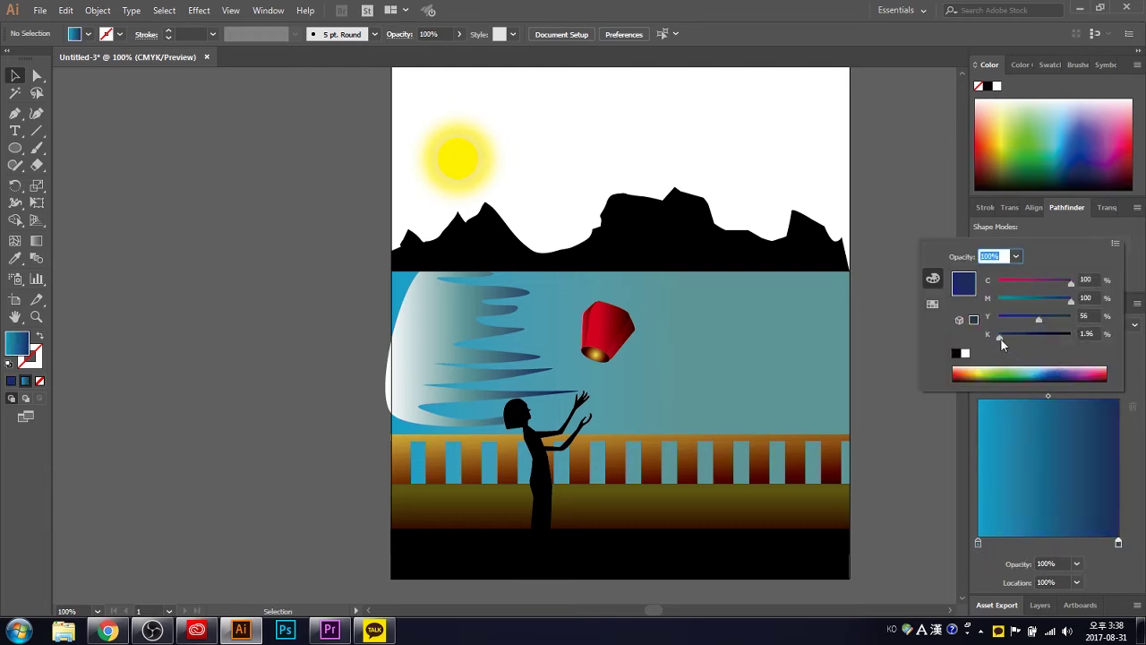
click(879, 340)
Run the background gradient vertically from top to bottom with a navy bottom
key(g)
click(682, 481)
drag(685, 277, 685, 274)
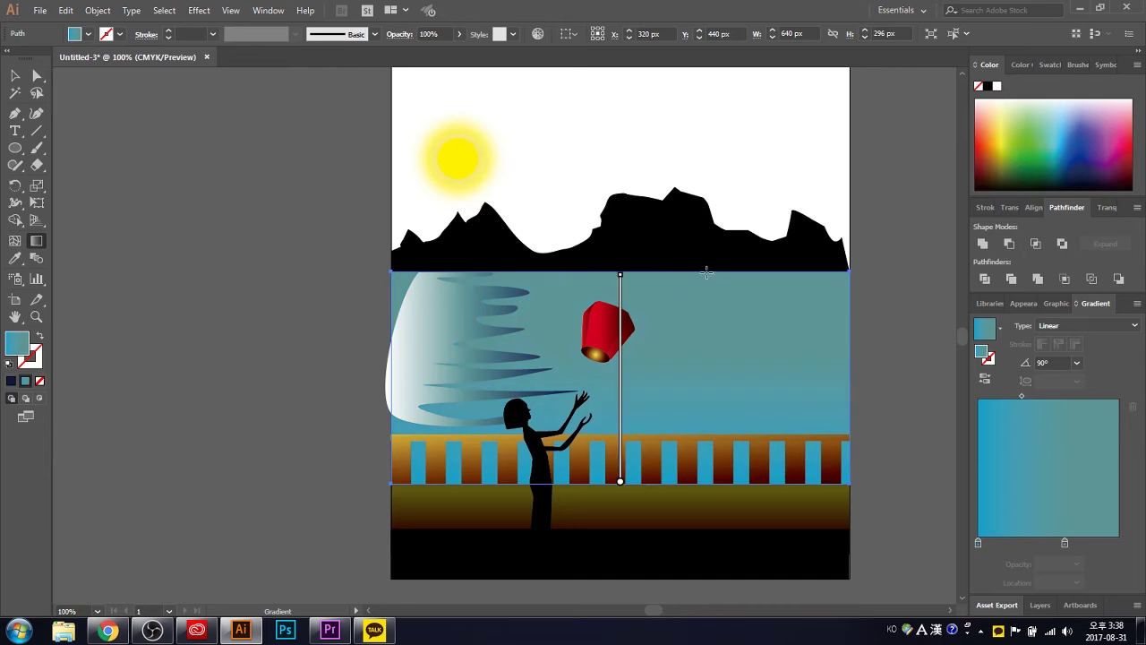
double_click(1119, 543)
click(1087, 376)
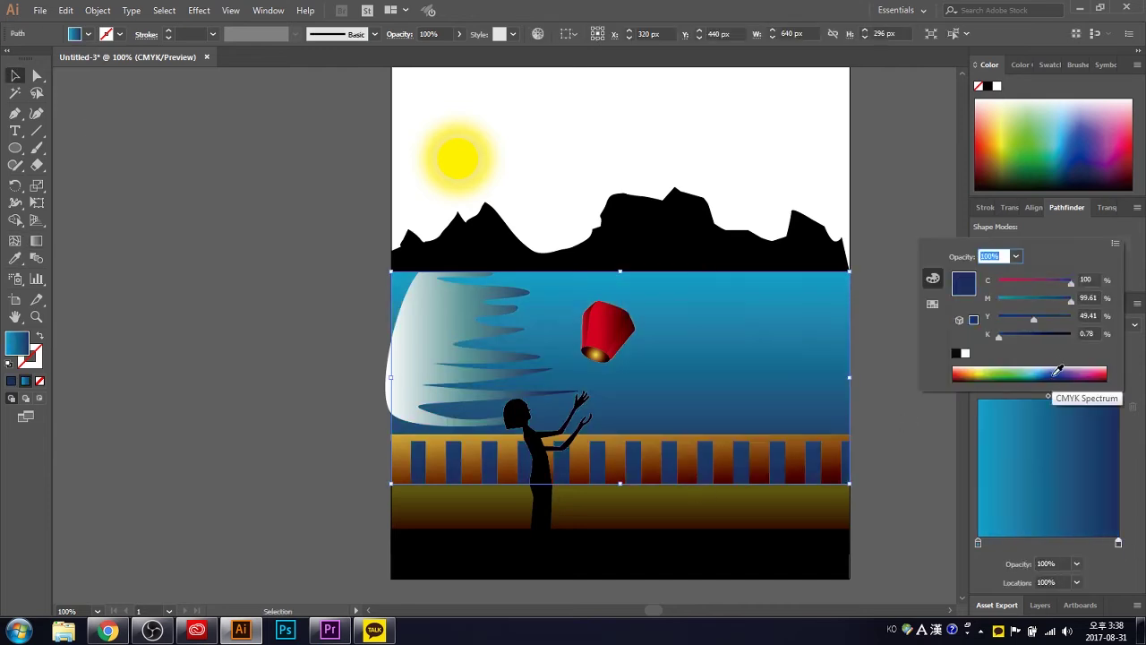
click(660, 371)
mouse_move(498, 321)
mouse_down()
mouse_move(574, 331)
mouse_move(658, 402)
mouse_move(456, 404)
mouse_up()
Mirror the wave copy left-right and place it near the page centre
right_click(328, 363)
click(513, 329)
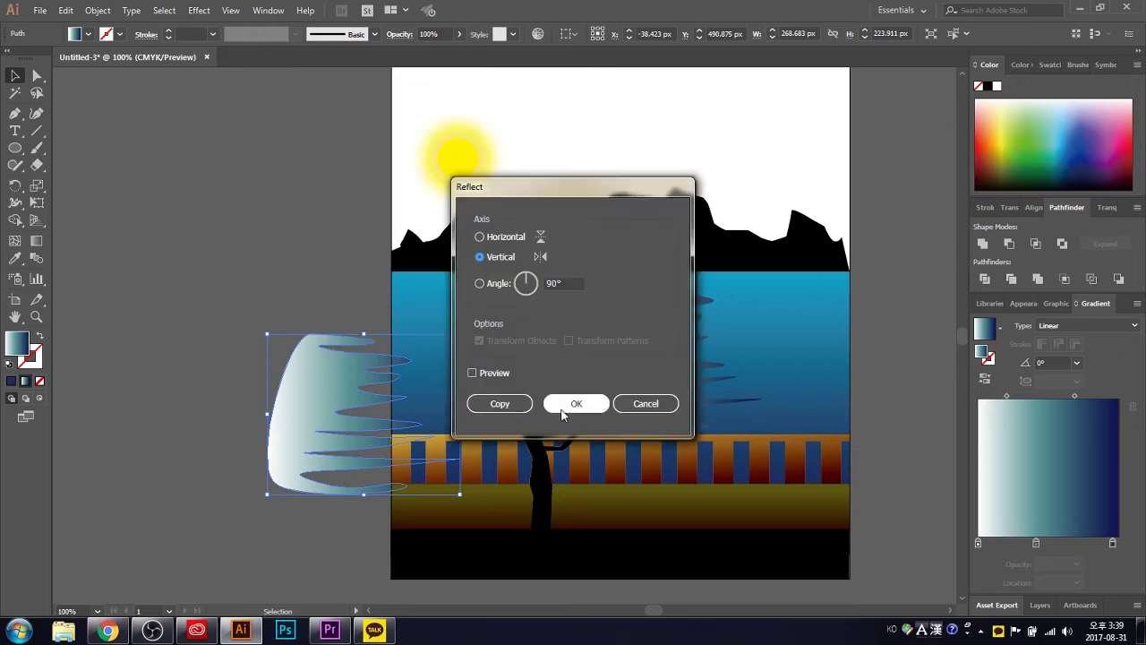
click(582, 402)
drag(363, 403, 676, 341)
shift+click(550, 321)
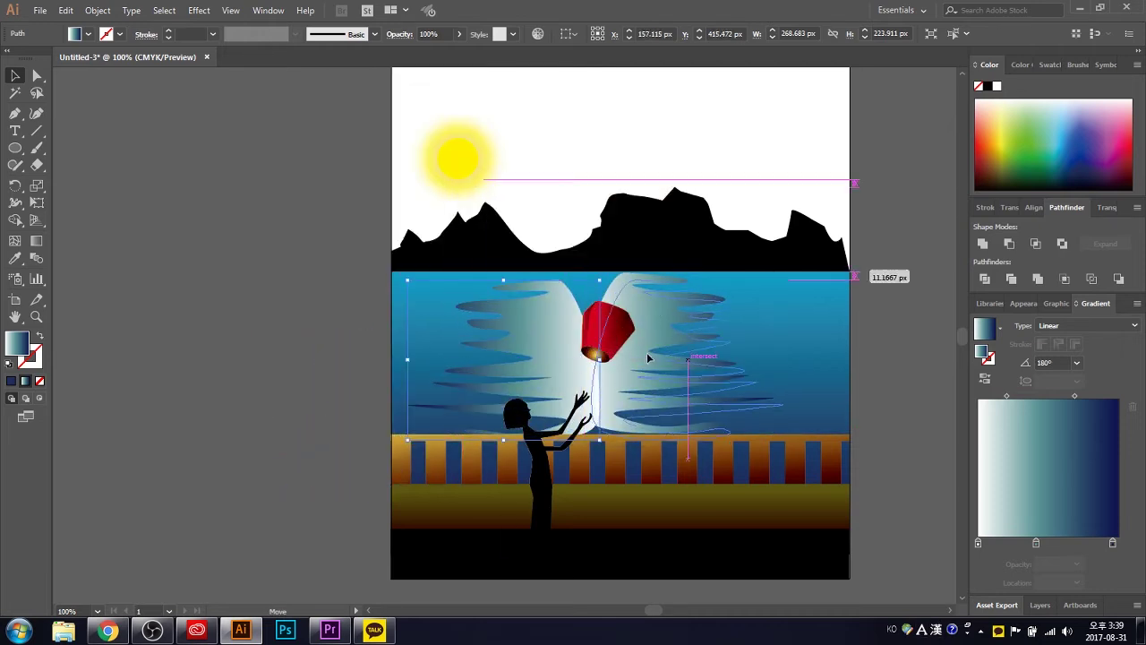
mouse_move(551, 320)
mouse_down()
mouse_move(573, 361)
mouse_move(340, 366)
mouse_up()
key(ctrl+z)
Lower the upper wave group and stretch the waves wider and flatter
click(604, 327)
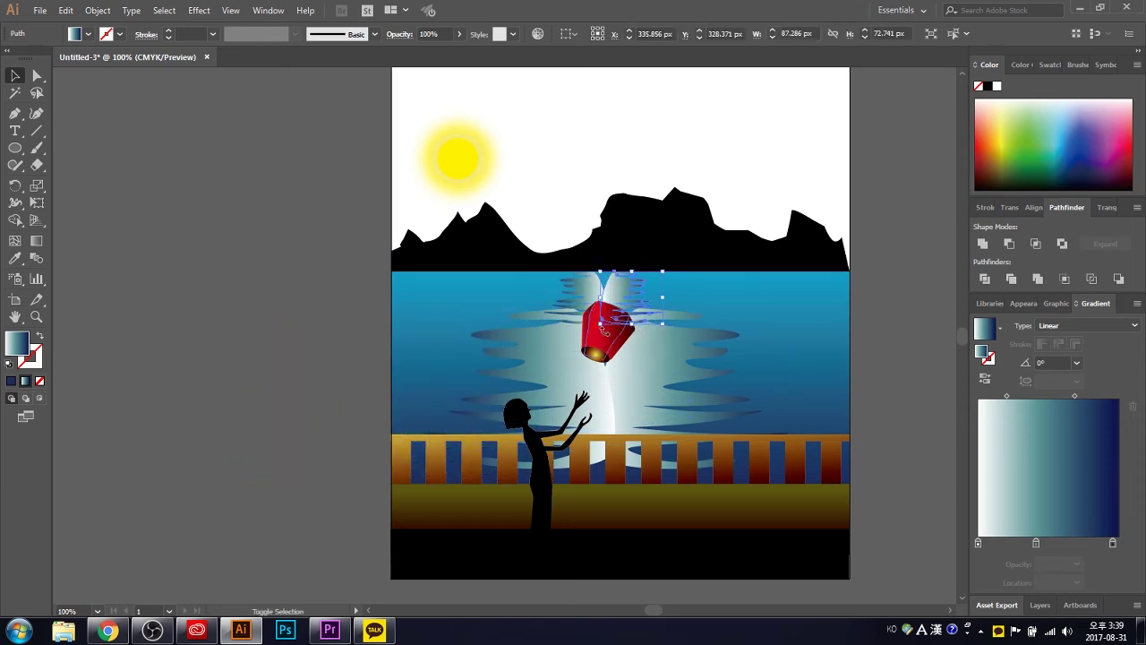
shift+click(626, 309)
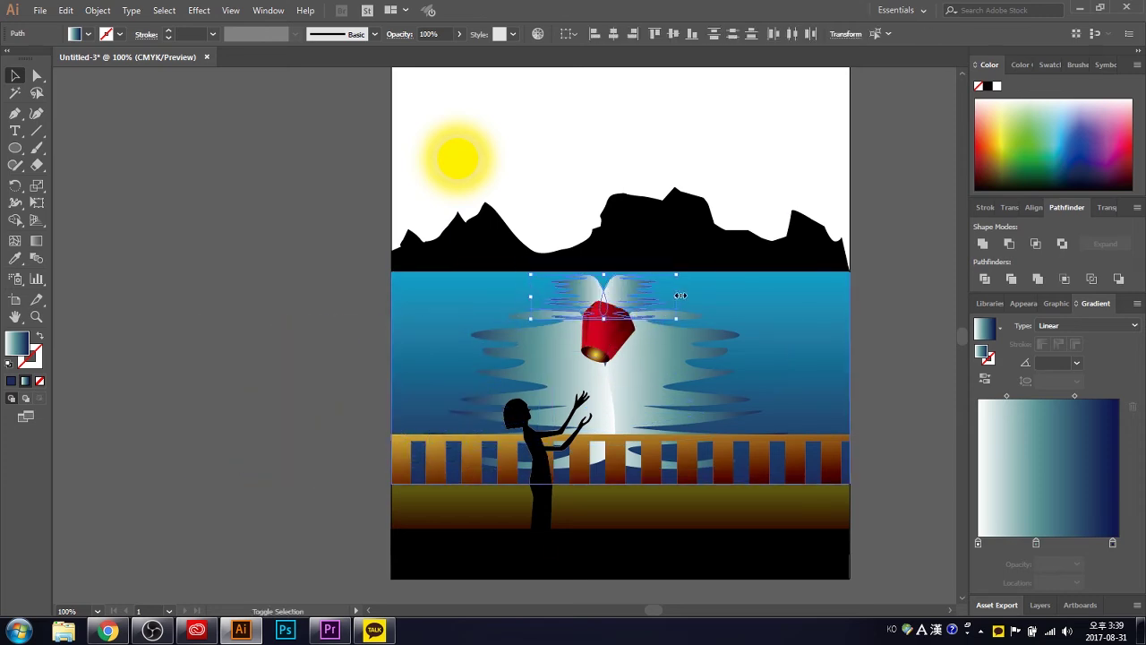
drag(591, 305, 624, 313)
click(624, 305)
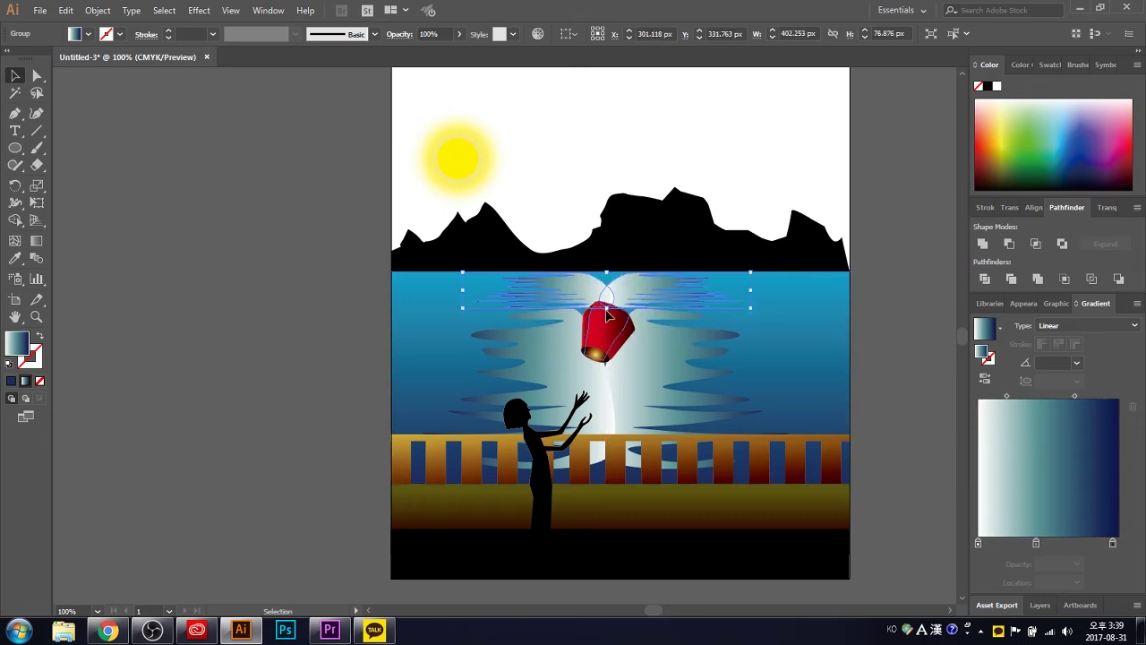
click(769, 335)
click(608, 504)
mouse_move(627, 490)
mouse_down()
mouse_move(625, 348)
mouse_move(616, 385)
mouse_up()
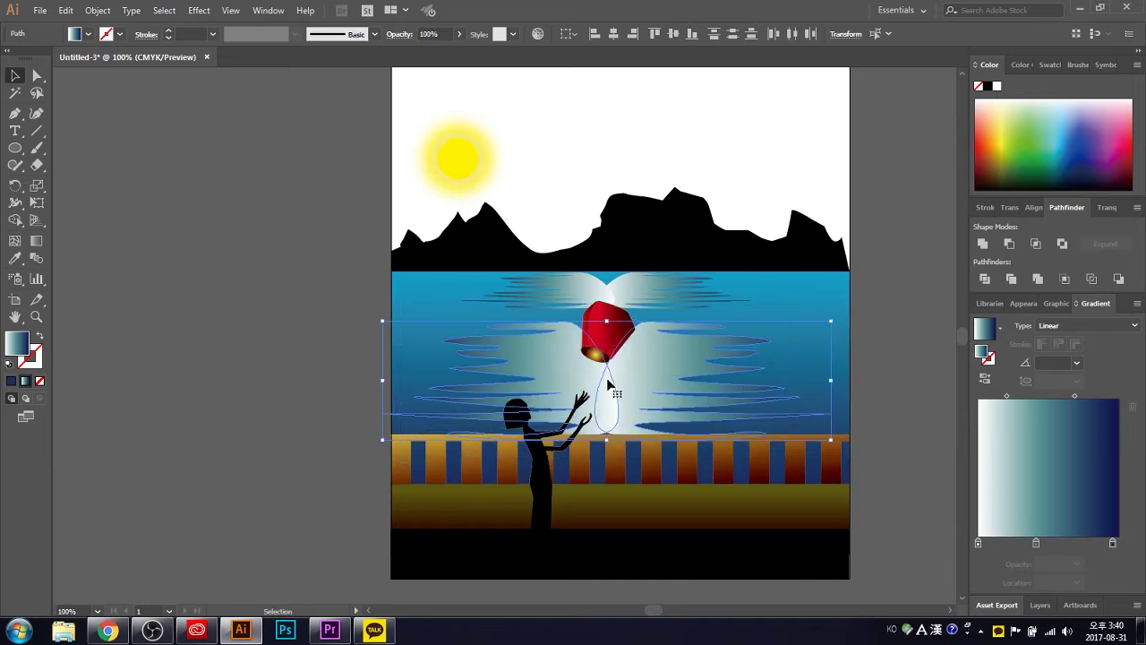
key(ctrl+shift+a)
click(583, 418)
Draw a curved cut-out shape beneath the lantern and subtract it from the waves with Minus Front
mouse_move(569, 317)
mouse_down()
mouse_move(566, 332)
mouse_move(678, 322)
mouse_move(641, 316)
mouse_up()
click(592, 370)
click(643, 361)
click(654, 329)
mouse_move(634, 273)
mouse_down()
mouse_move(582, 268)
mouse_move(641, 270)
mouse_up()
drag(581, 291, 582, 309)
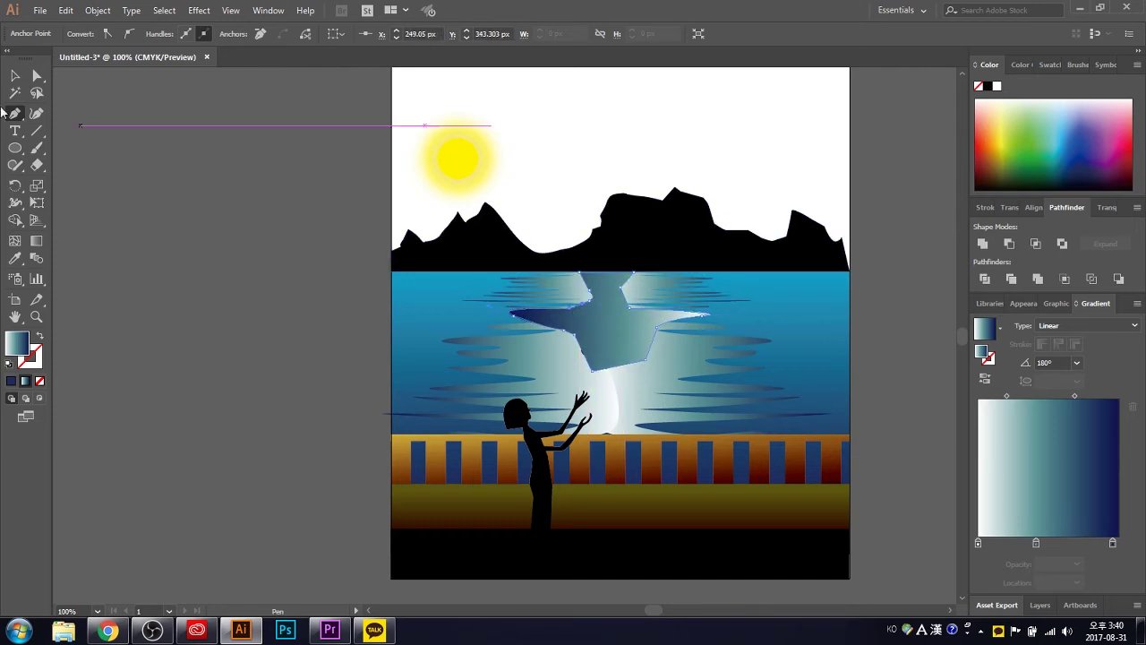
click(15, 75)
click(571, 387)
click(1009, 242)
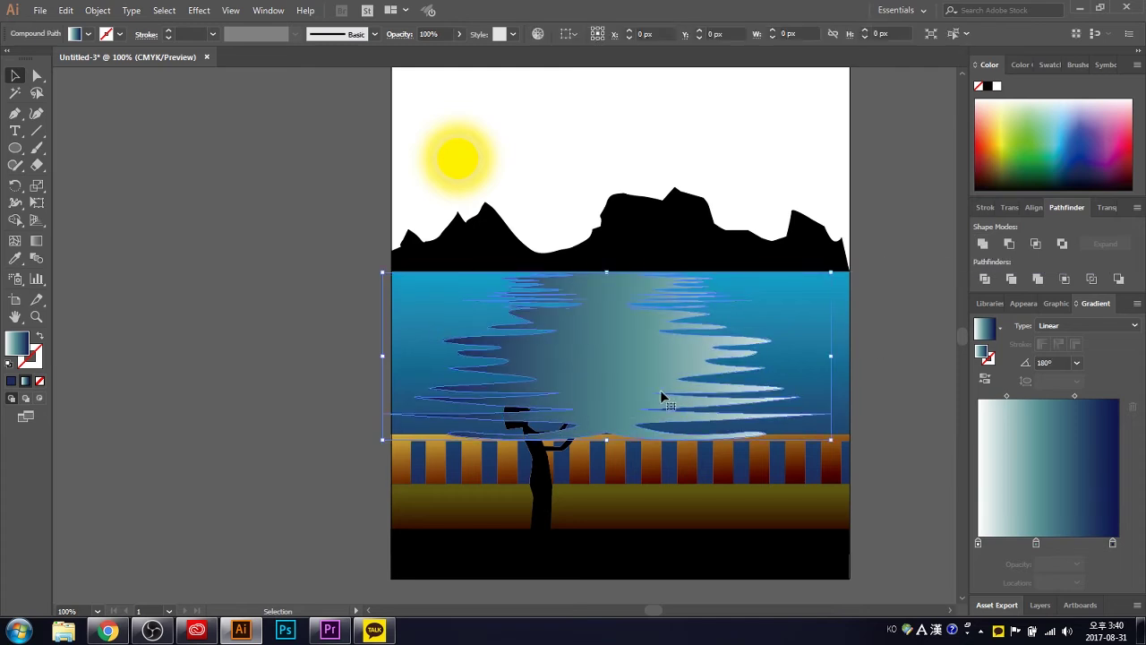
click(900, 336)
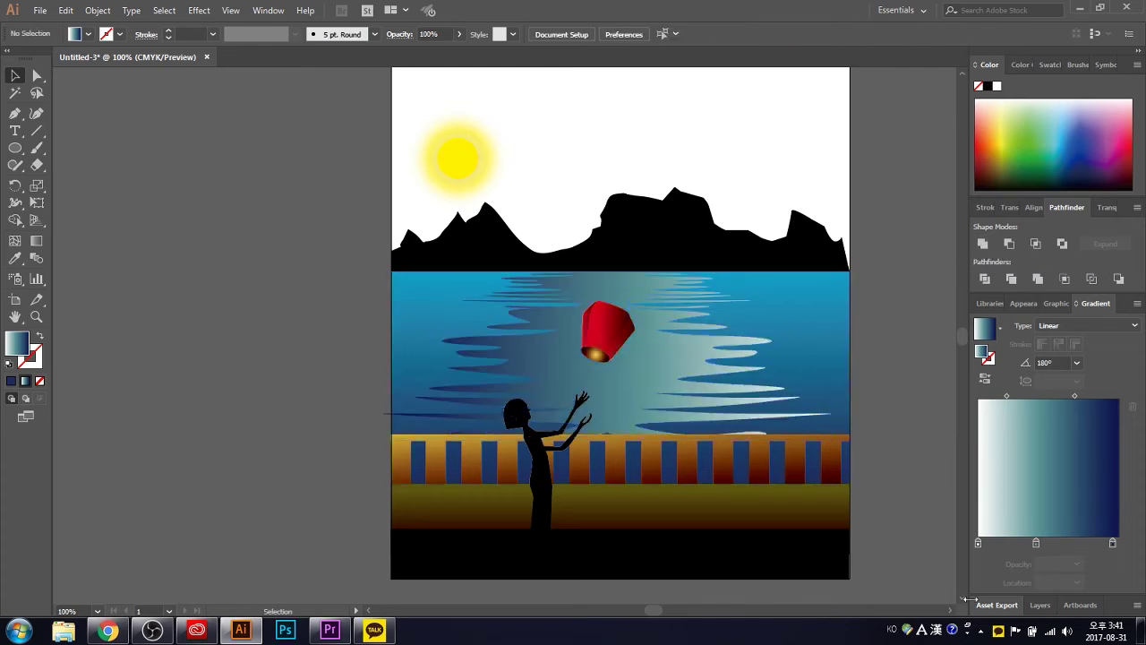
Shift the waves' gradient stops and set the left stop to dark teal
click(502, 394)
drag(1036, 543, 1055, 543)
drag(1031, 543, 979, 544)
double_click(978, 543)
click(1044, 374)
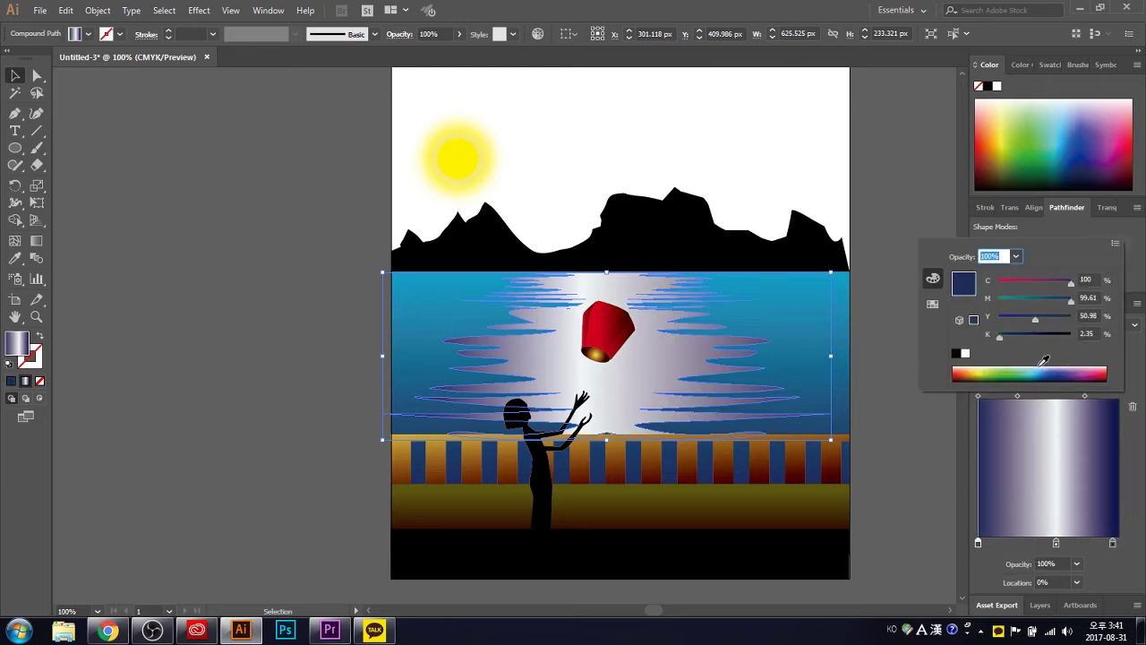
click(1050, 367)
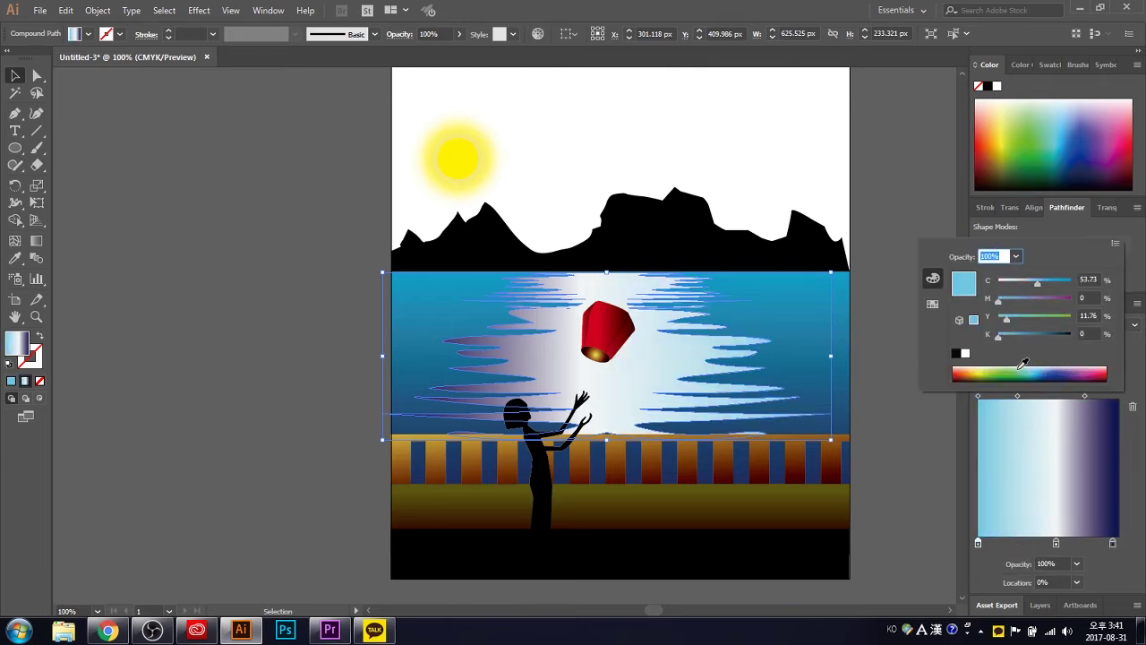
click(1044, 374)
click(1038, 375)
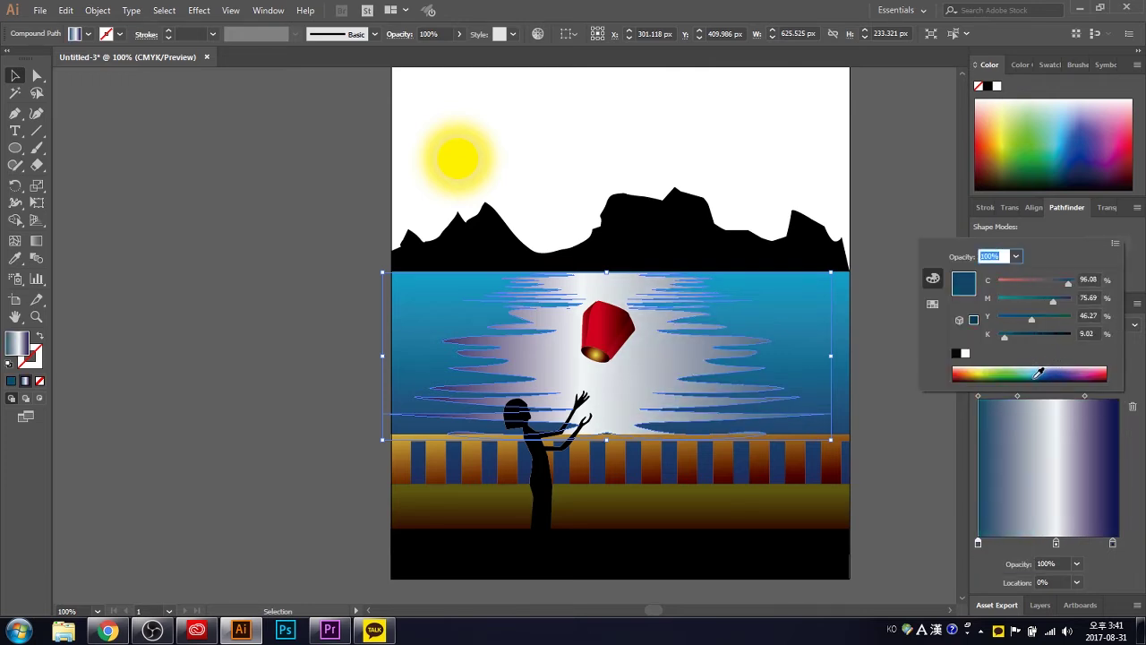
click(934, 460)
click(899, 401)
Move the waves right and stretch them wider to the left across the water
drag(763, 370, 748, 373)
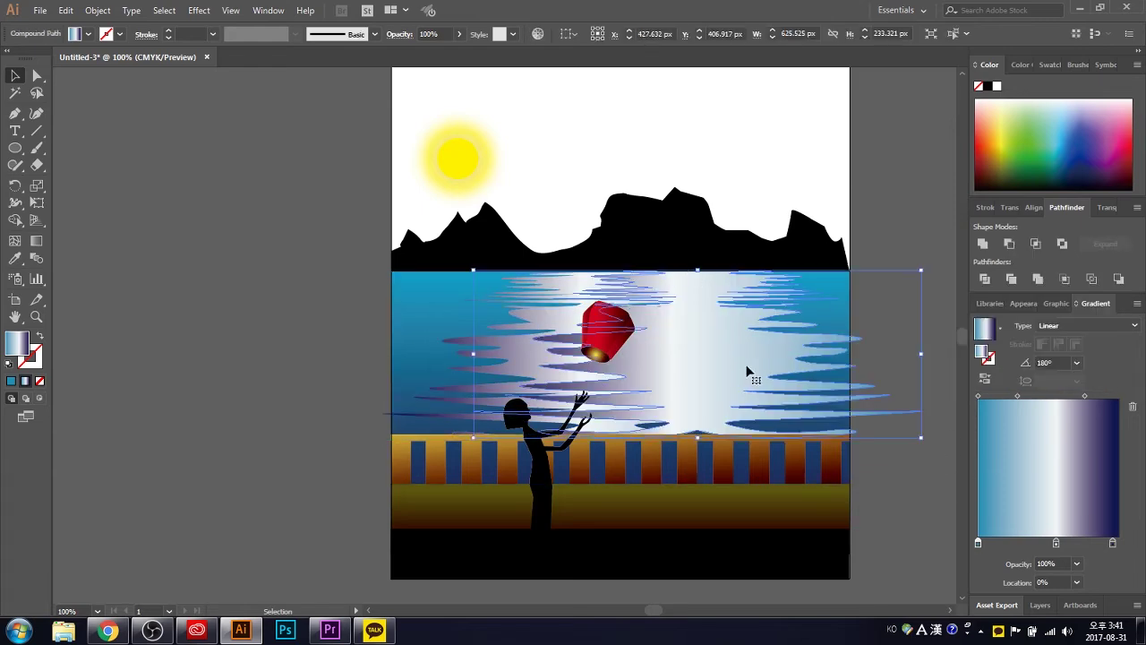
drag(474, 355, 351, 356)
drag(560, 357, 539, 354)
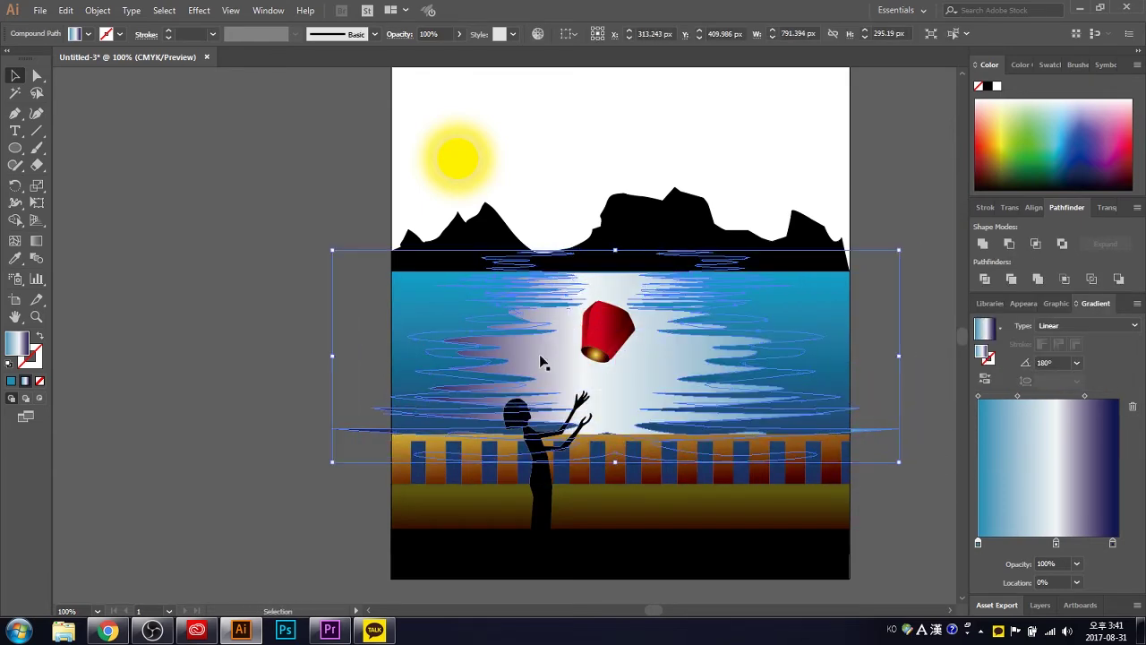
click(893, 222)
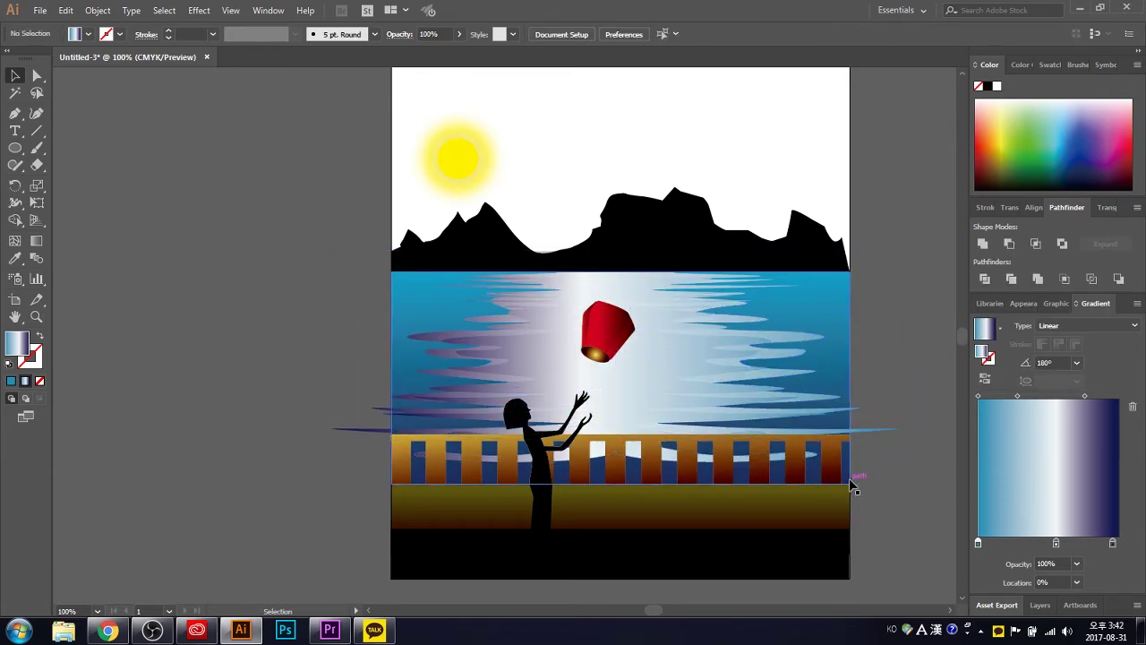
click(835, 349)
Lower the waves' opacity to 61% in the Transparency panel
click(1107, 207)
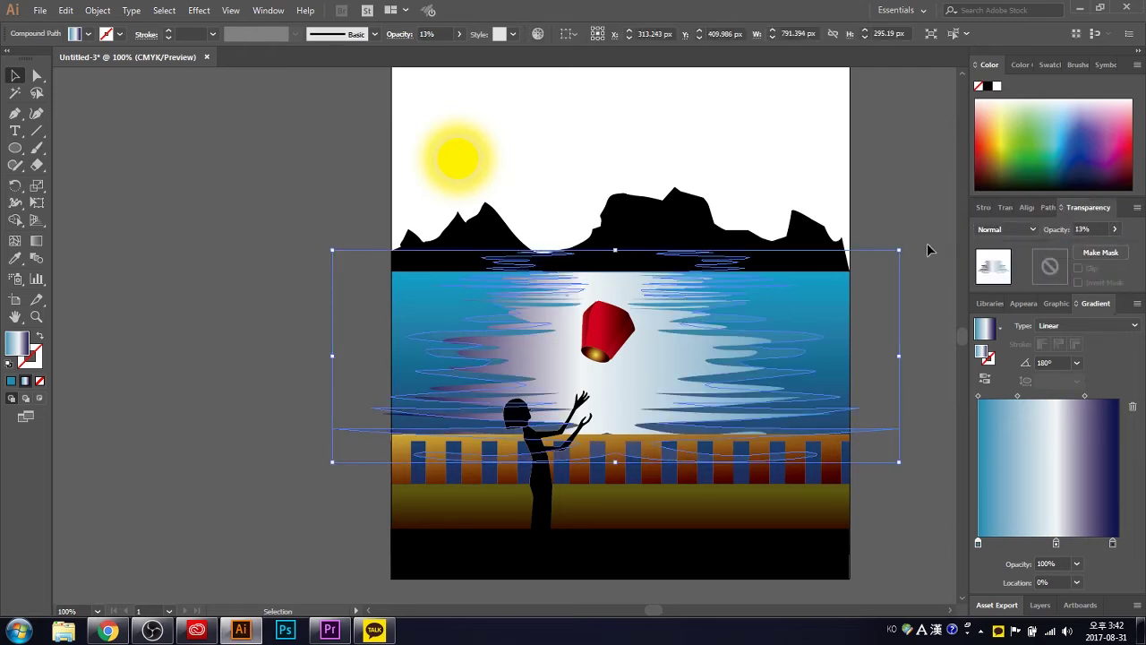
key(ctrl+z)
click(1115, 229)
drag(1119, 248, 1088, 256)
click(933, 468)
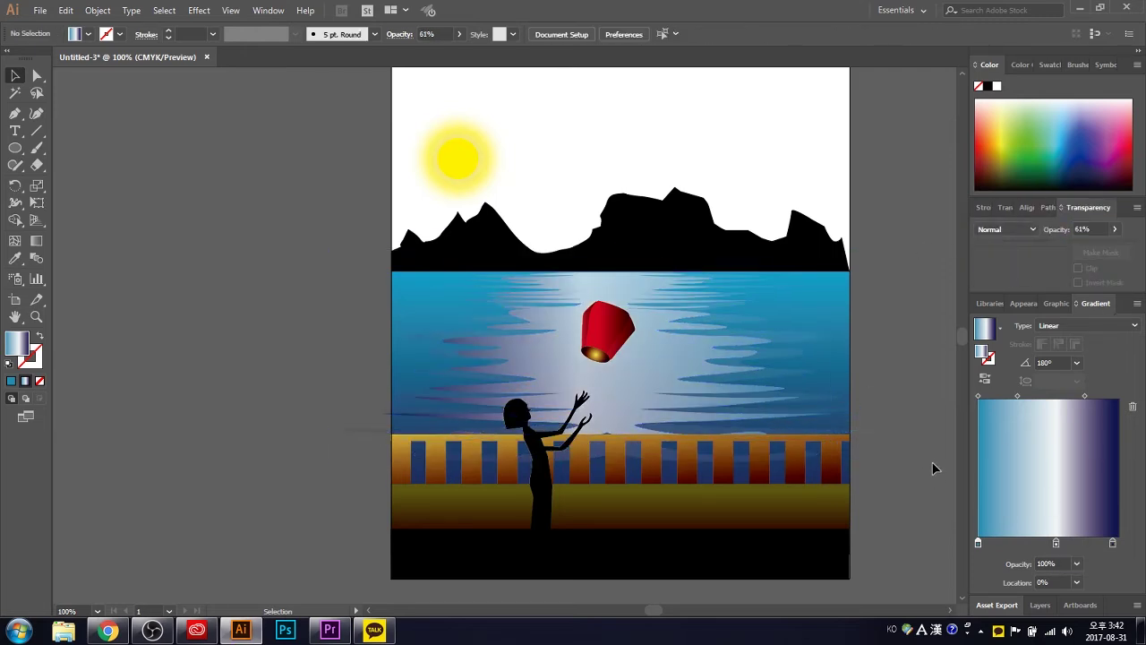
click(517, 414)
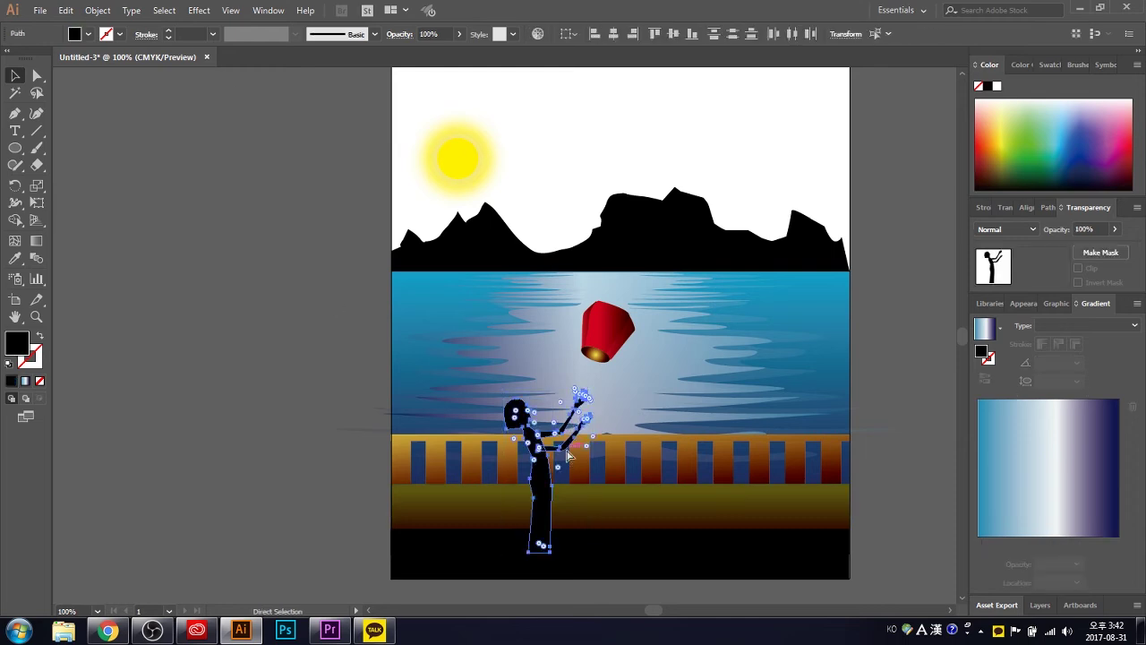
Enlarge the girl figure slightly, leaving the waves where they were
drag(528, 447, 537, 466)
click(185, 189)
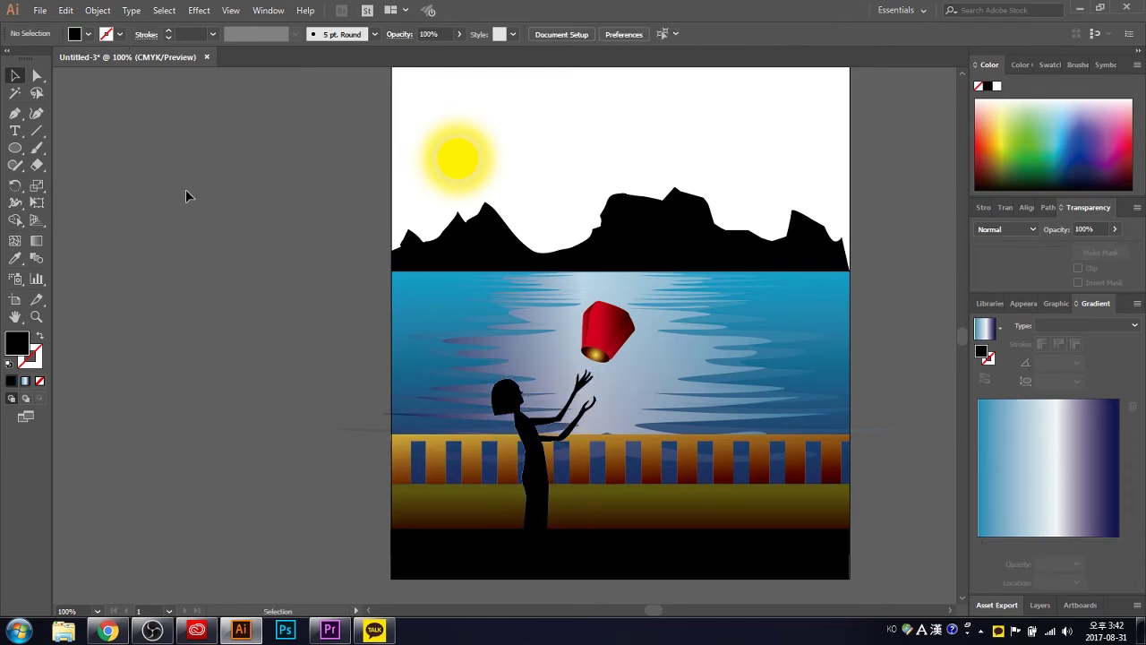
click(313, 212)
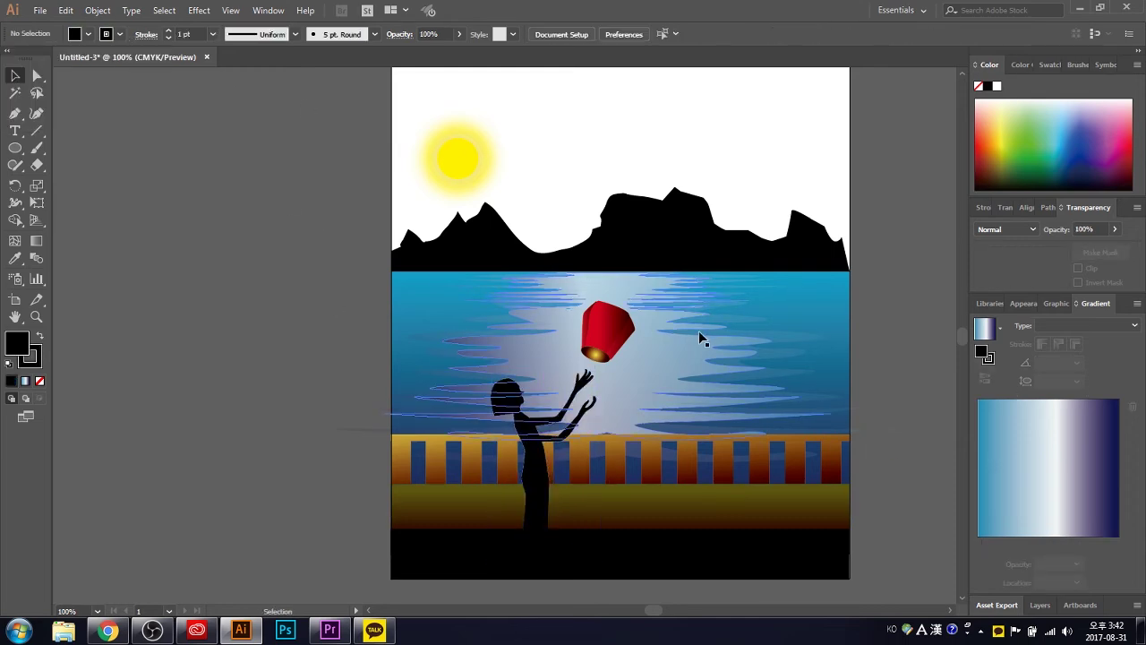
scroll(879, 355, up, 2)
click(555, 409)
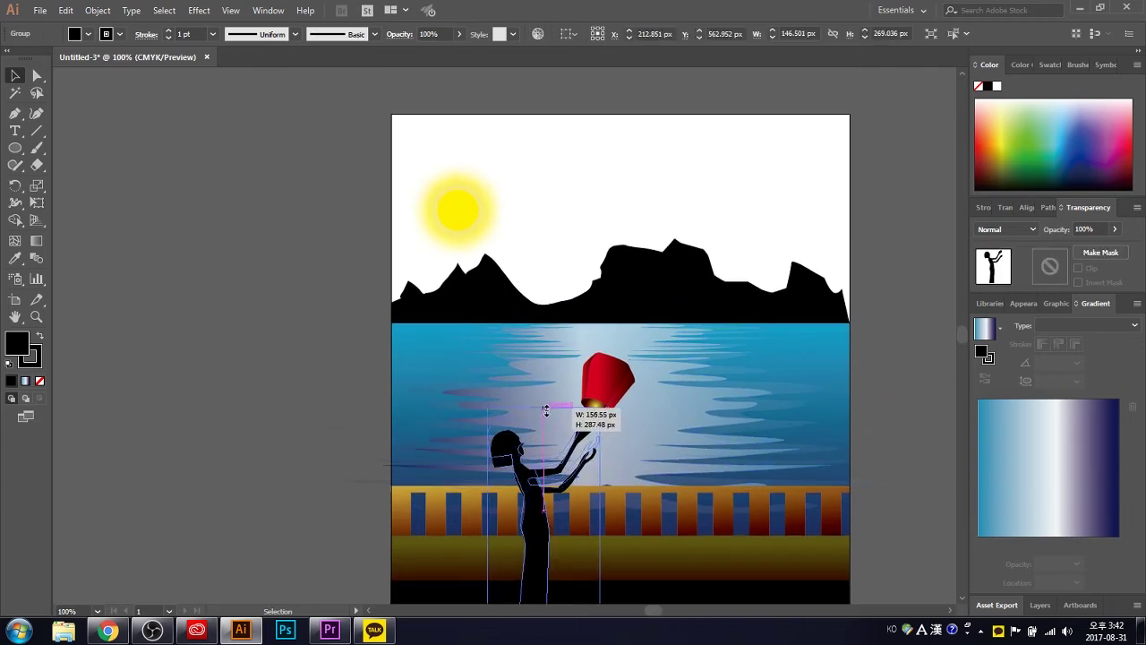
mouse_move(641, 408)
mouse_down()
mouse_move(567, 367)
mouse_move(618, 354)
mouse_up()
key(ctrl+z)
Lift the red lantern higher and re-angle its red gradient to 33°
key(a)
click(609, 370)
key(v)
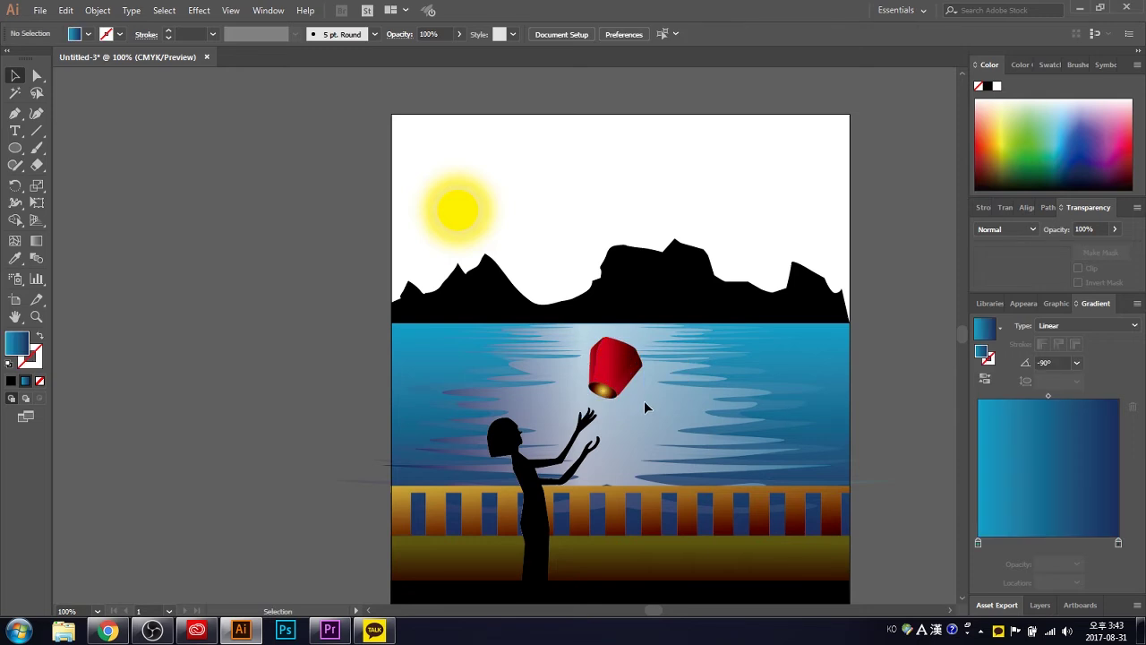
scroll(644, 400, down, 2)
click(616, 328)
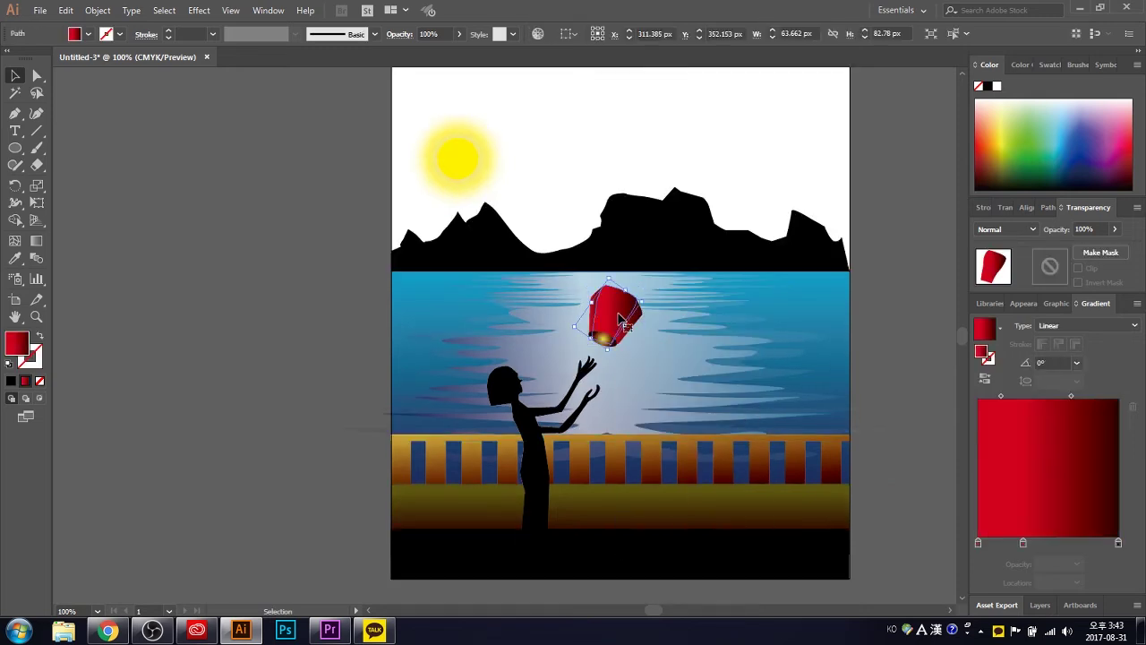
key(v)
key(ctrl+shift+a)
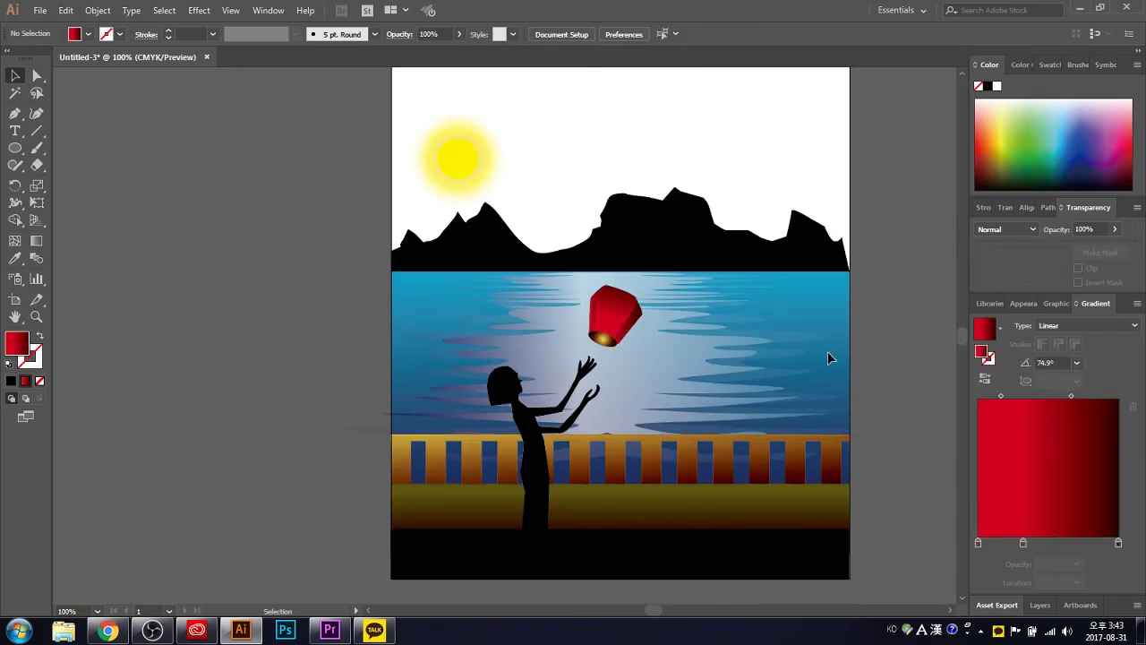
click(597, 324)
key(v)
key(ctrl+shift+a)
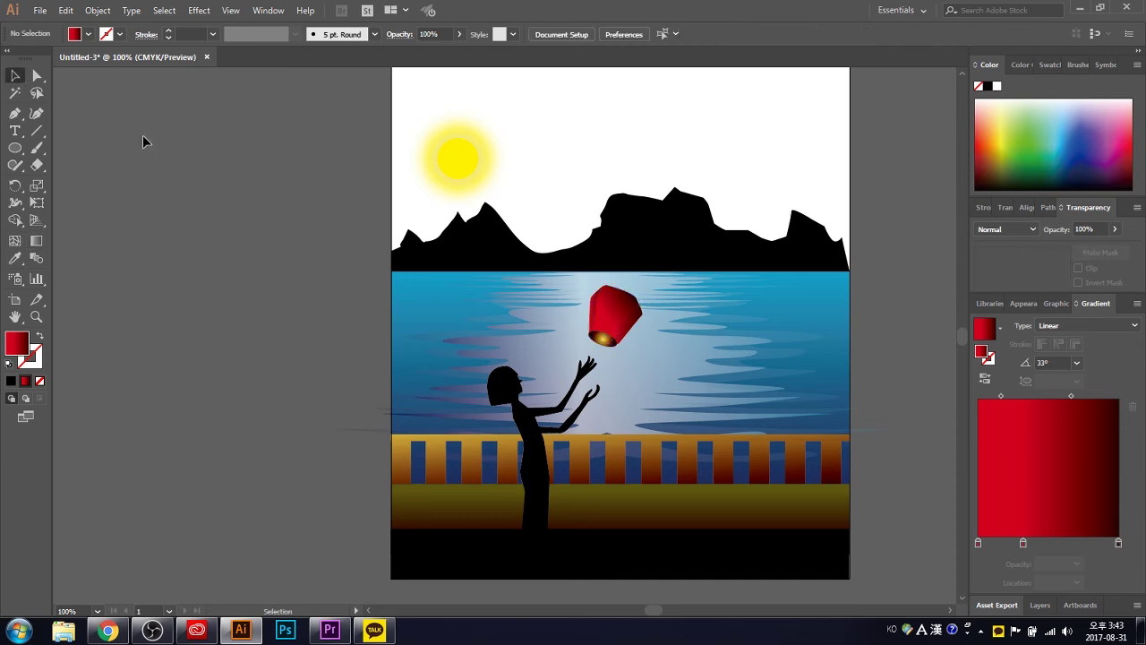
click(511, 262)
Set the band's left gradient stop beneath the railing to dark red
click(859, 373)
scroll(860, 373, down, 1)
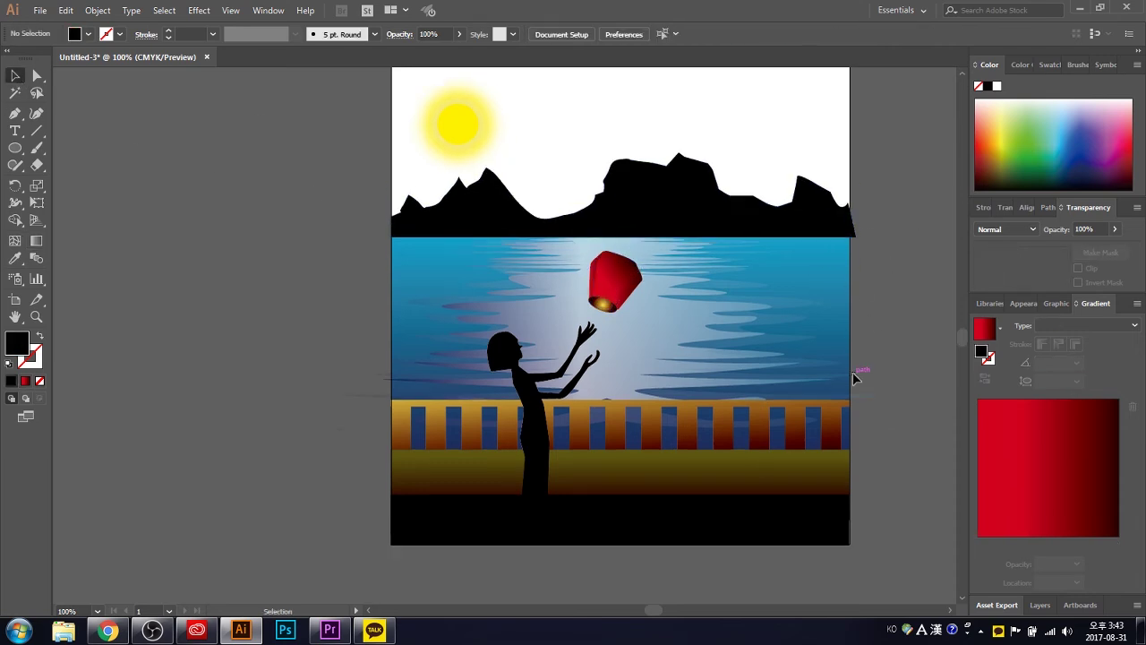
click(644, 479)
click(632, 511)
click(627, 470)
click(978, 542)
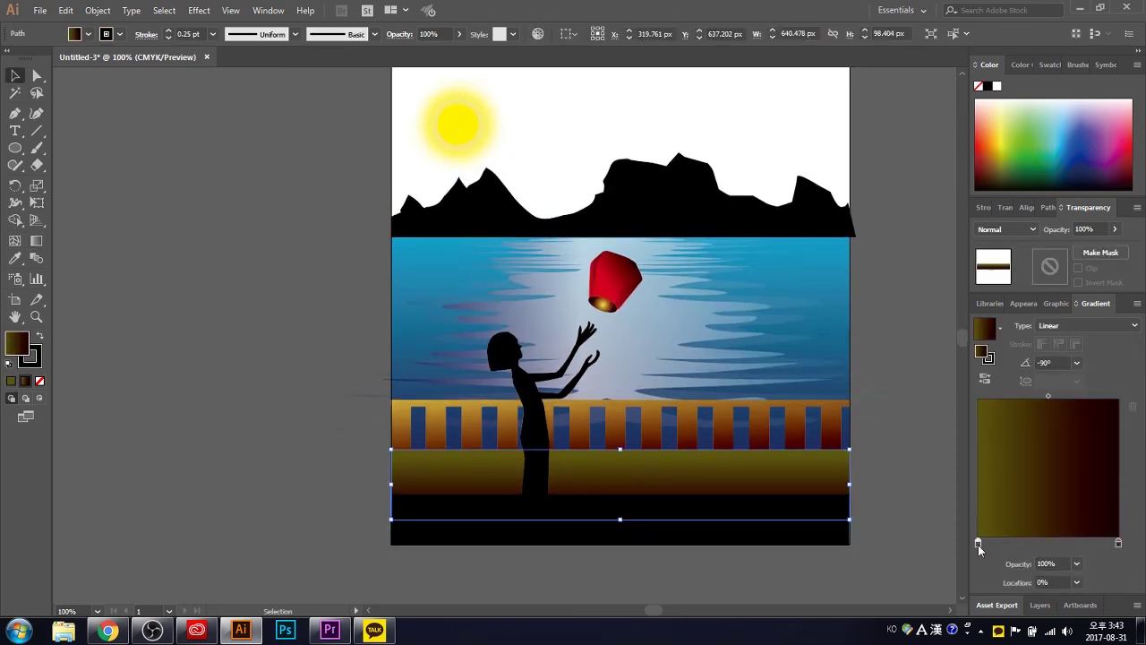
double_click(977, 541)
click(963, 369)
click(956, 372)
key(Escape)
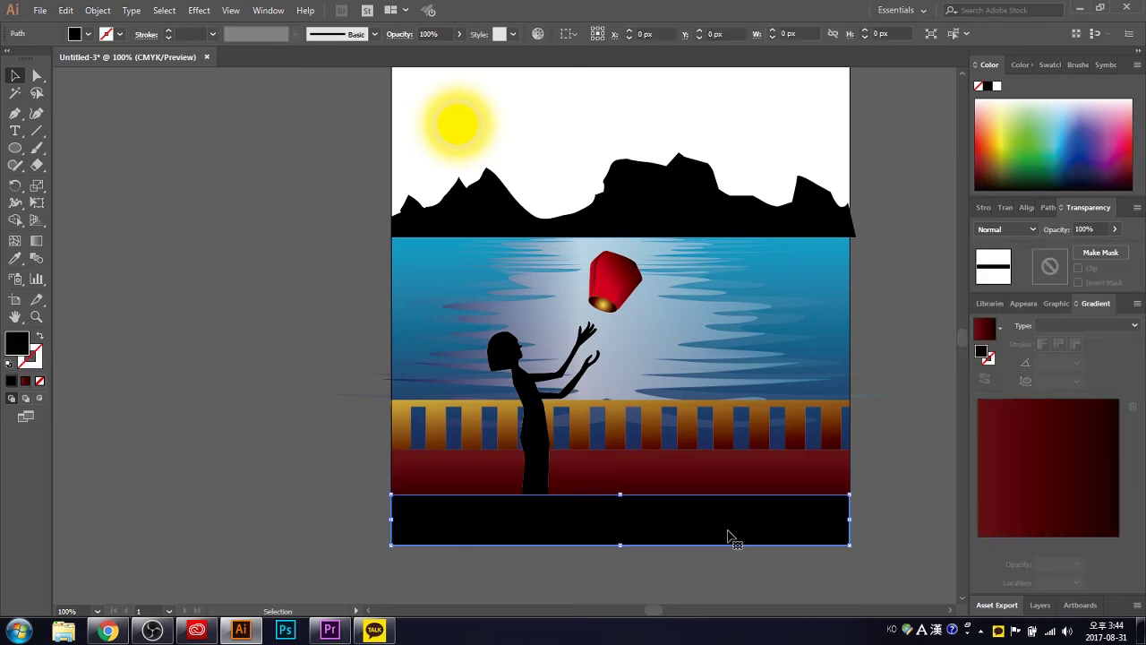
Fill the railing and the red band with the same dark red
click(239, 298)
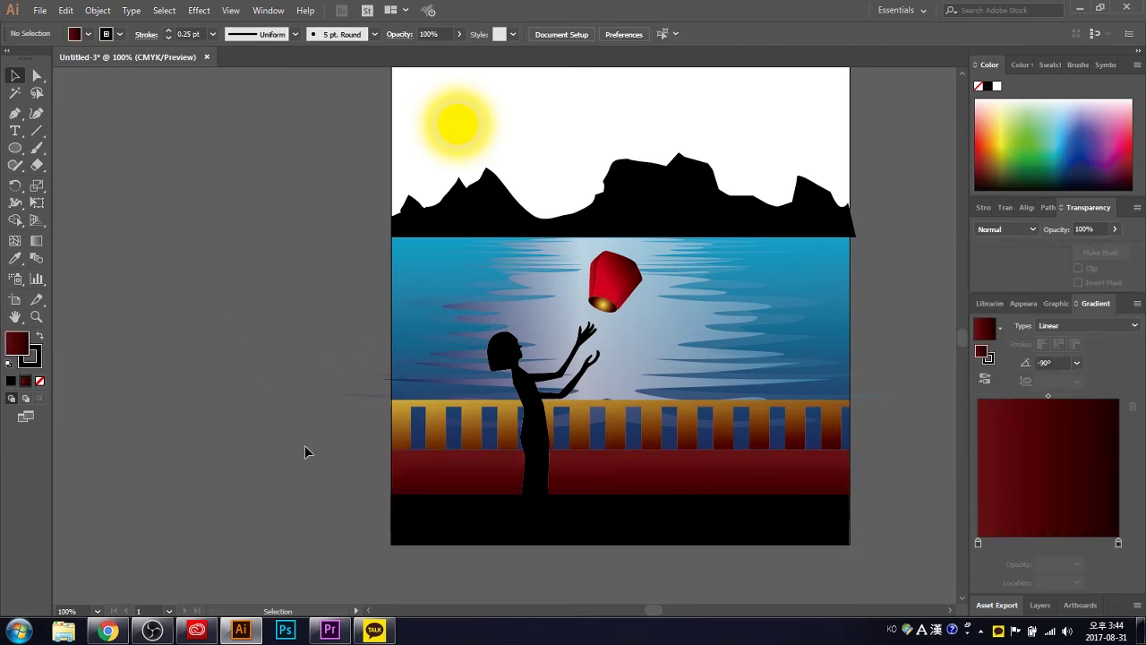
click(412, 470)
shift+click(766, 428)
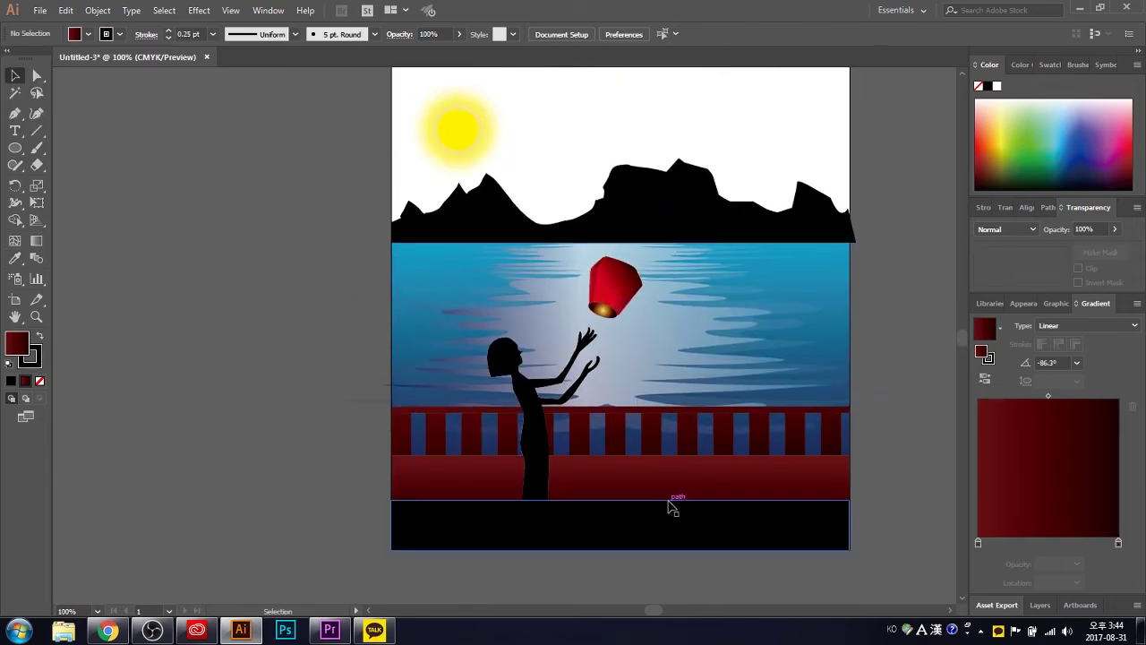
Shrink the red band into a thin strip and raise the black ground's top edge
click(668, 506)
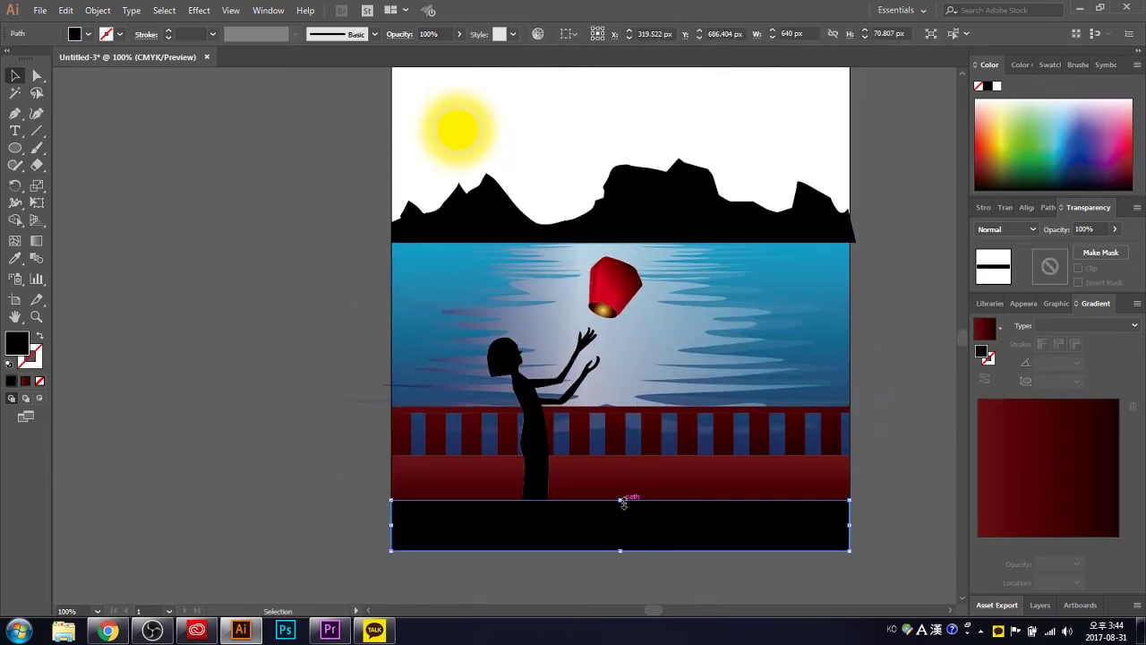
drag(614, 493, 624, 501)
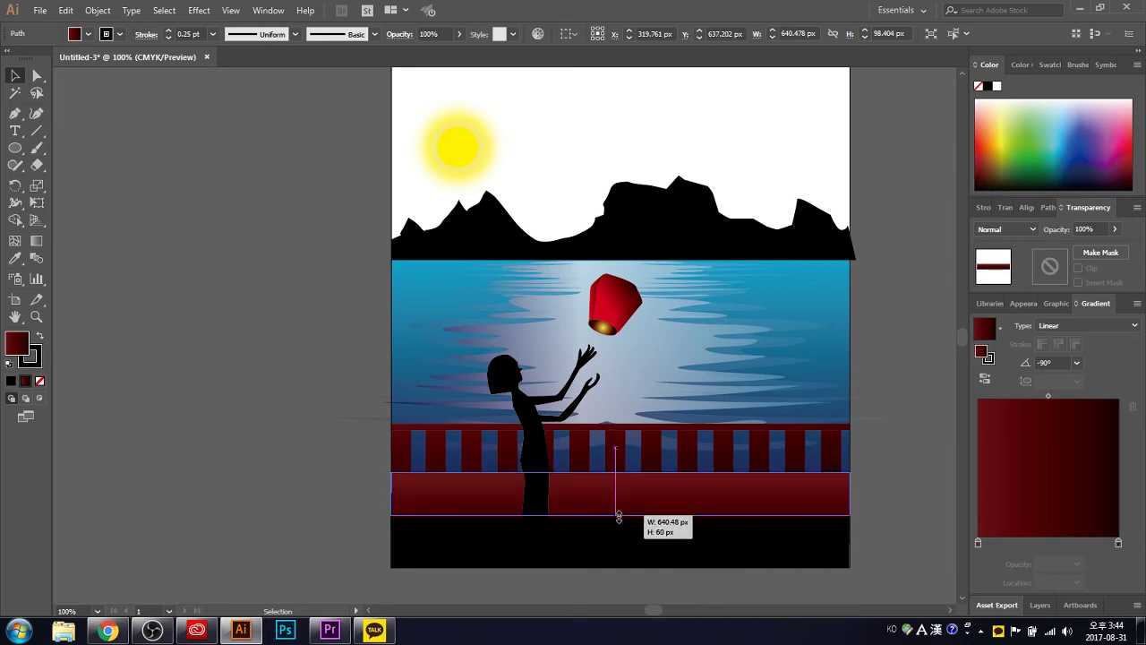
mouse_move(620, 542)
mouse_down()
mouse_move(606, 481)
mouse_move(621, 501)
mouse_move(637, 499)
mouse_up()
click(767, 545)
click(862, 537)
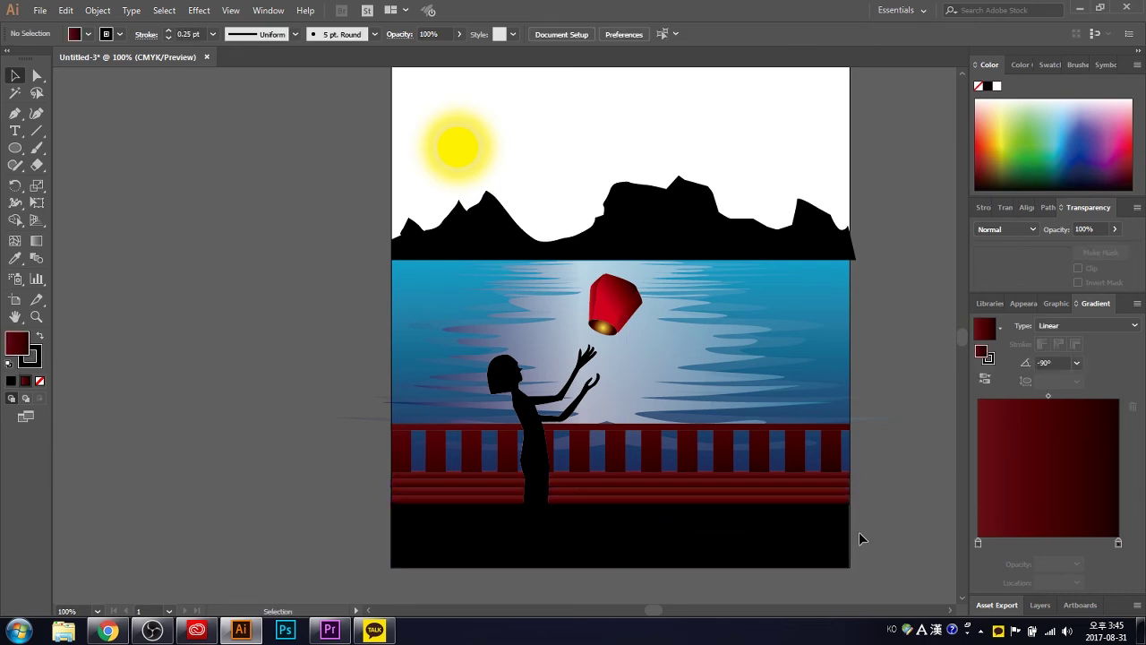
scroll(857, 537, up, 1)
scroll(885, 463, up, 3)
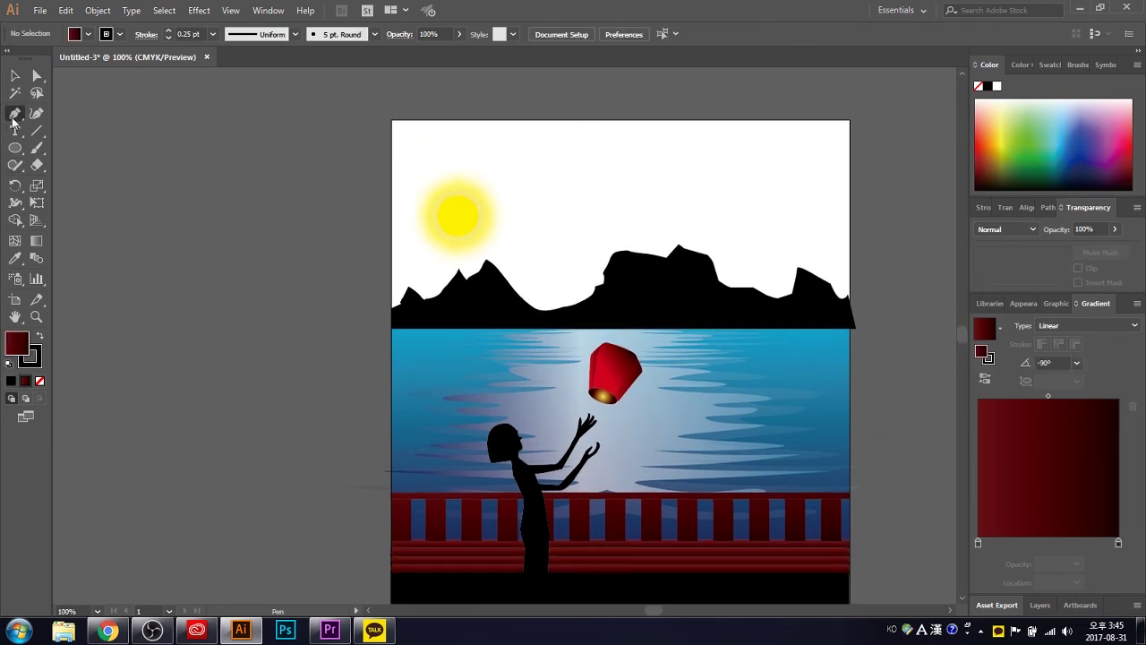
Draw a sky rectangle from the page top to the horizon with the Pen tool
click(391, 120)
click(391, 328)
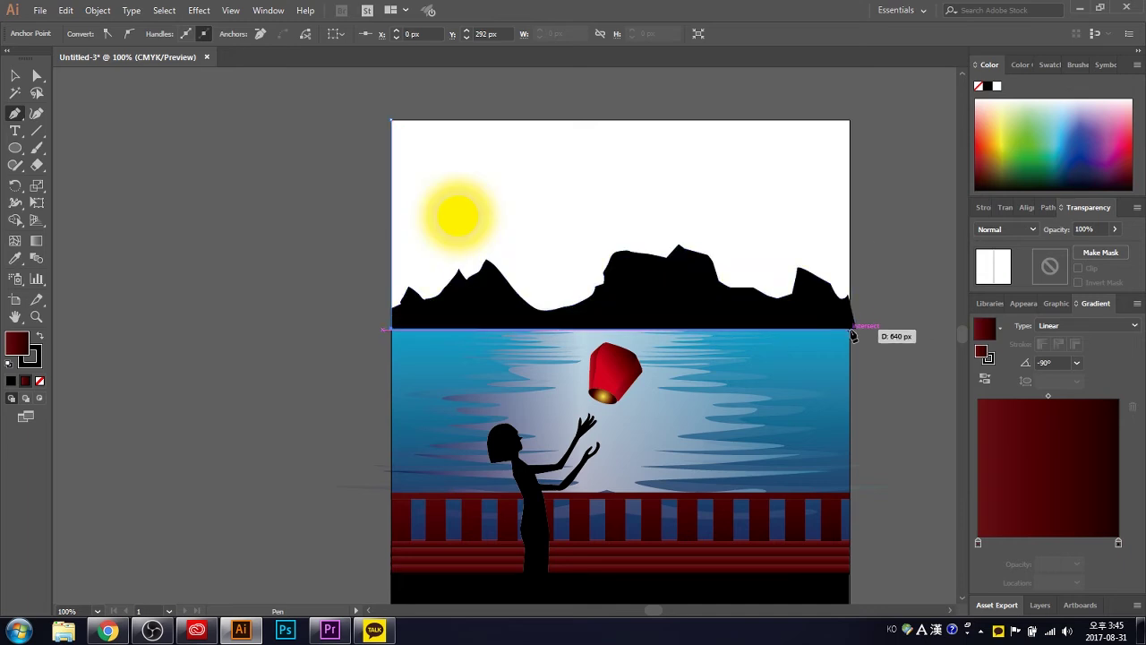
click(853, 329)
click(850, 119)
click(391, 120)
key(v)
Make the sky gradient's left stop yellow and its right stop dark navy
double_click(977, 541)
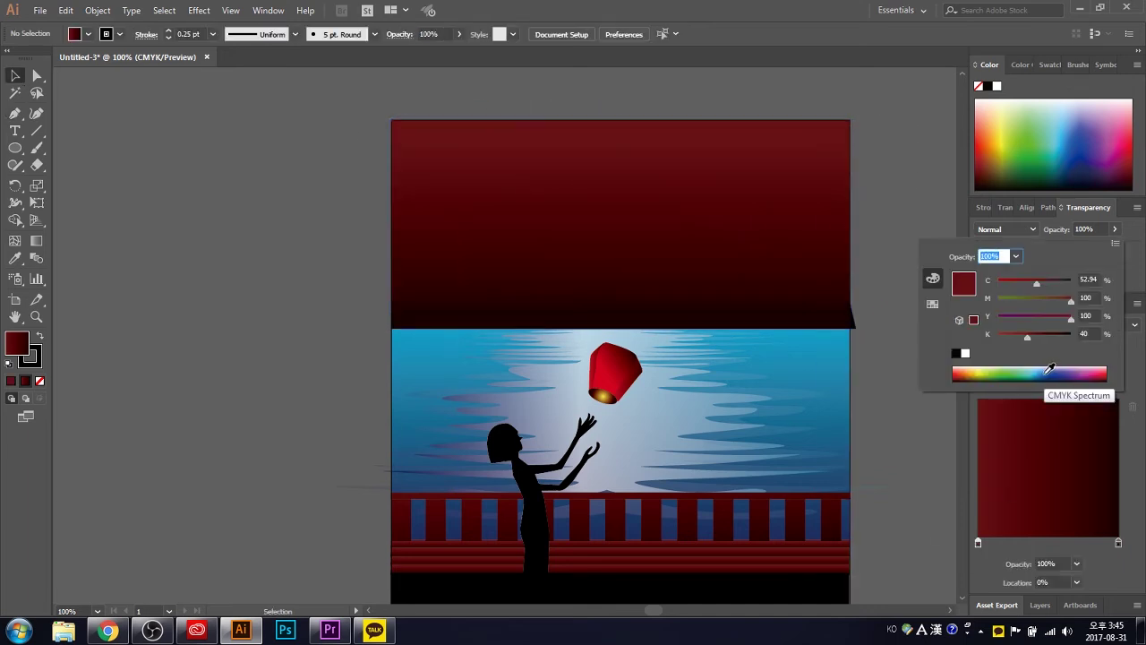
click(981, 373)
double_click(1118, 542)
drag(1030, 337, 1063, 347)
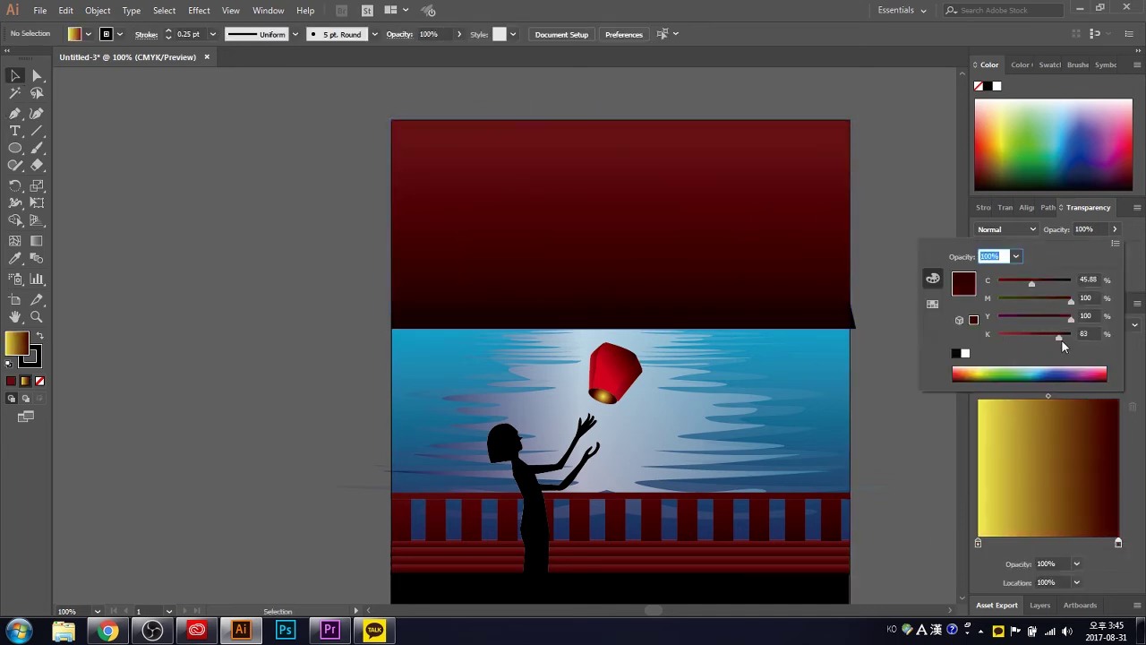
click(1054, 377)
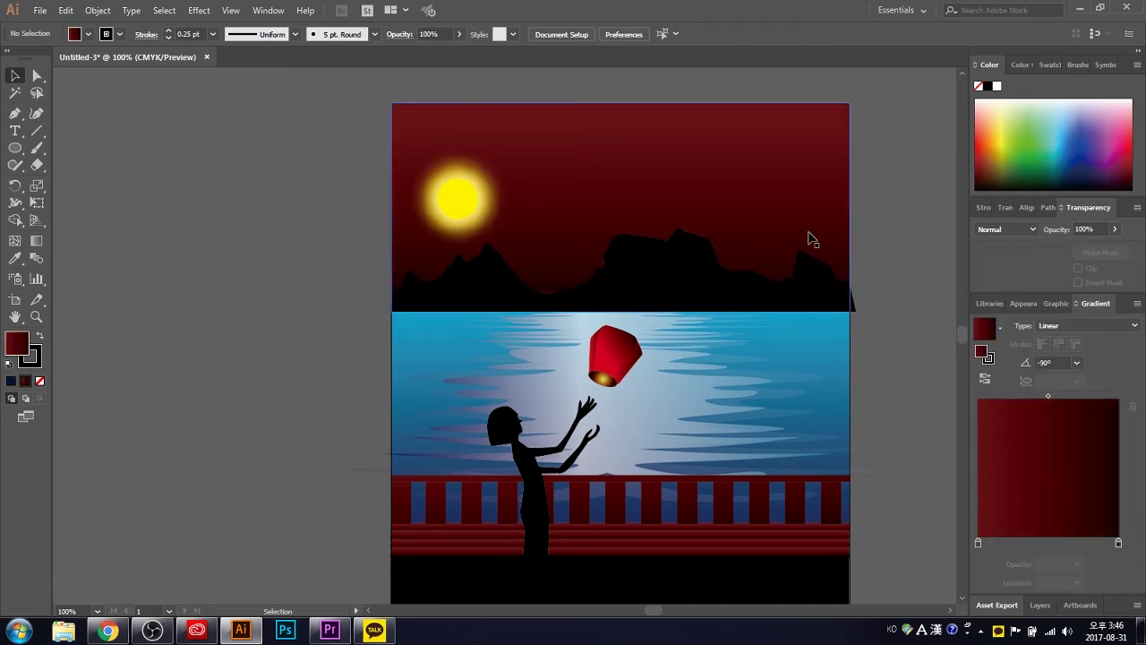
Add sky gradient stops in yellow, red, pink-magenta, and red at 85%
click(812, 239)
double_click(980, 542)
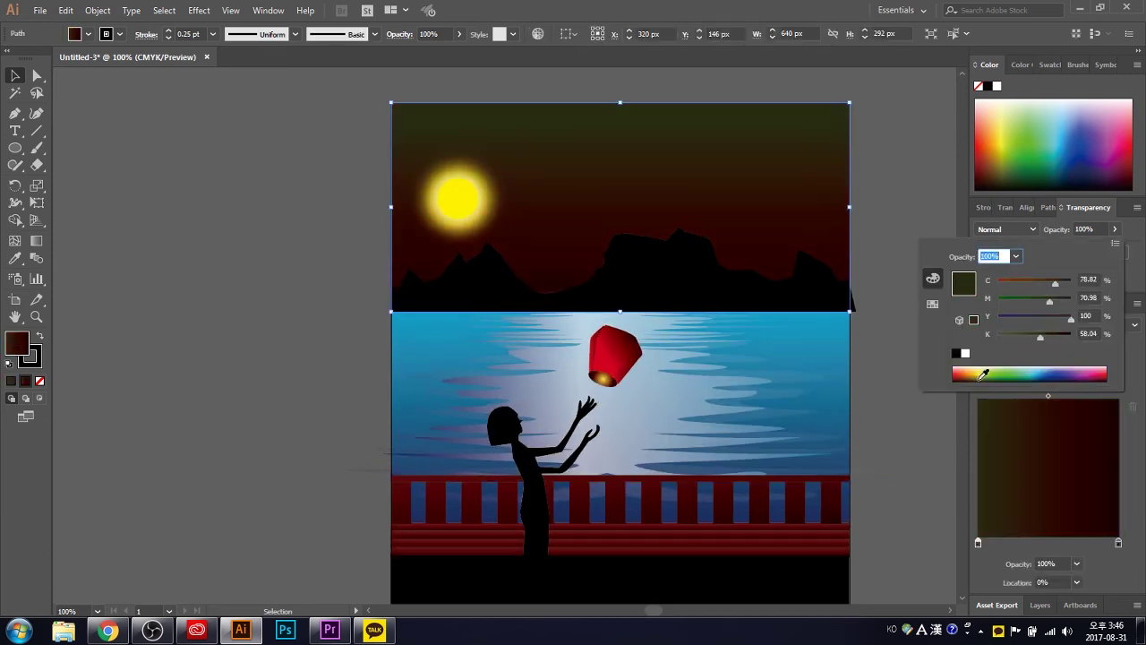
click(981, 377)
drag(1118, 542, 1060, 543)
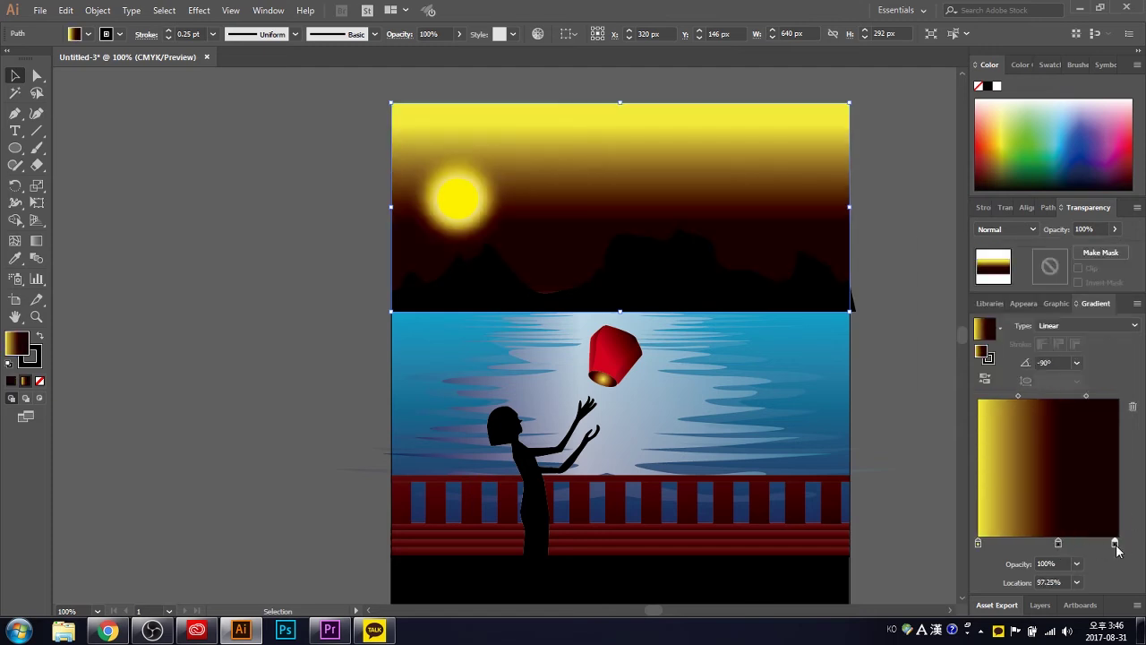
double_click(1059, 542)
click(1106, 371)
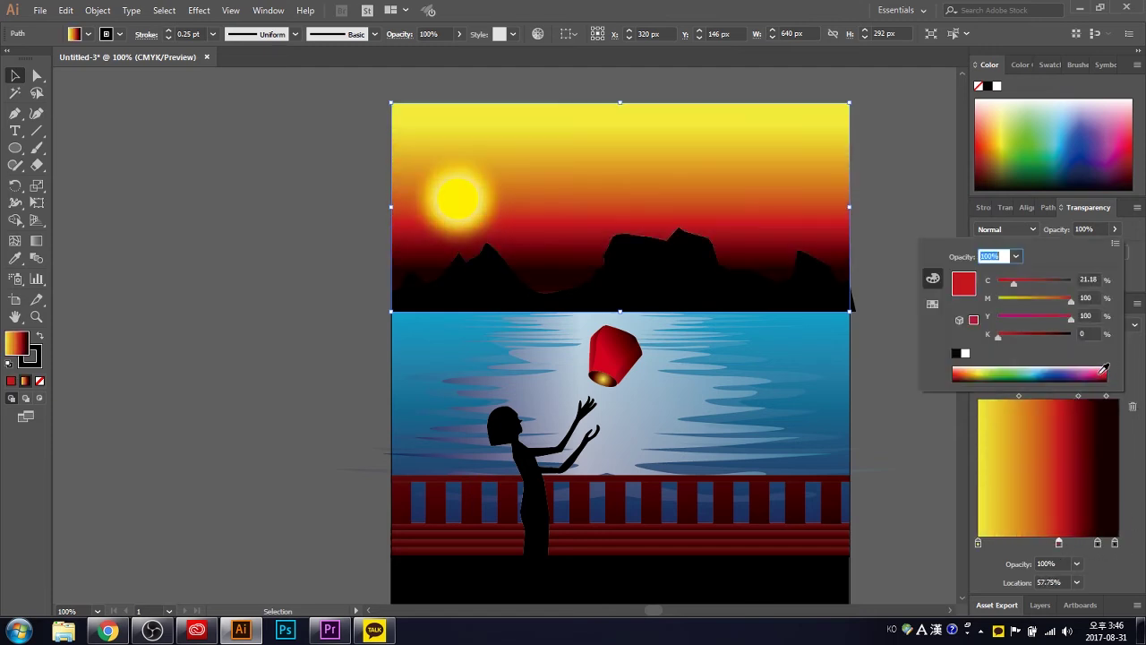
click(1059, 542)
double_click(1059, 543)
click(1100, 369)
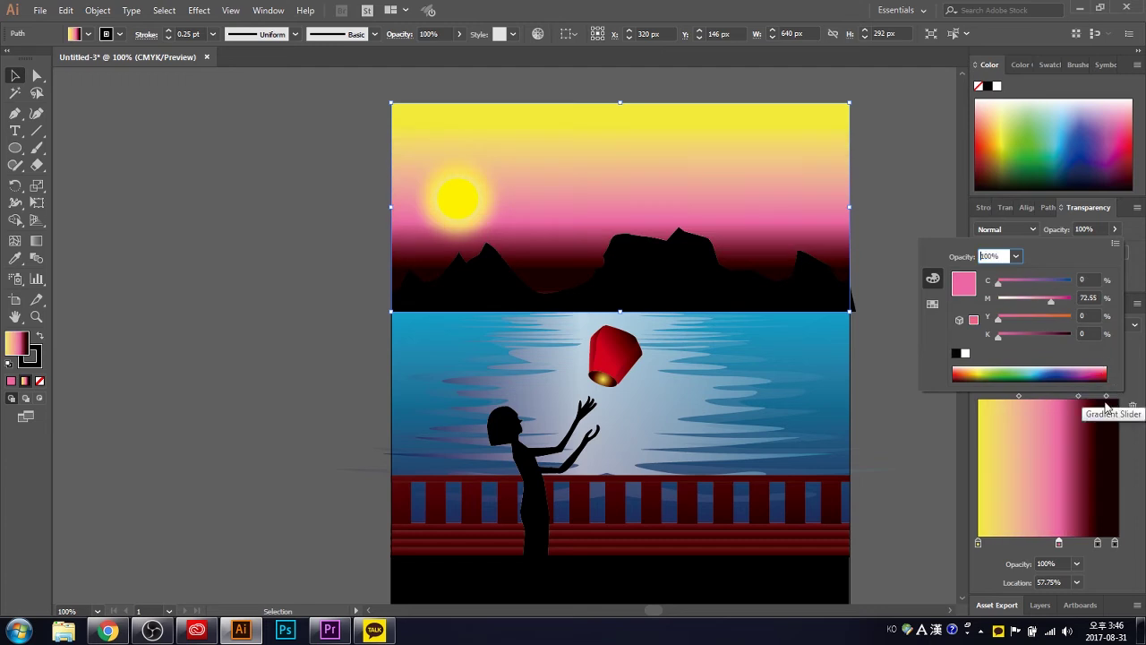
click(1101, 370)
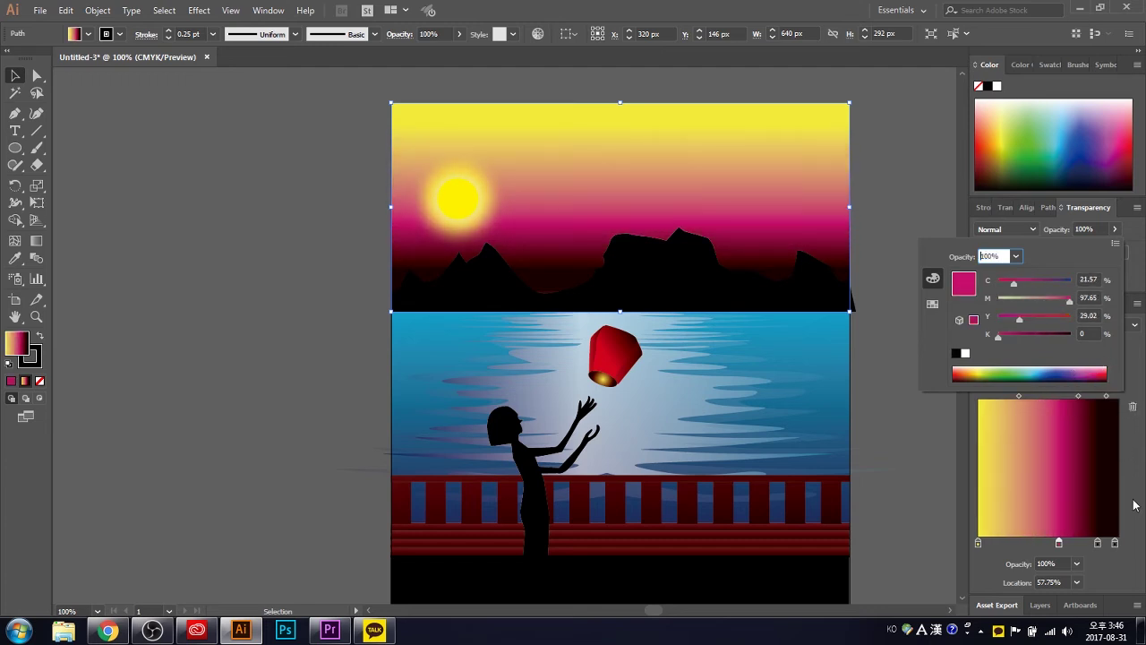
double_click(1098, 543)
click(1105, 371)
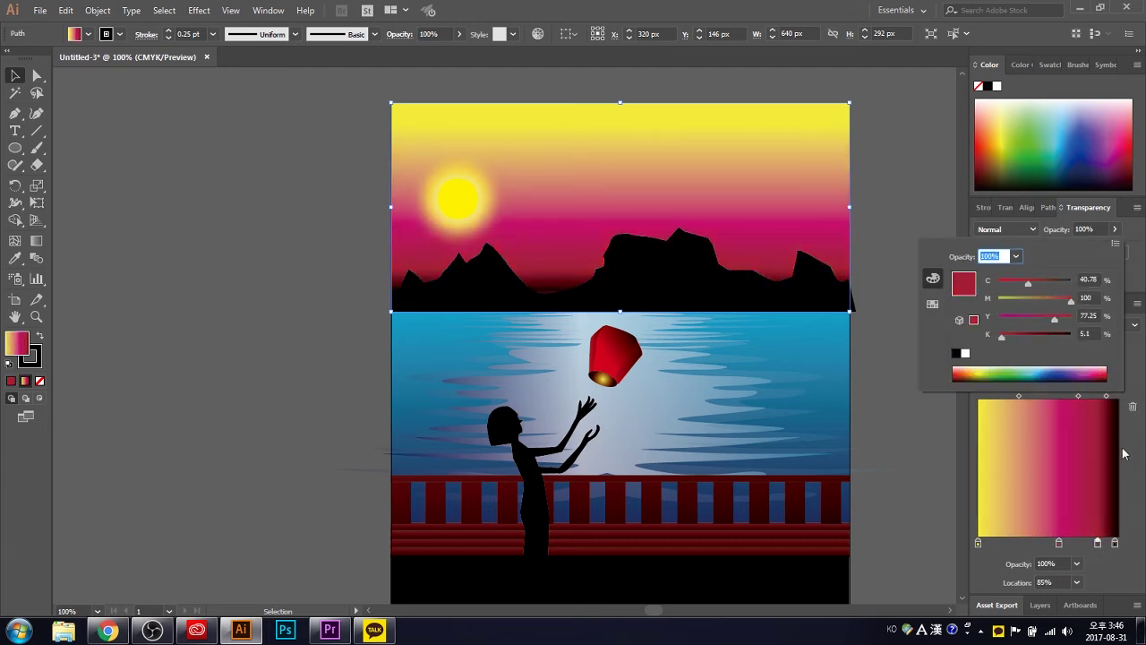
click(1115, 542)
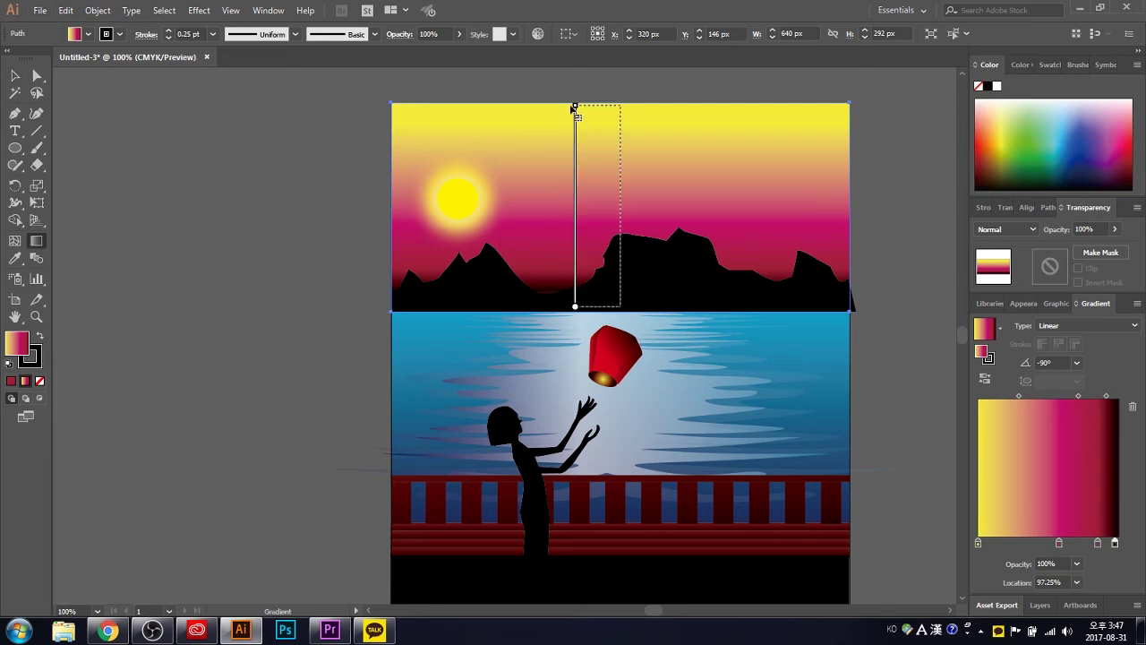
Reverse the sky gradient so it's dark on top, and pull the colour stops closer
drag(575, 105, 574, 104)
key(v)
drag(1059, 543, 1002, 545)
drag(1114, 542, 1091, 543)
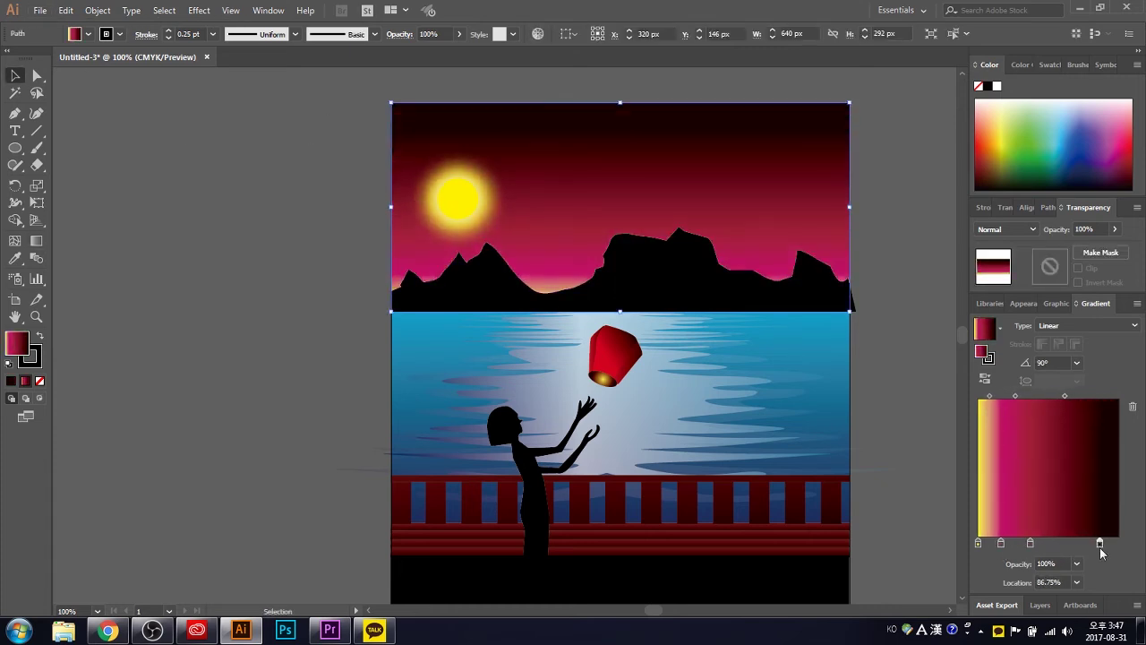
click(929, 476)
scroll(928, 475, up, 1)
drag(1001, 543, 1005, 543)
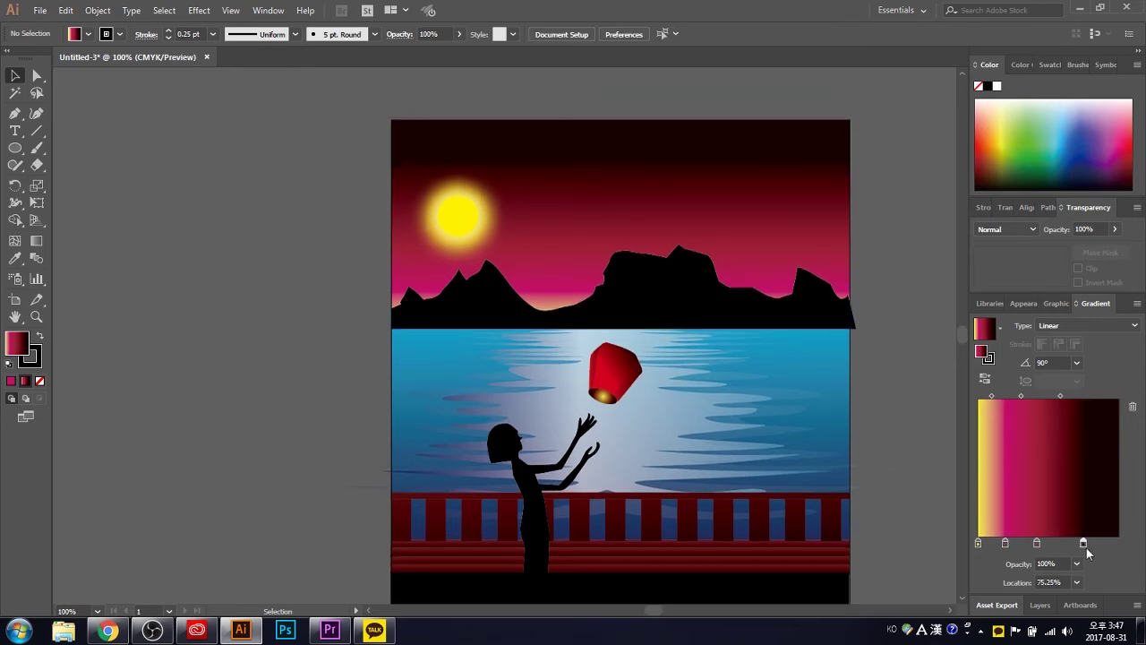
scroll(925, 445, down, 2)
Give the black mountain shape a gradient fill
click(721, 272)
click(936, 352)
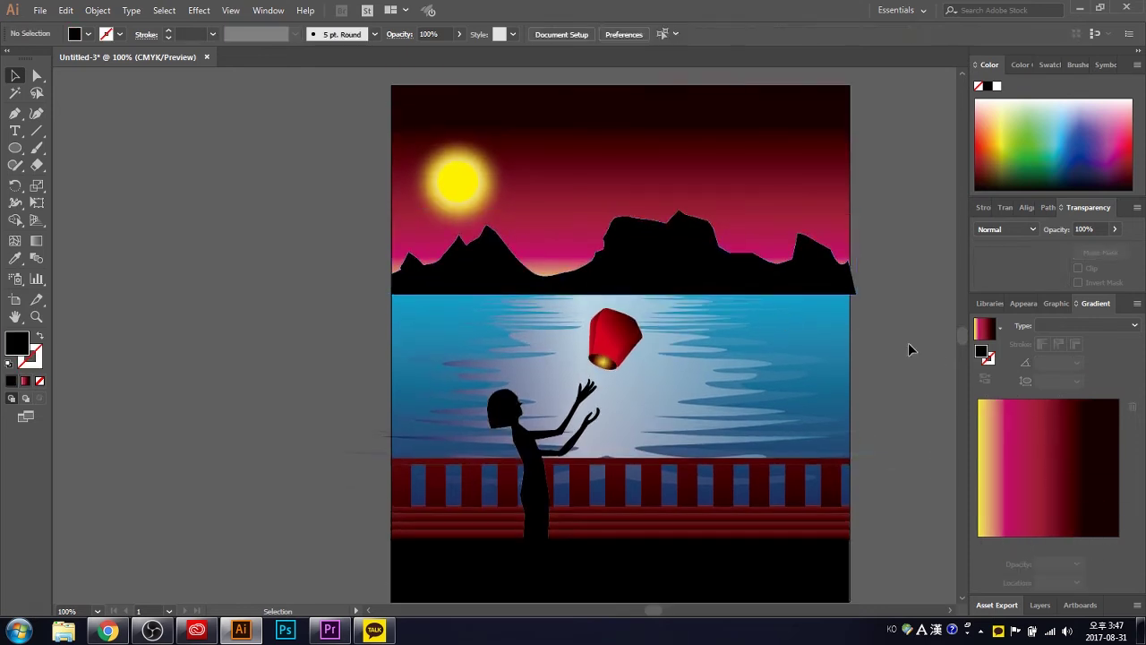
key(ctrl+z)
key(ctrl+shift+z)
Run the mountain gradient top to bottom and darken its white stop to dark grey
click(984, 329)
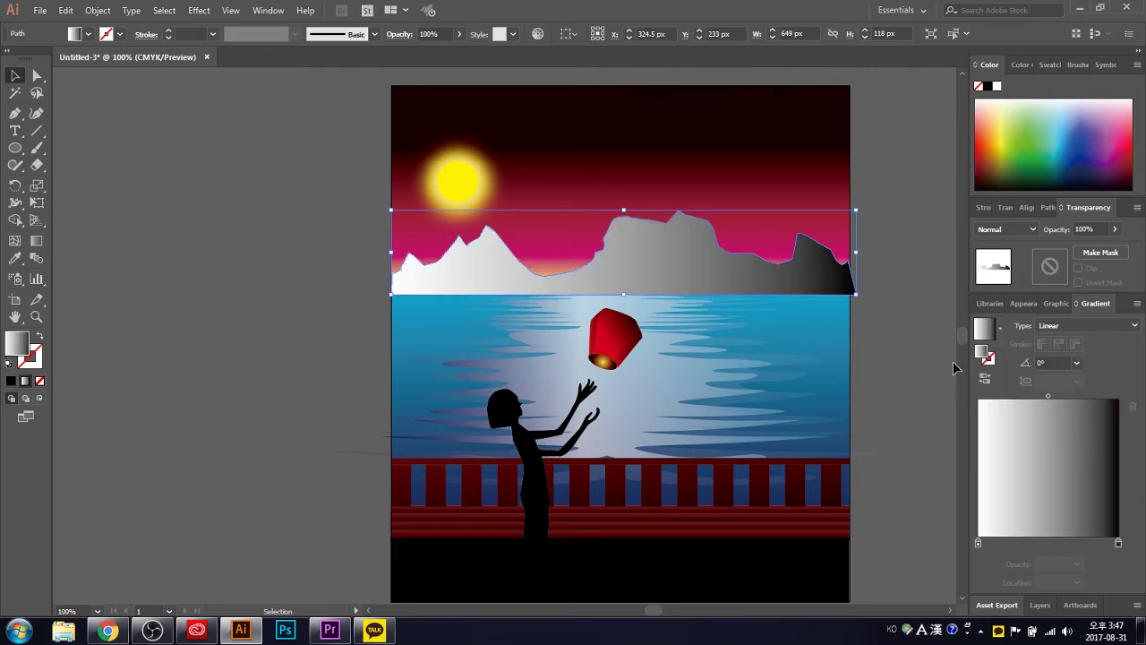
key(g)
drag(688, 216, 688, 216)
key(v)
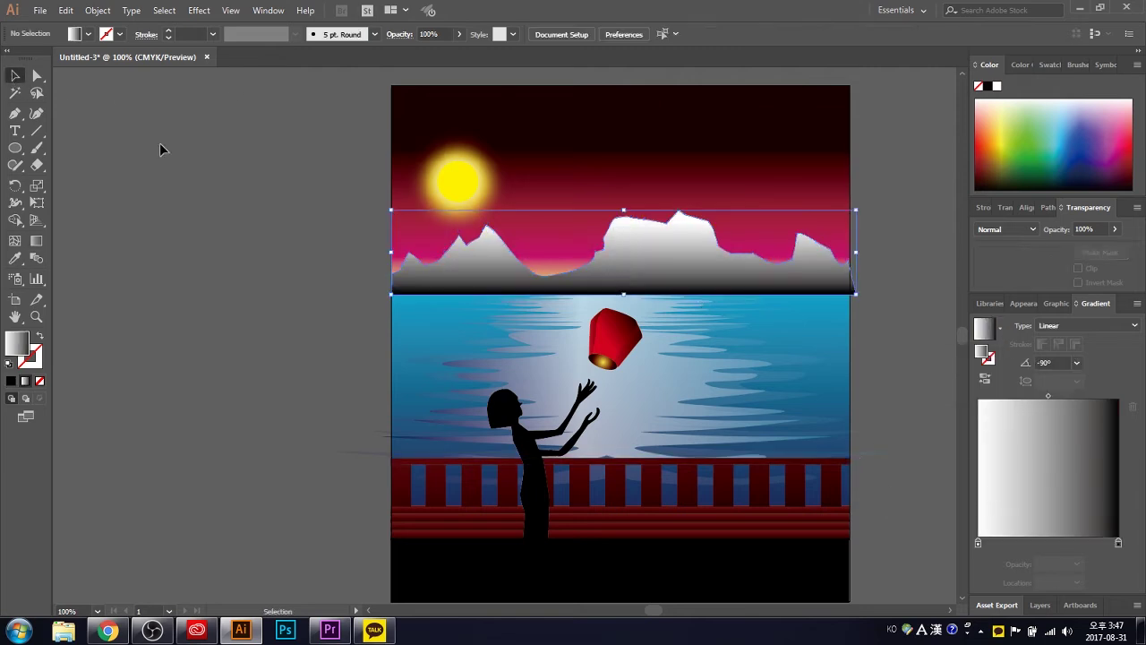
double_click(978, 542)
drag(1000, 333, 1062, 339)
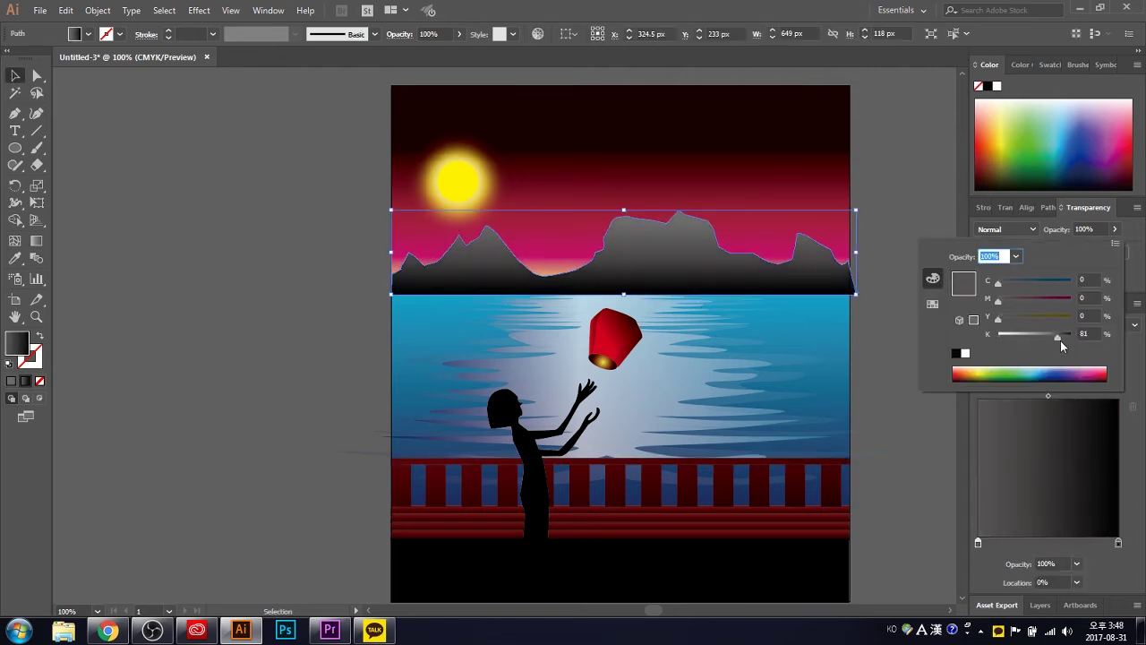
click(475, 226)
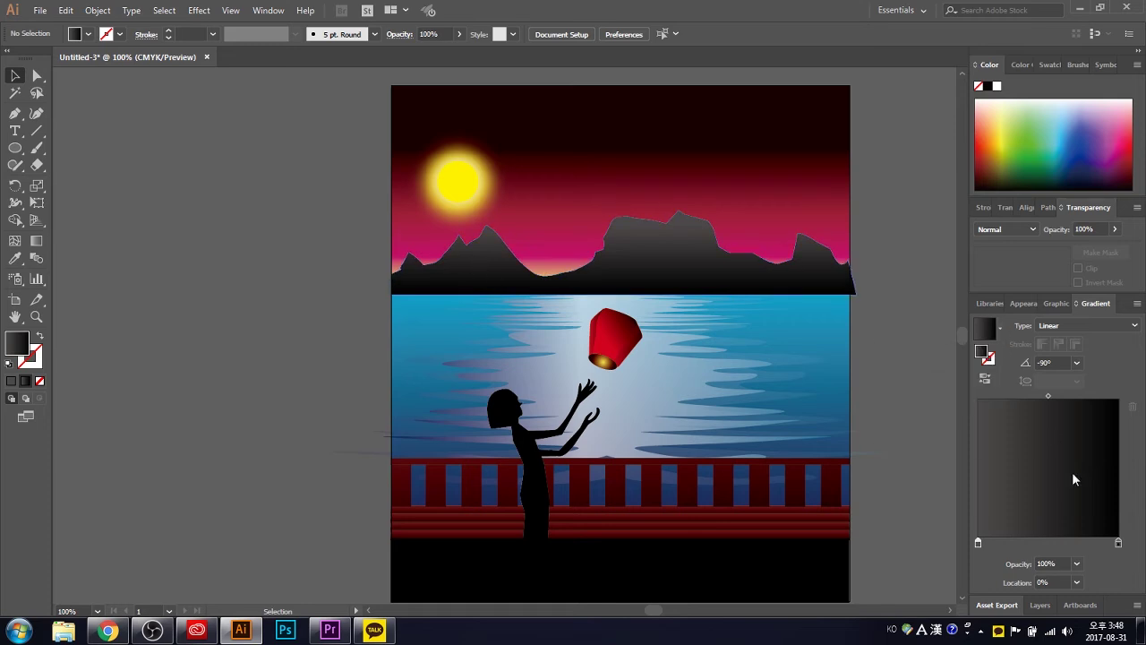
Add mesh points across the mountain silhouette with the Mesh tool
click(627, 259)
click(87, 34)
click(56, 62)
click(16, 240)
click(431, 280)
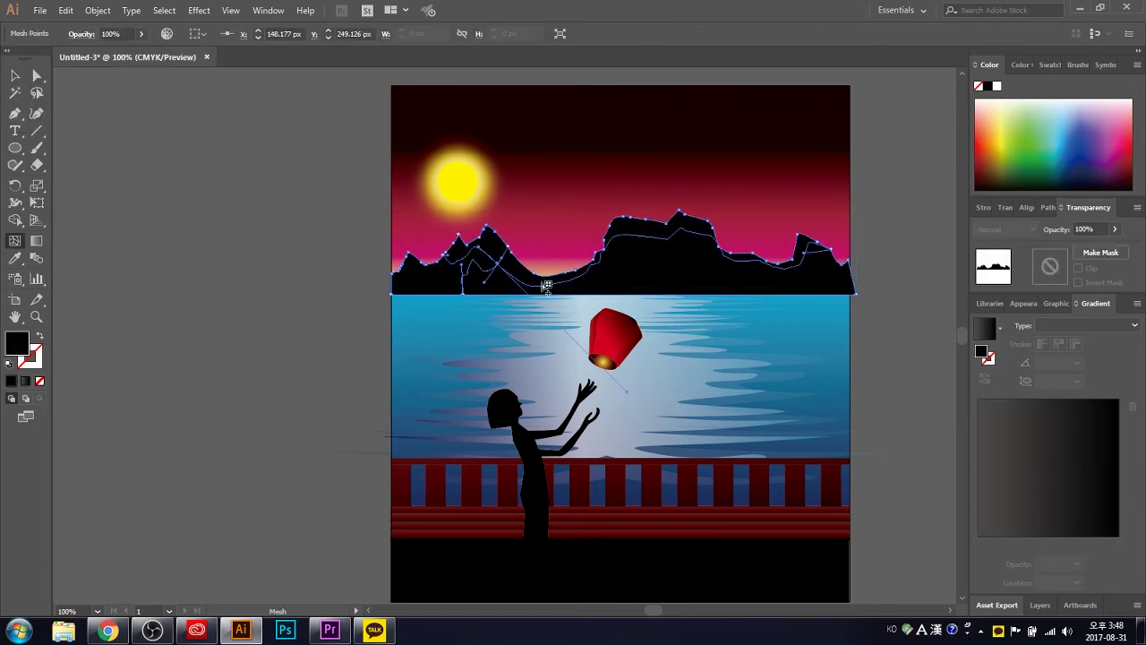
click(494, 265)
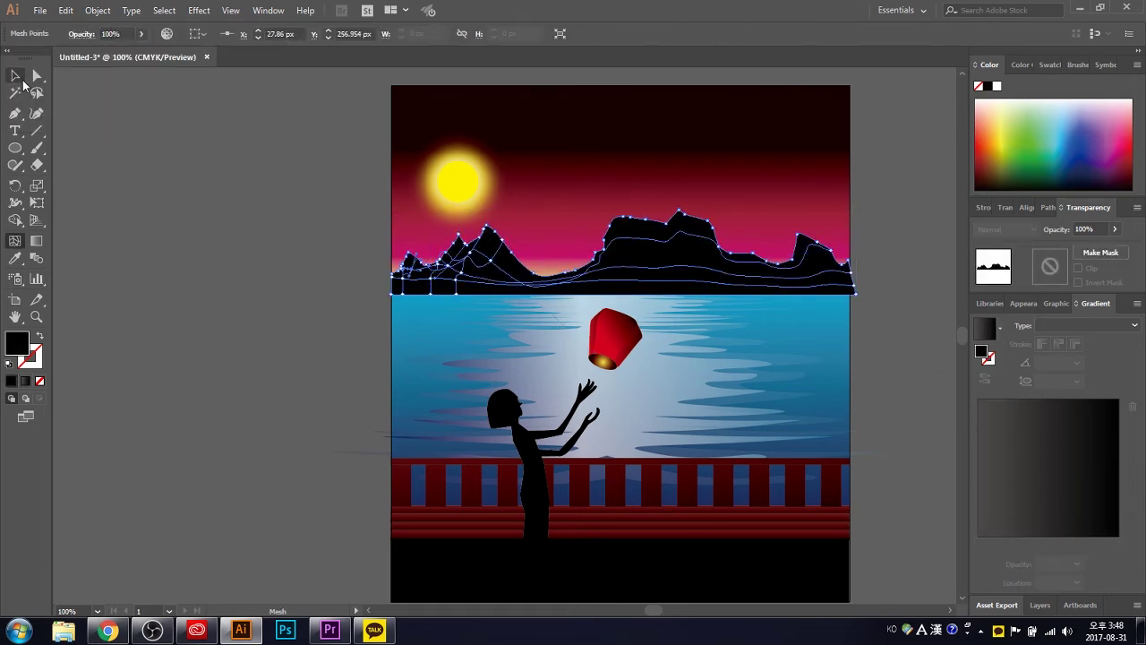
Colour the mesh points on the small left peaks pale cream
key(ctrl+shift+a)
key(ctrl+plus)
key(ctrl+plus)
key(a)
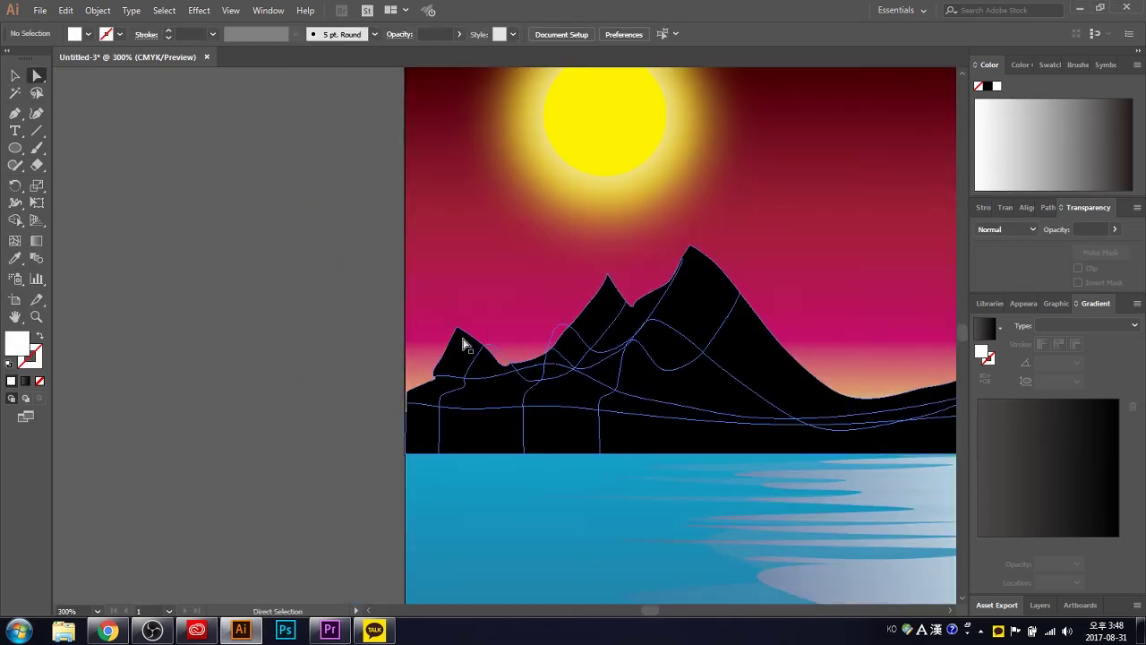
click(467, 334)
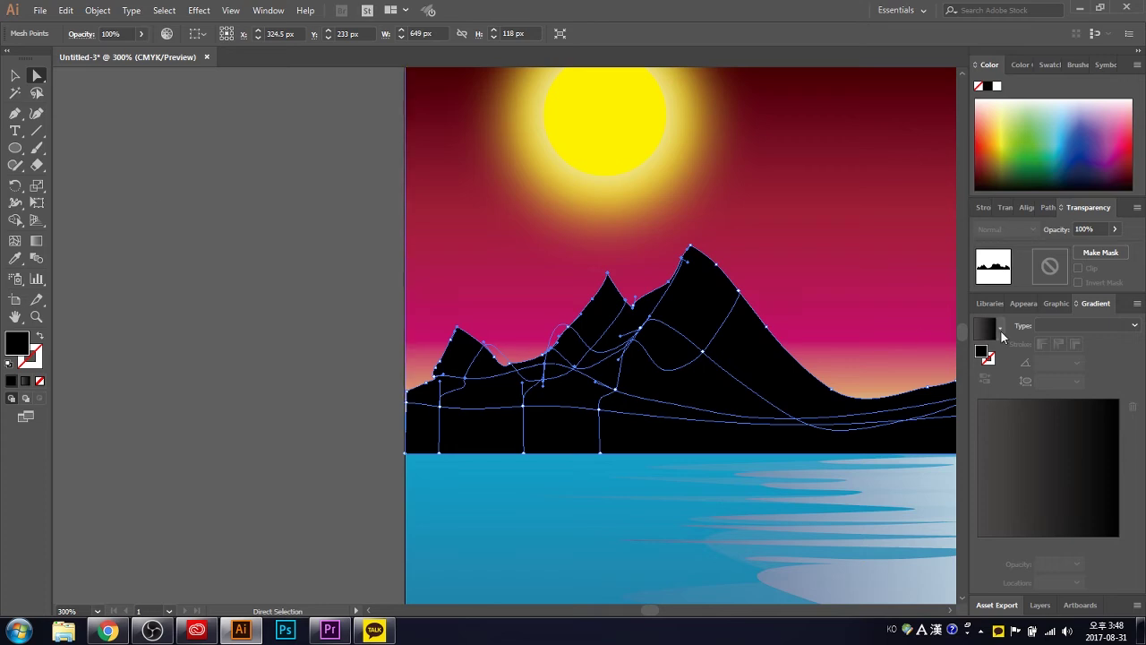
click(1005, 108)
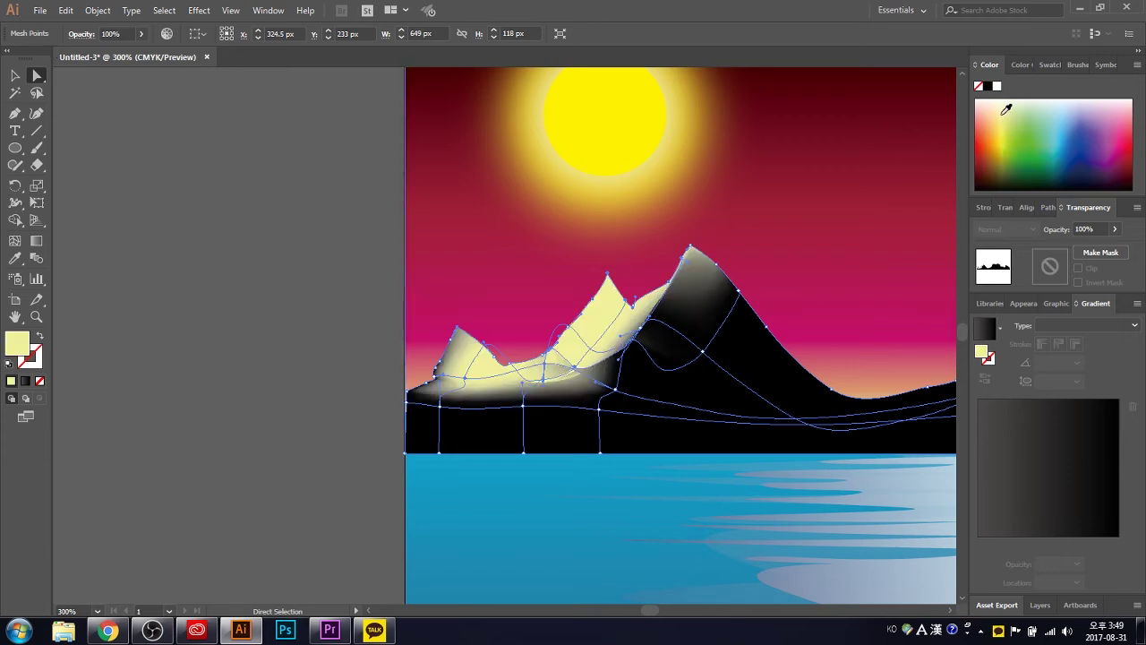
drag(1006, 152, 1003, 104)
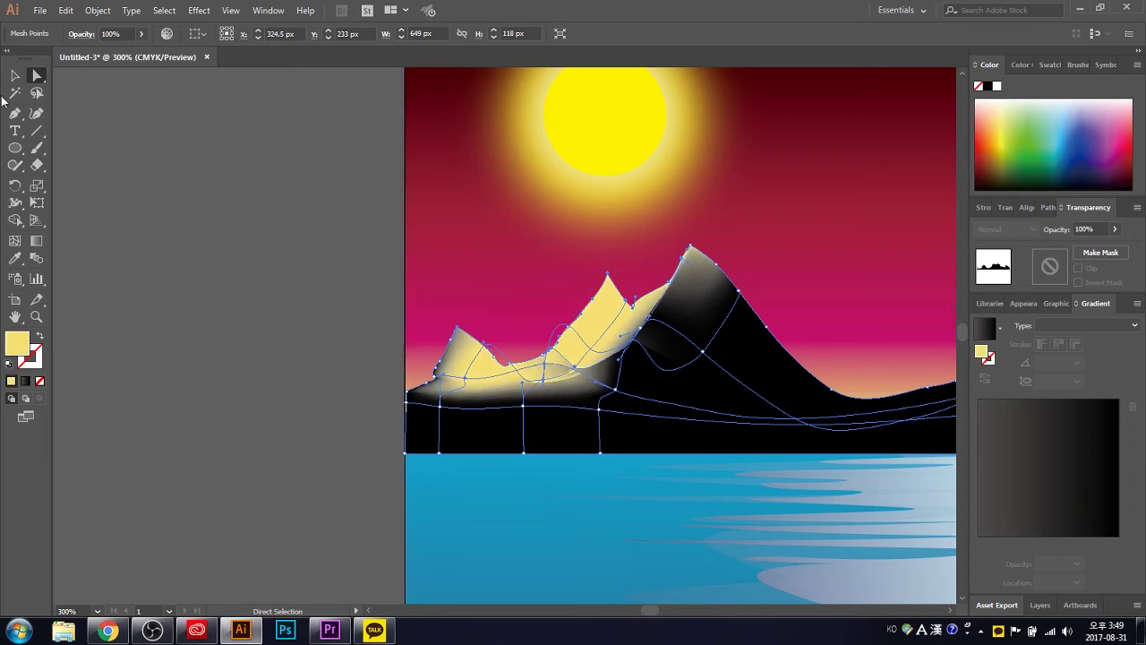
key(v)
key(ctrl+shift+a)
key(ctrl+1)
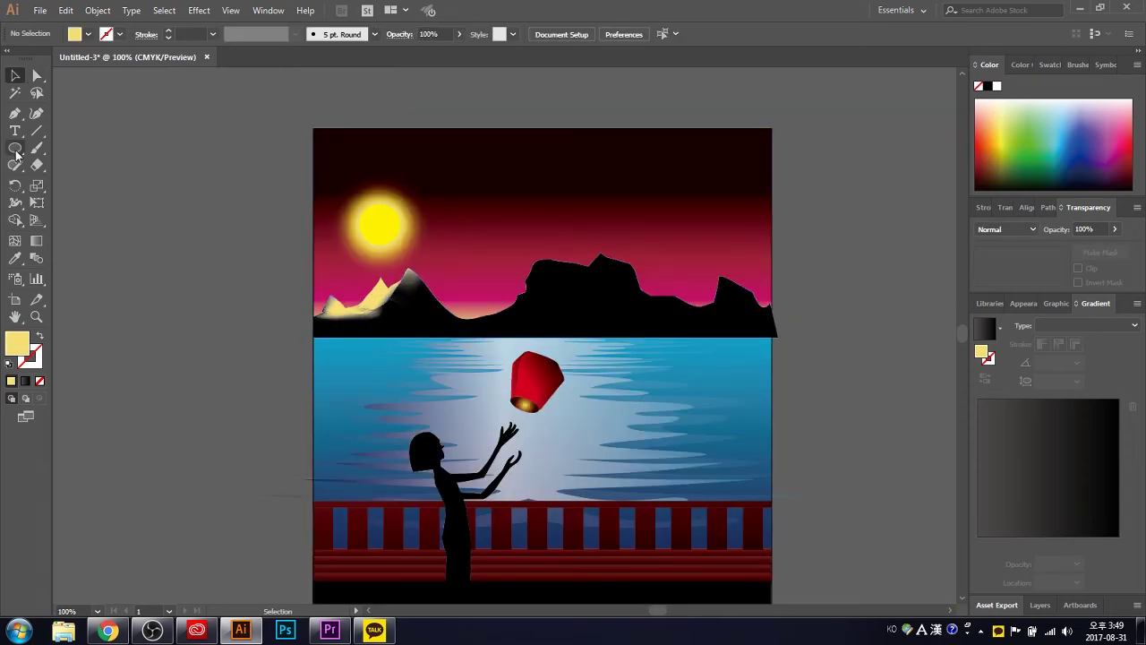
Select the mountain mesh and reposition a mesh point on the right ridge
key(ctrl+plus)
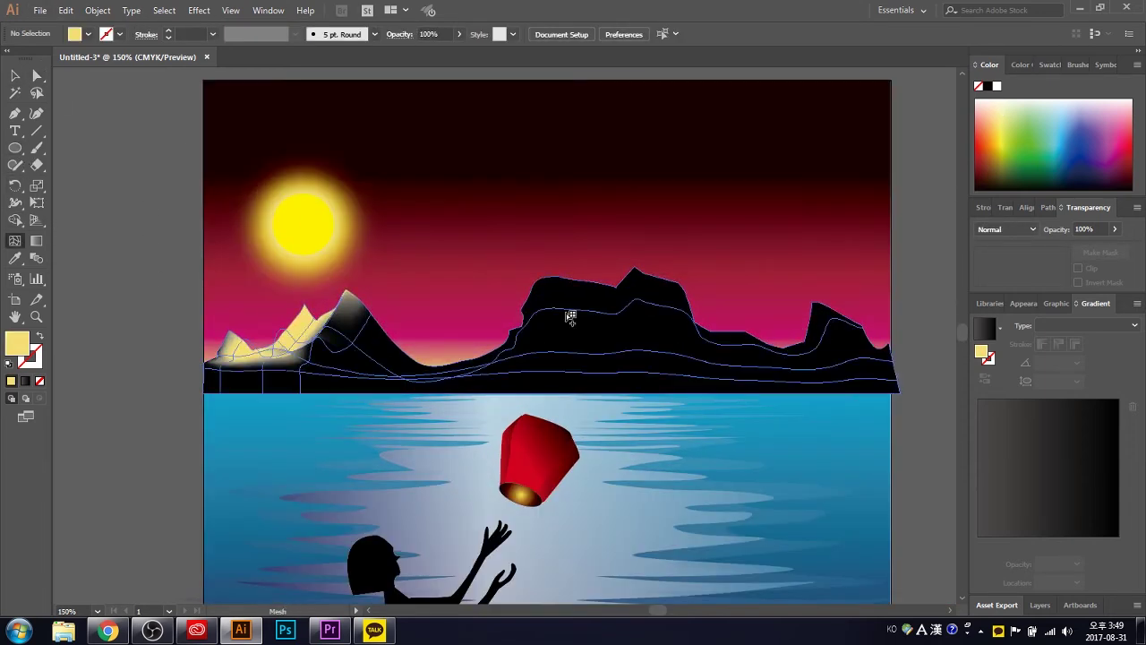
key(ctrl+plus)
key(ctrl+plus)
click(378, 230)
key(ctrl+minus)
key(ctrl+minus)
key(ctrl+minus)
key(ctrl+plus)
key(ctrl+shift+a)
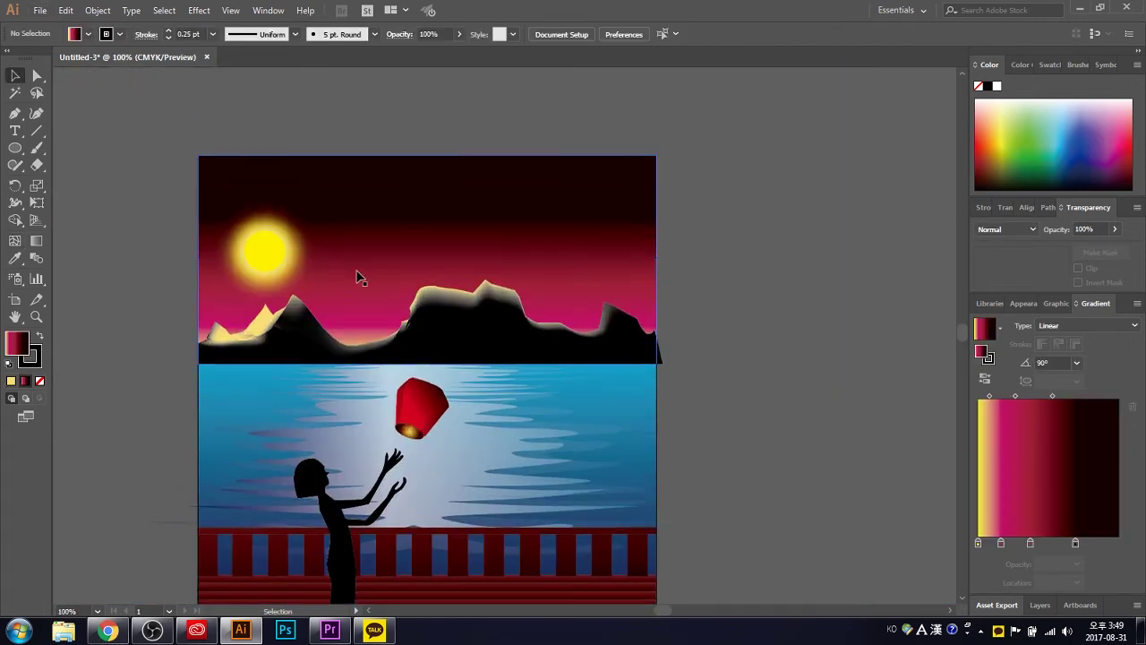
click(441, 360)
key(u)
key(ctrl+plus)
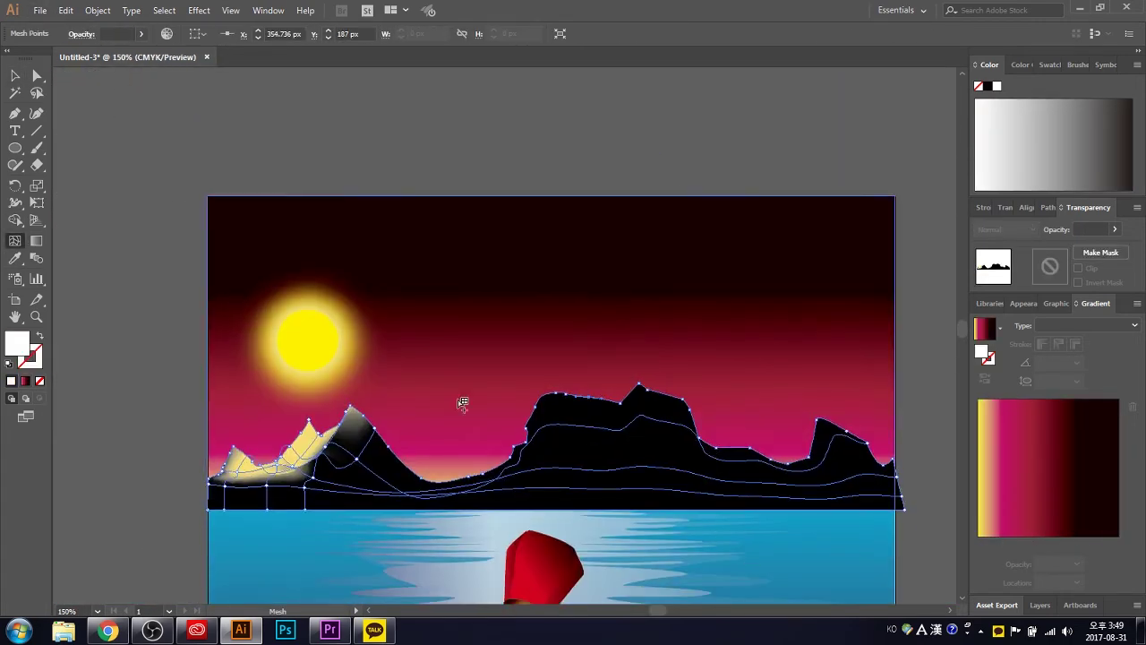
key(a)
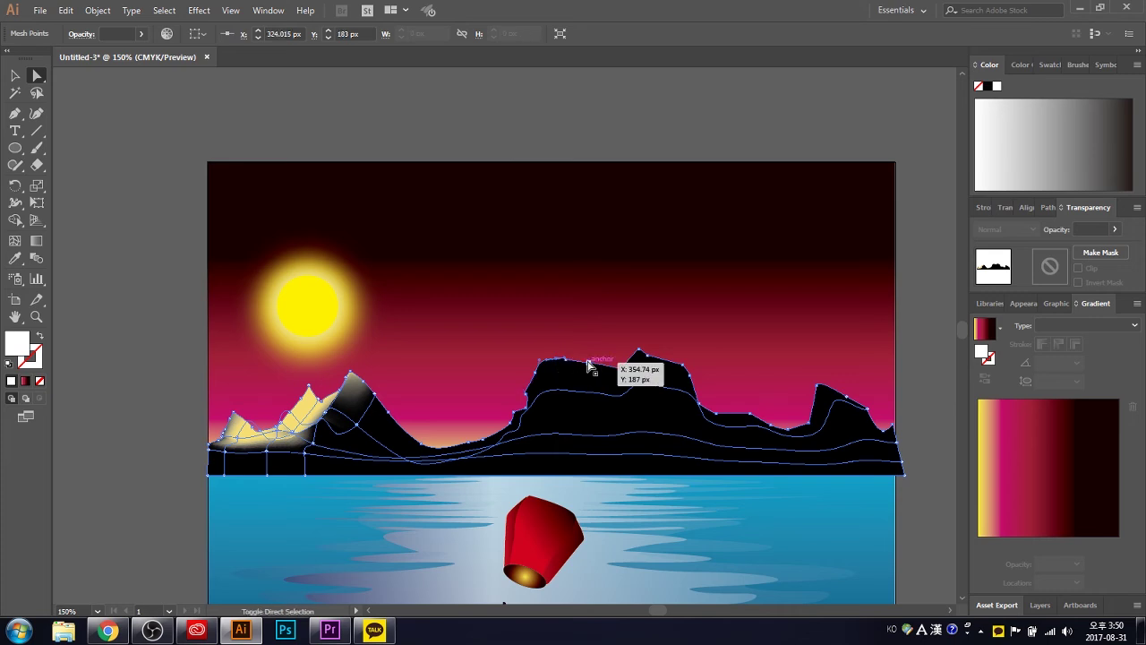
drag(588, 365, 591, 367)
Browse shades and tints of the mountain fill colour
key(i)
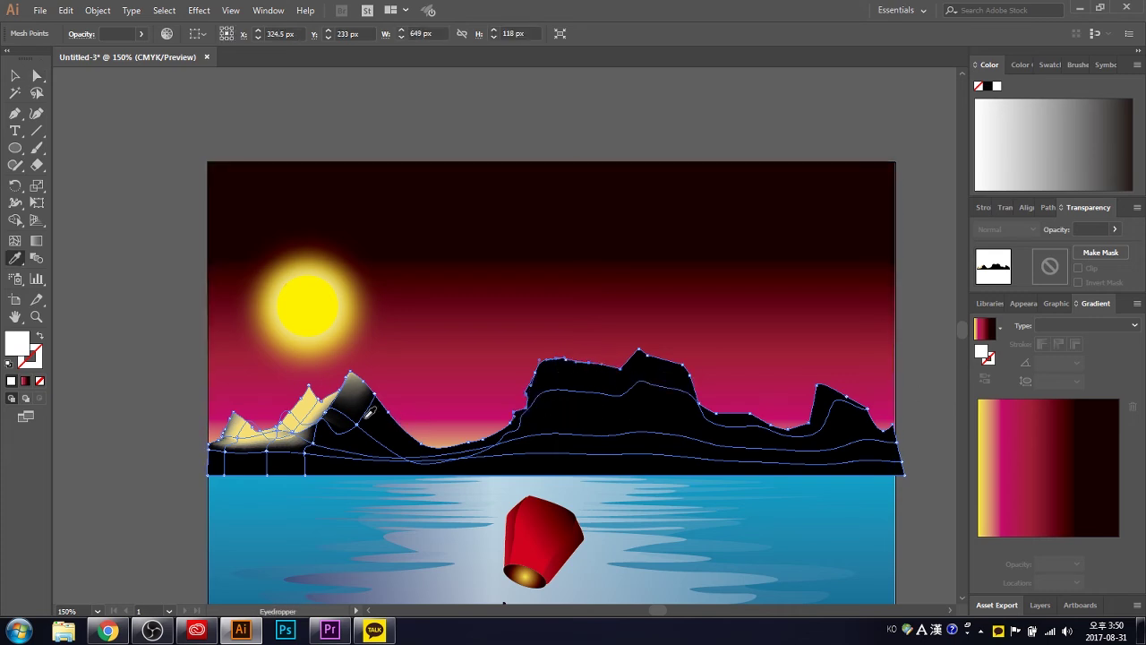
click(1023, 64)
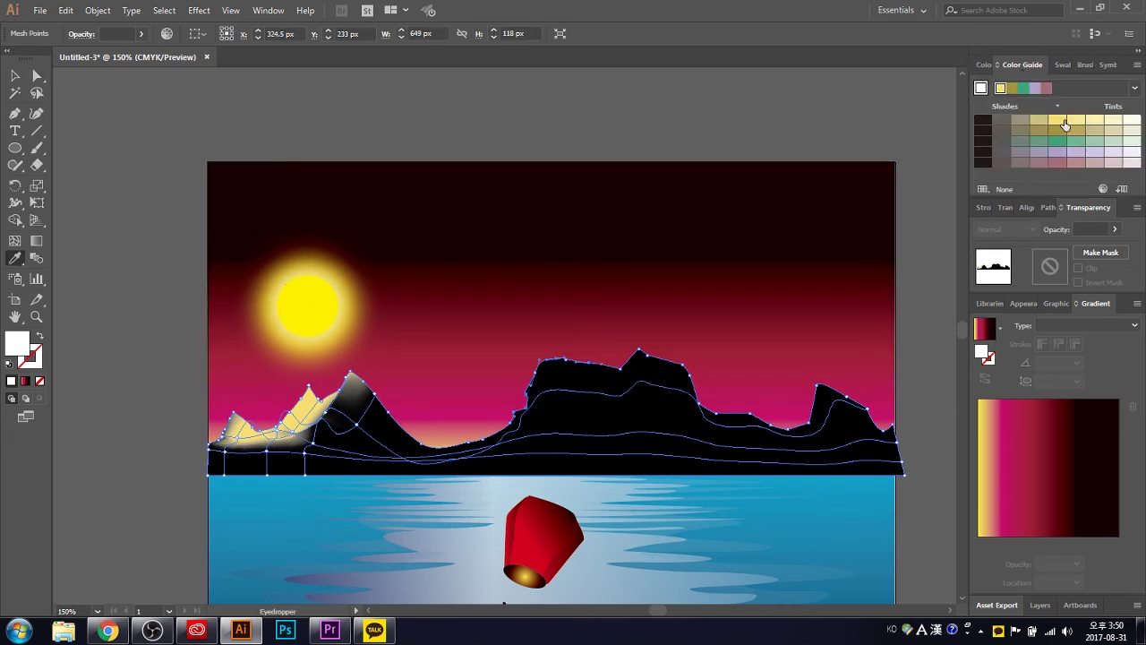
click(1082, 65)
click(988, 65)
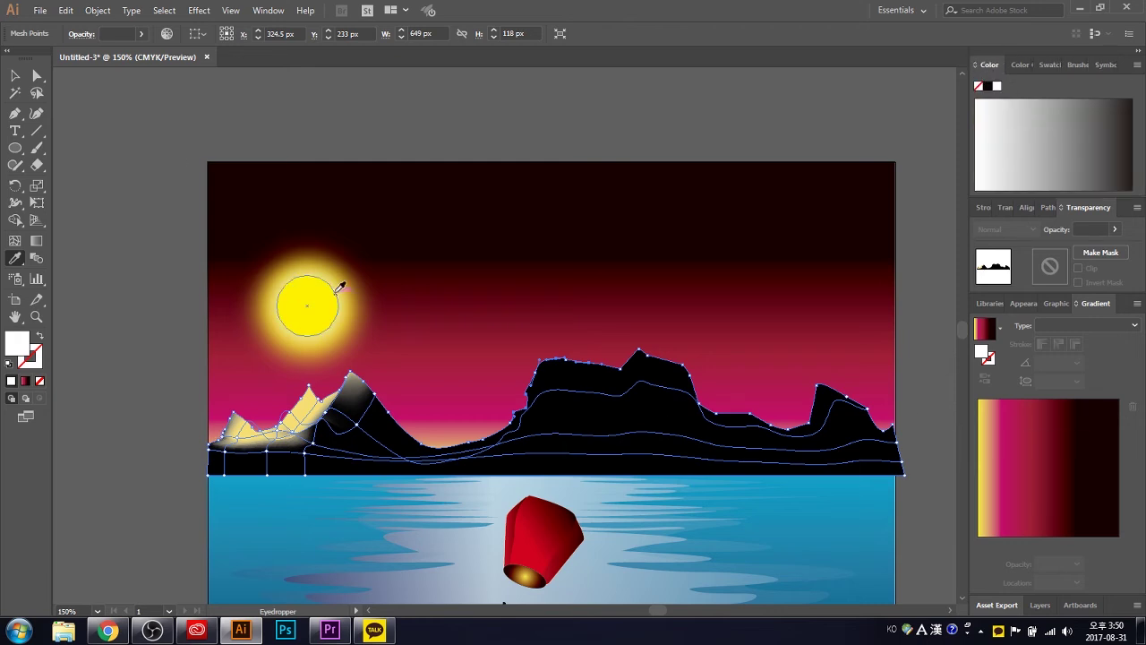
key(v)
click(525, 340)
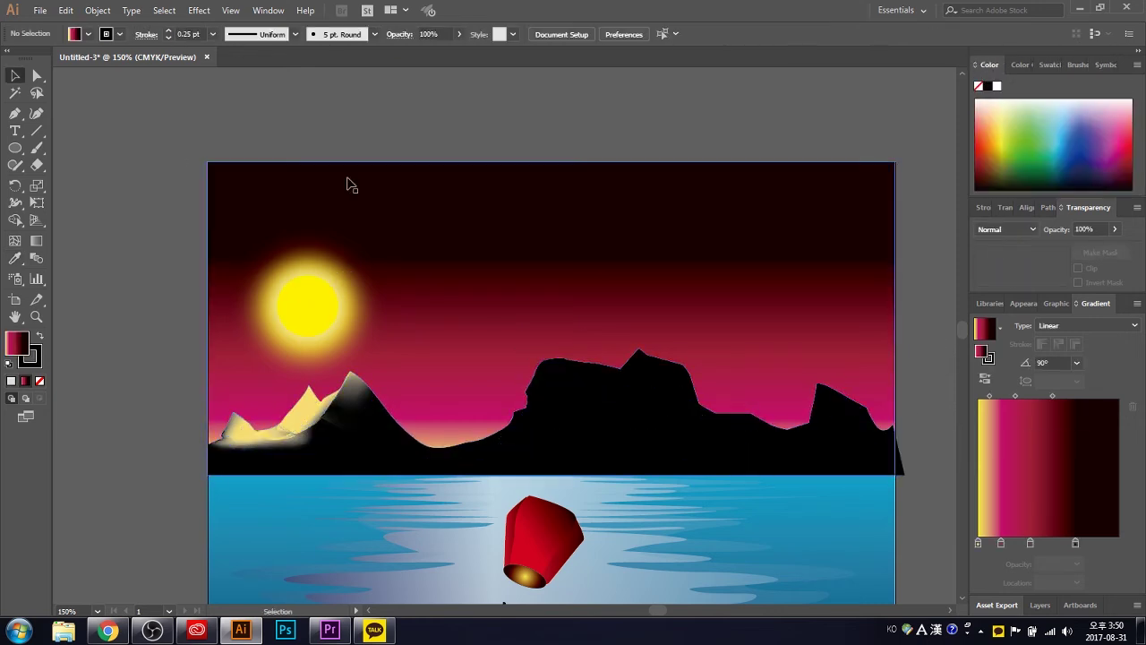
Try a yellow tint on the right mountains' mesh points, then undo it
key(a)
click(547, 371)
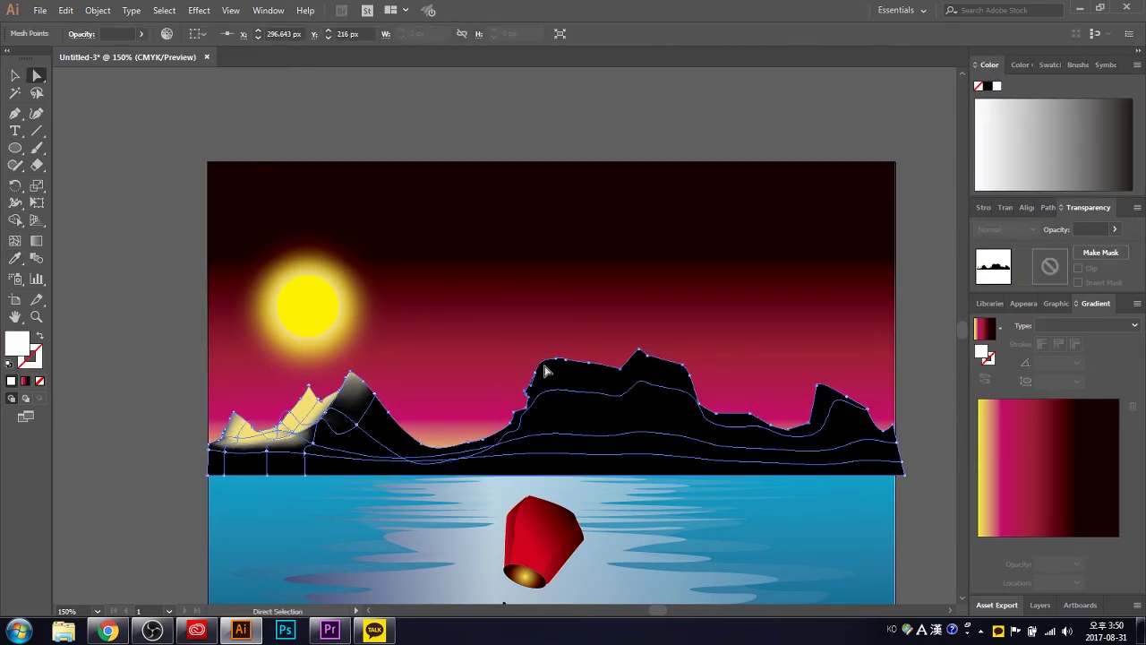
click(512, 419)
drag(1005, 122, 1003, 102)
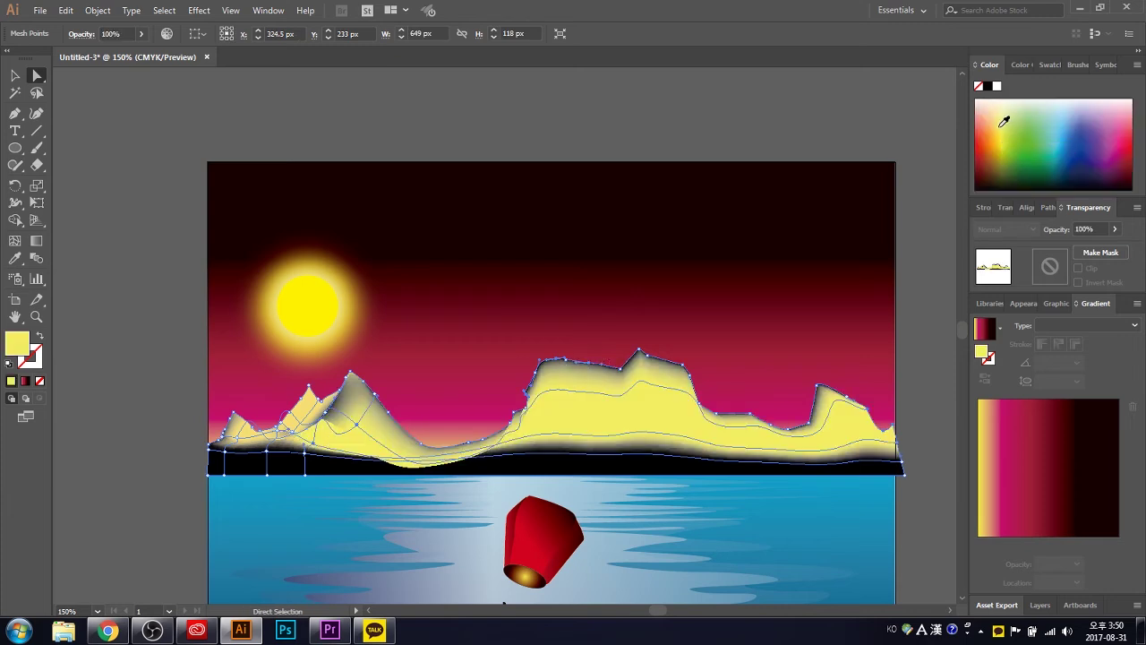
key(ctrl+z)
key(v)
click(148, 191)
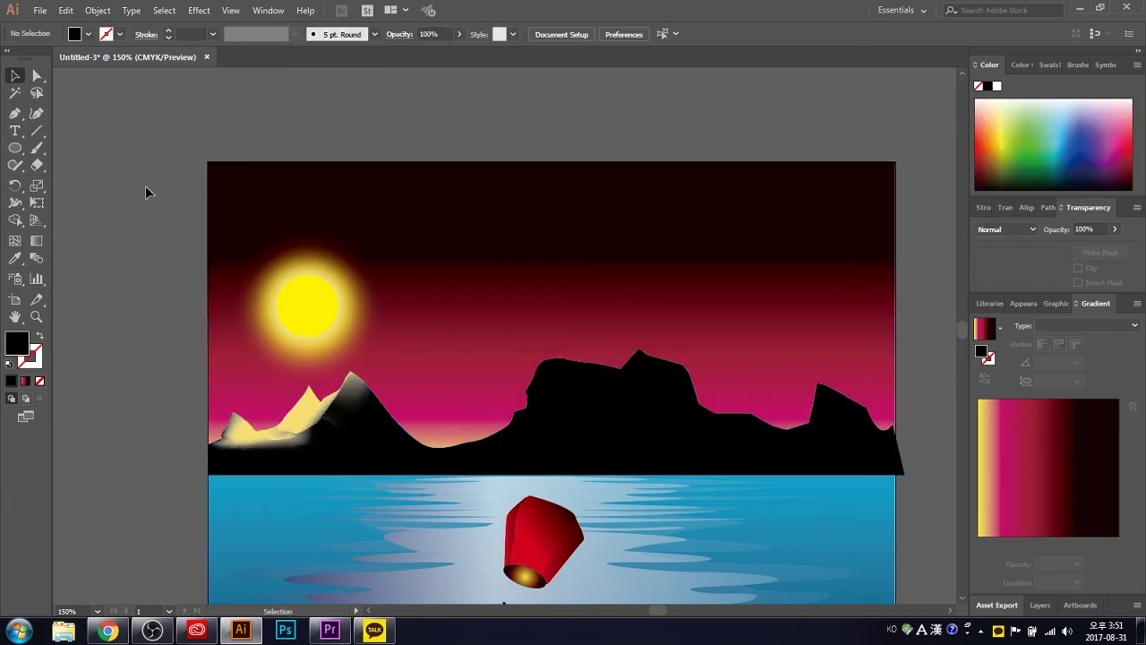
Add white mesh highlights on the right mountain top and lower slope
click(537, 403)
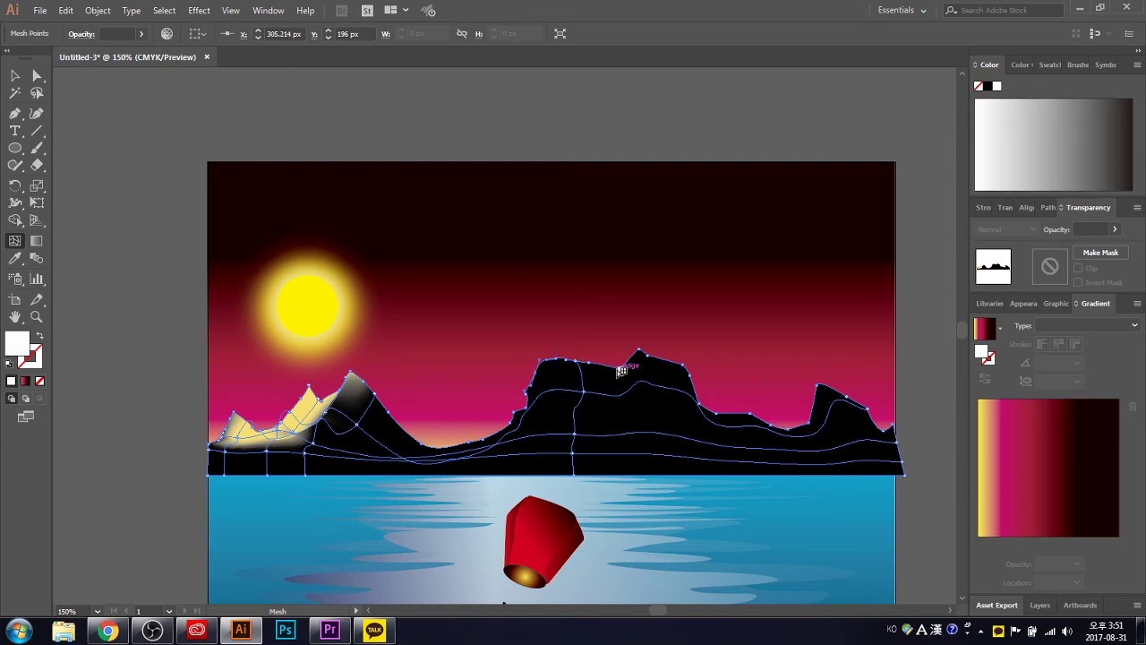
click(540, 379)
click(511, 456)
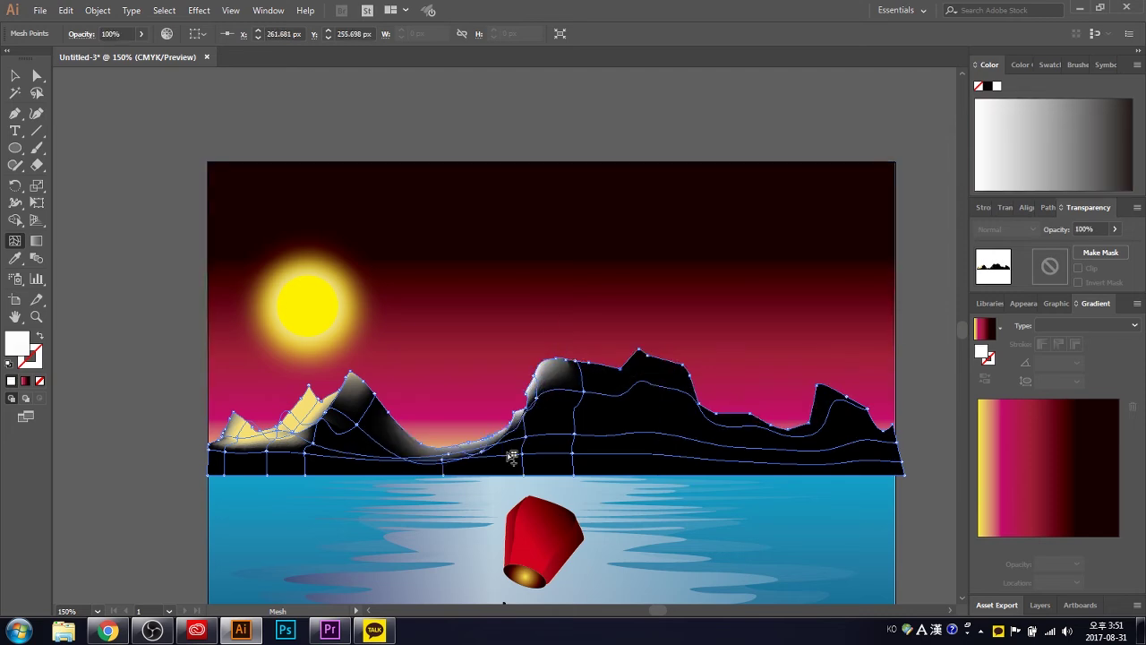
key(v)
key(ctrl+shift+a)
key(ctrl+minus)
key(ctrl+minus)
Draw a small yellow circle on the pasteboard left of the artboard
key(ctrl+plus)
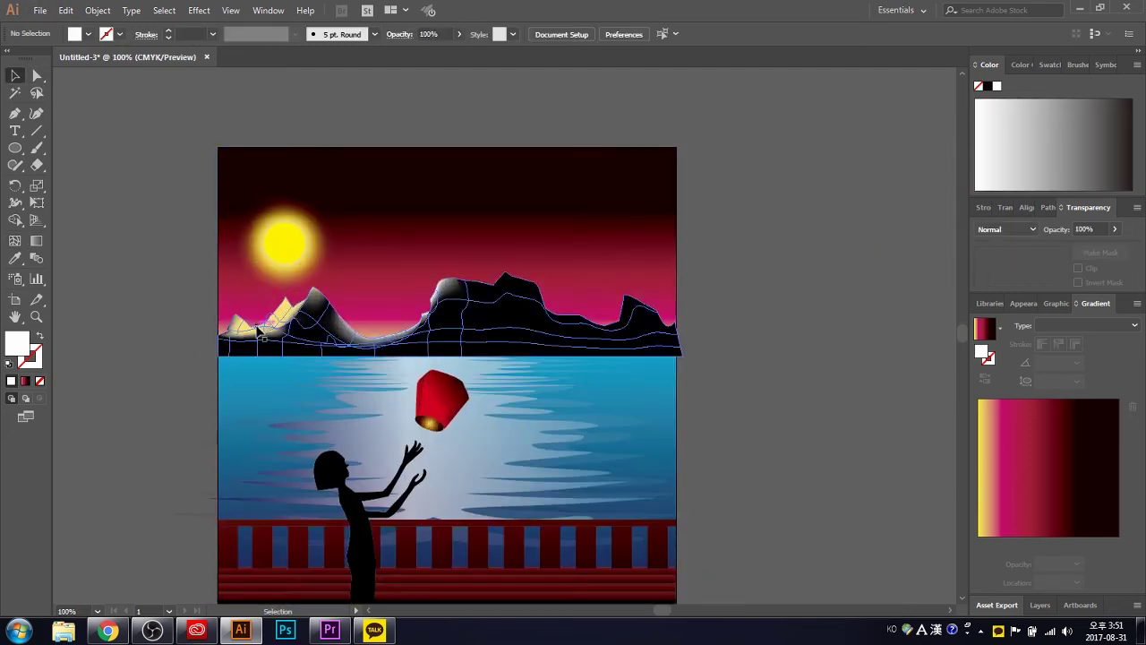
scroll(703, 466, up, 1)
scroll(722, 374, down, 2)
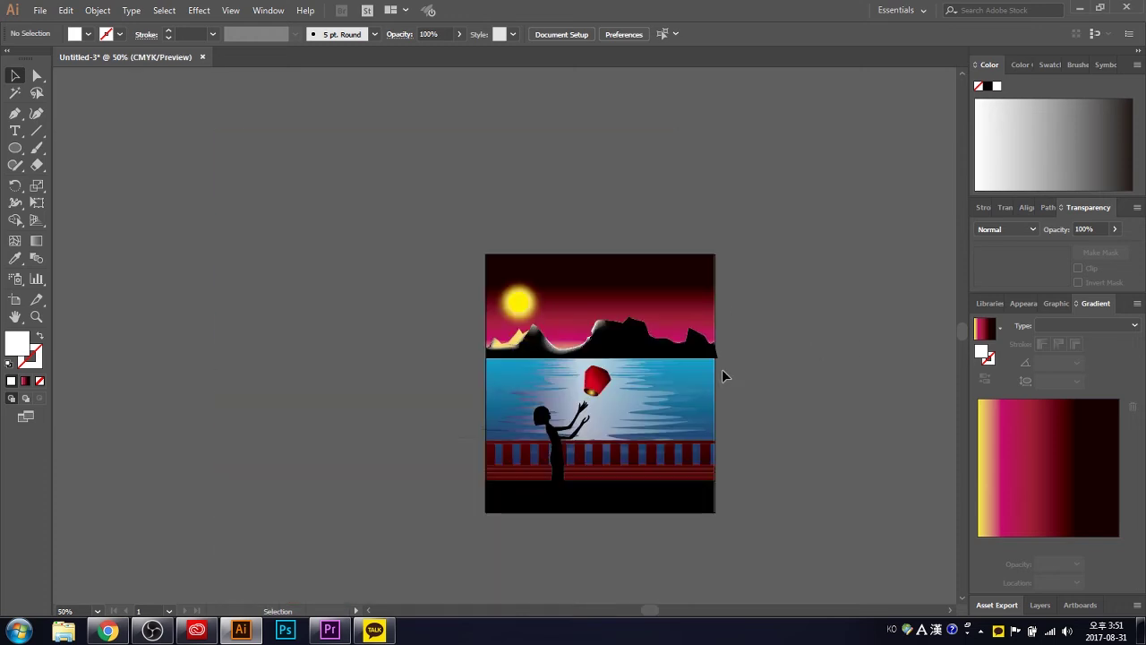
scroll(702, 372, up, 2)
scroll(475, 352, down, 1)
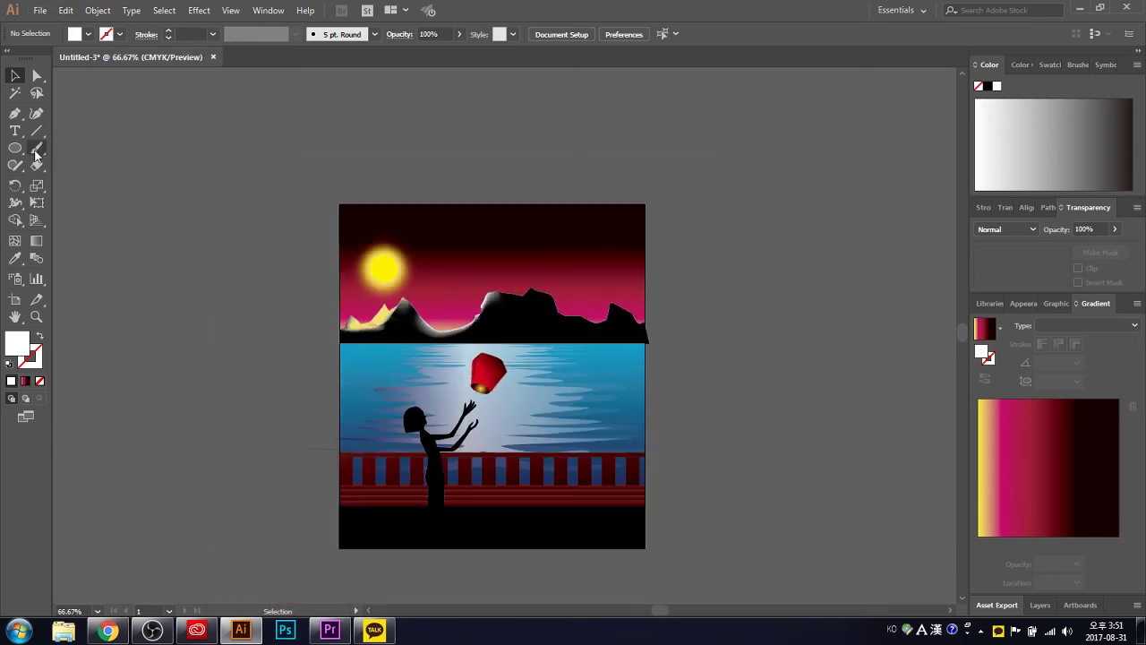
drag(14, 148, 76, 217)
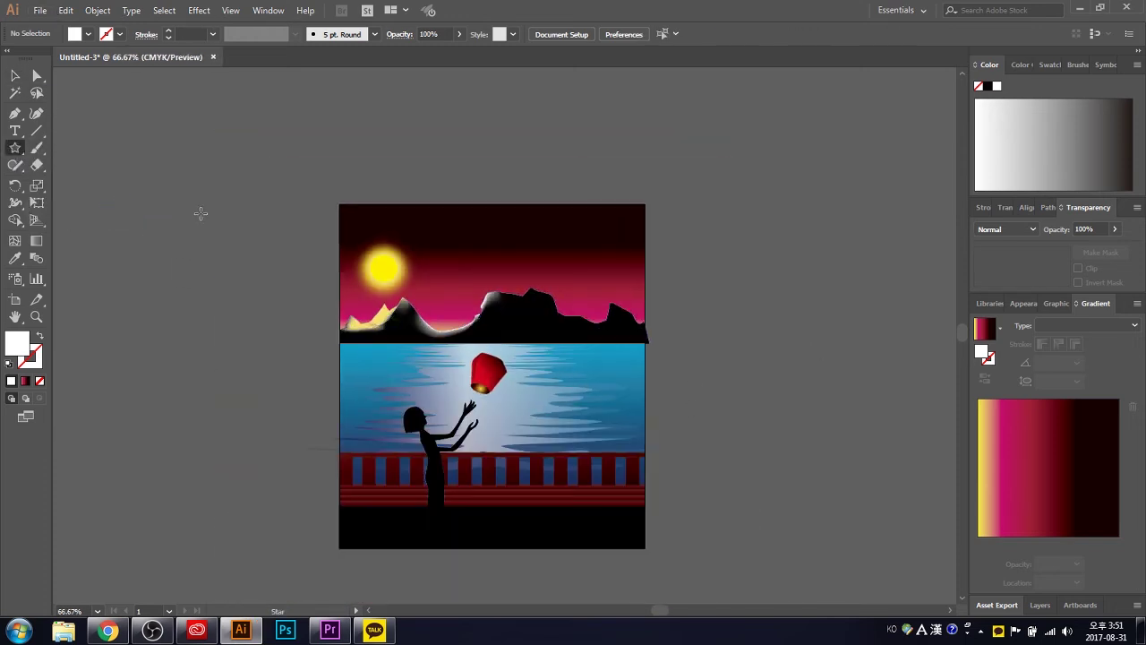
click(16, 150)
click(57, 182)
drag(173, 210, 205, 240)
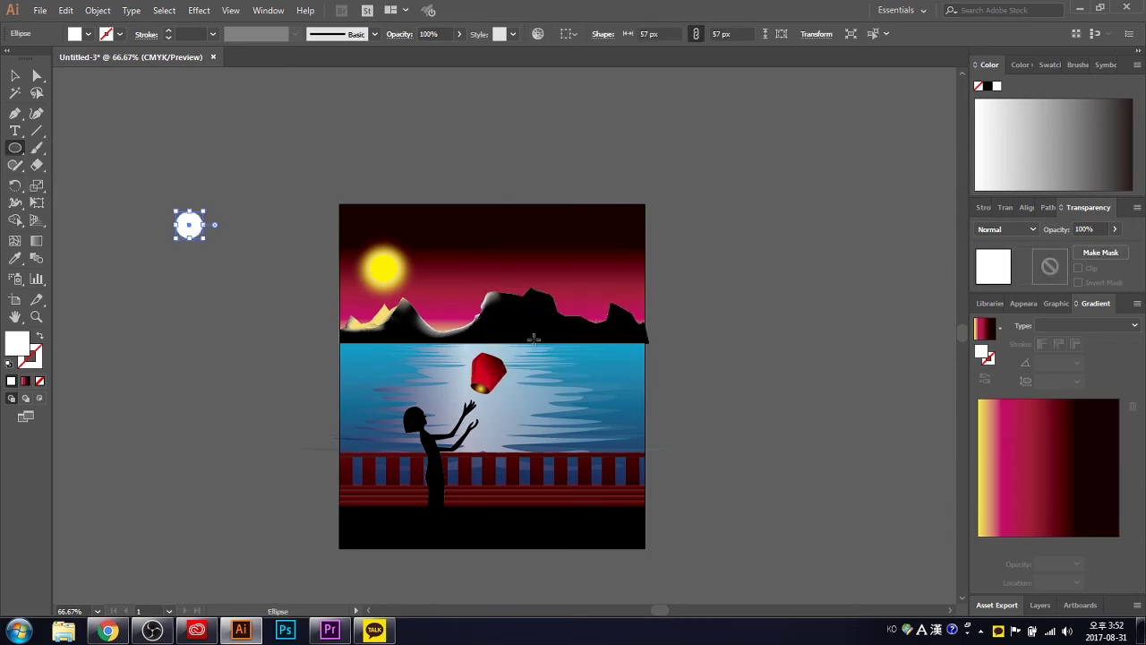
key(i)
click(383, 267)
key(v)
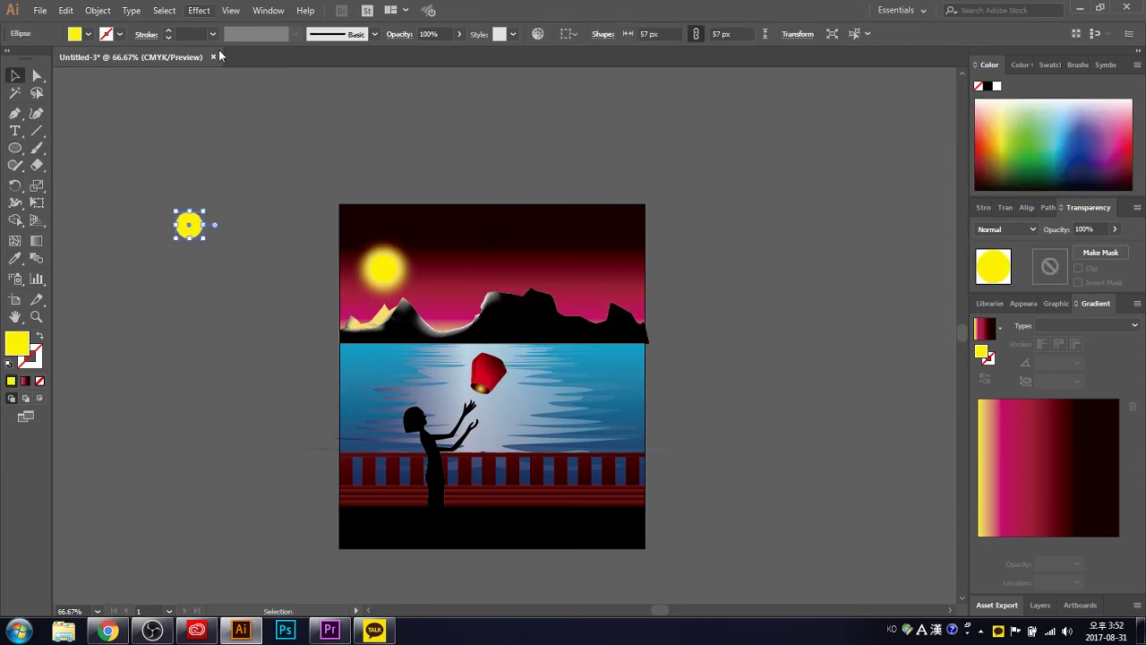
Turn the circle into a spiky star with Pucker & Bloat and corner Zig Zag effects
click(199, 10)
click(399, 144)
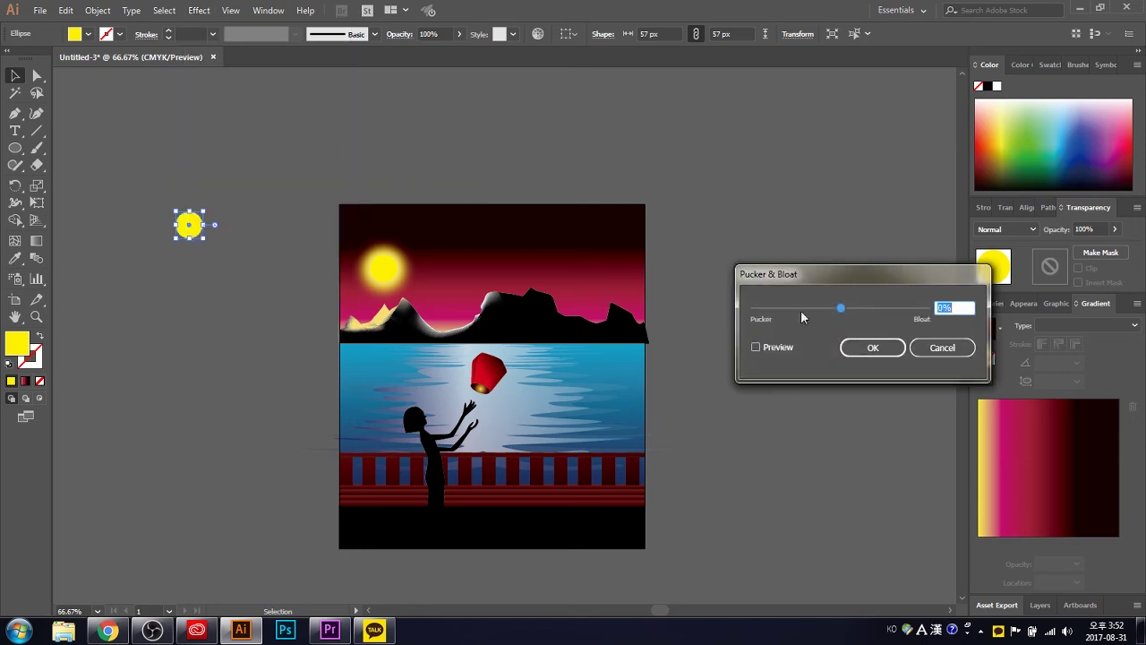
click(889, 348)
click(198, 10)
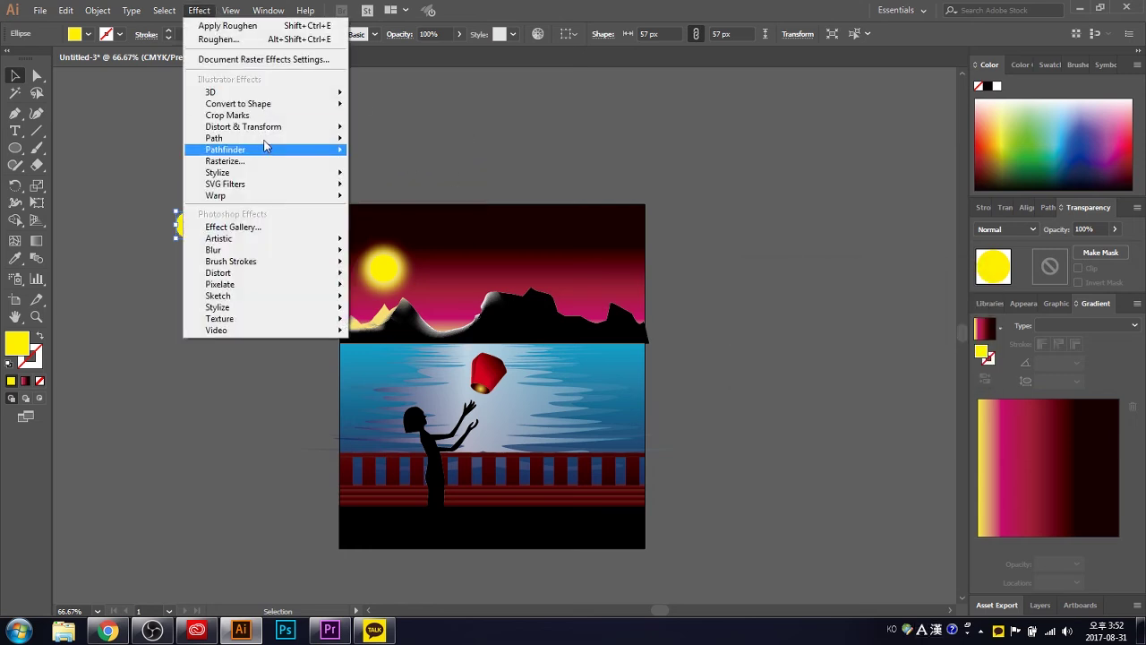
click(394, 225)
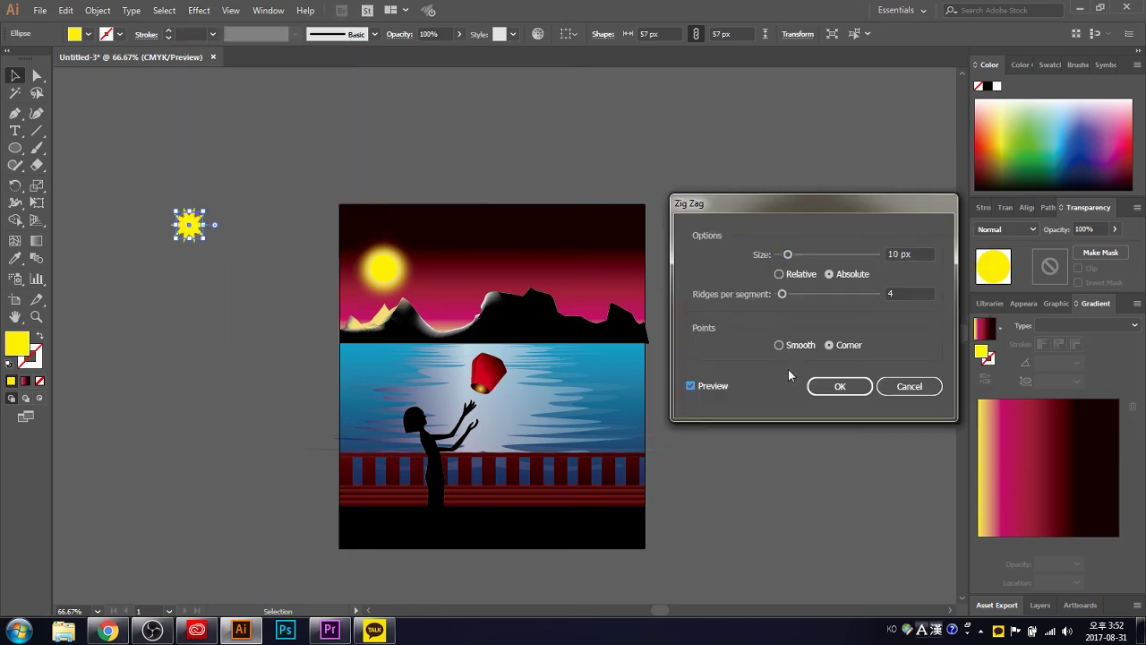
click(779, 345)
click(829, 344)
click(840, 386)
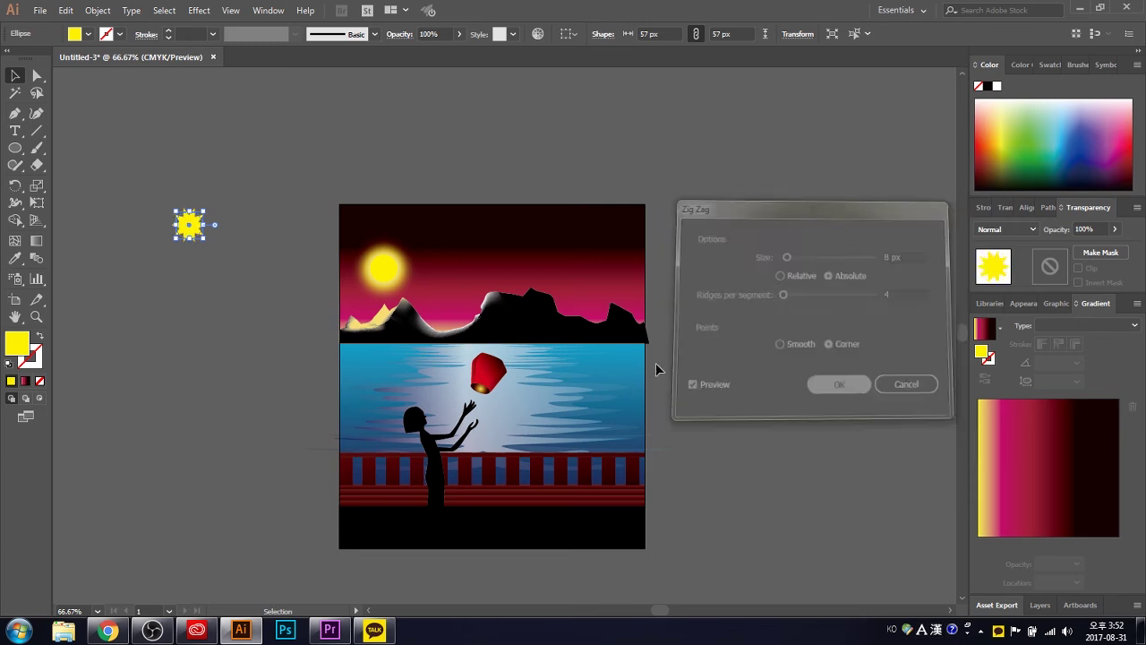
Blur a yellow circle with Gaussian Blur and place the star over the glow
click(199, 10)
click(387, 254)
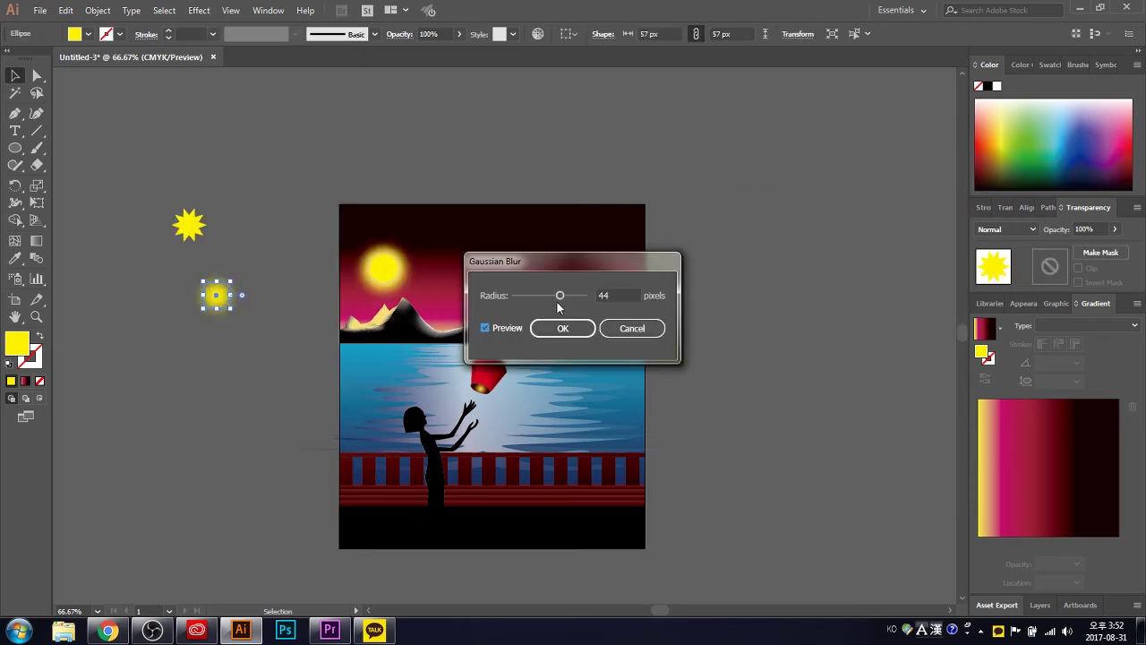
drag(530, 295, 558, 295)
click(562, 328)
click(197, 207)
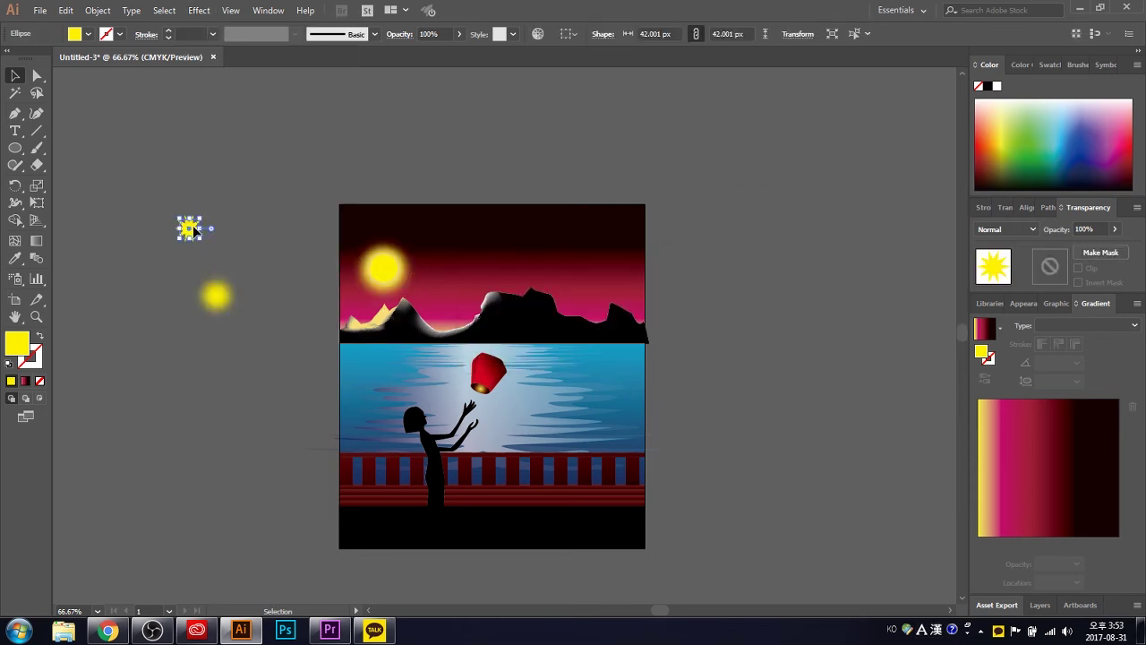
mouse_move(195, 229)
mouse_down()
mouse_move(249, 359)
mouse_move(158, 314)
mouse_move(155, 263)
mouse_up()
Group the star with its glow, make several copies, and move them into the night sky
key(ctrl+g)
mouse_move(156, 263)
mouse_down()
mouse_move(250, 269)
mouse_move(275, 341)
mouse_up()
drag(274, 341, 269, 376)
drag(268, 376, 157, 363)
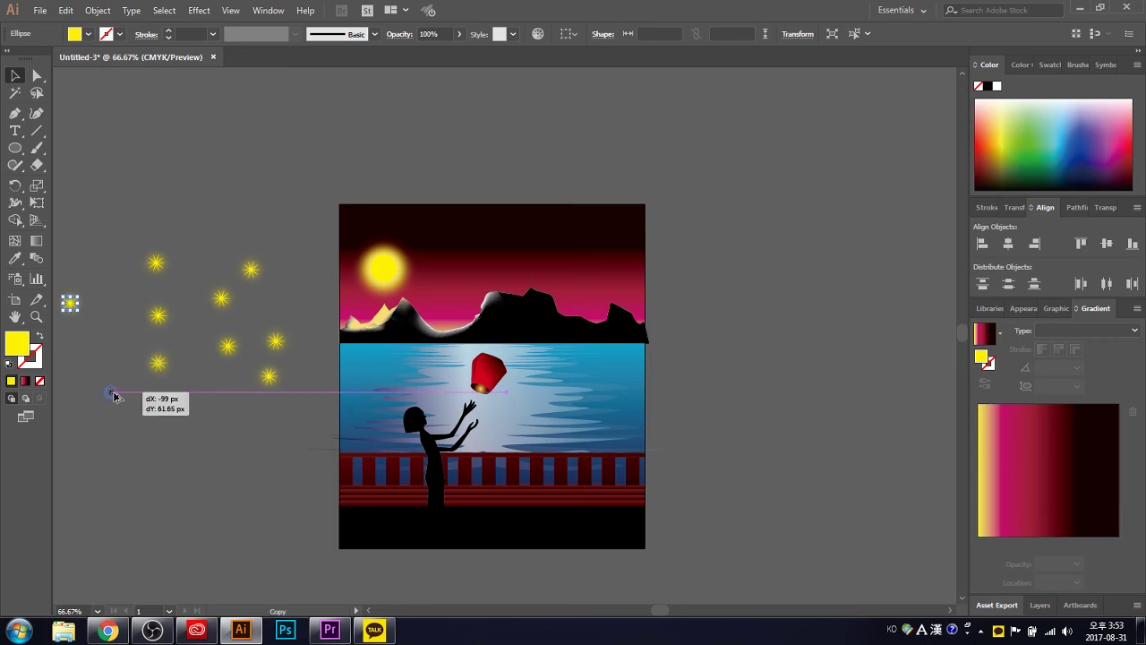
drag(231, 451, 63, 246)
mouse_move(222, 256)
mouse_down()
mouse_move(225, 388)
mouse_move(555, 273)
mouse_move(540, 252)
mouse_move(599, 227)
mouse_move(636, 235)
mouse_move(612, 270)
mouse_move(507, 290)
mouse_up()
click(637, 269)
Add another star copy and spread several stars across the sky
drag(507, 290, 426, 229)
mouse_move(539, 240)
mouse_down()
mouse_move(662, 235)
mouse_move(576, 230)
mouse_up()
drag(479, 235, 462, 234)
drag(608, 258, 613, 261)
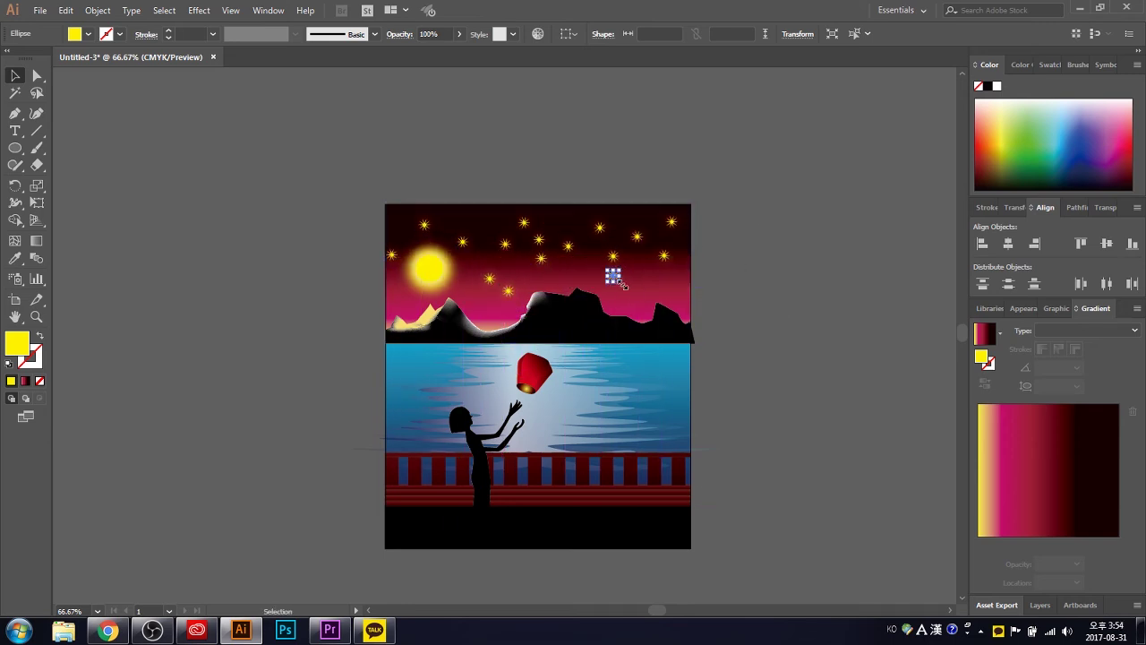
key(ctrl+plus)
key(ctrl+plus)
key(ctrl+plus)
key(ctrl+minus)
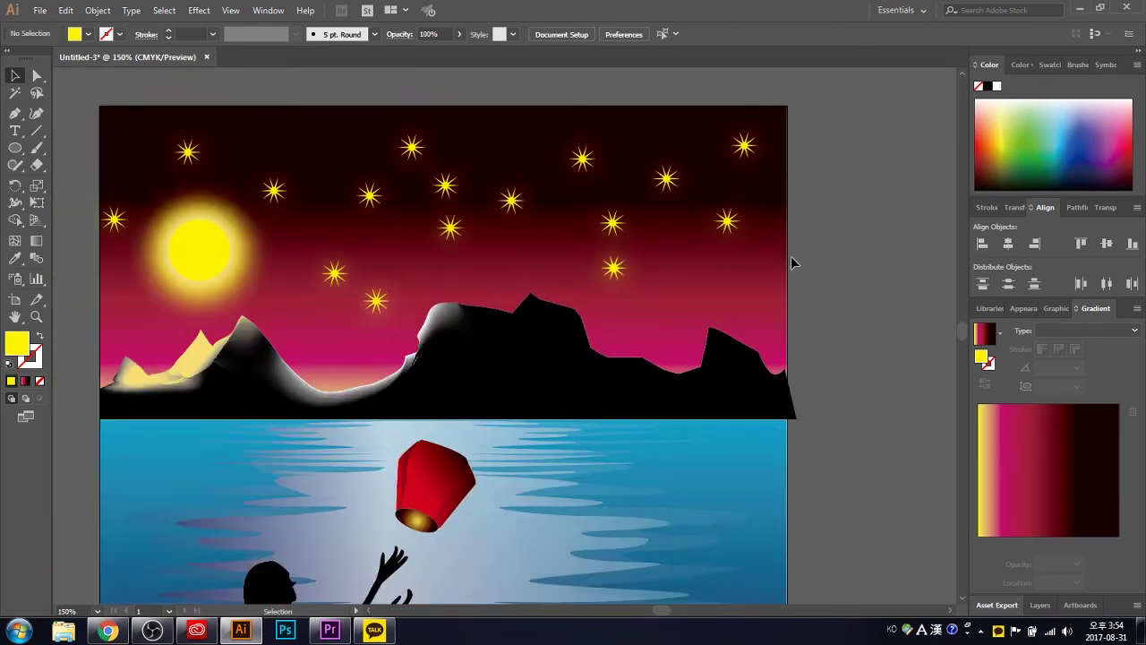
key(ctrl+minus)
key(ctrl+minus)
click(839, 331)
Move stars toward the sky's top-left corner and further right
mouse_move(585, 212)
mouse_down()
mouse_move(588, 203)
mouse_move(495, 150)
mouse_up()
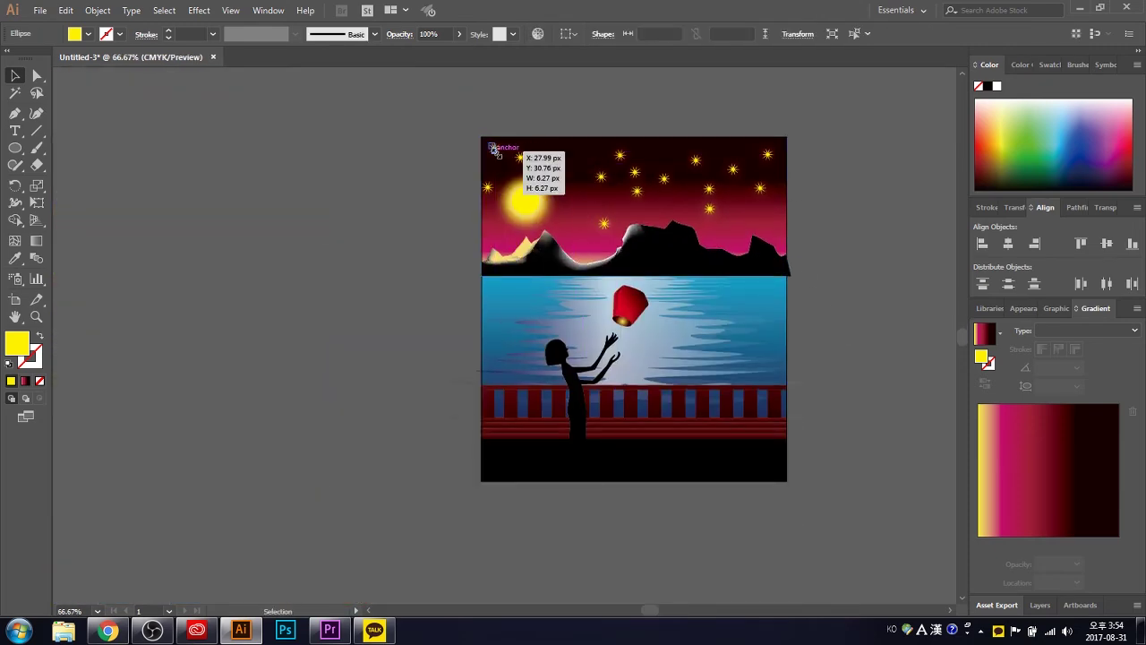
click(796, 231)
click(598, 176)
key(ctrl+plus)
key(ctrl+plus)
key(ctrl+plus)
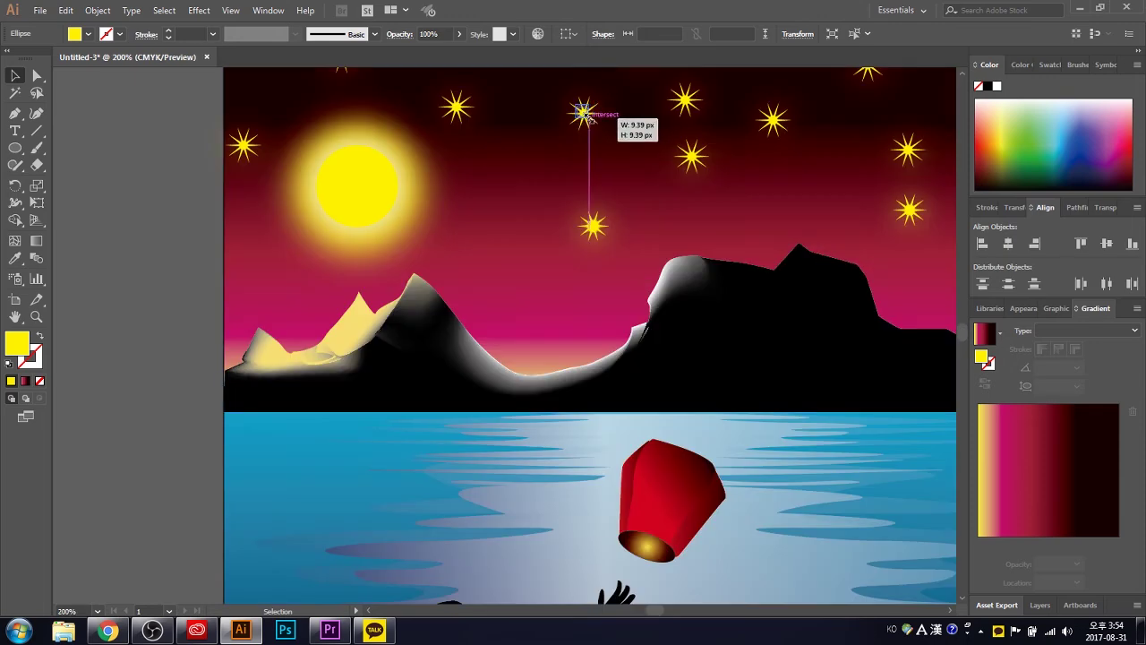
scroll(583, 117, up, 2)
mouse_move(457, 211)
mouse_down()
mouse_move(504, 170)
mouse_move(632, 153)
mouse_up()
key(ctrl+minus)
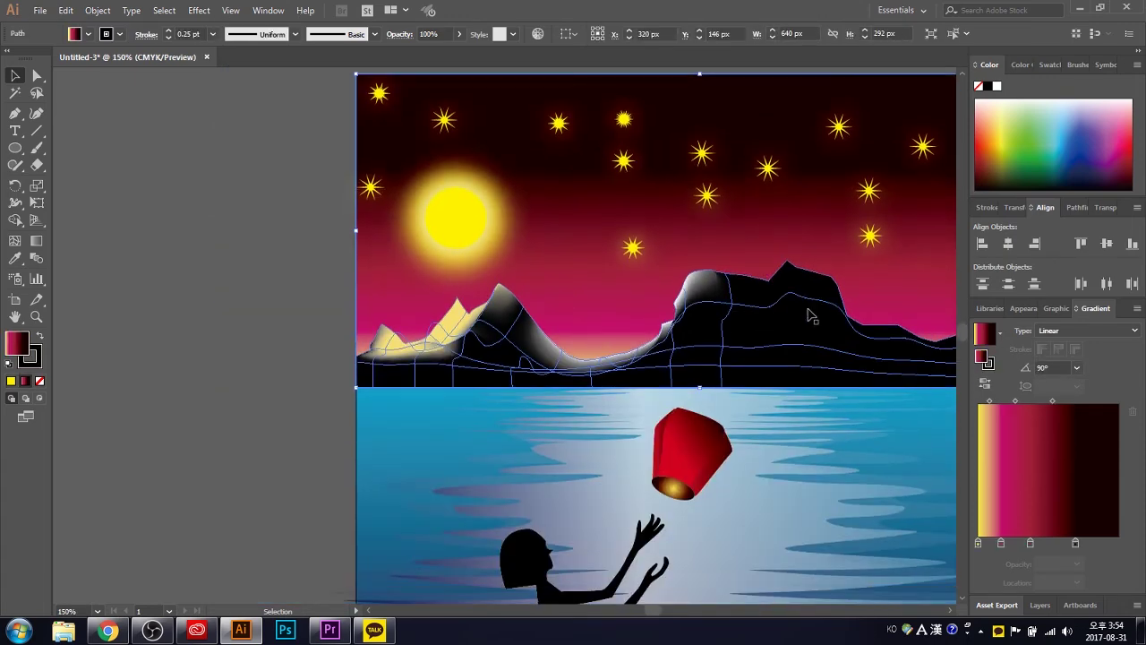
drag(808, 312, 869, 235)
Fine-tune the remaining stars: one in the upper right, several lower, one shifted slightly left
drag(767, 167, 701, 191)
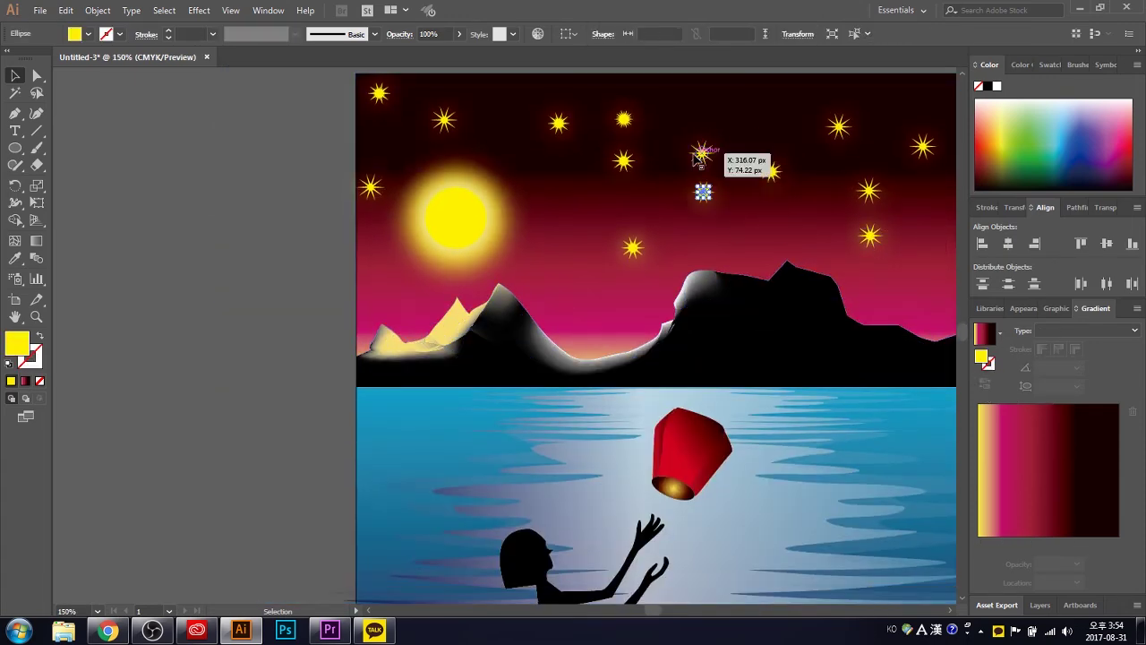
scroll(702, 190, up, 4)
scroll(689, 197, down, 1)
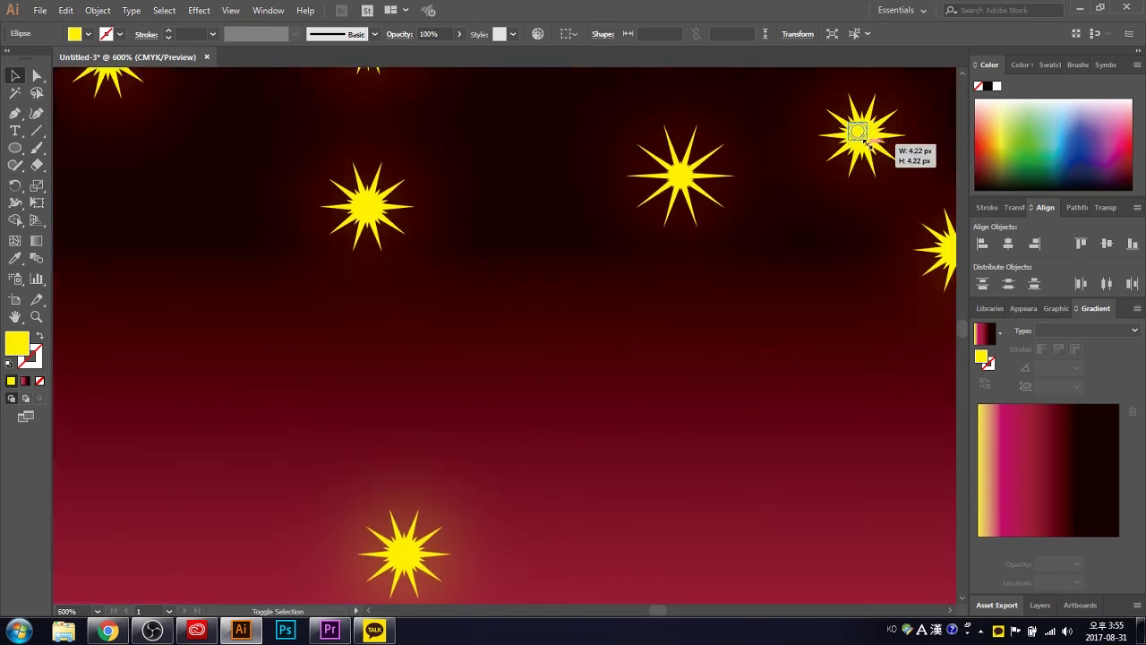
scroll(845, 286, down, 2)
scroll(625, 544, down, 1)
scroll(624, 544, right, 5)
click(556, 265)
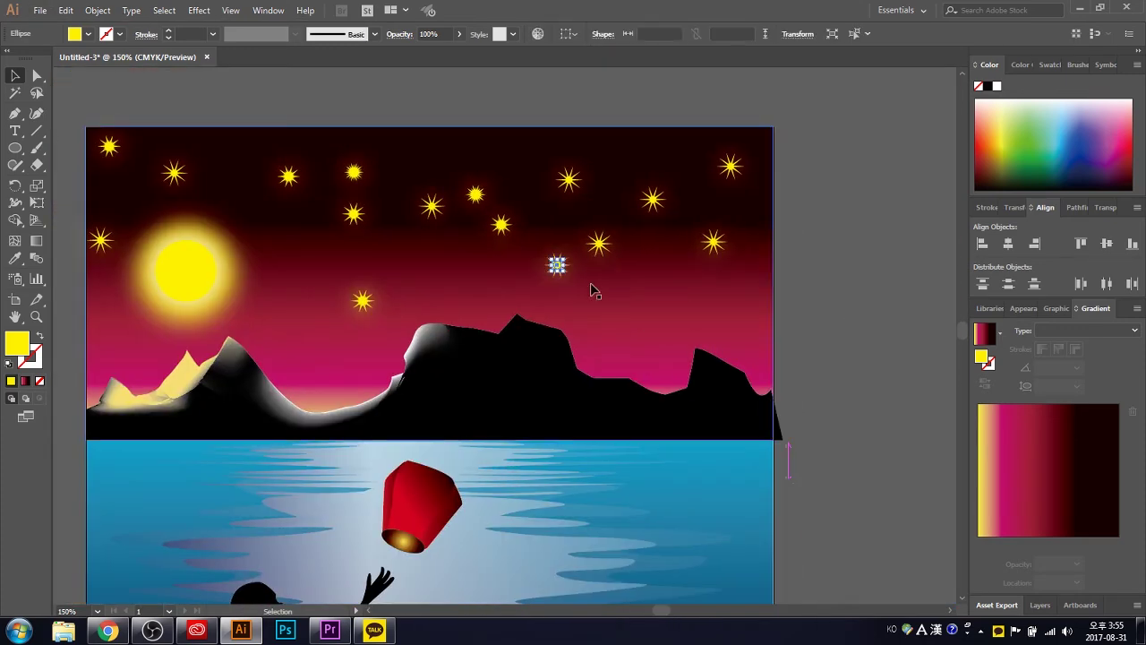
scroll(604, 247, down, 1)
scroll(604, 247, down, 1)
mouse_move(670, 255)
mouse_down()
mouse_move(620, 204)
mouse_move(535, 249)
mouse_up()
click(804, 285)
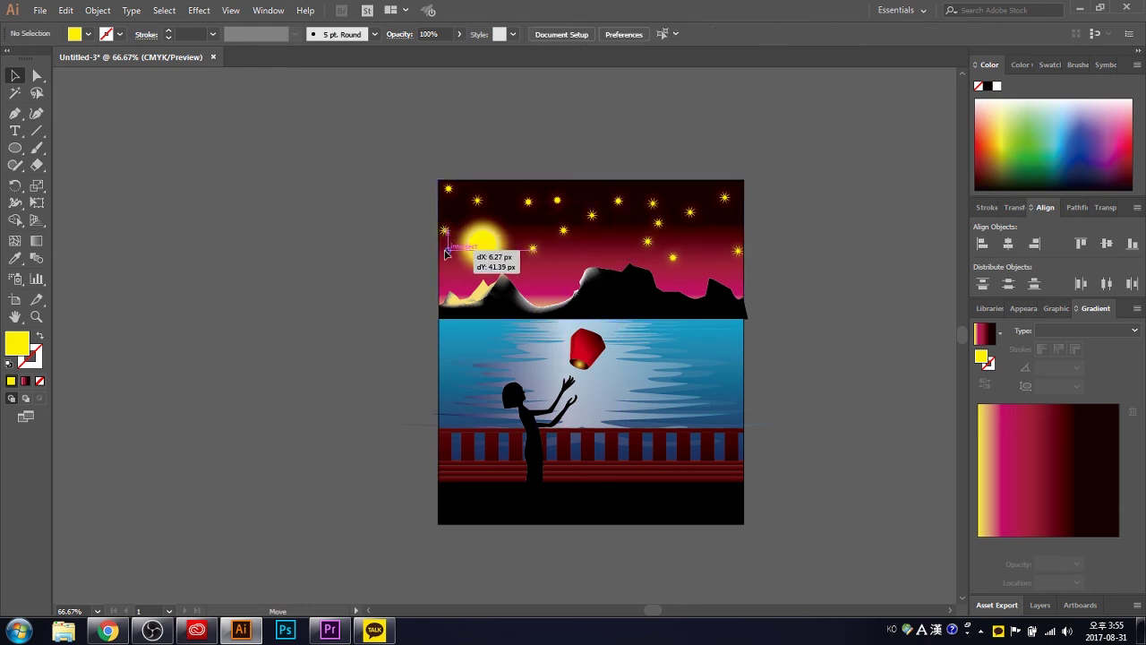
drag(445, 254, 445, 299)
click(803, 285)
drag(450, 187, 445, 210)
drag(528, 202, 515, 204)
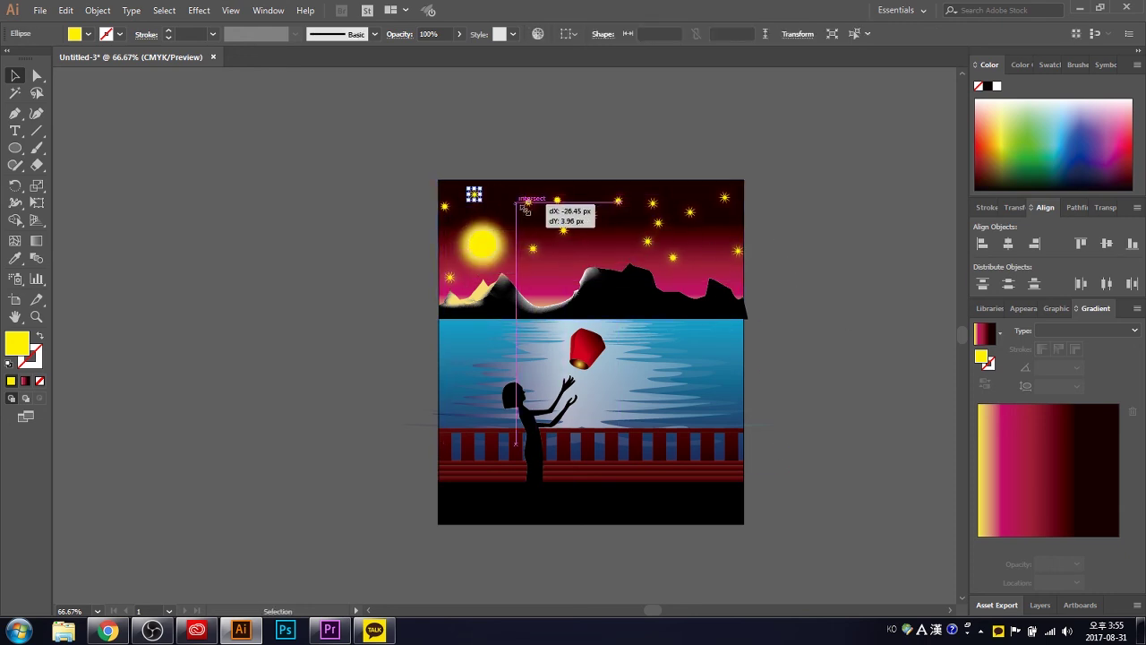
click(736, 255)
Add a dark navy stop to the sky gradient, adjust its position, and hide the panels
click(737, 248)
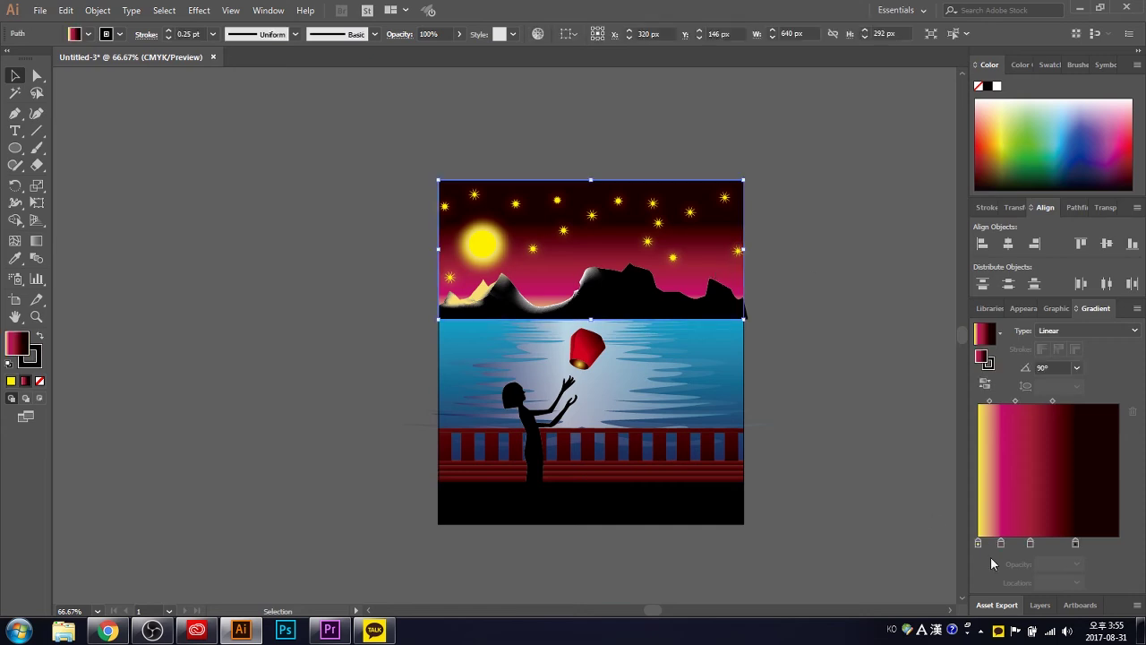
drag(998, 544, 1050, 550)
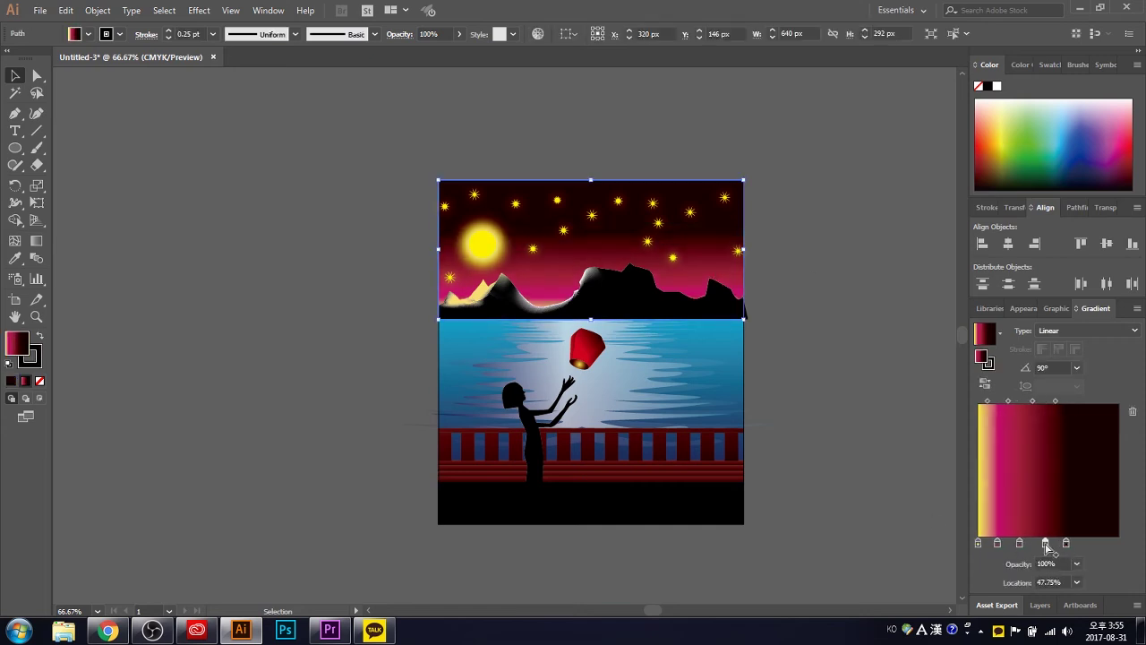
drag(1083, 163, 1073, 176)
key(ctrl+shift+a)
drag(1066, 544, 1035, 549)
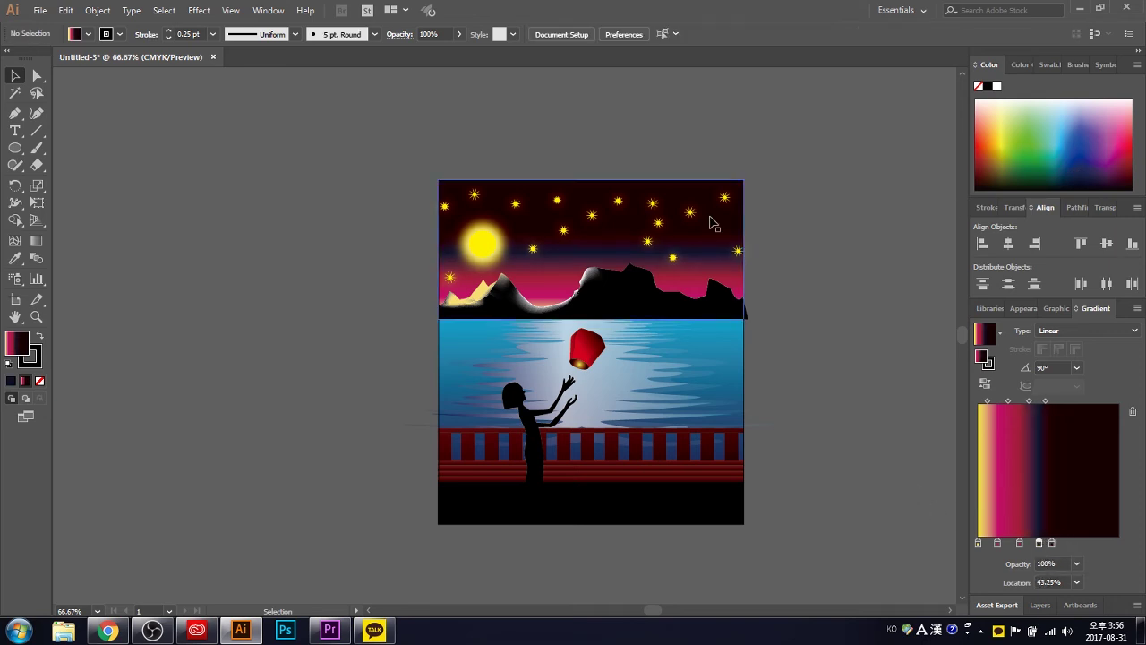
key(Tab)
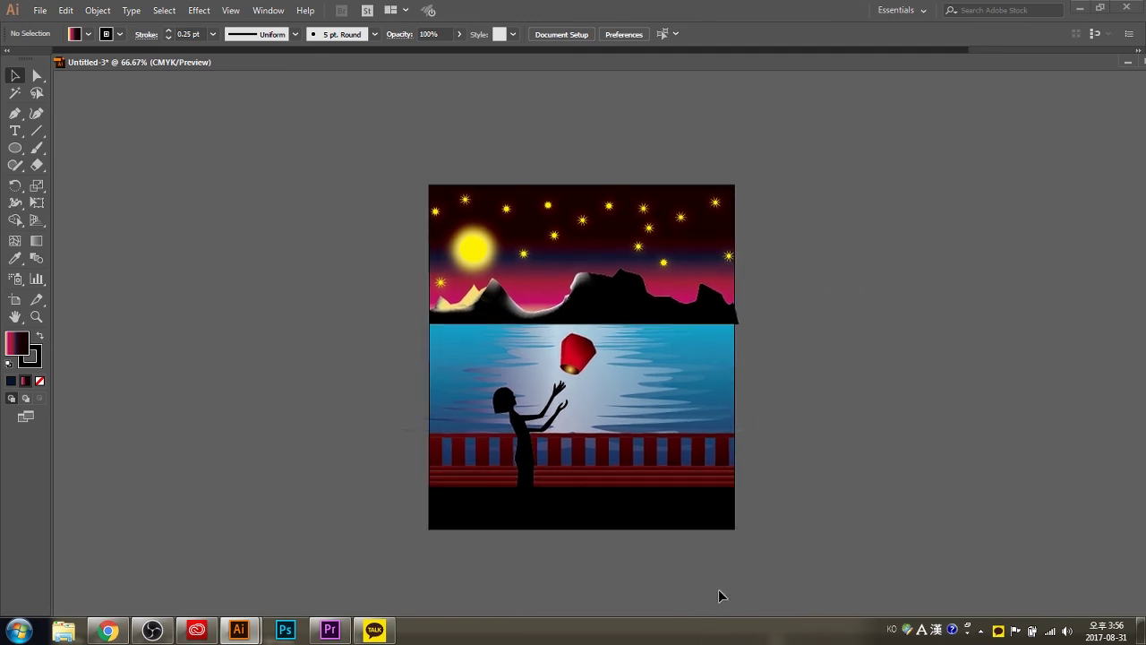
Draw the lamp's curved head and pole with the Pen tool and fill it white-to-black gradient
click(299, 296)
drag(331, 300, 342, 318)
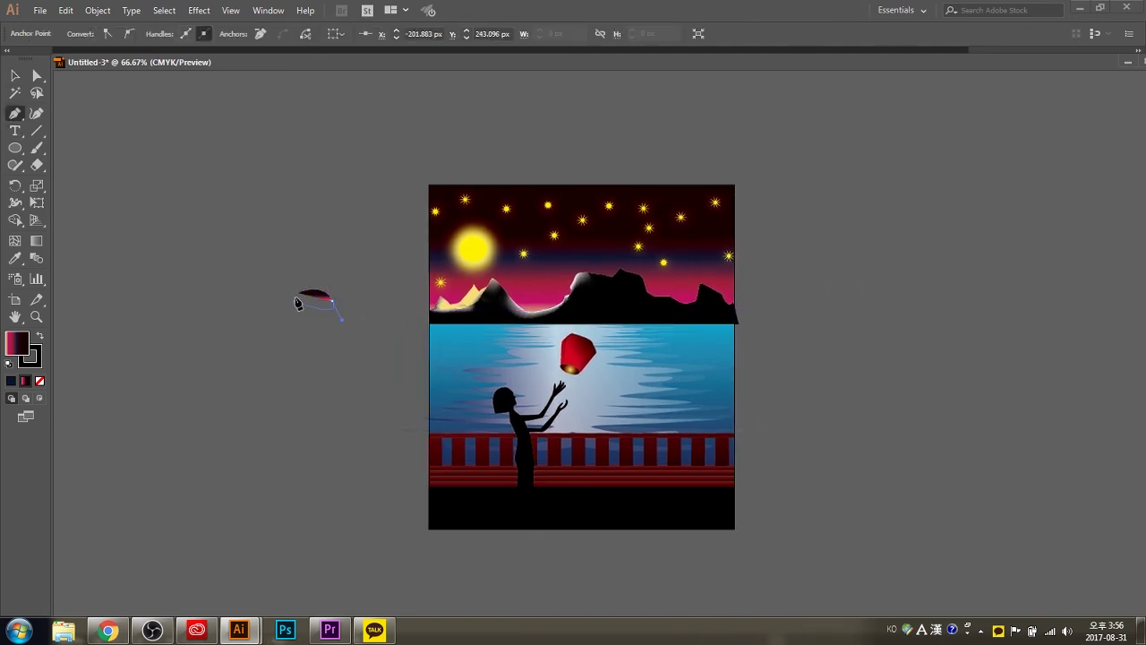
click(299, 485)
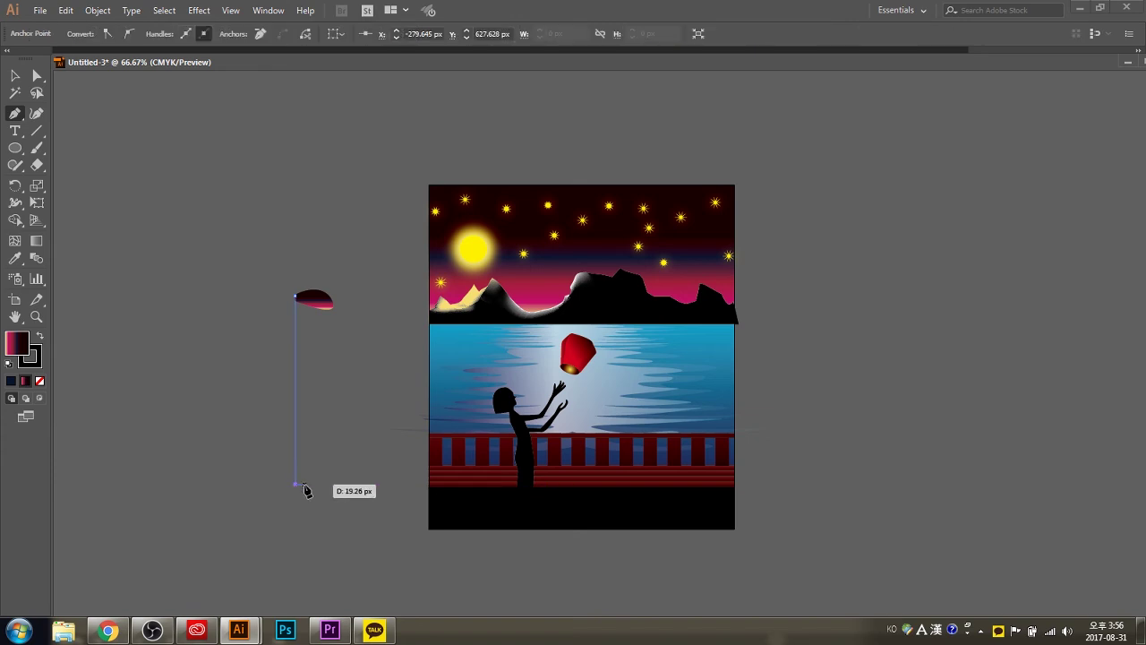
click(15, 75)
click(361, 397)
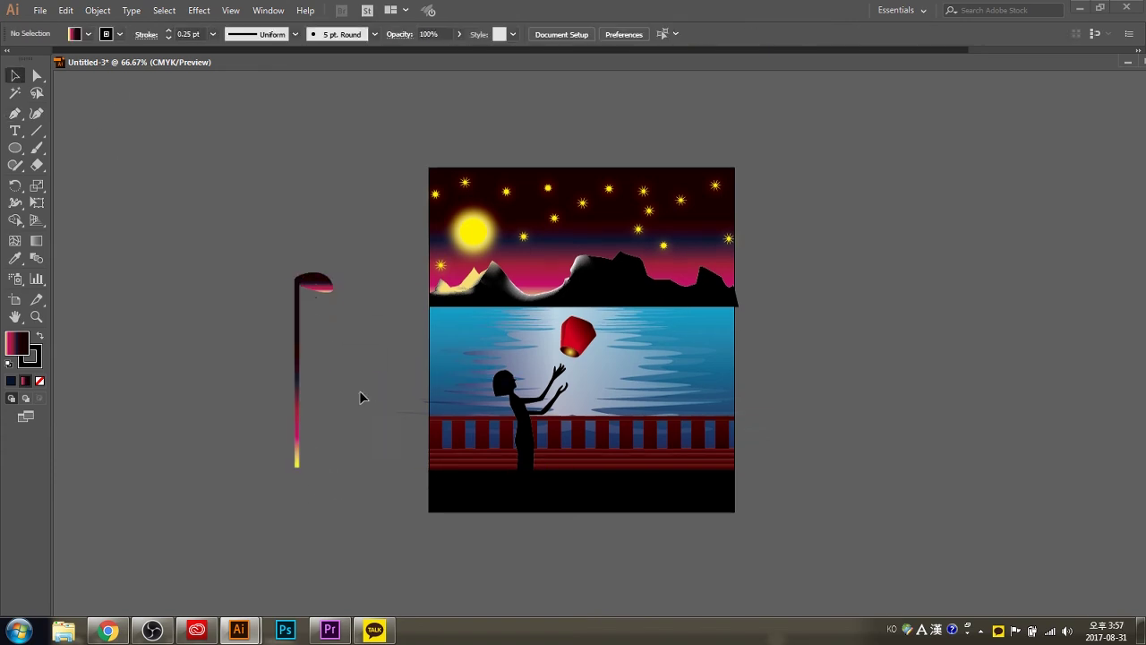
click(299, 385)
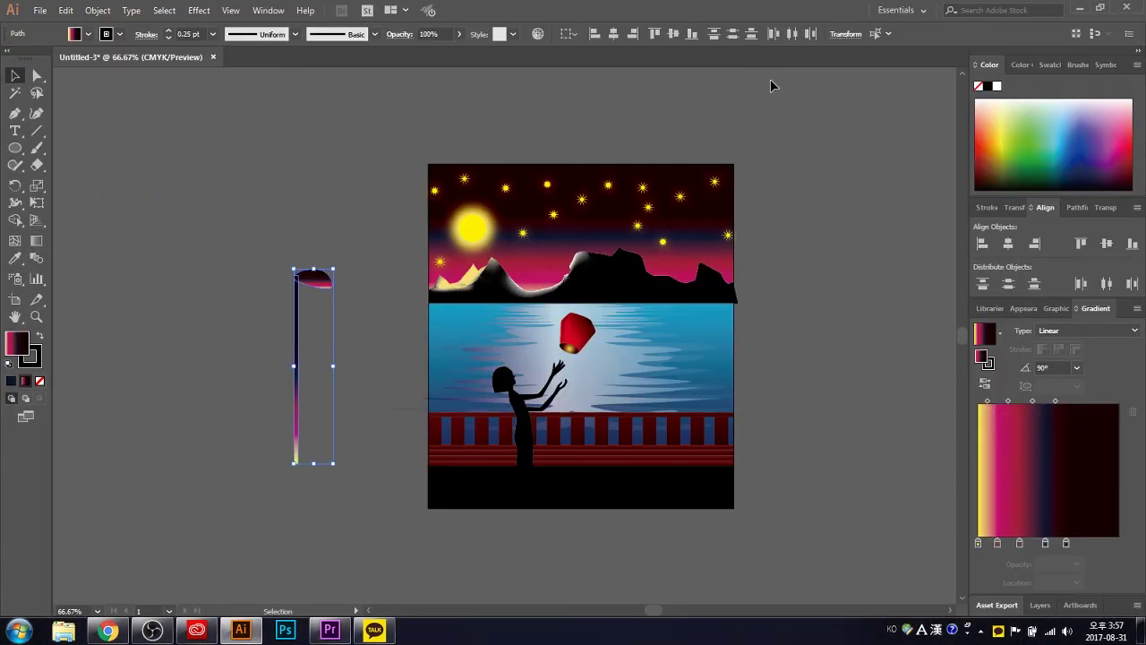
click(1000, 333)
click(890, 358)
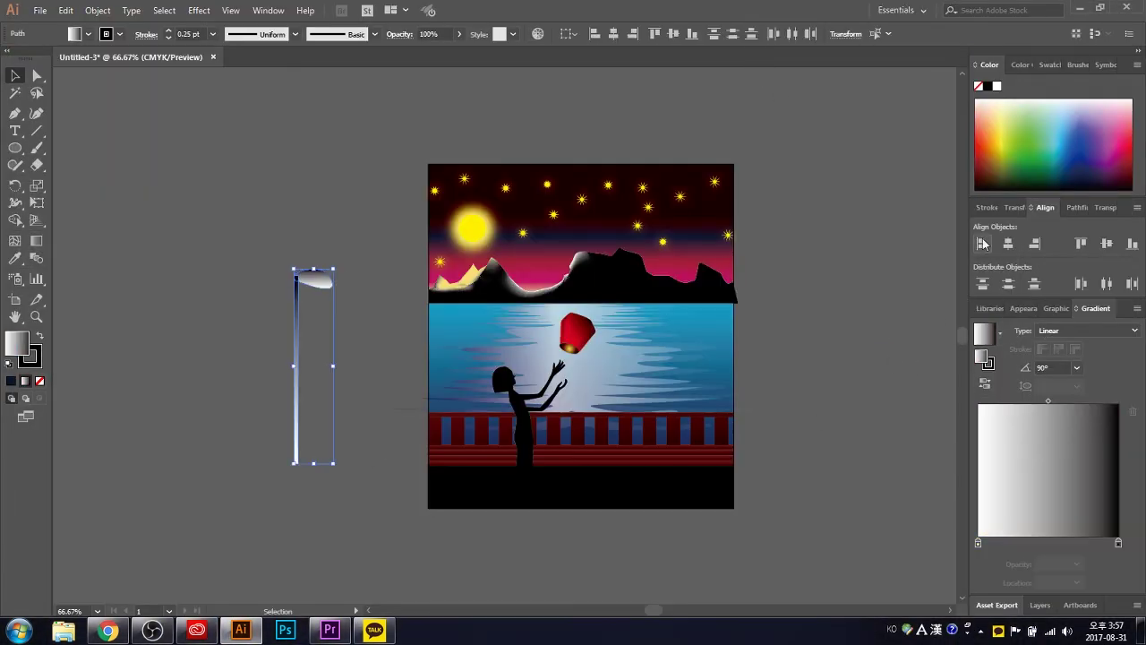
Draw a flat base beneath the lamp pole
click(1077, 207)
click(374, 414)
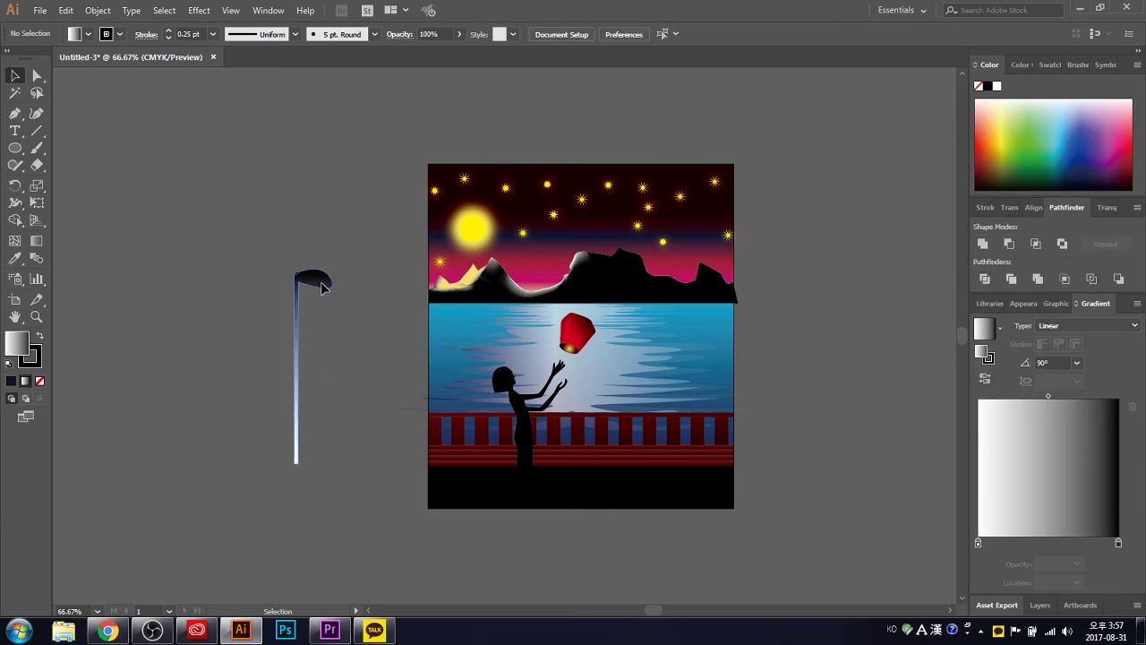
click(297, 327)
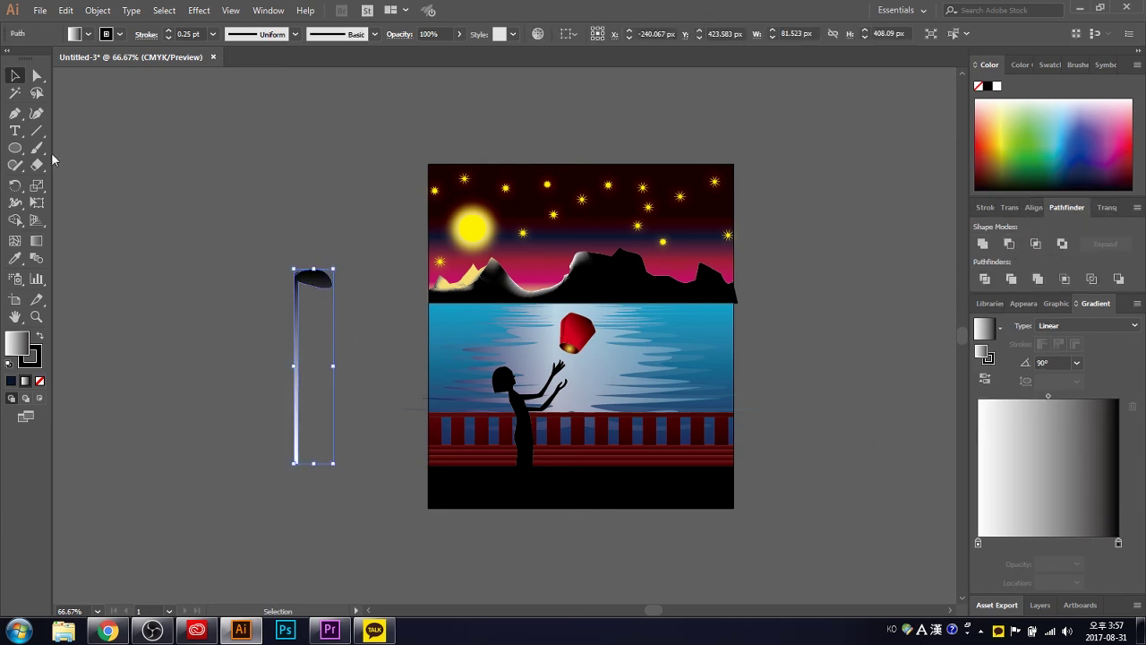
click(15, 115)
mouse_move(318, 470)
mouse_down()
mouse_move(281, 464)
mouse_move(339, 475)
mouse_move(293, 461)
mouse_up()
key(v)
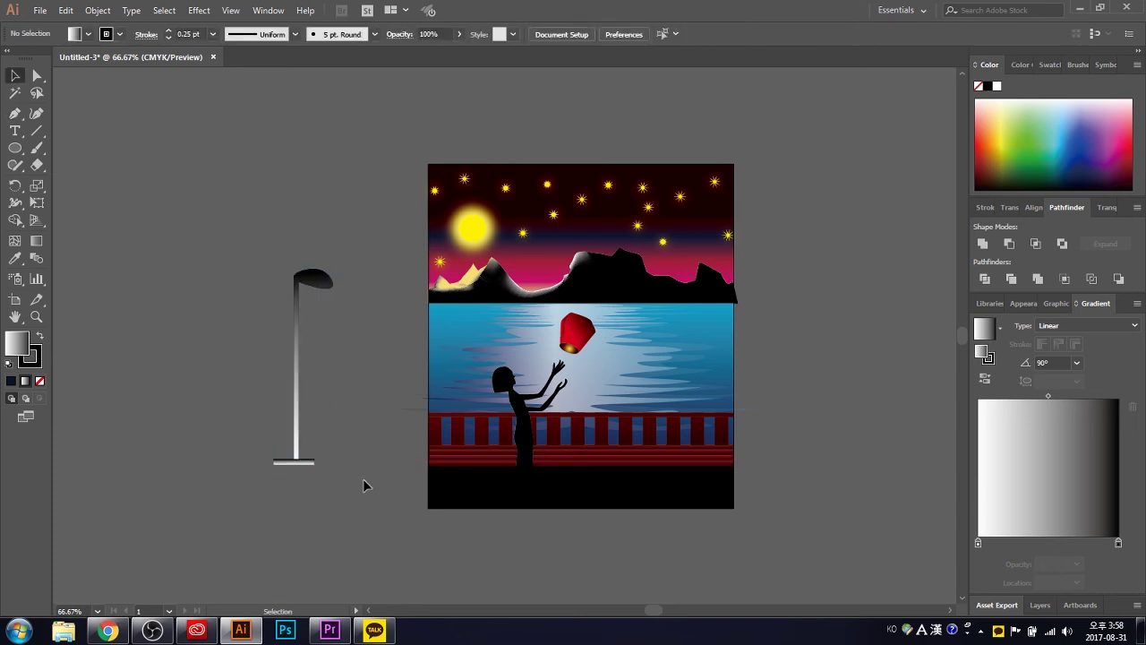
Align the lamp head and pole, then widen the base and centre it under the pole
drag(361, 481, 247, 403)
click(1034, 207)
click(1010, 250)
drag(301, 462, 310, 465)
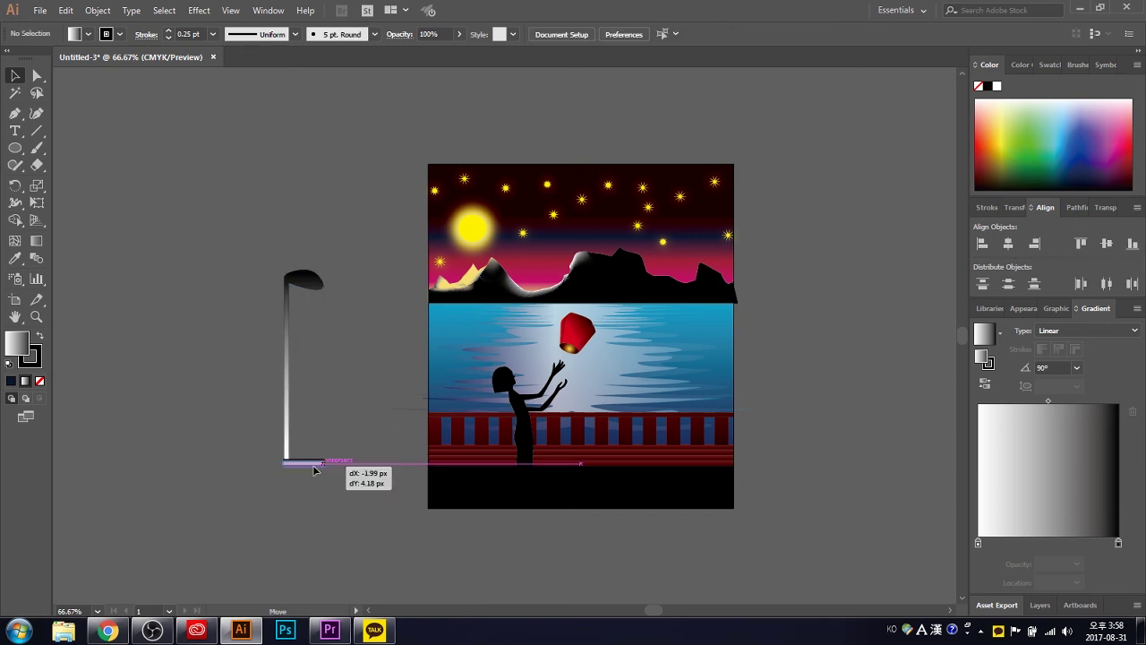
drag(277, 480, 279, 479)
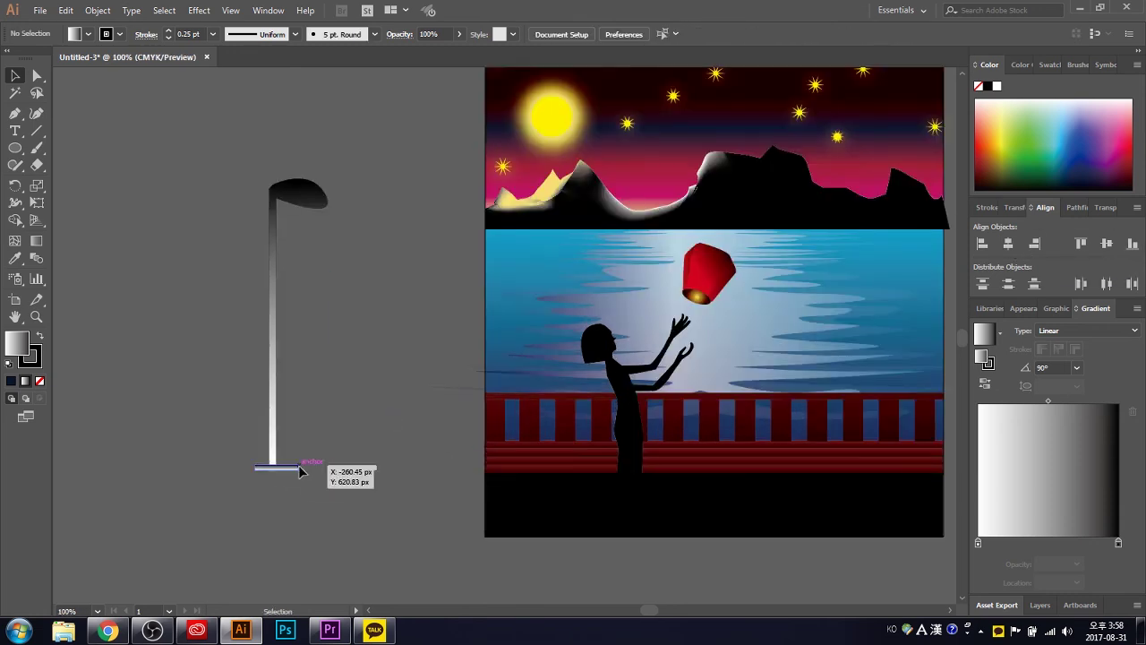
click(274, 304)
click(375, 242)
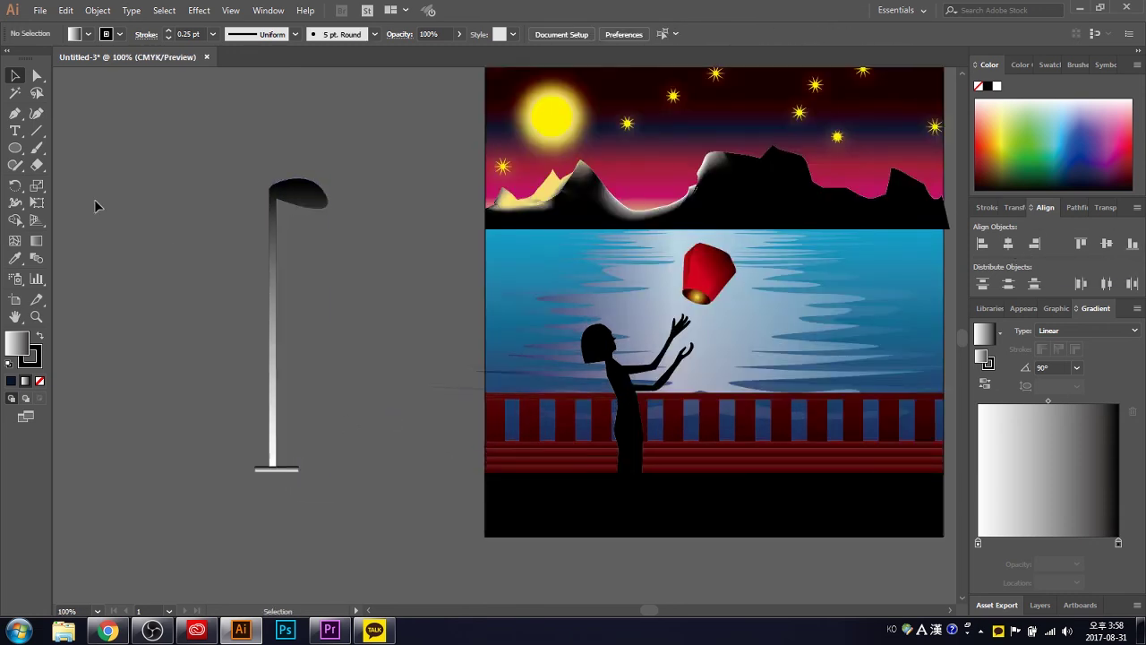
Copy the yellow sun and shrink it into a tilted ellipse inside the lamp head
click(15, 147)
drag(93, 162, 123, 191)
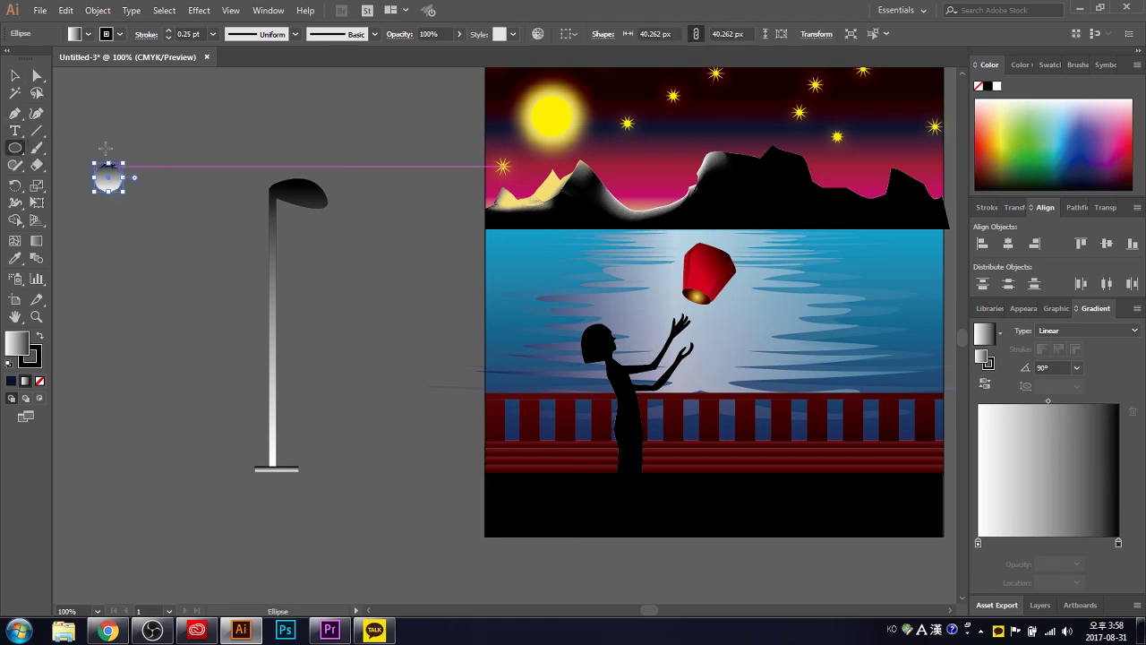
key(Delete)
click(551, 116)
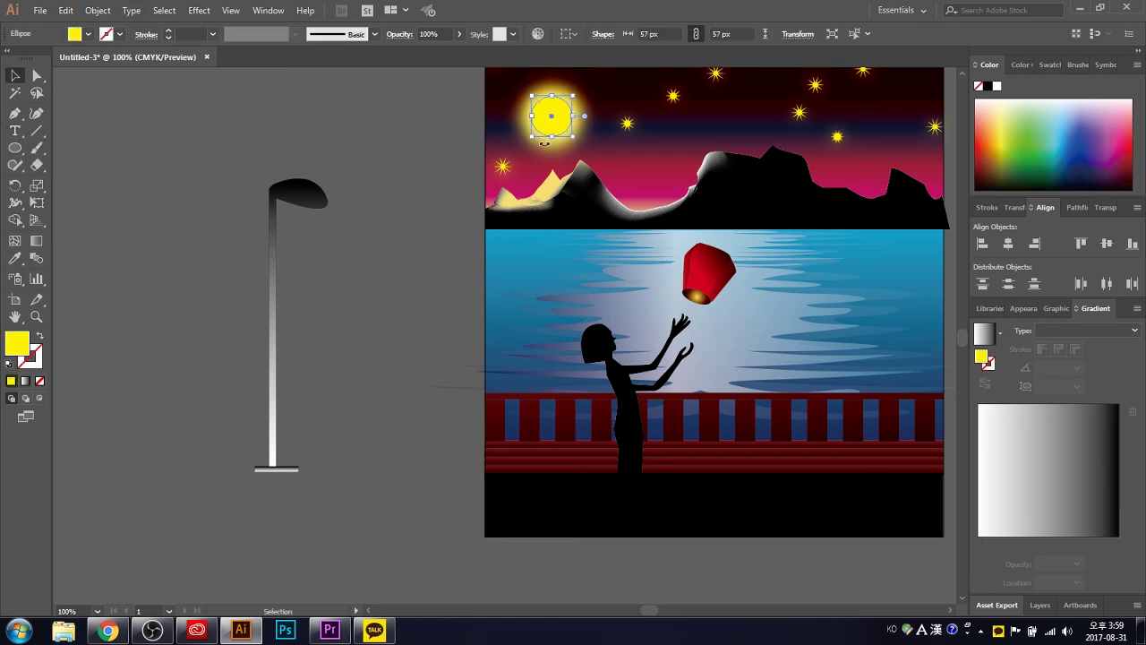
drag(555, 124, 416, 238)
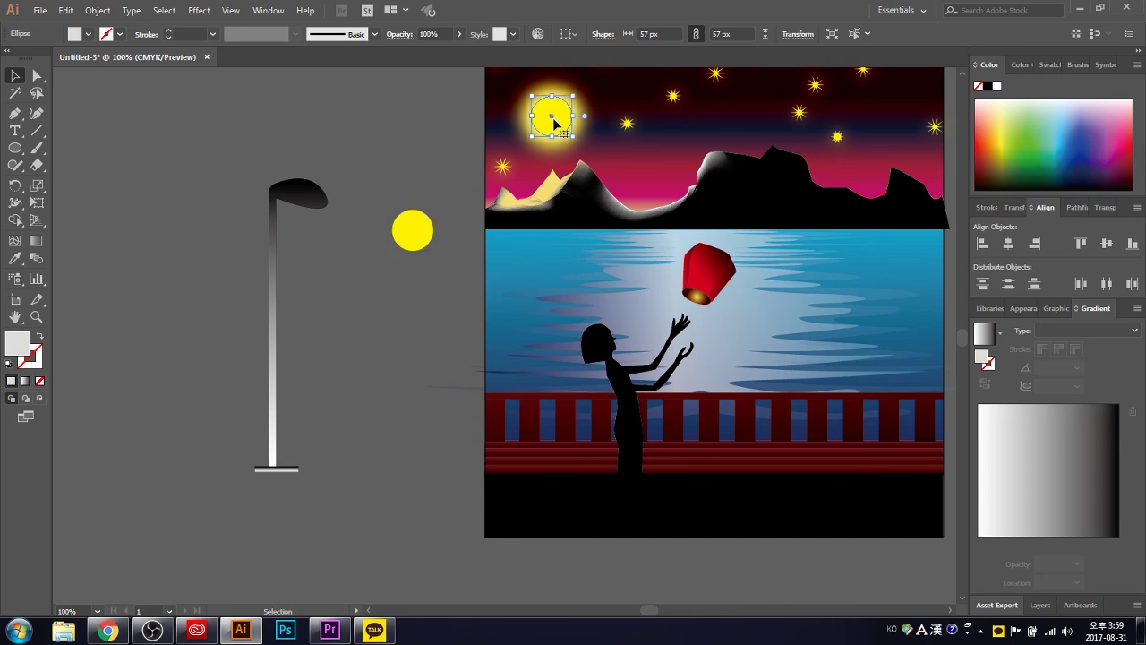
mouse_move(555, 124)
mouse_down()
mouse_move(367, 258)
mouse_move(459, 194)
mouse_move(389, 394)
mouse_up()
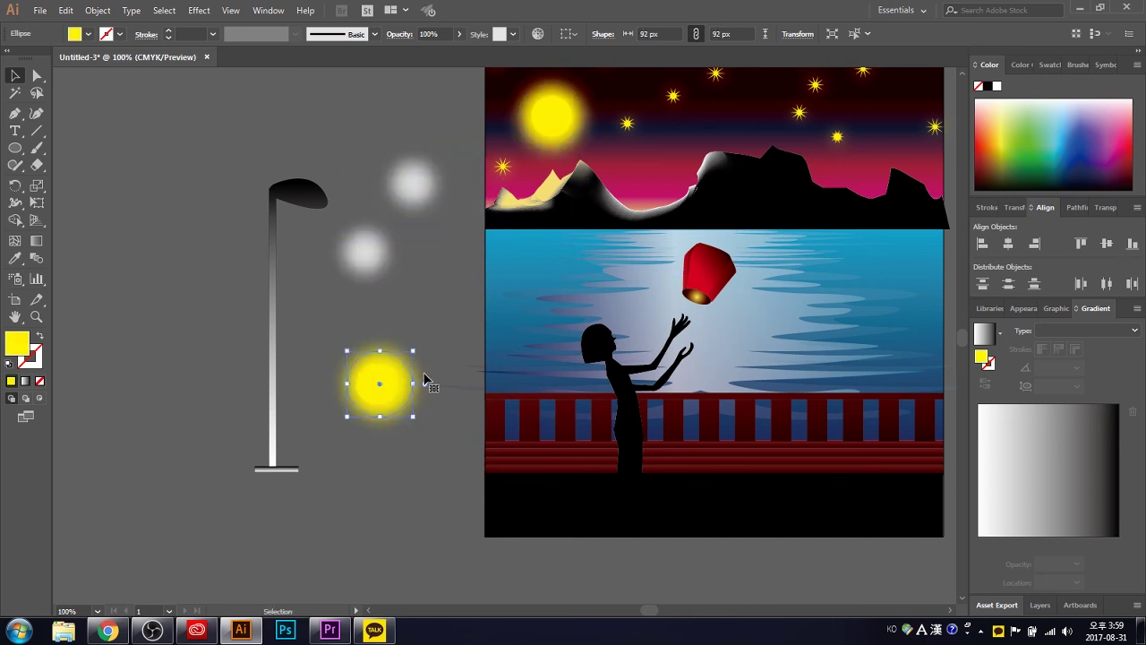
mouse_move(364, 250)
mouse_down()
mouse_move(380, 383)
mouse_move(368, 387)
mouse_up()
click(392, 435)
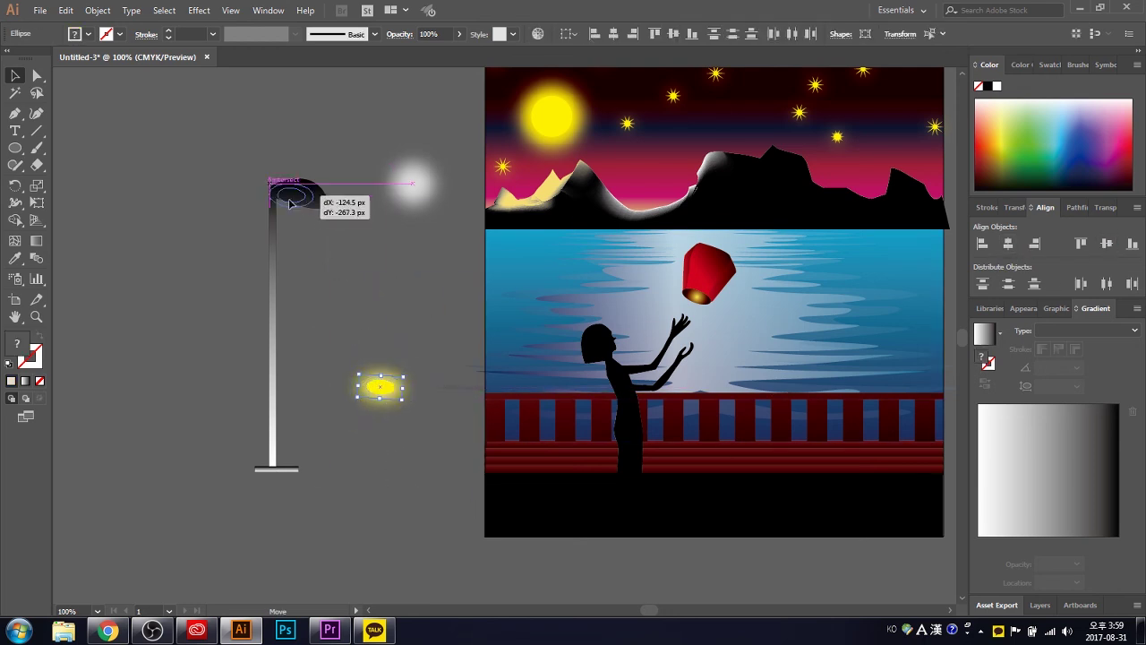
drag(289, 202, 316, 202)
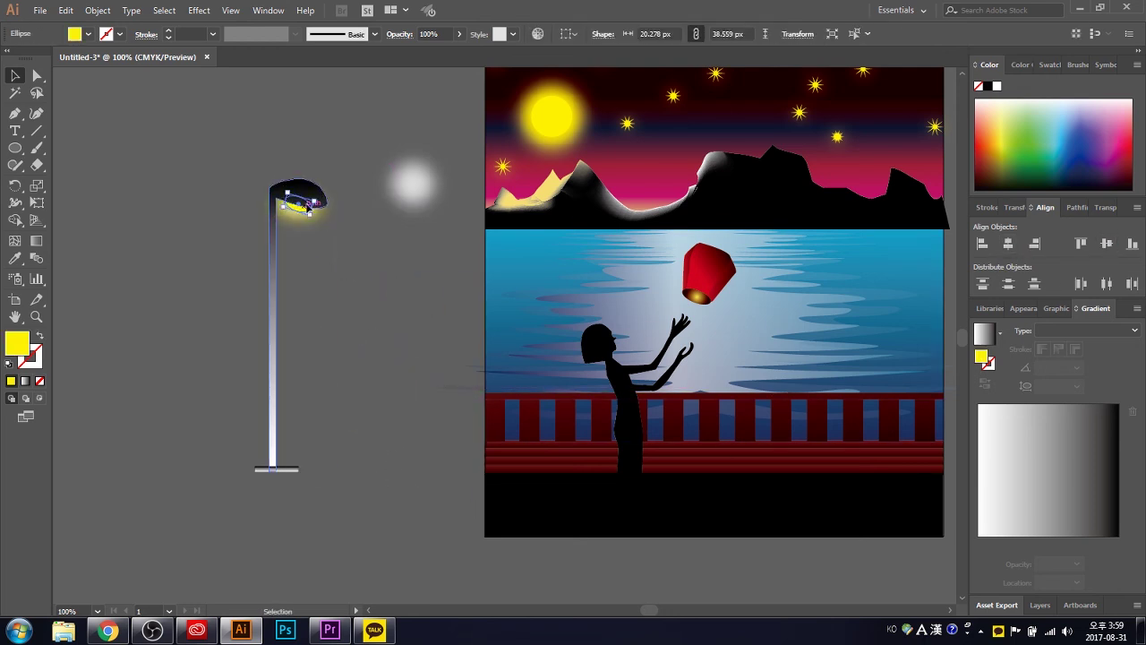
Move the blurred white glow circle onto the lamp head
click(346, 435)
drag(409, 185, 298, 212)
click(357, 240)
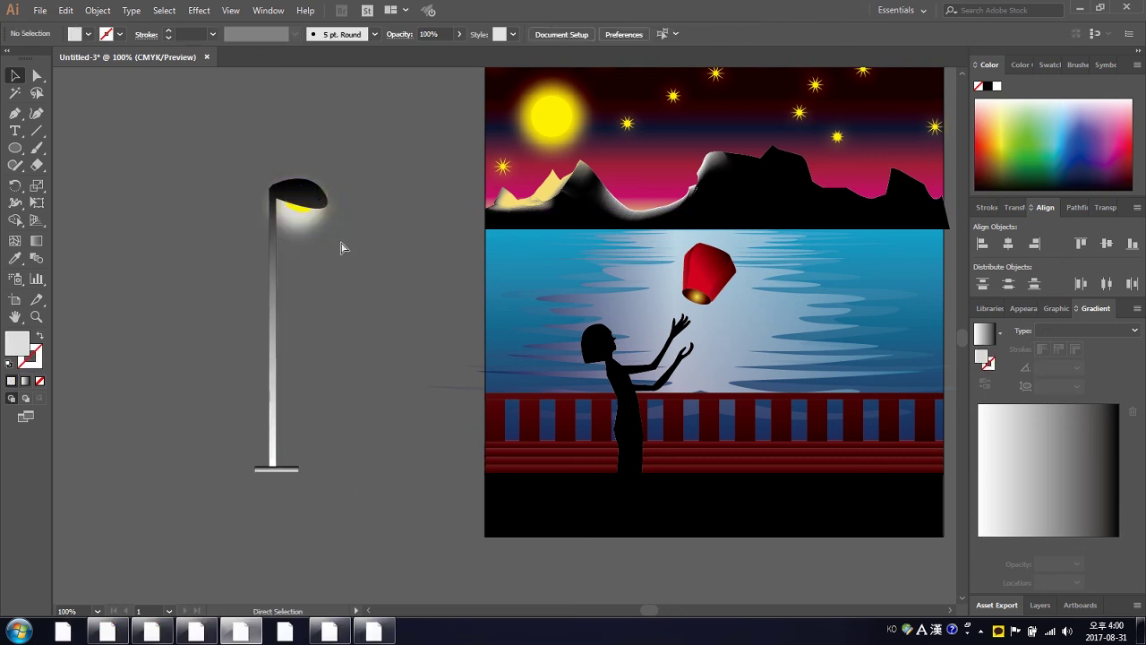
mouse_move(341, 248)
mouse_down()
mouse_move(391, 209)
mouse_move(315, 246)
mouse_move(367, 265)
mouse_up()
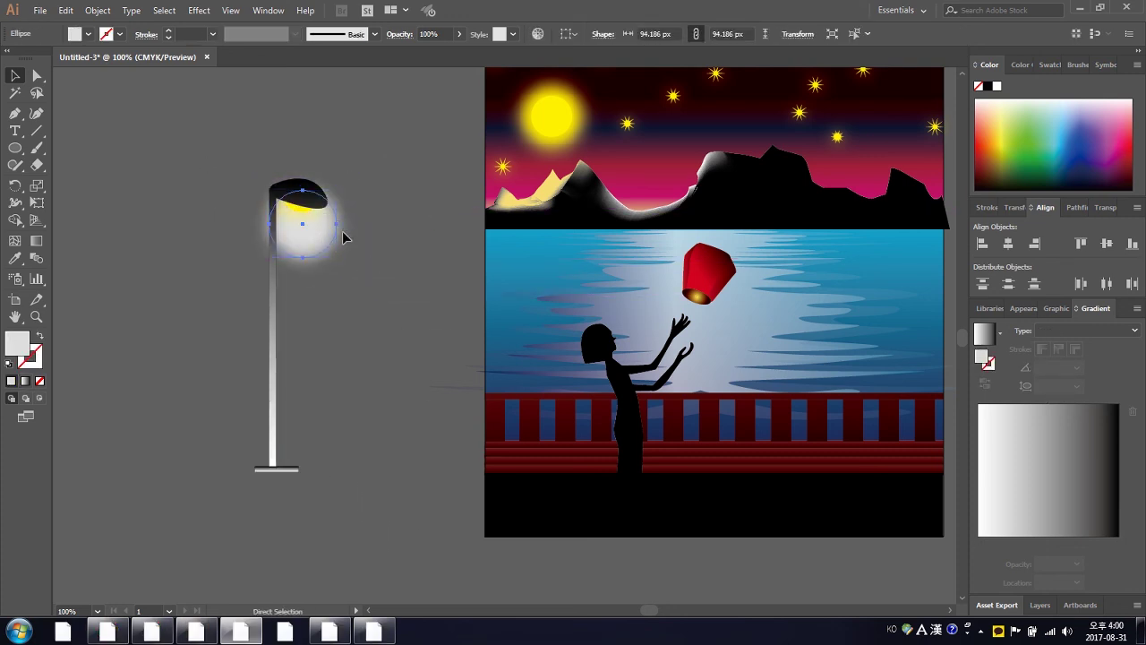
click(371, 248)
Copy the street lamp into the artwork, scaled down at the left edge
key(ctrl+minus)
key(ctrl+minus)
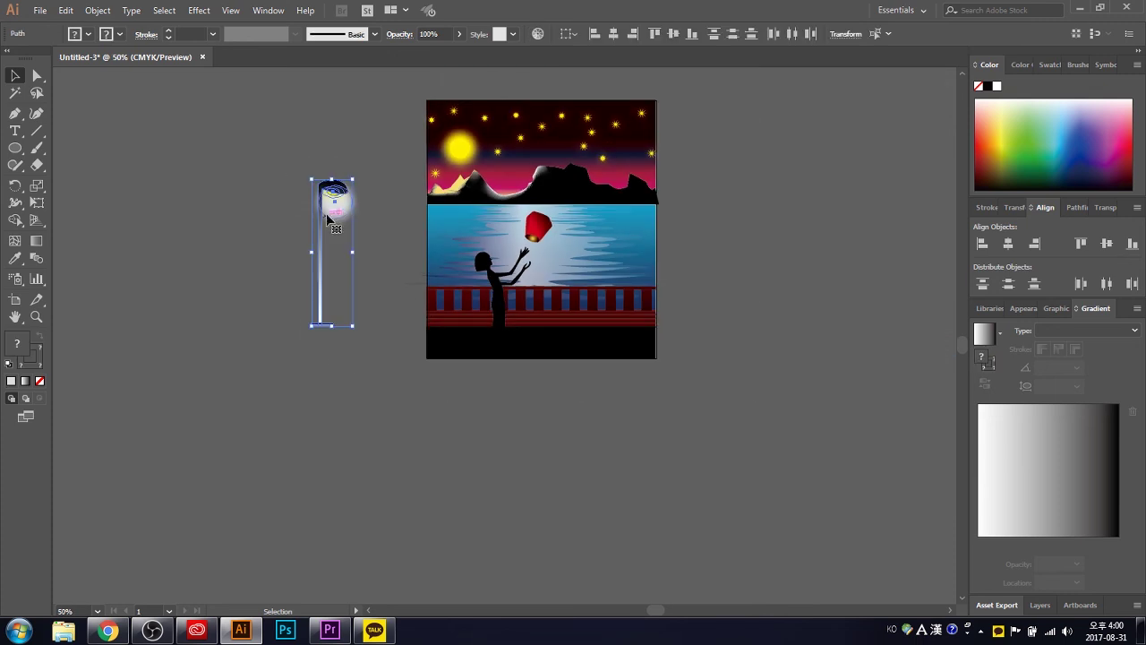
mouse_move(330, 190)
mouse_down()
mouse_move(453, 192)
mouse_move(447, 262)
mouse_up()
key(ctrl+plus)
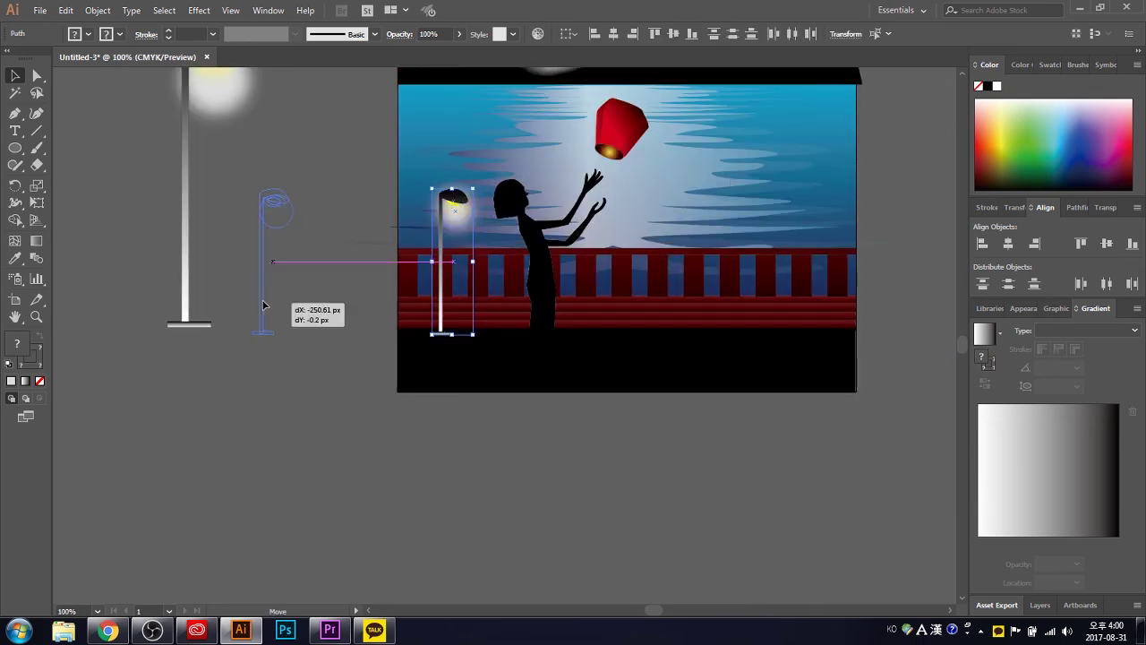
key(ctrl+minus)
key(ctrl+minus)
key(ctrl+a)
key(ctrl+plus)
drag(258, 238, 356, 183)
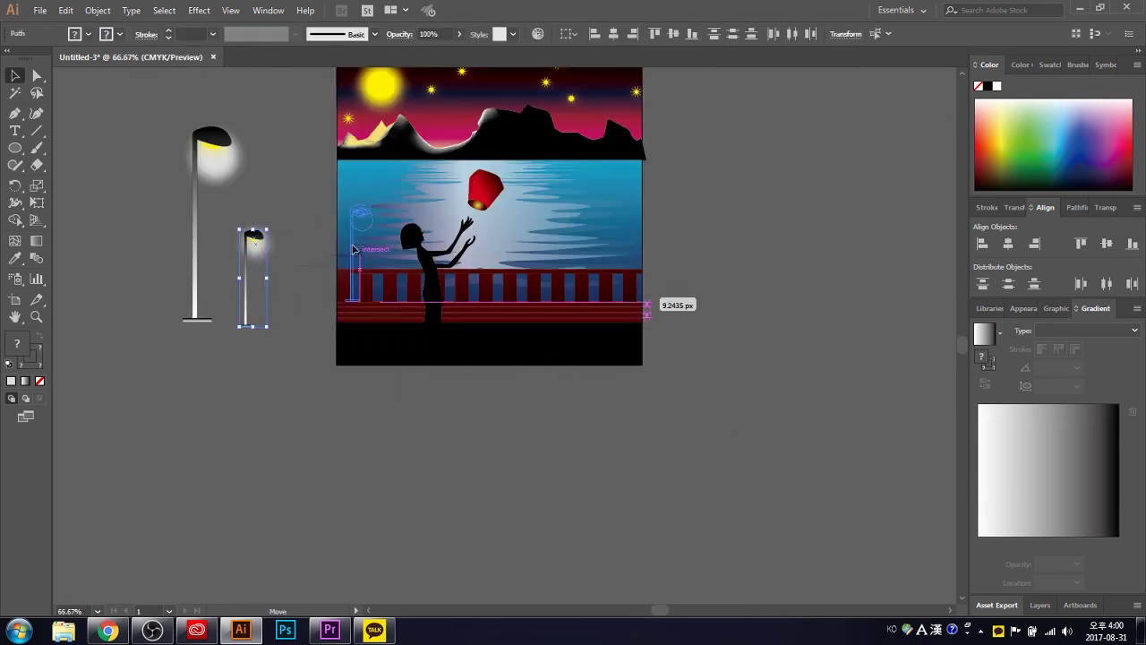
scroll(537, 285, up, 2)
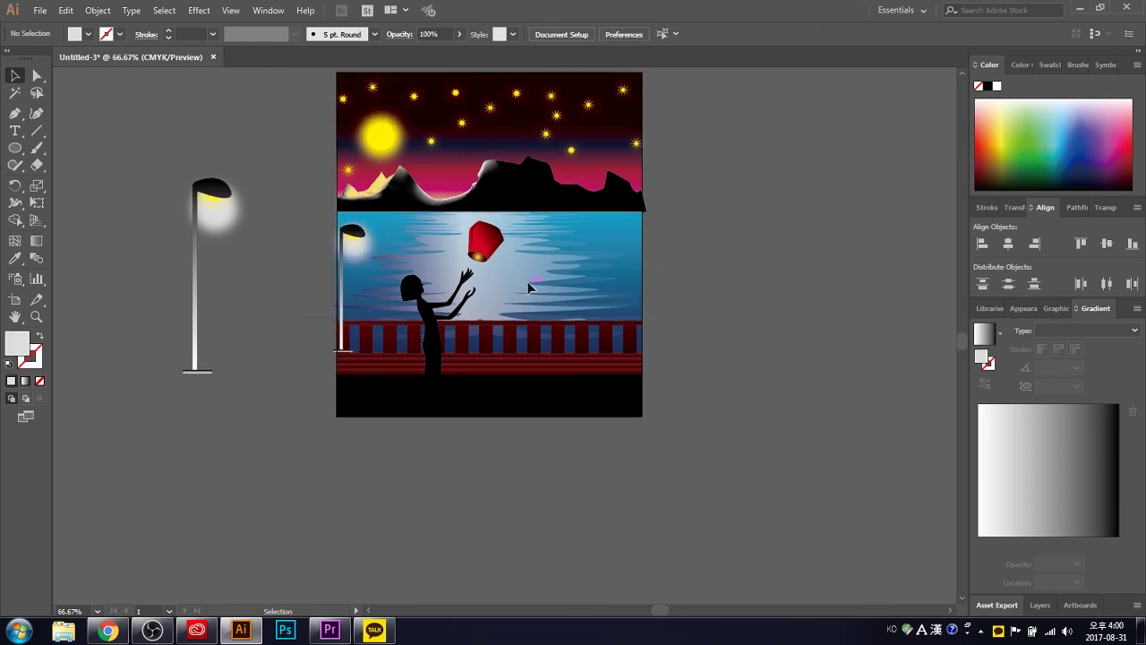
drag(352, 285, 618, 285)
Duplicate the left lamp to the right edge of the scene
mouse_move(178, 231)
mouse_down()
mouse_move(625, 289)
mouse_move(633, 224)
mouse_up()
click(735, 295)
key(ctrl+z)
mouse_move(214, 192)
mouse_down()
mouse_move(555, 172)
mouse_move(548, 229)
mouse_up()
drag(537, 286, 618, 303)
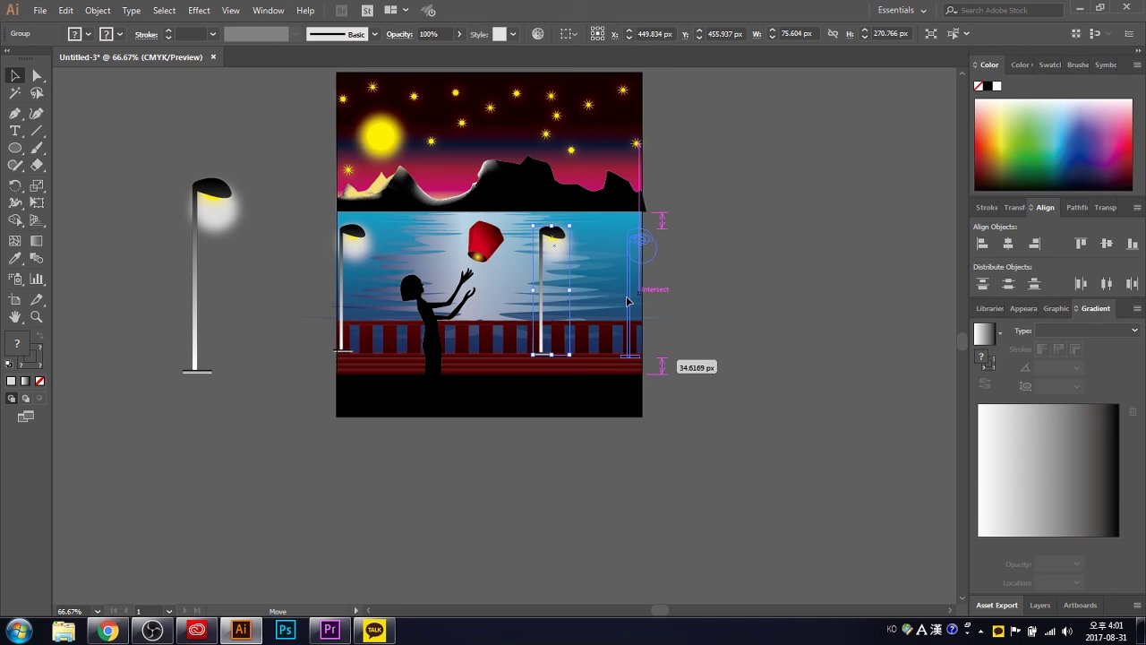
click(678, 319)
scroll(643, 317, down, 1)
scroll(643, 317, up, 1)
Recolour the left lamp's base with the Eyedropper, matching the post's white gradient
click(219, 338)
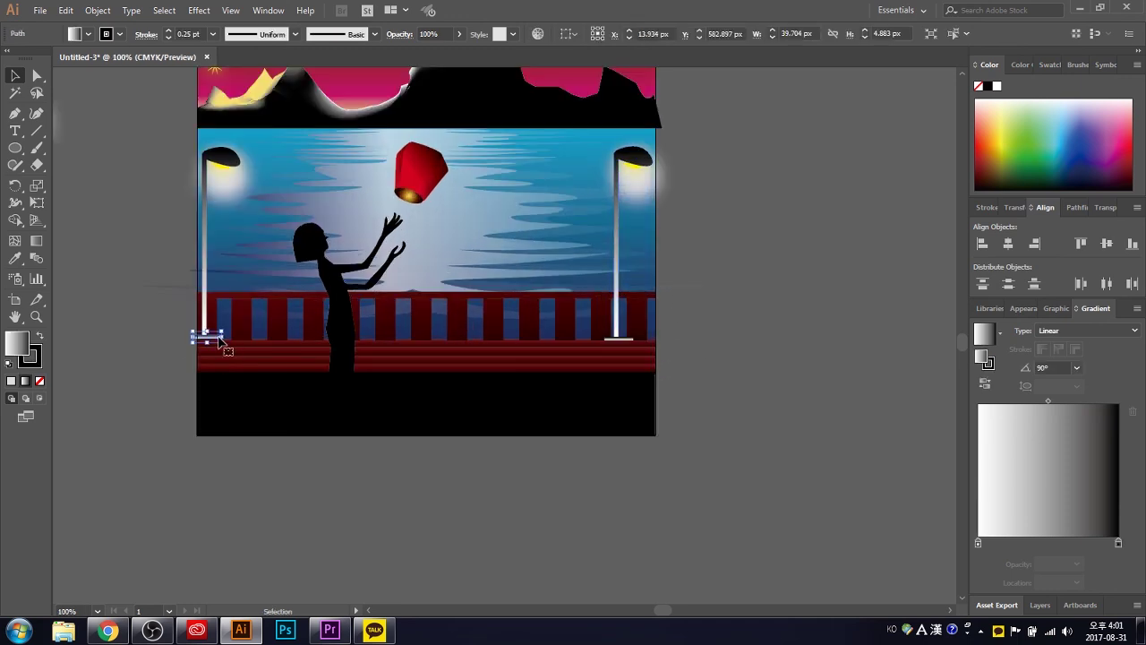
click(252, 367)
key(v)
key(ctrl+shift+a)
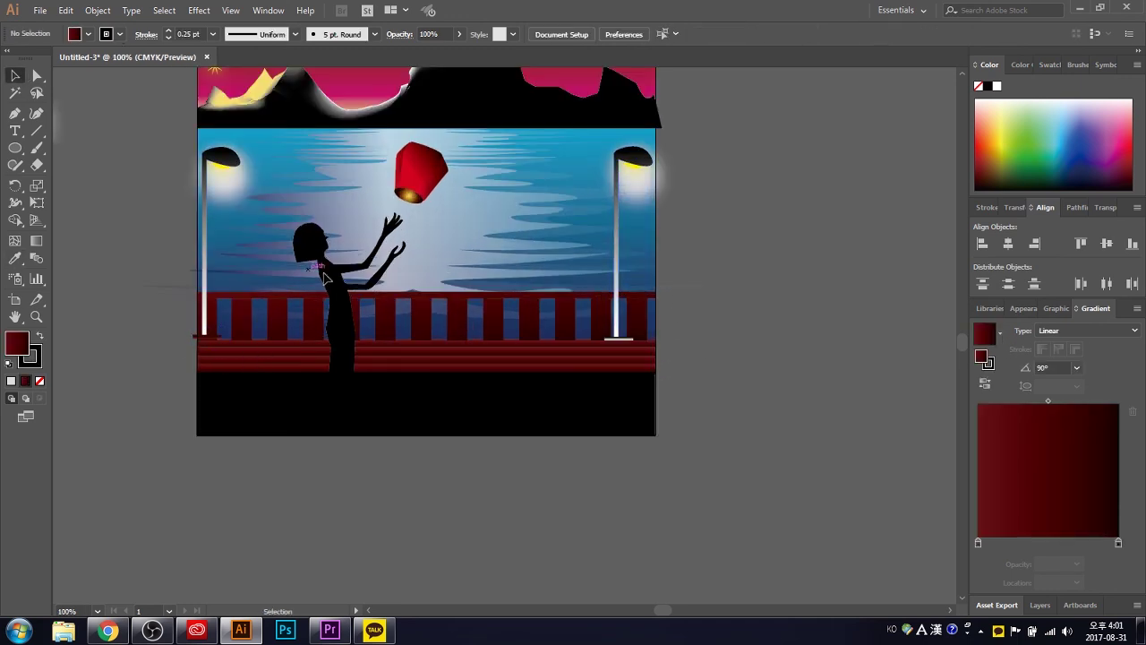
click(205, 337)
key(i)
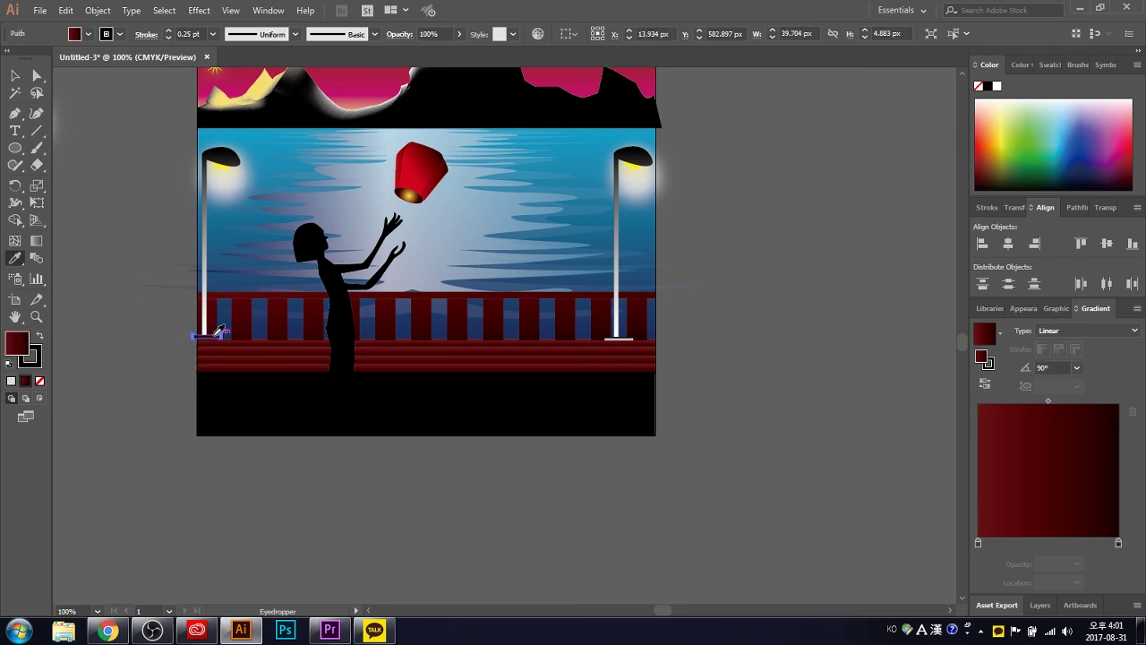
click(206, 286)
key(v)
click(204, 335)
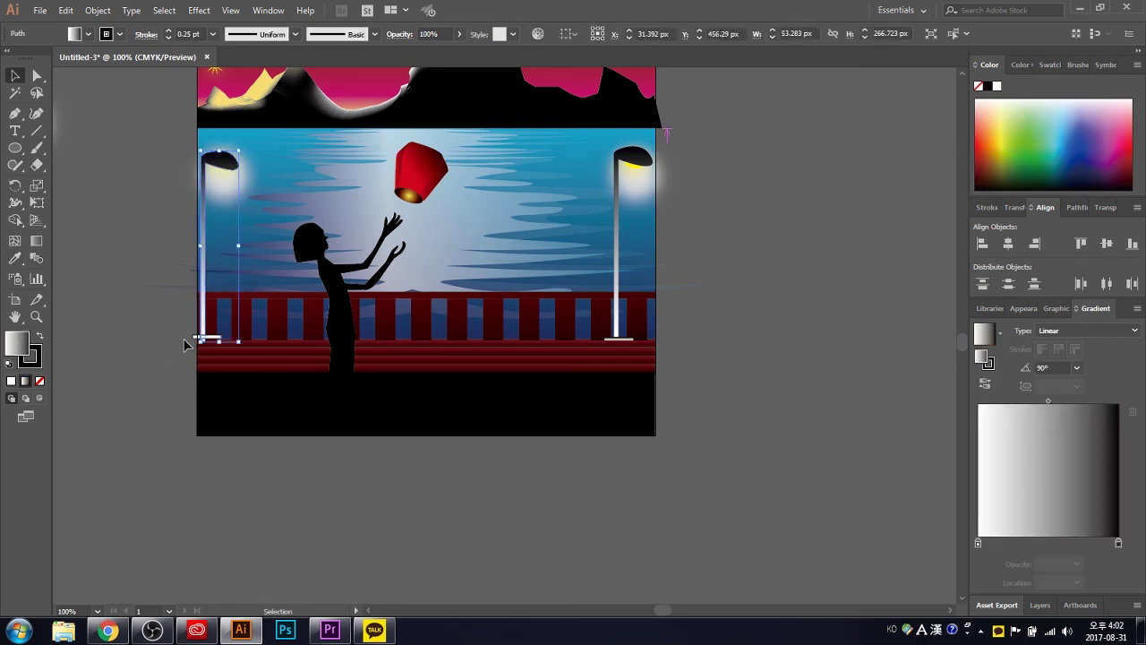
Check the lamp posts, briefly opening the right lamp's context menu, then select the left lamp
scroll(200, 358, up, 3)
click(199, 287)
key(ctrl+shift+a)
scroll(208, 333, up, 1)
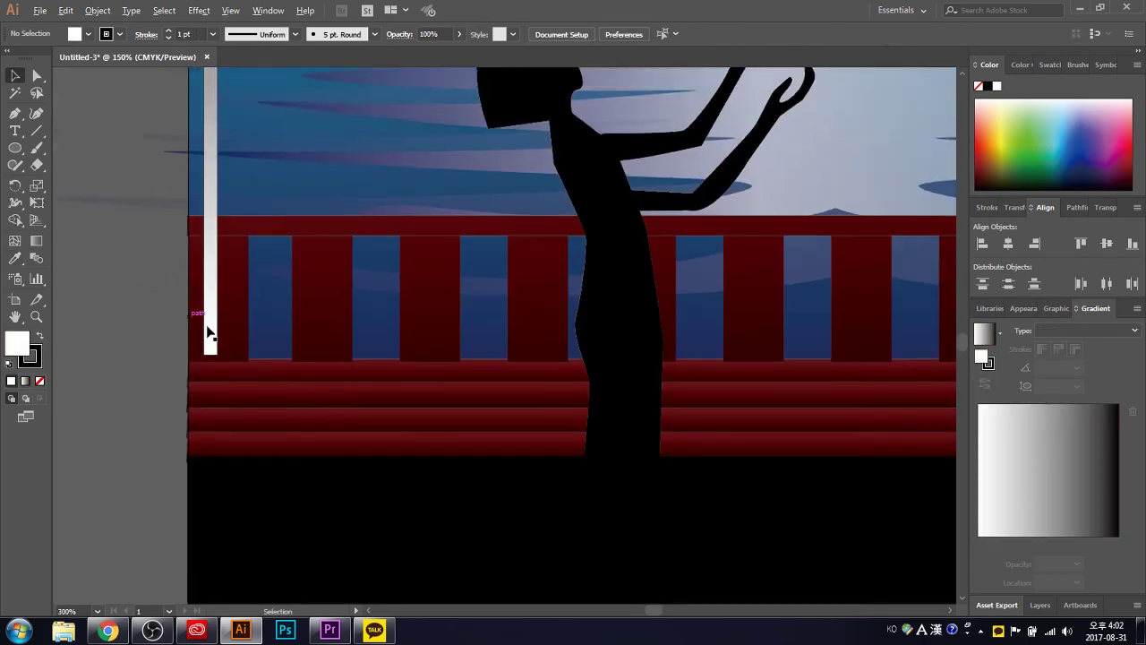
scroll(208, 333, down, 2)
right_click(849, 422)
key(Escape)
key(ctrl+shift+a)
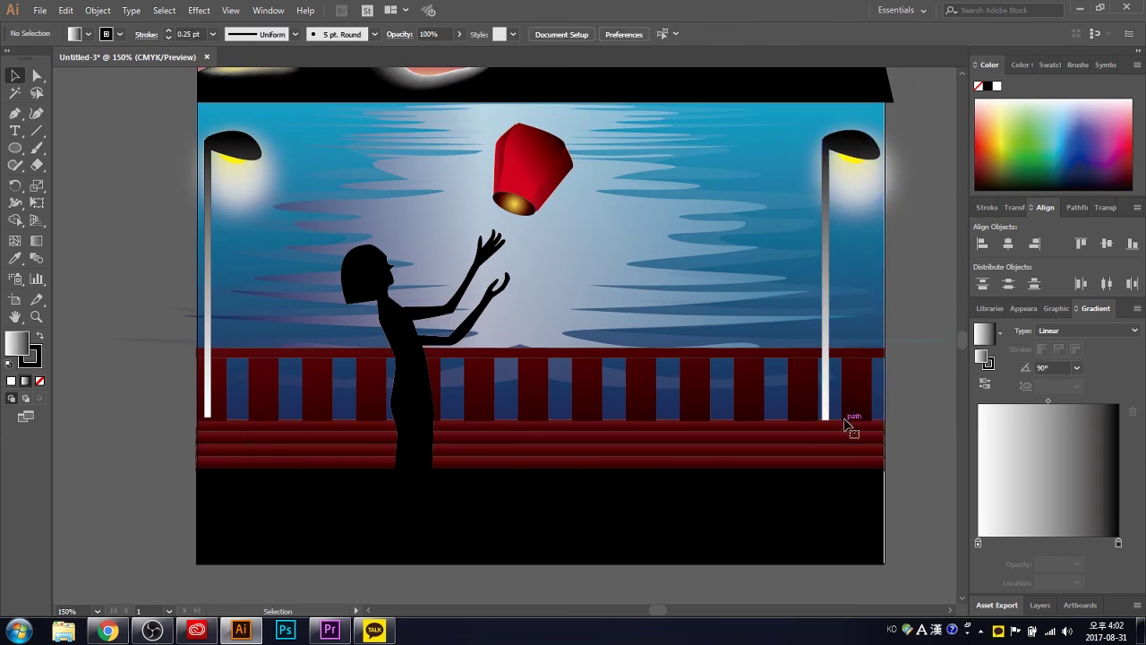
click(221, 146)
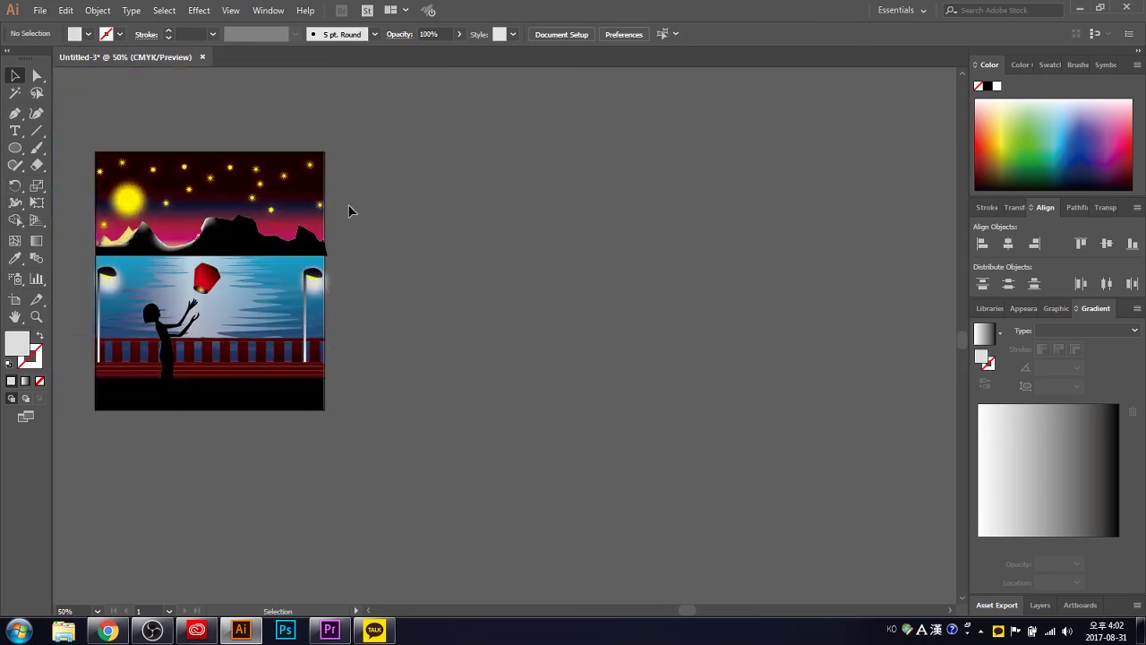
Draw a light beam shape with the Pen tool from the lantern down to the railing
scroll(349, 206, down, 1)
scroll(101, 219, up, 1)
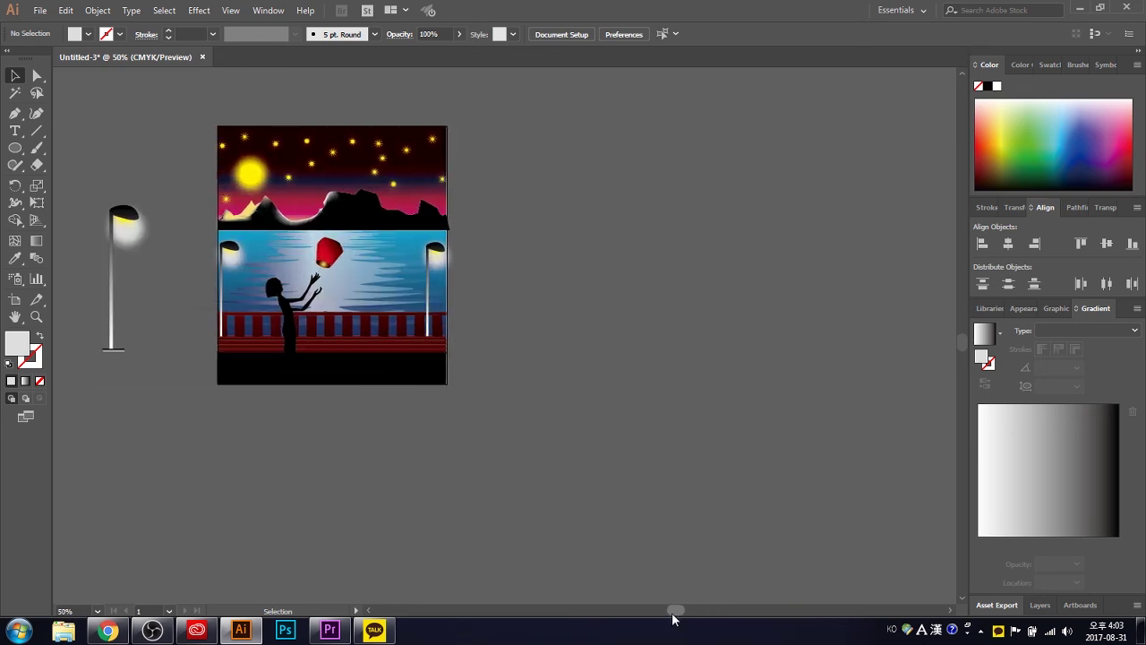
click(116, 242)
click(128, 153)
scroll(139, 268, up, 2)
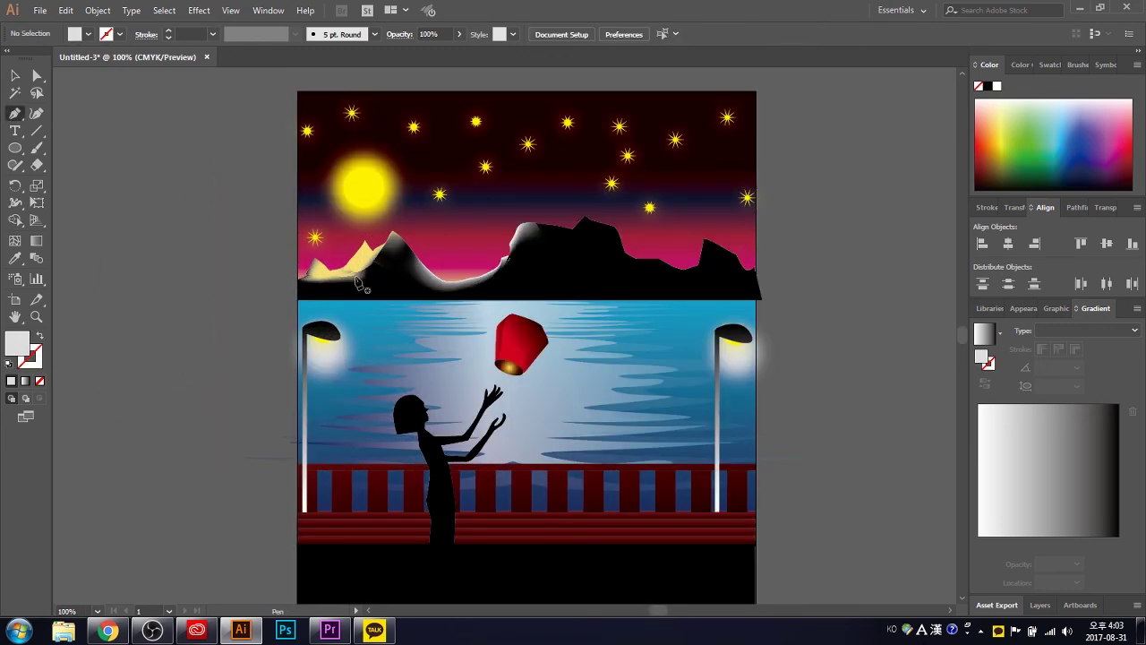
drag(487, 351, 487, 362)
click(483, 506)
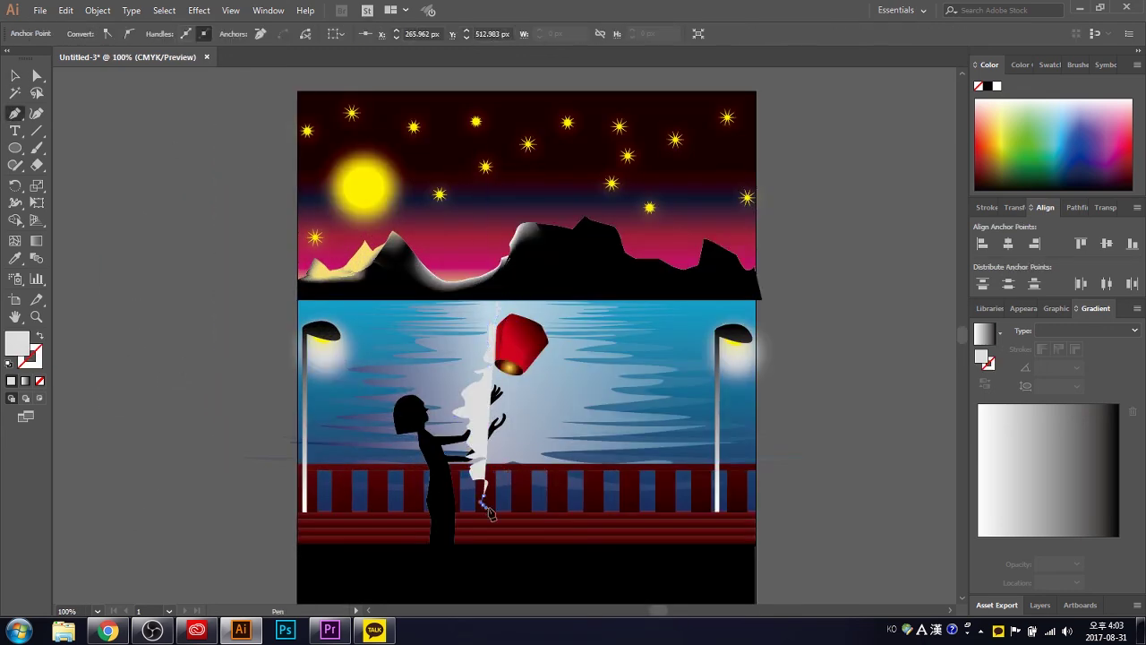
drag(535, 439, 560, 433)
click(499, 312)
Send the beam backward and set its opacity to 11%
key(v)
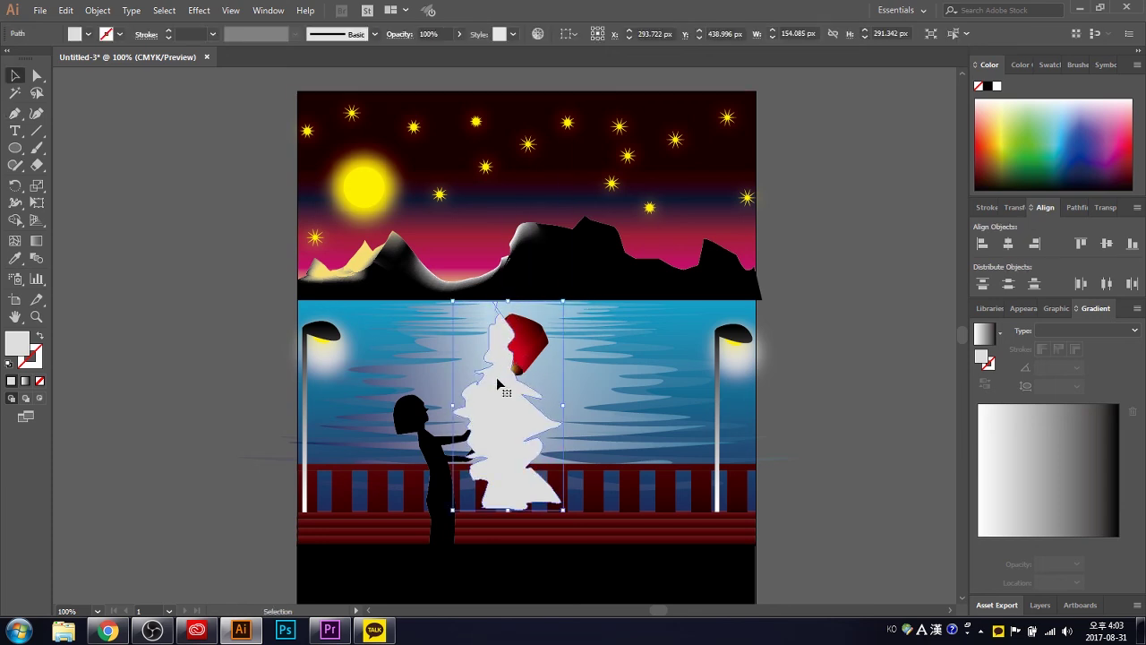
key(ctrl+bracketleft)
click(1106, 207)
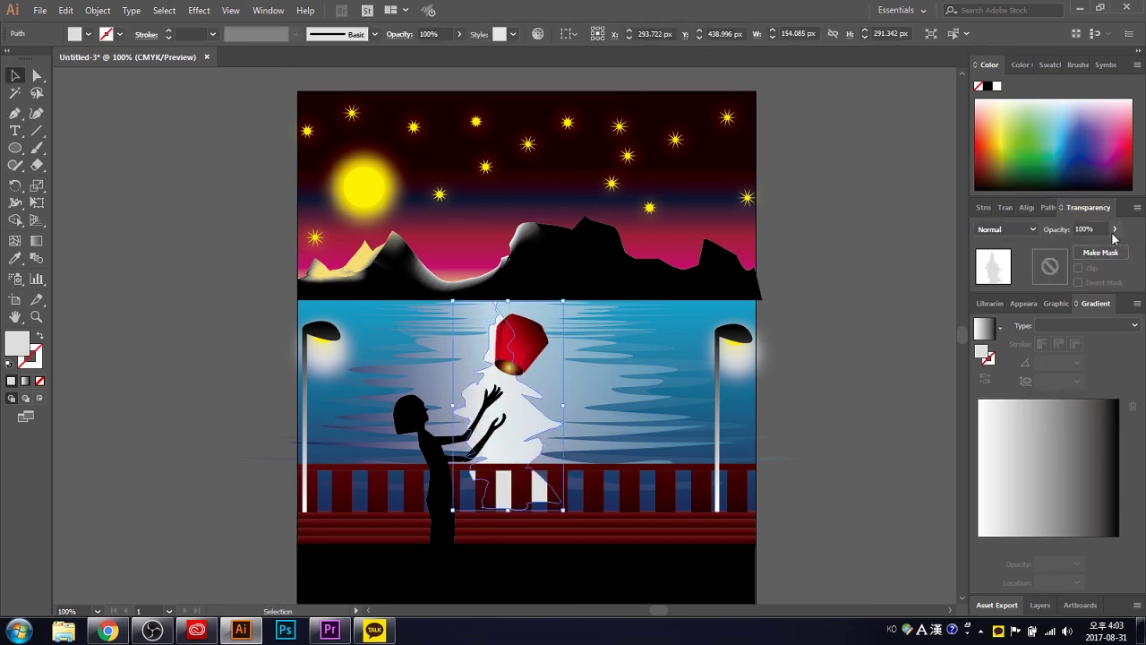
drag(1115, 242, 1079, 242)
click(922, 341)
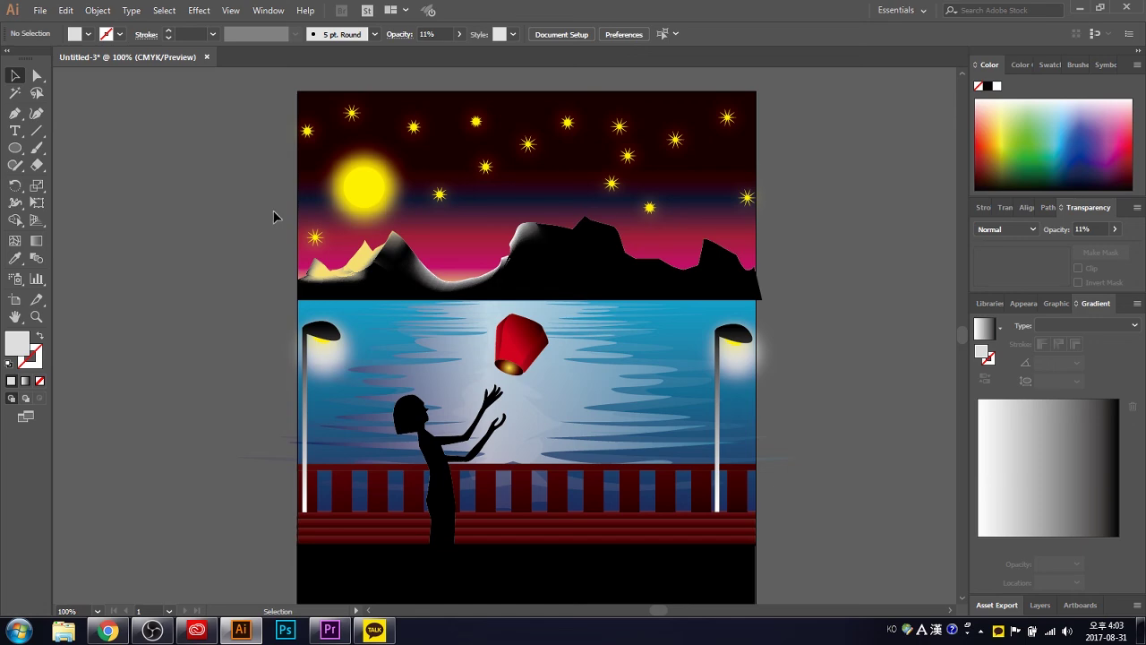